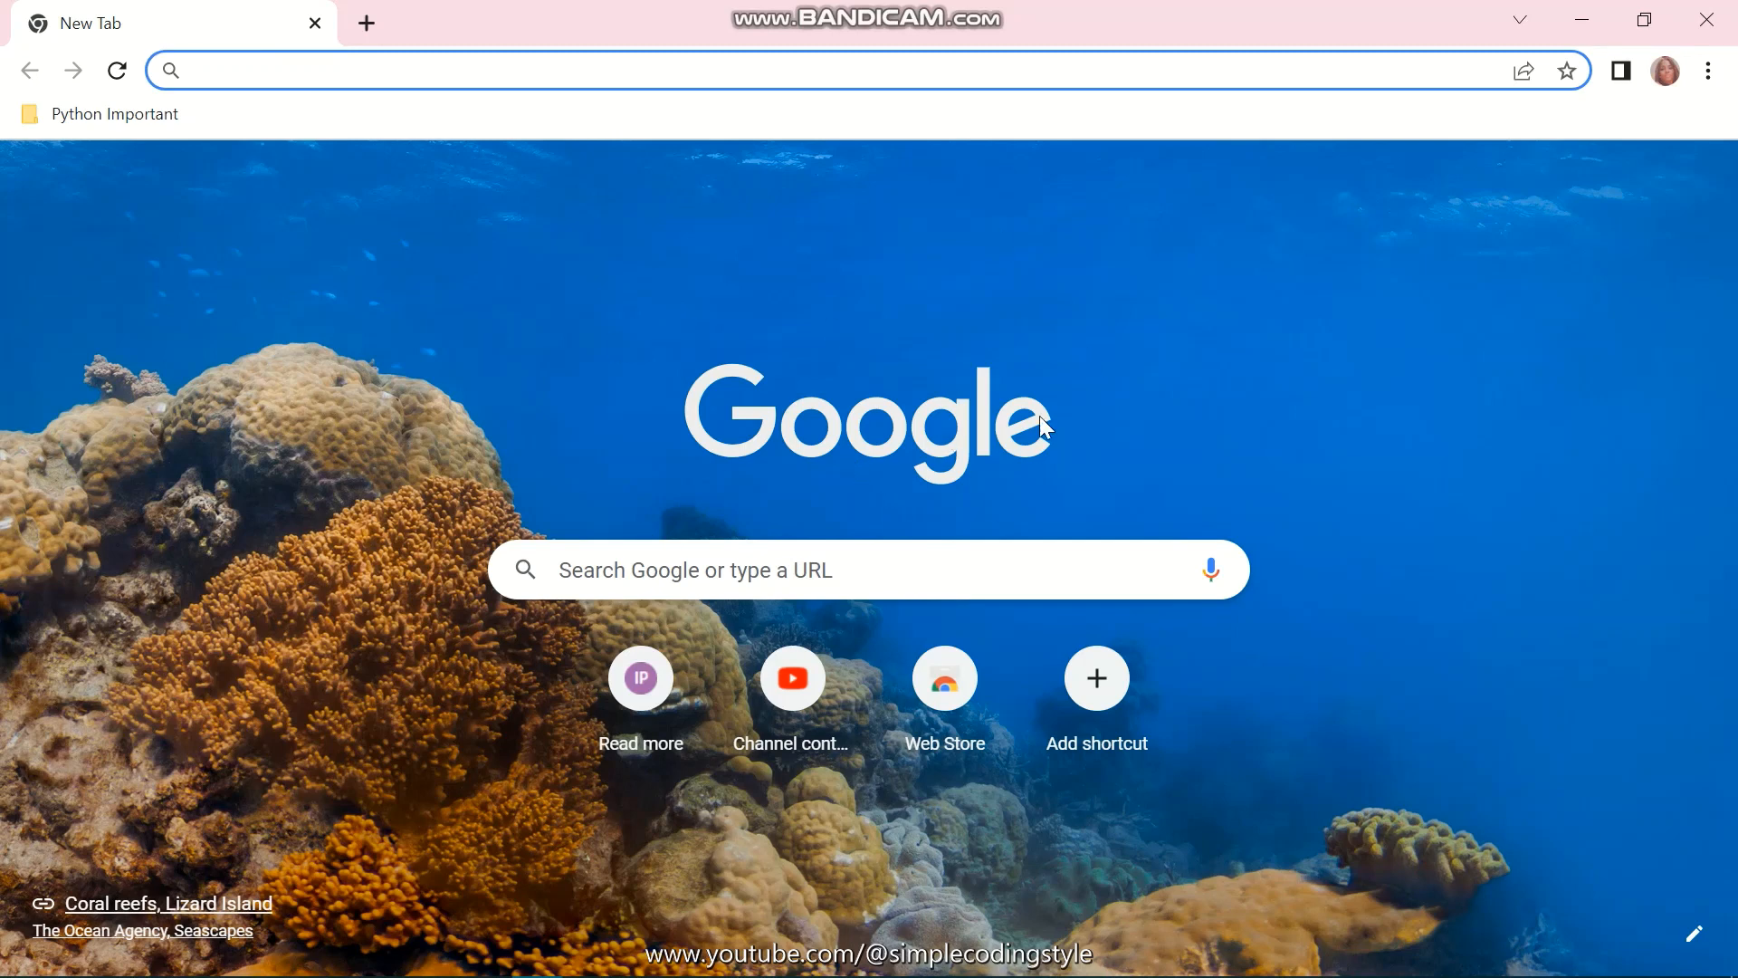
Go to the website jetbrains.com
left_click(268, 76)
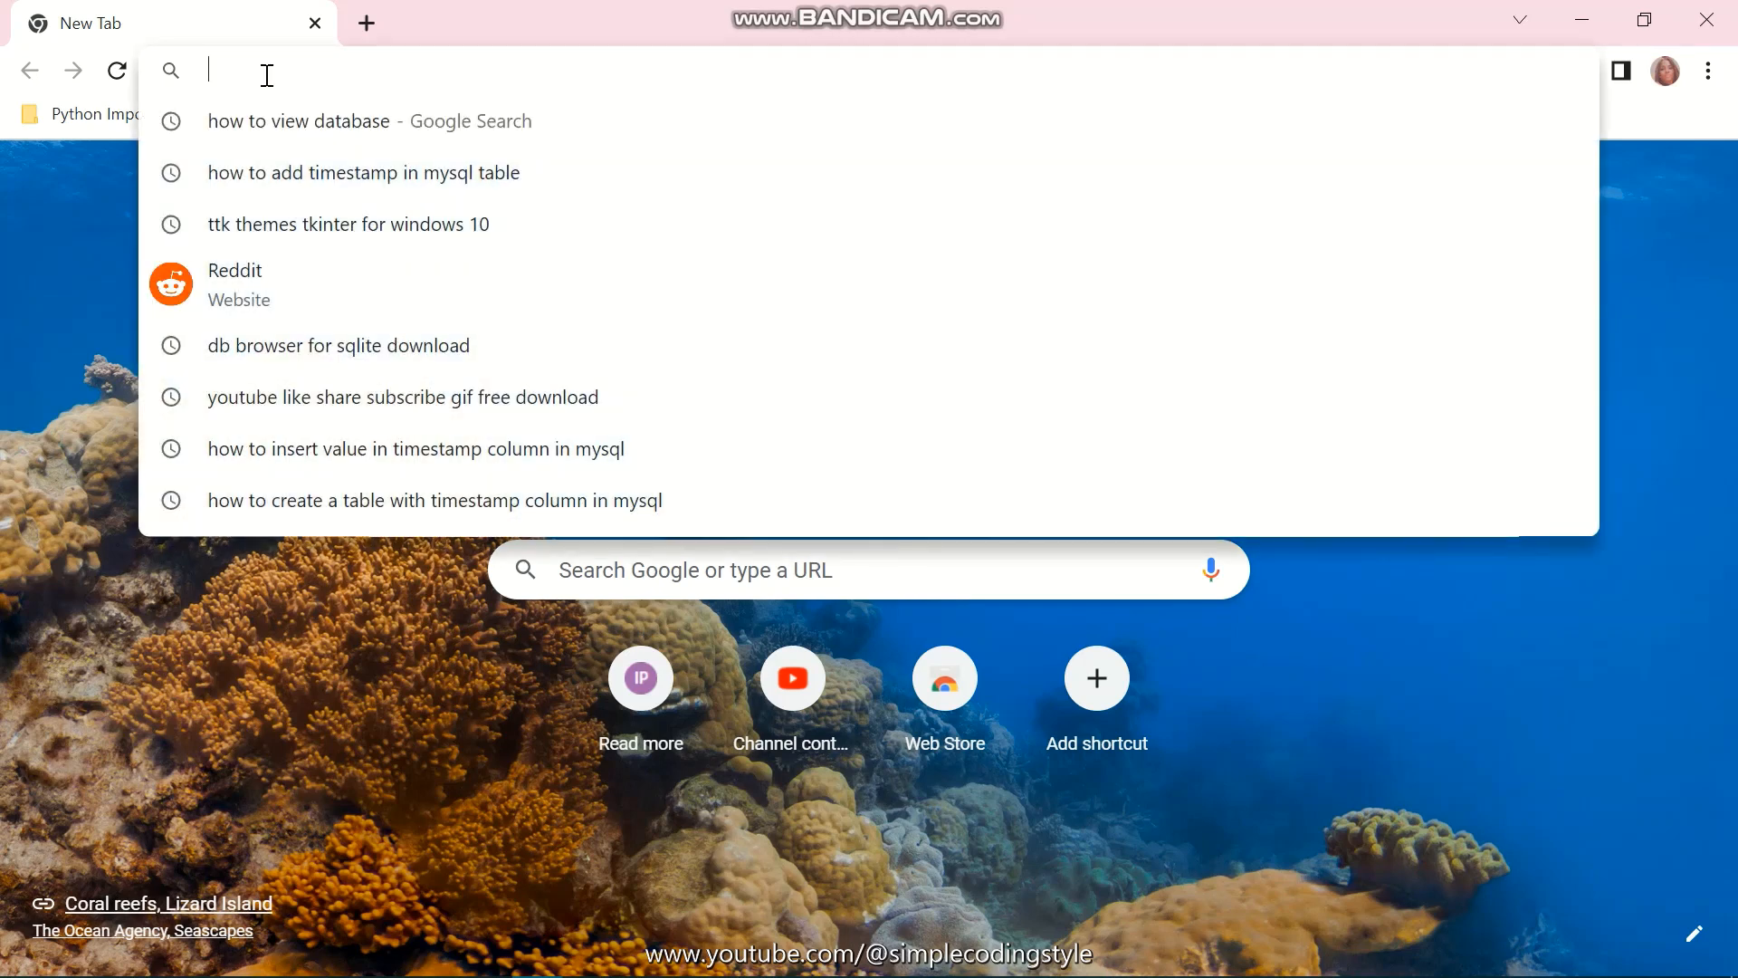
type("jetbrai")
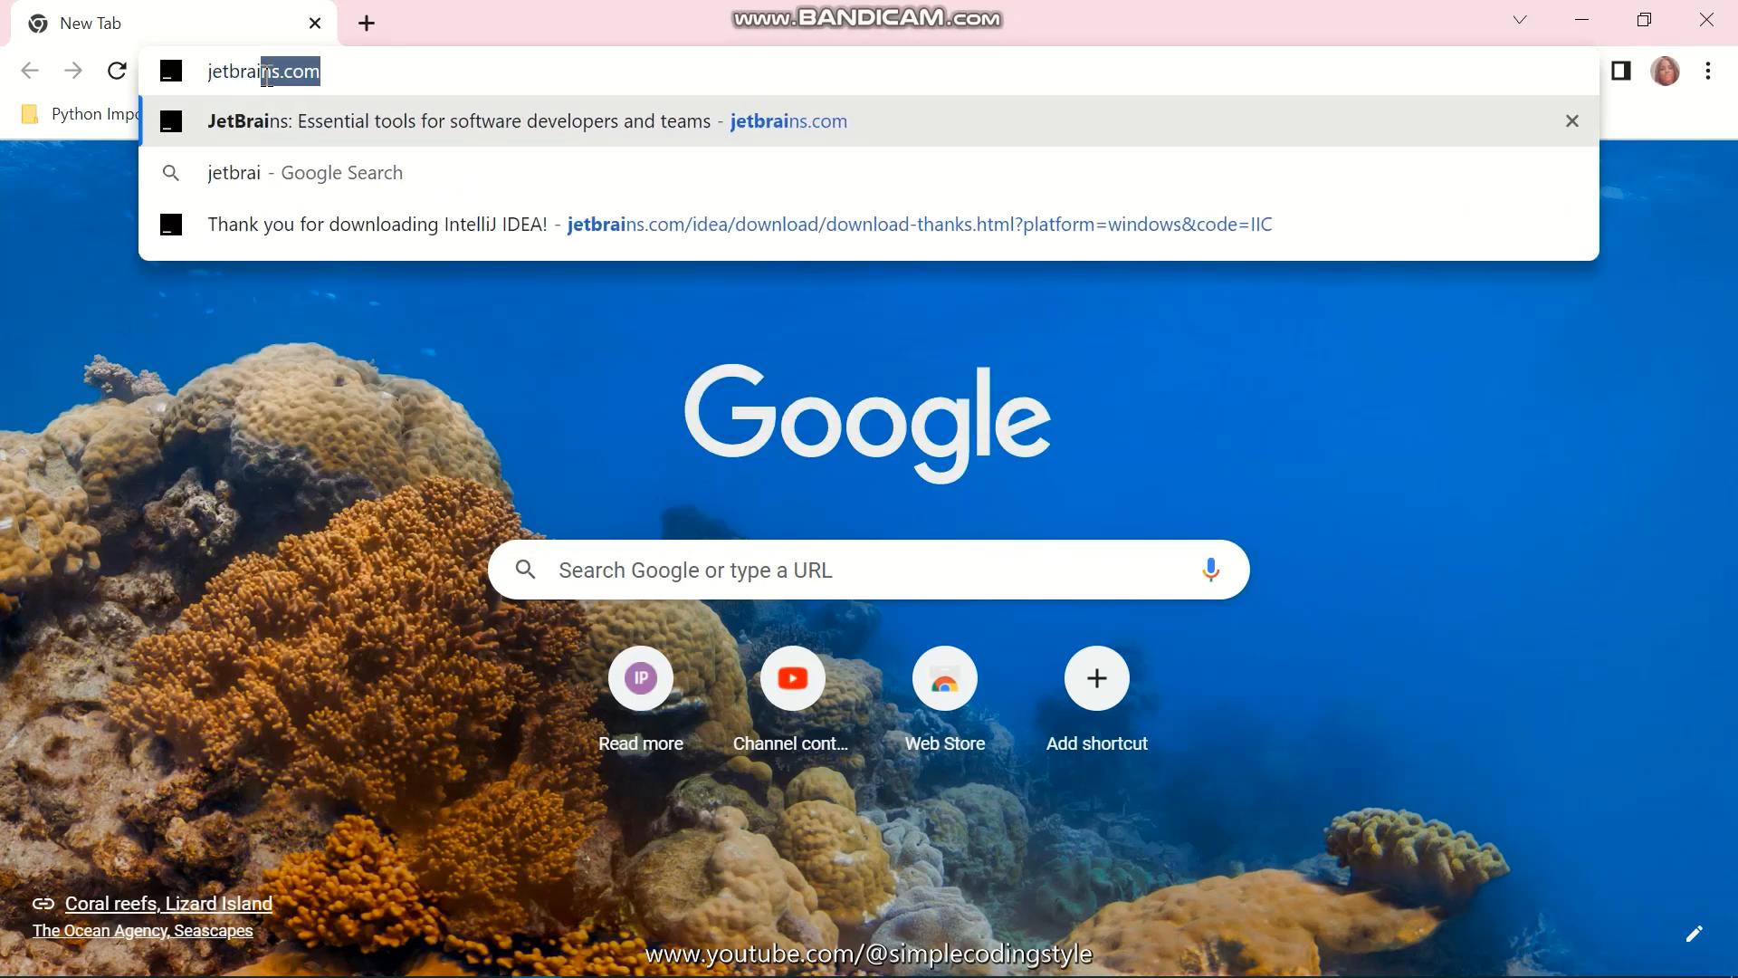
type("ns")
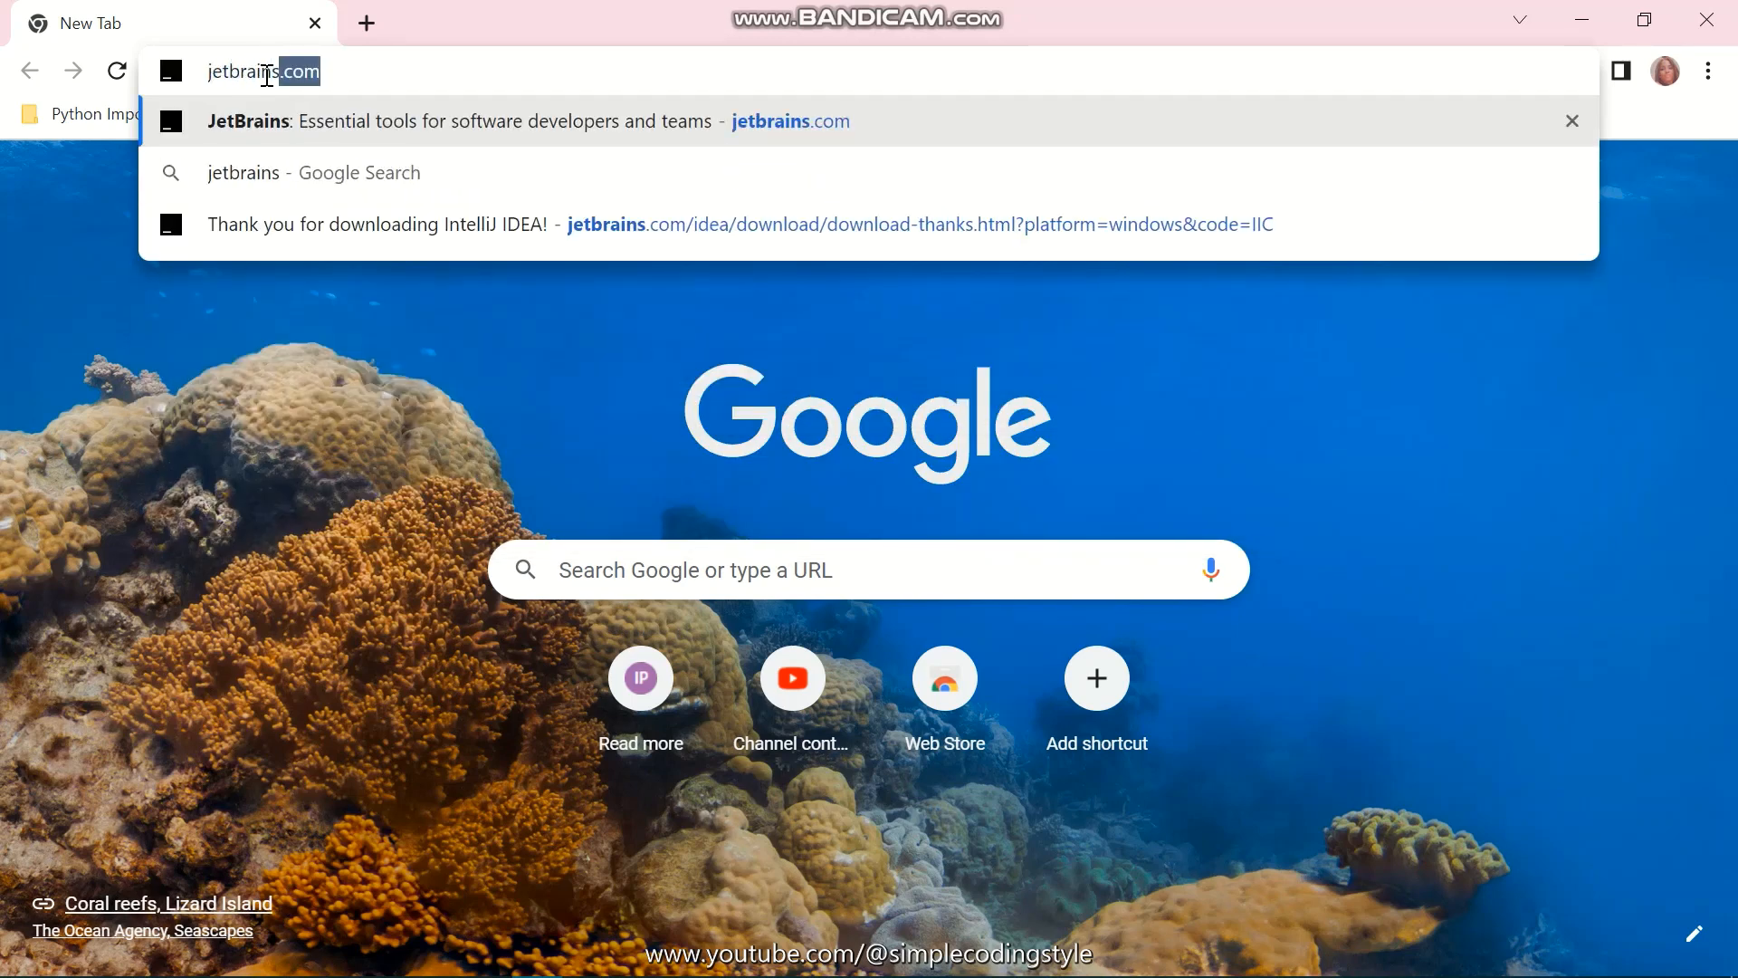
type(".com")
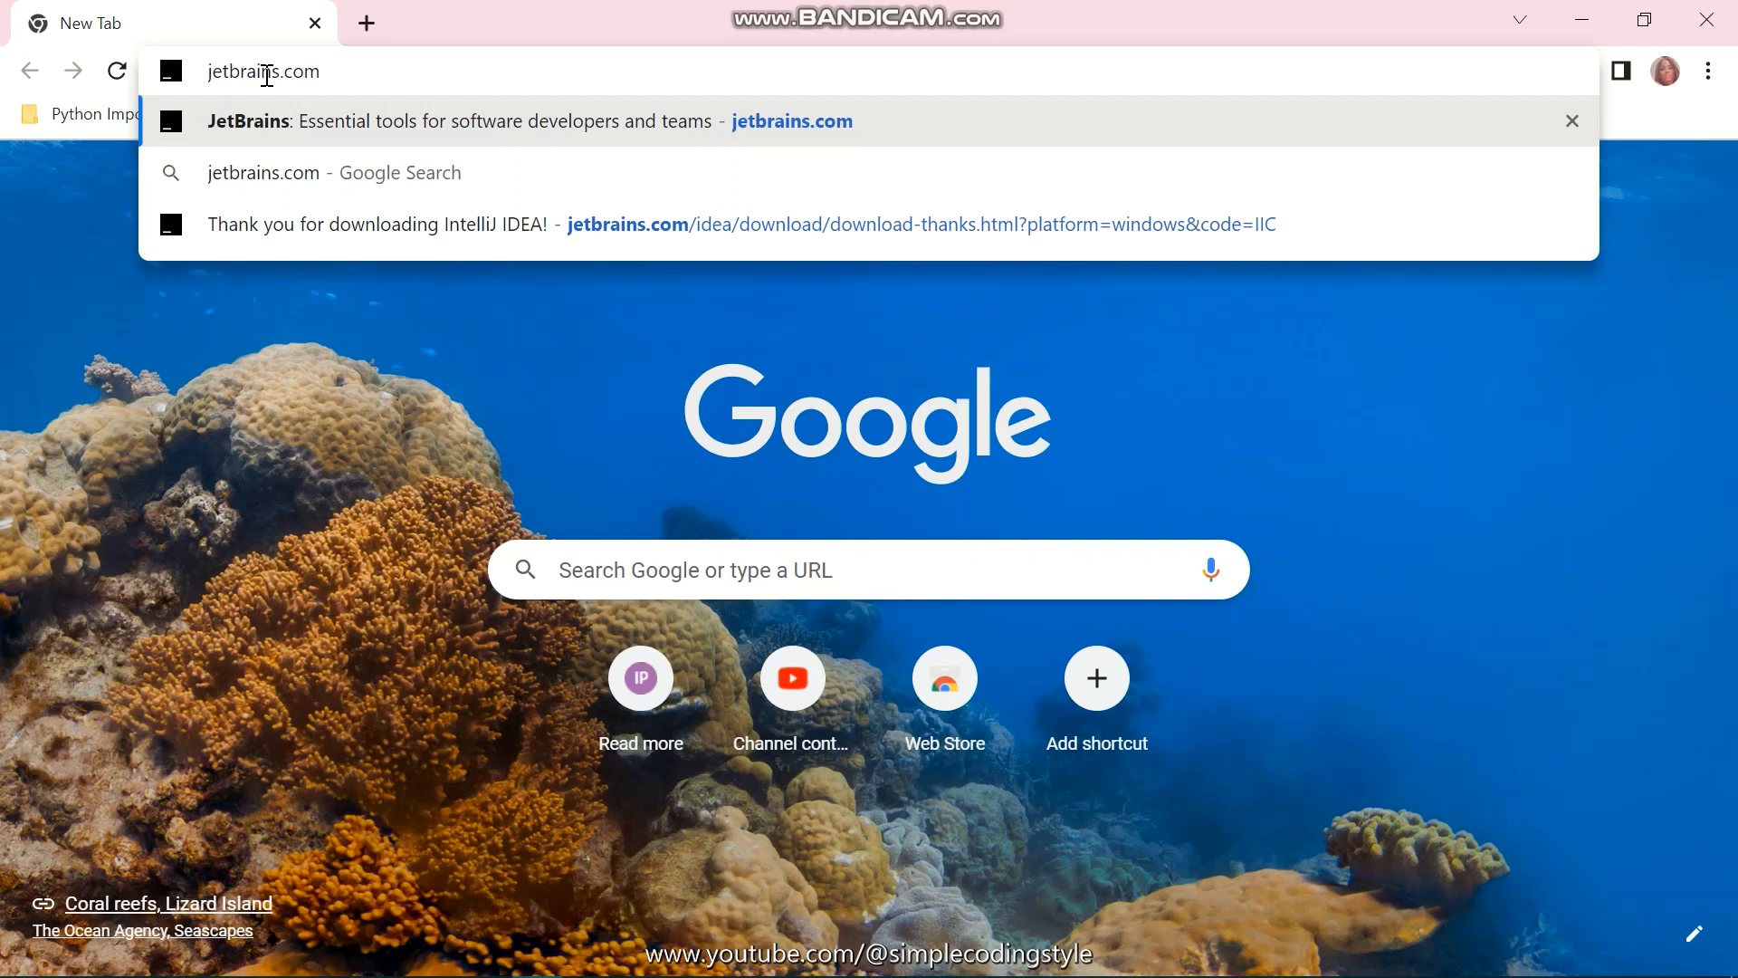
key("Return")
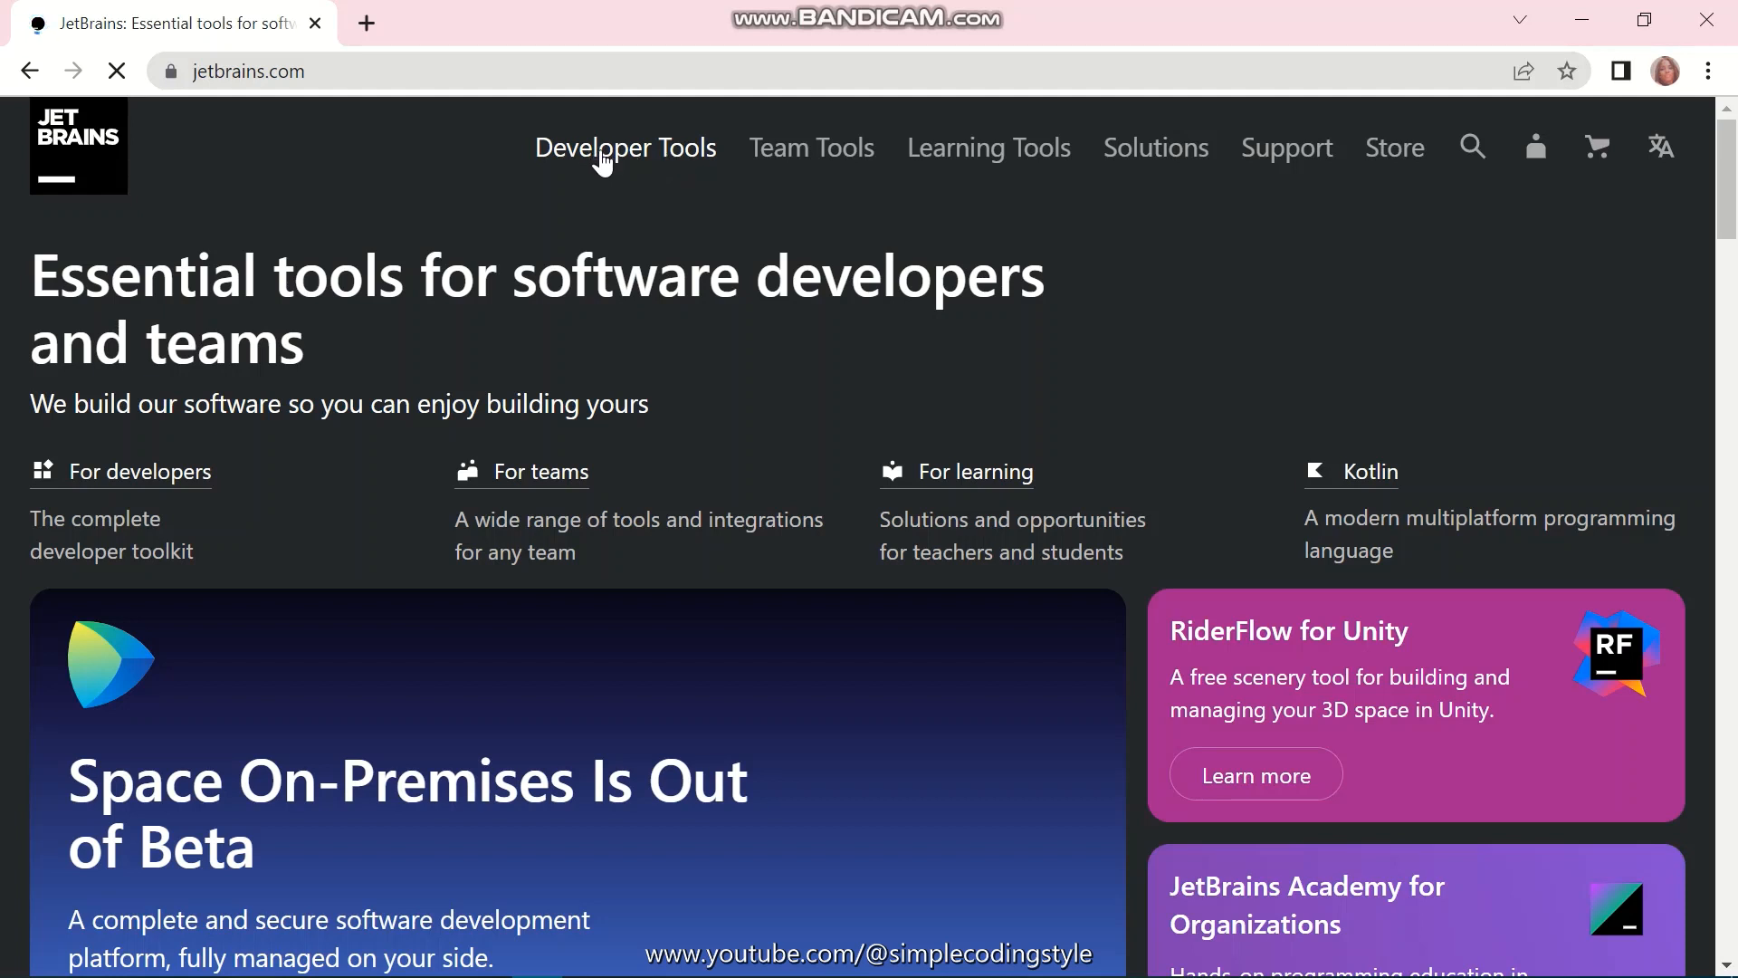
Open the PyCharm page among the developer tools and download the free Community edition for Windows as an .exe
mouse_move(618, 166)
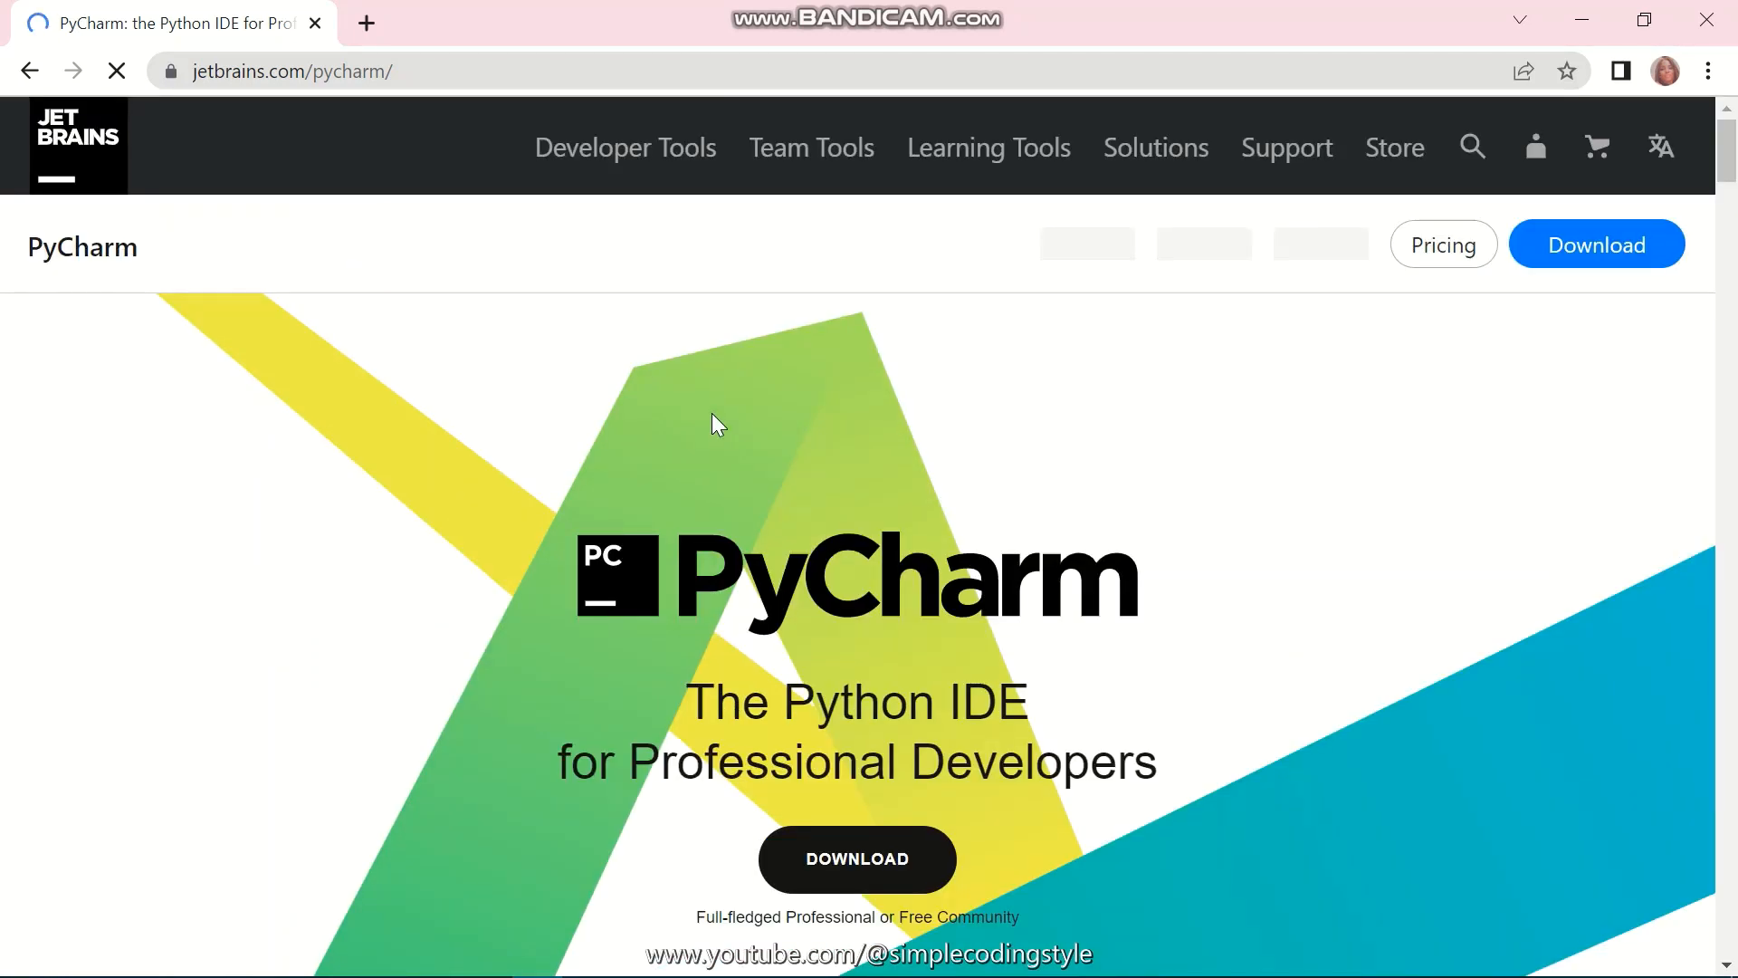
scroll(712, 413, "down", 3)
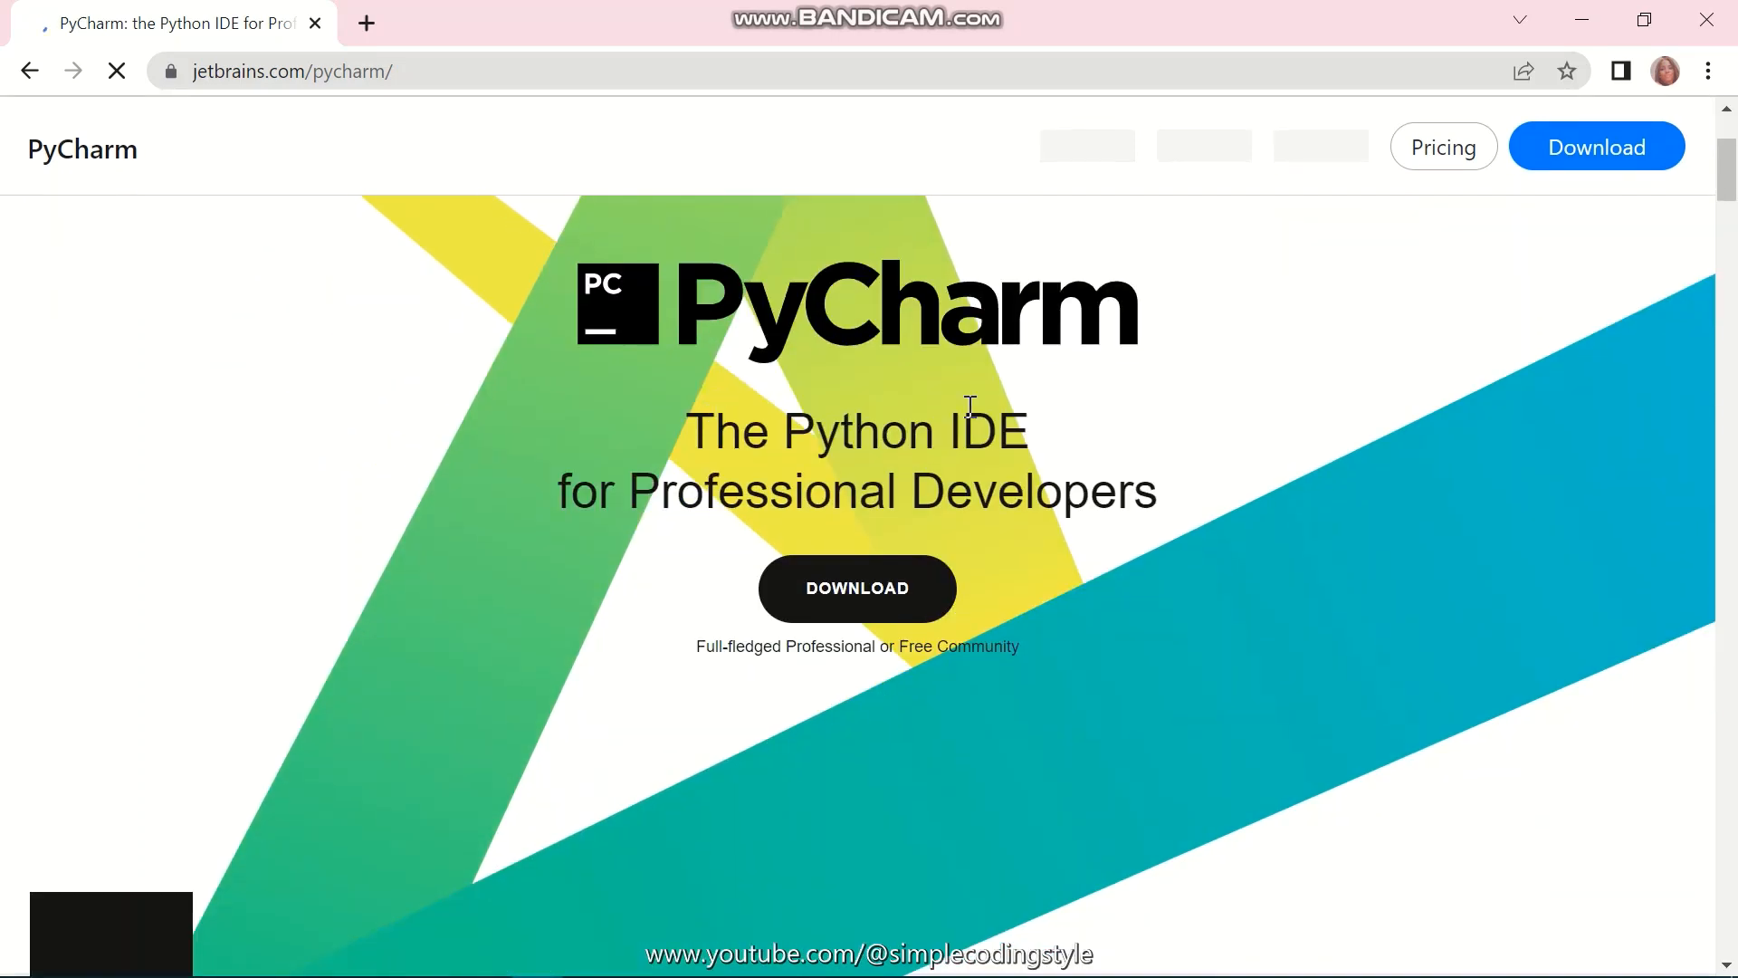
scroll(1066, 489, "up", 3)
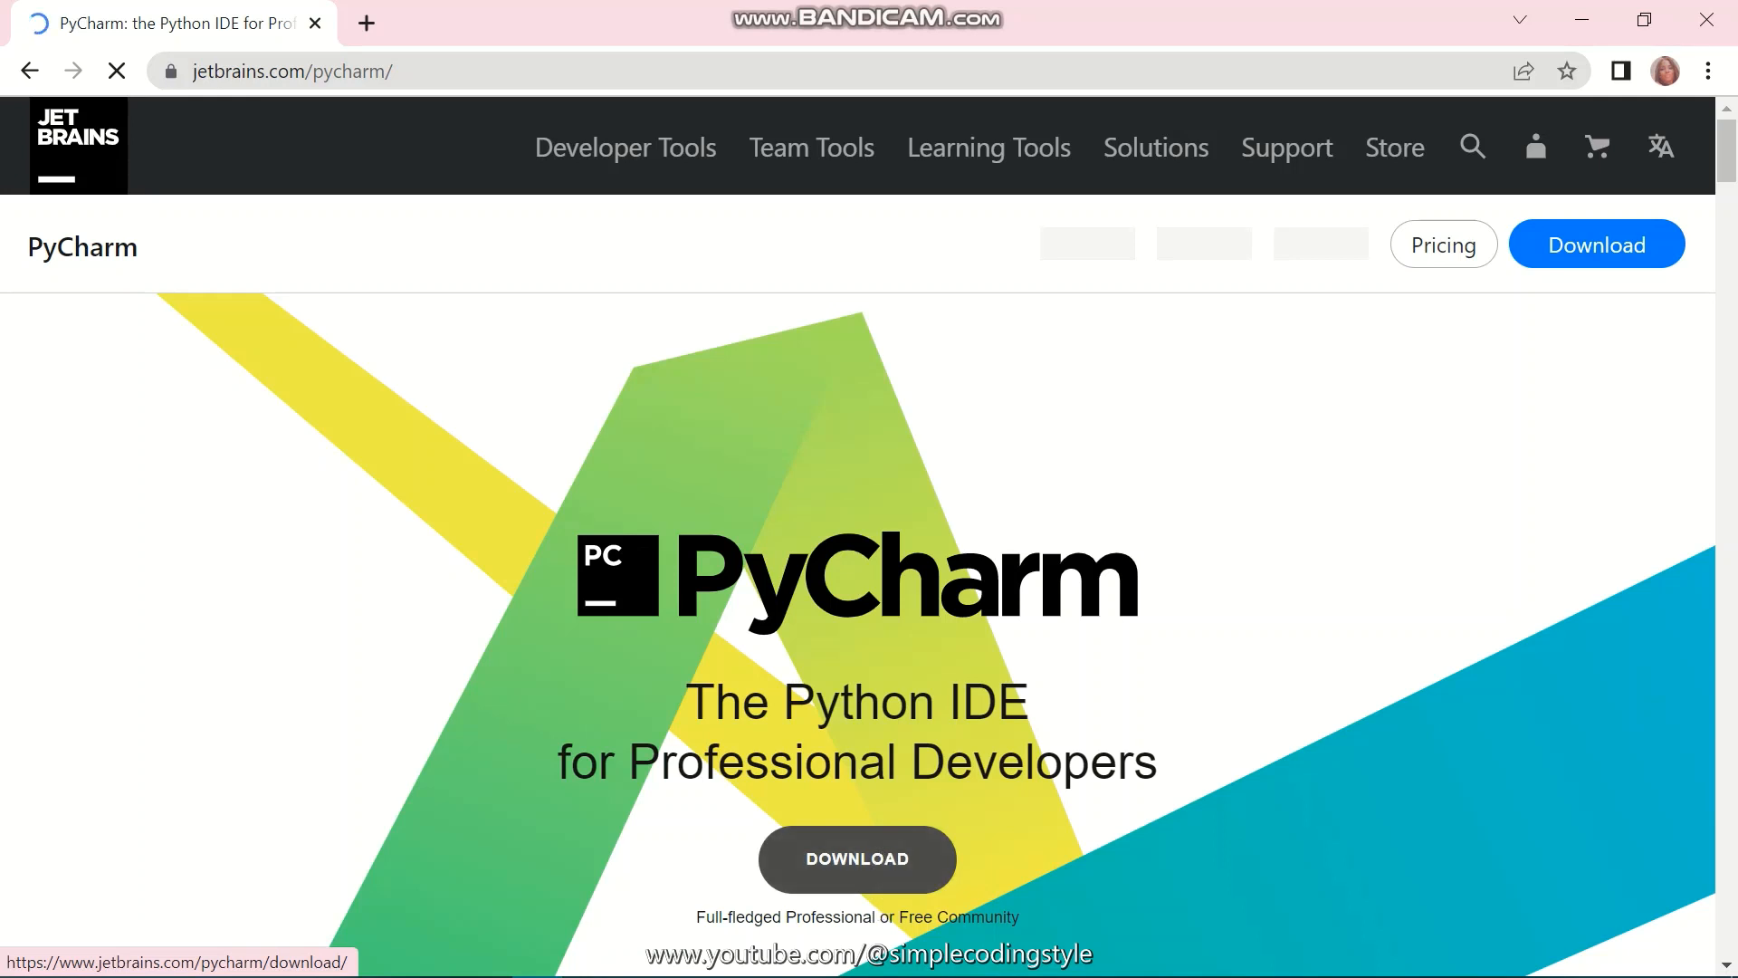
left_click(873, 869)
scroll(878, 814, "down", 1)
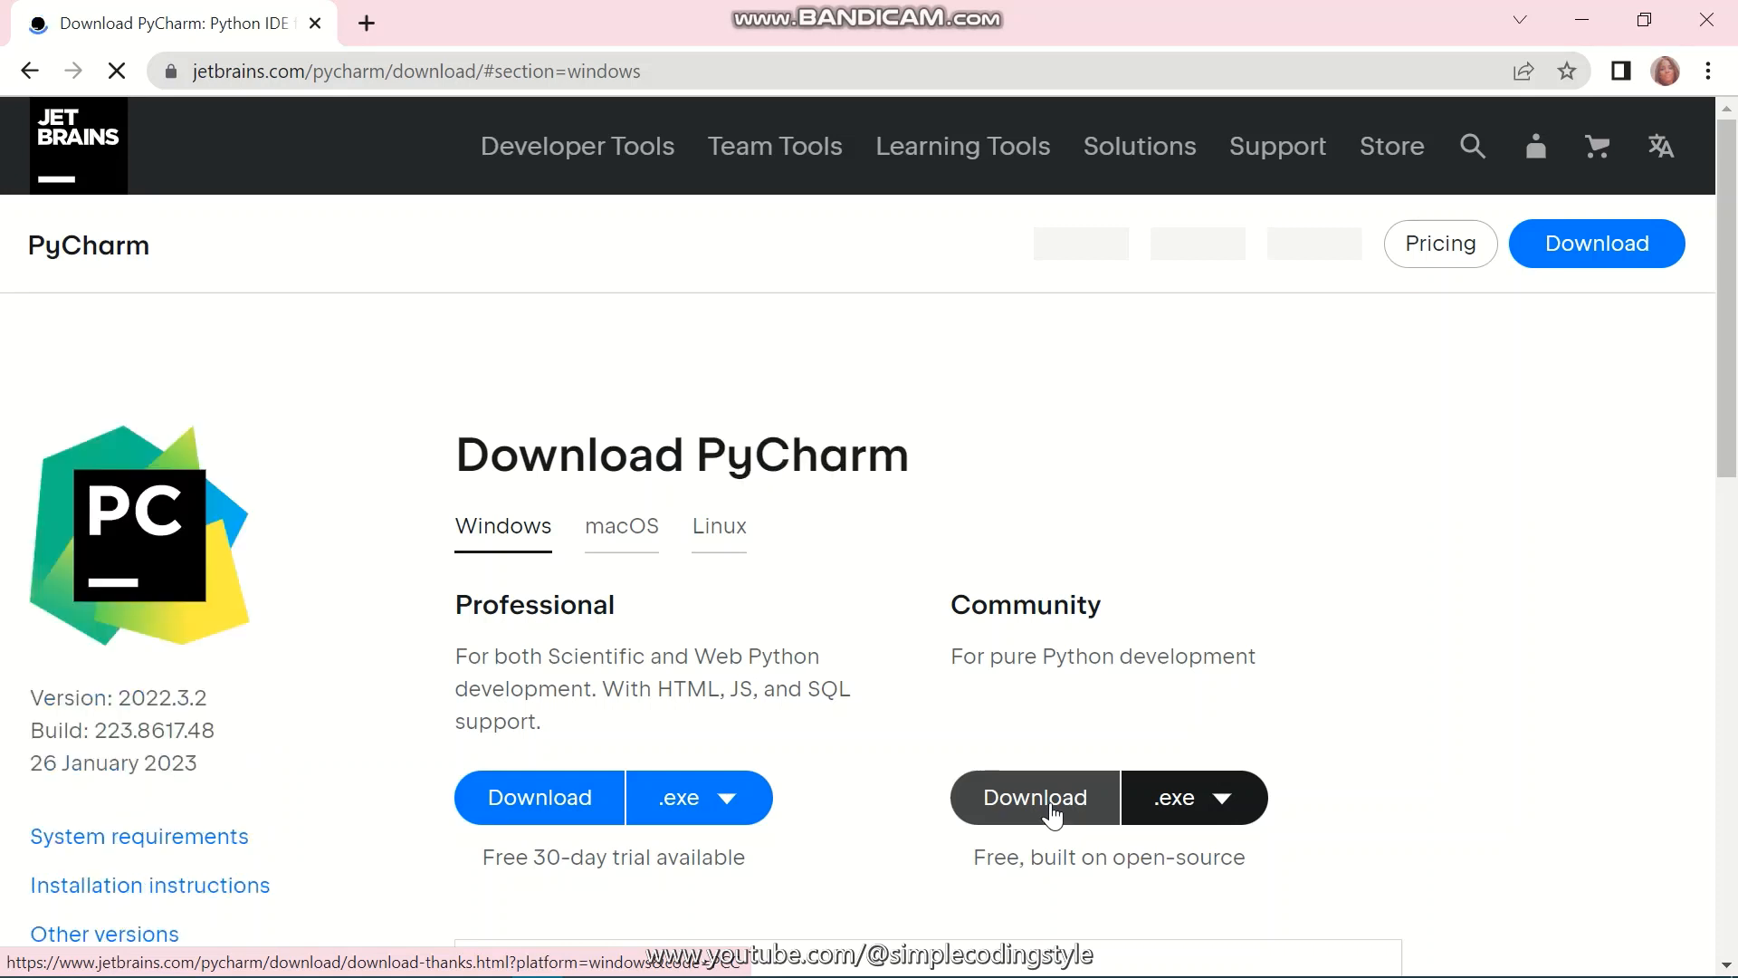
left_click(1052, 812)
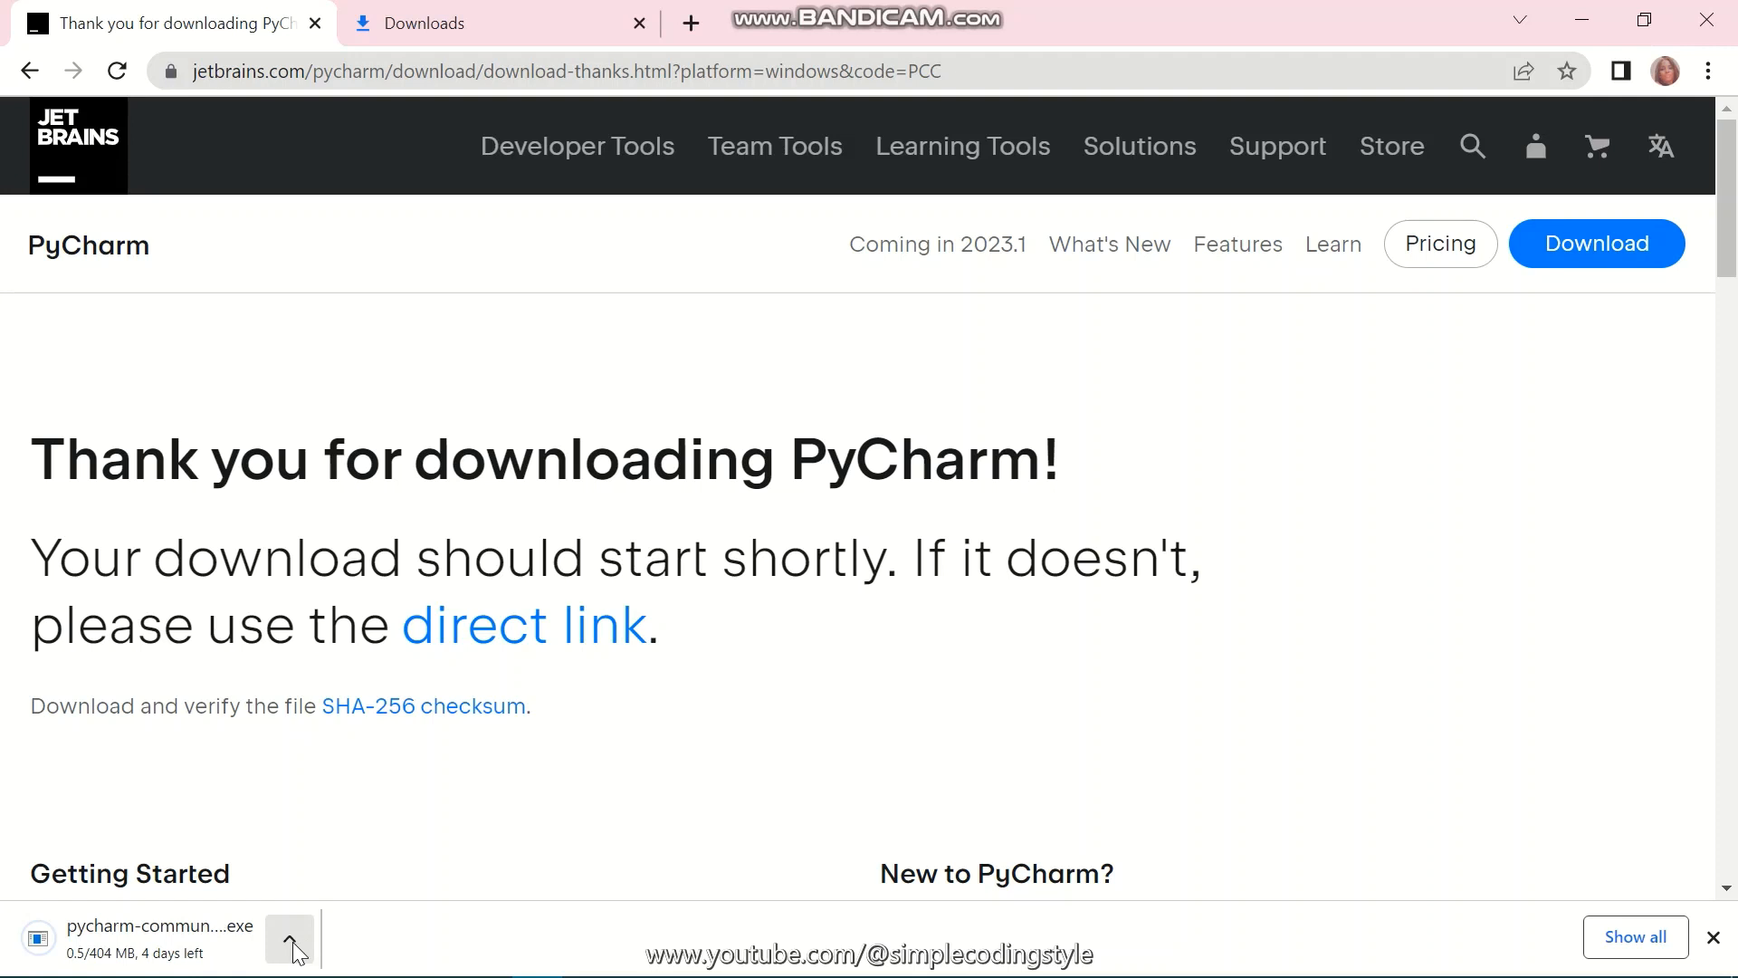
Show the PyCharm installer in the Downloads folder and pause the running download in the browser
left_click(289, 941)
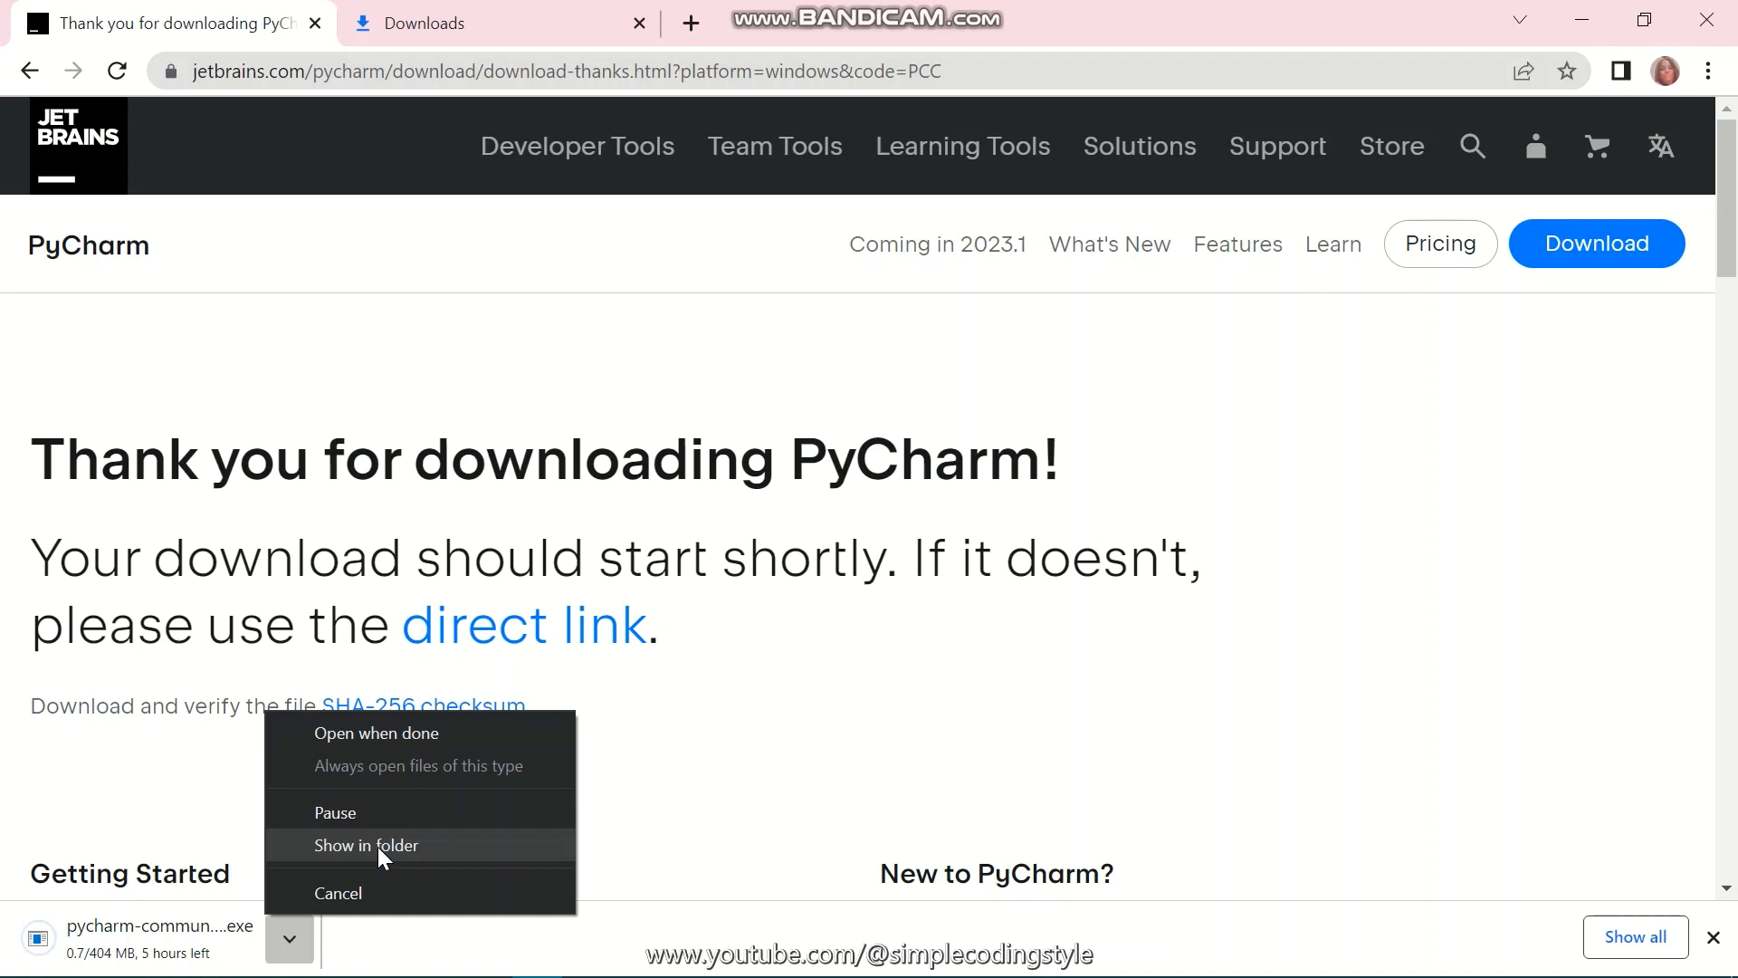
mouse_move(534, 974)
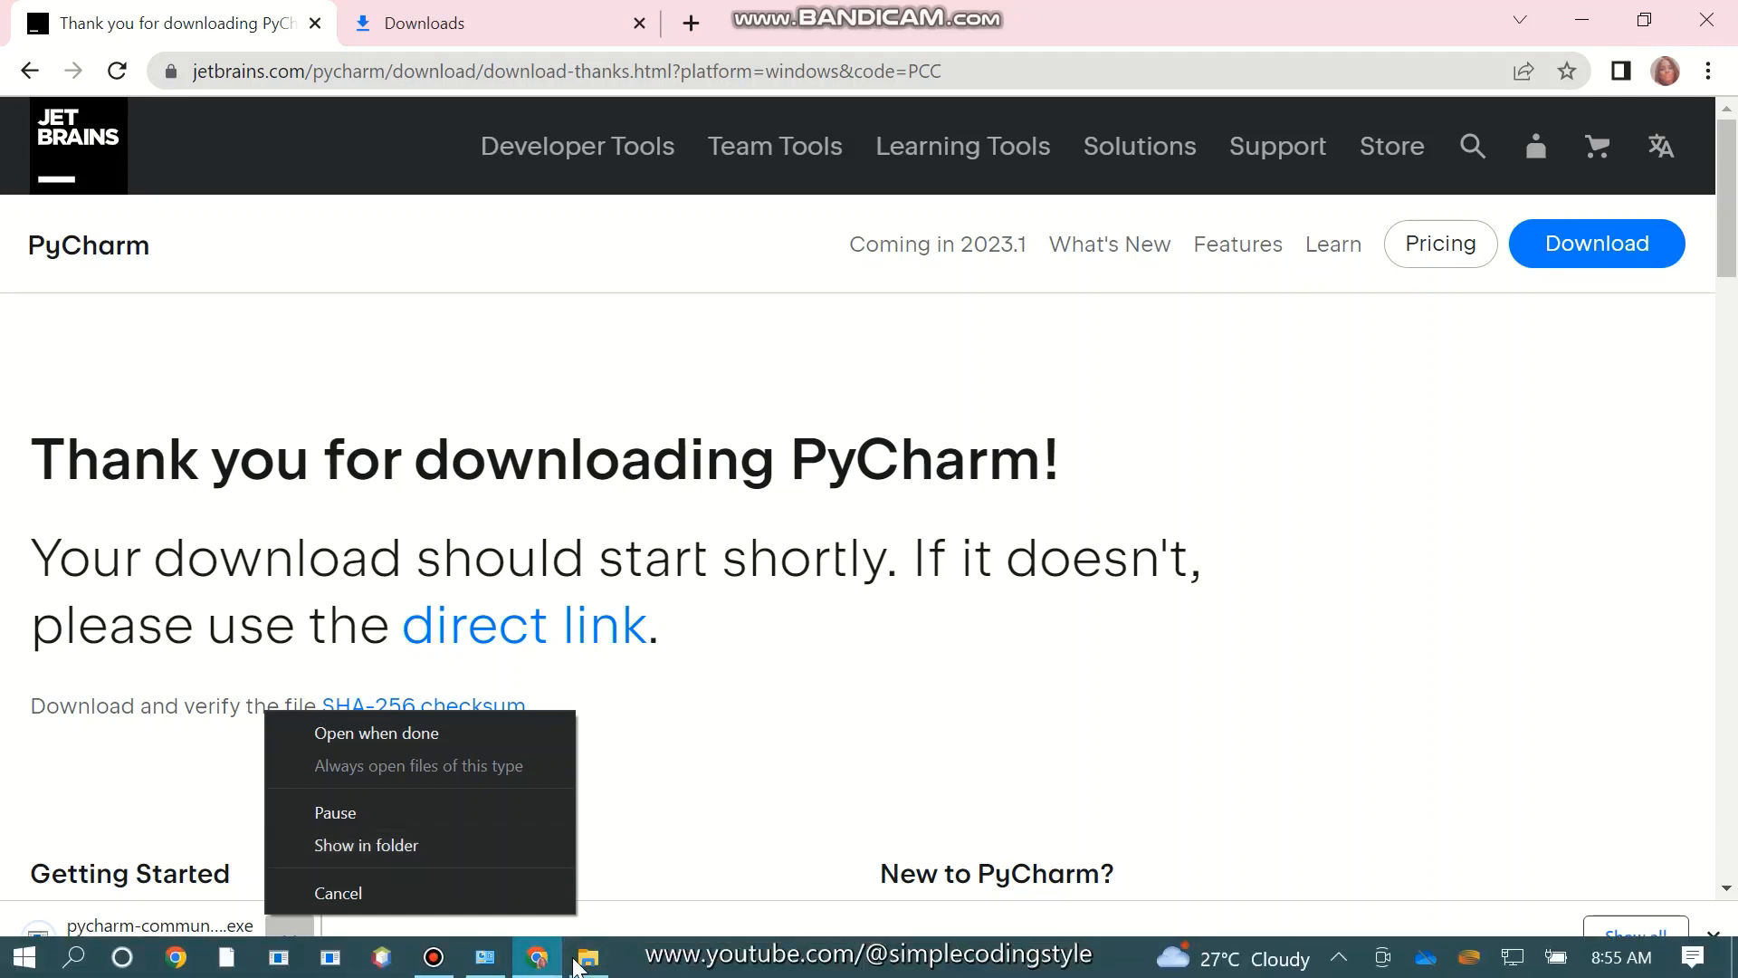
mouse_move(589, 959)
left_click(621, 903)
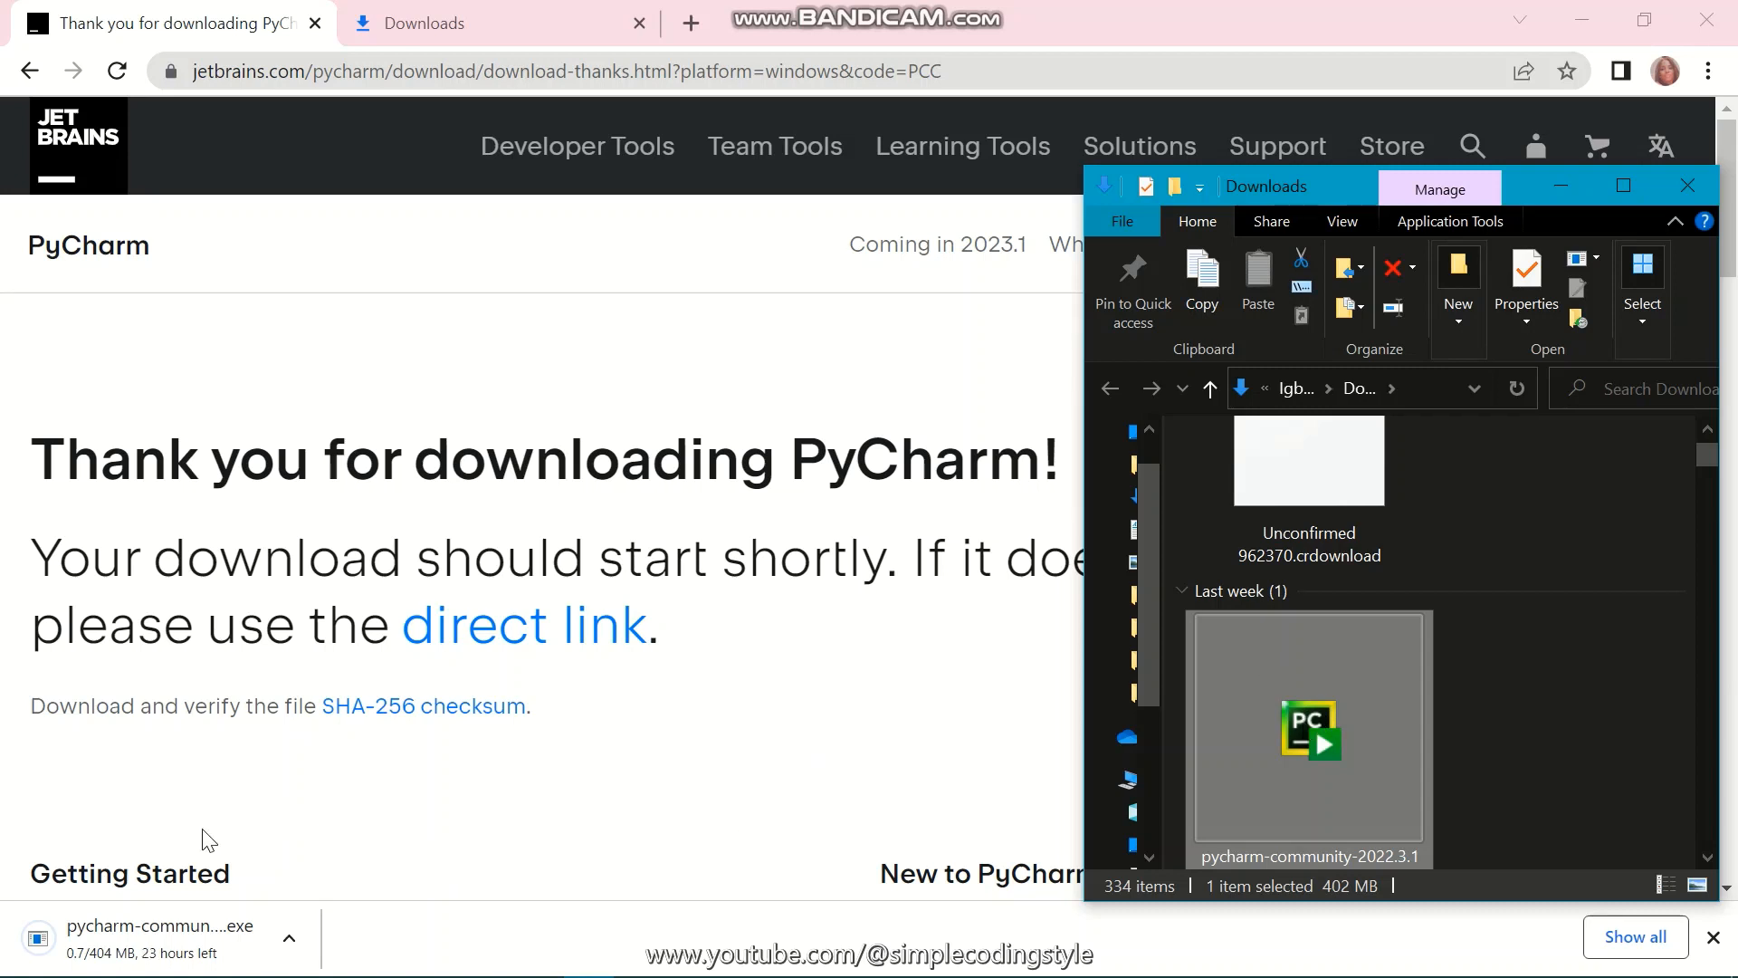
left_click(291, 944)
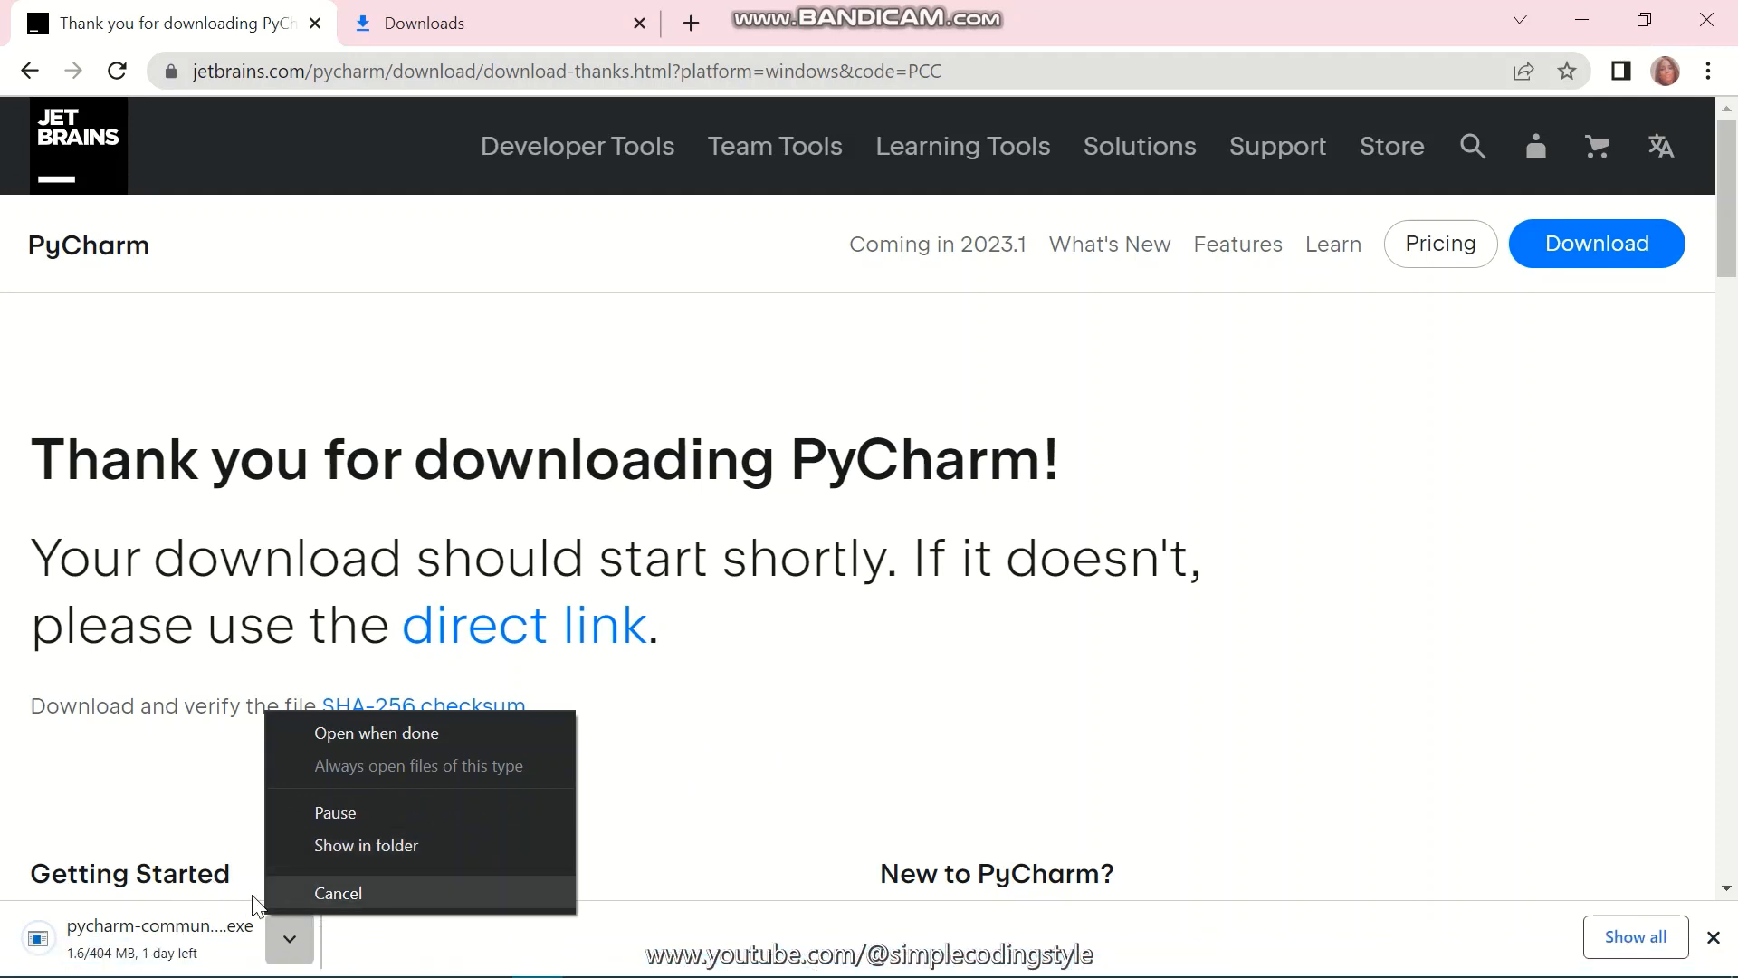
left_click(361, 818)
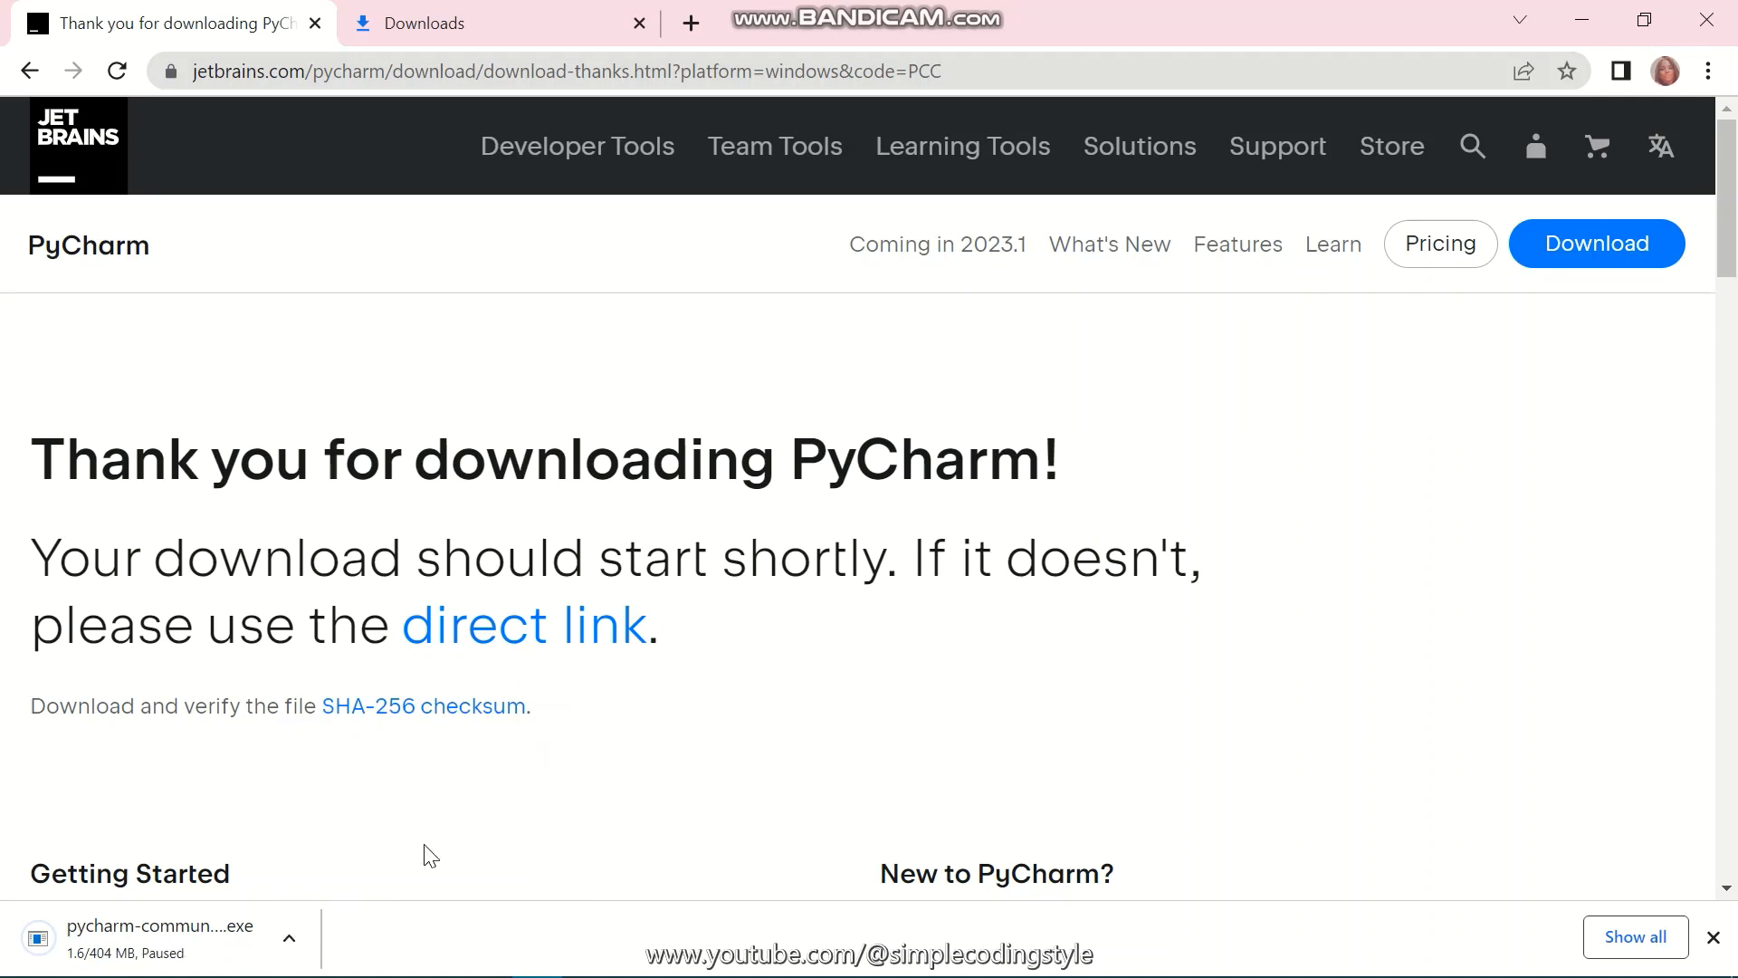
Minimize the browser and run the existing pycharm-community-2022.3.1 installer from the Downloads folder, approving the security warning
left_click(1581, 19)
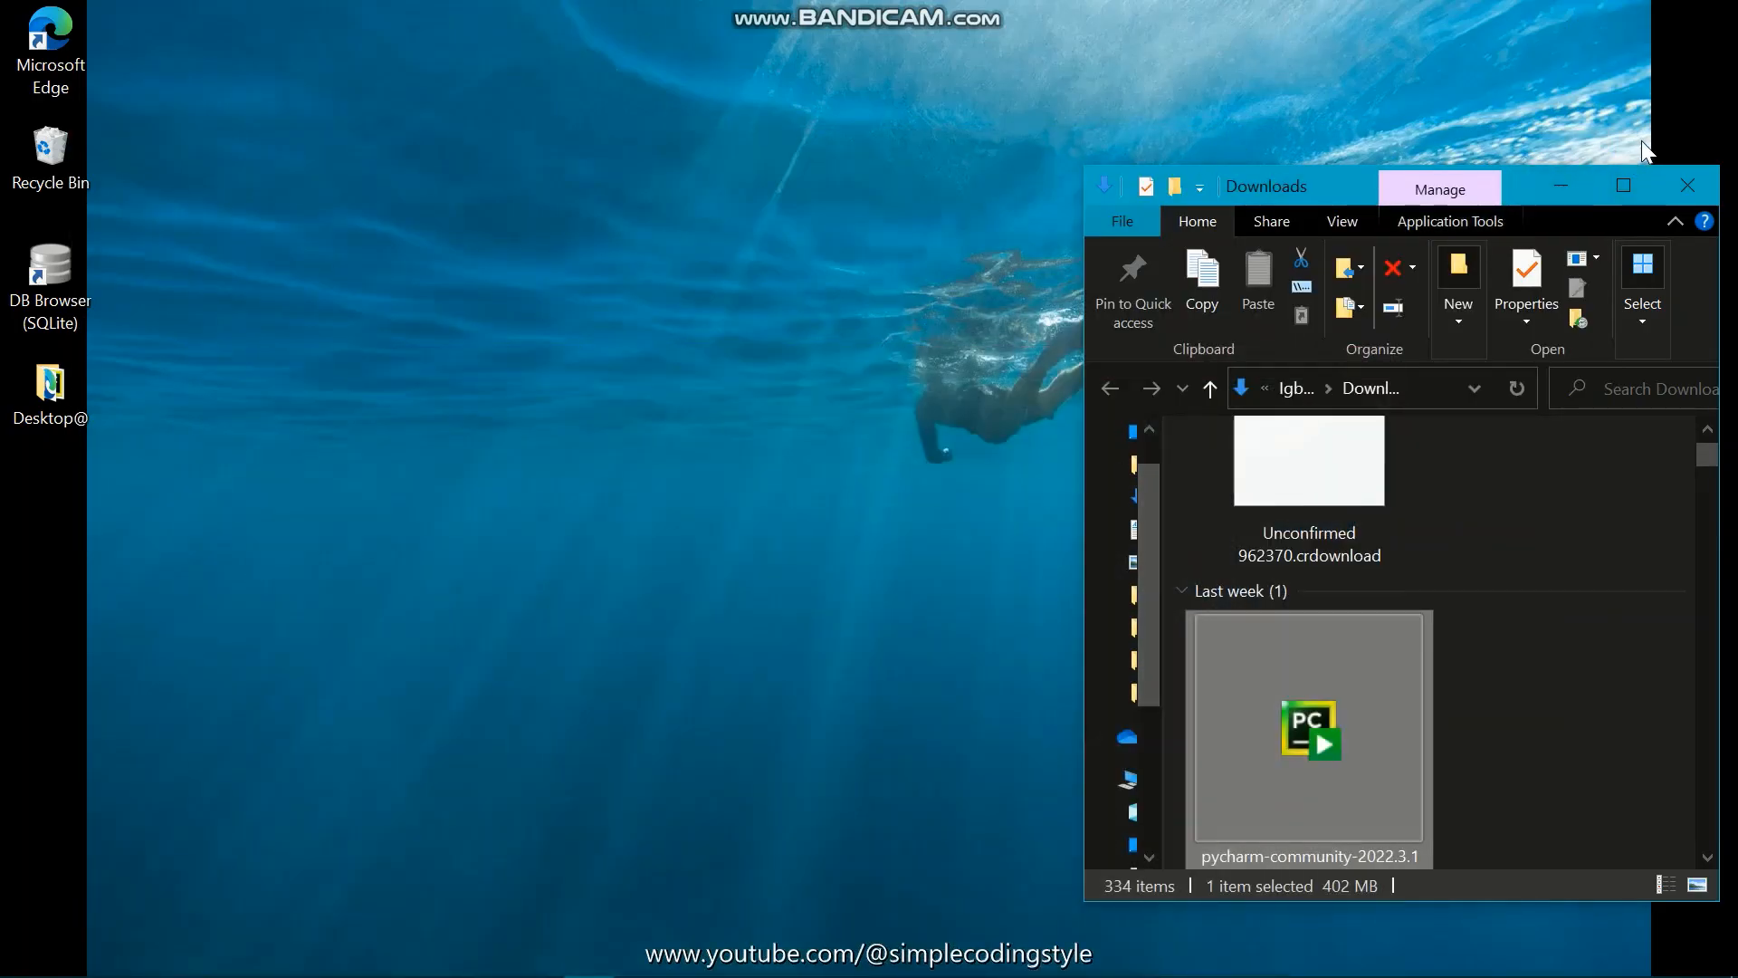
left_click_drag(1344, 192, 636, 45)
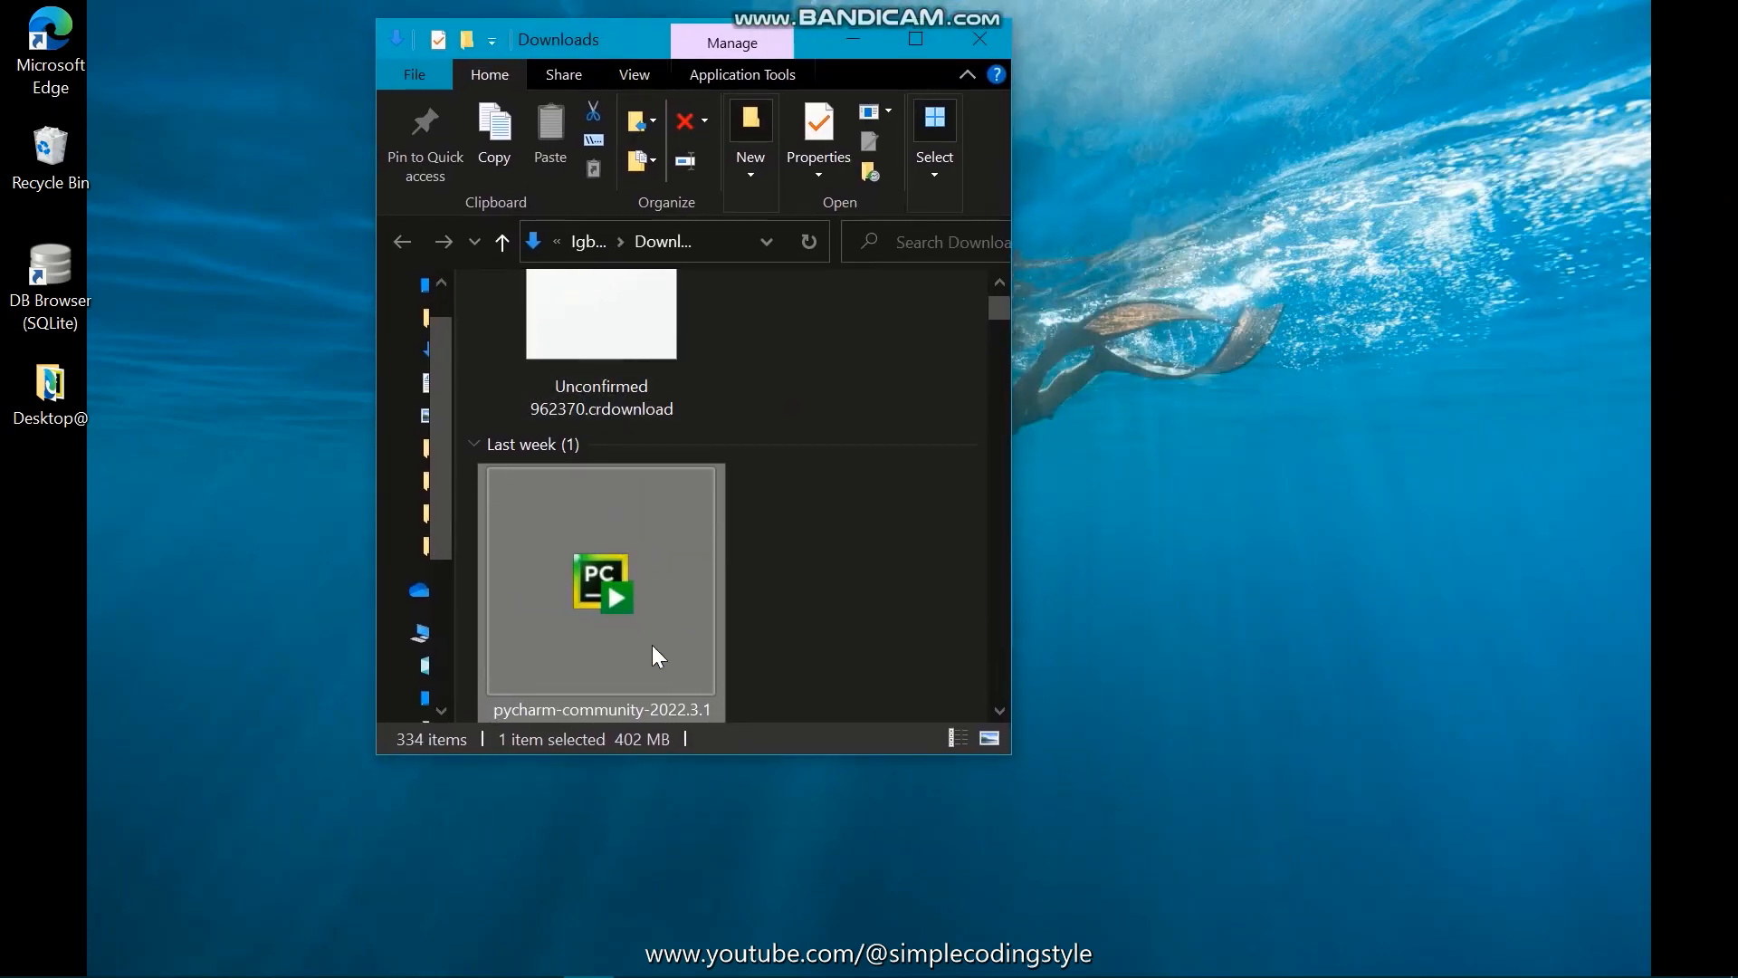
left_click(610, 578)
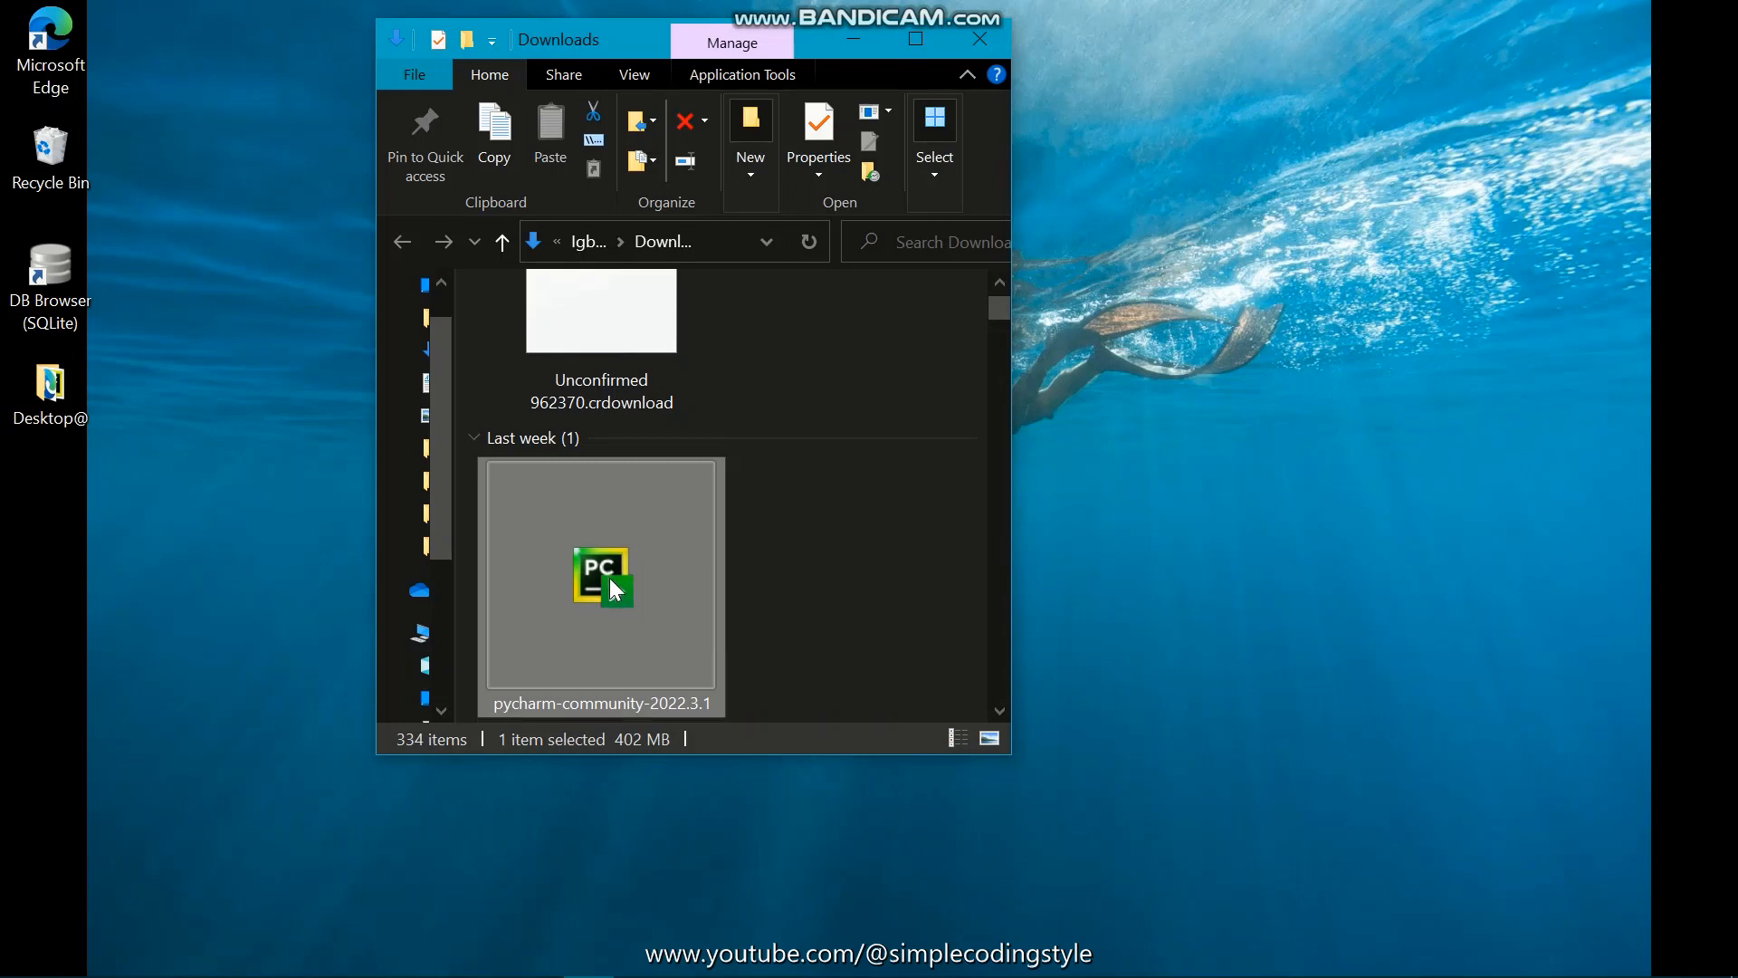
left_click(860, 40)
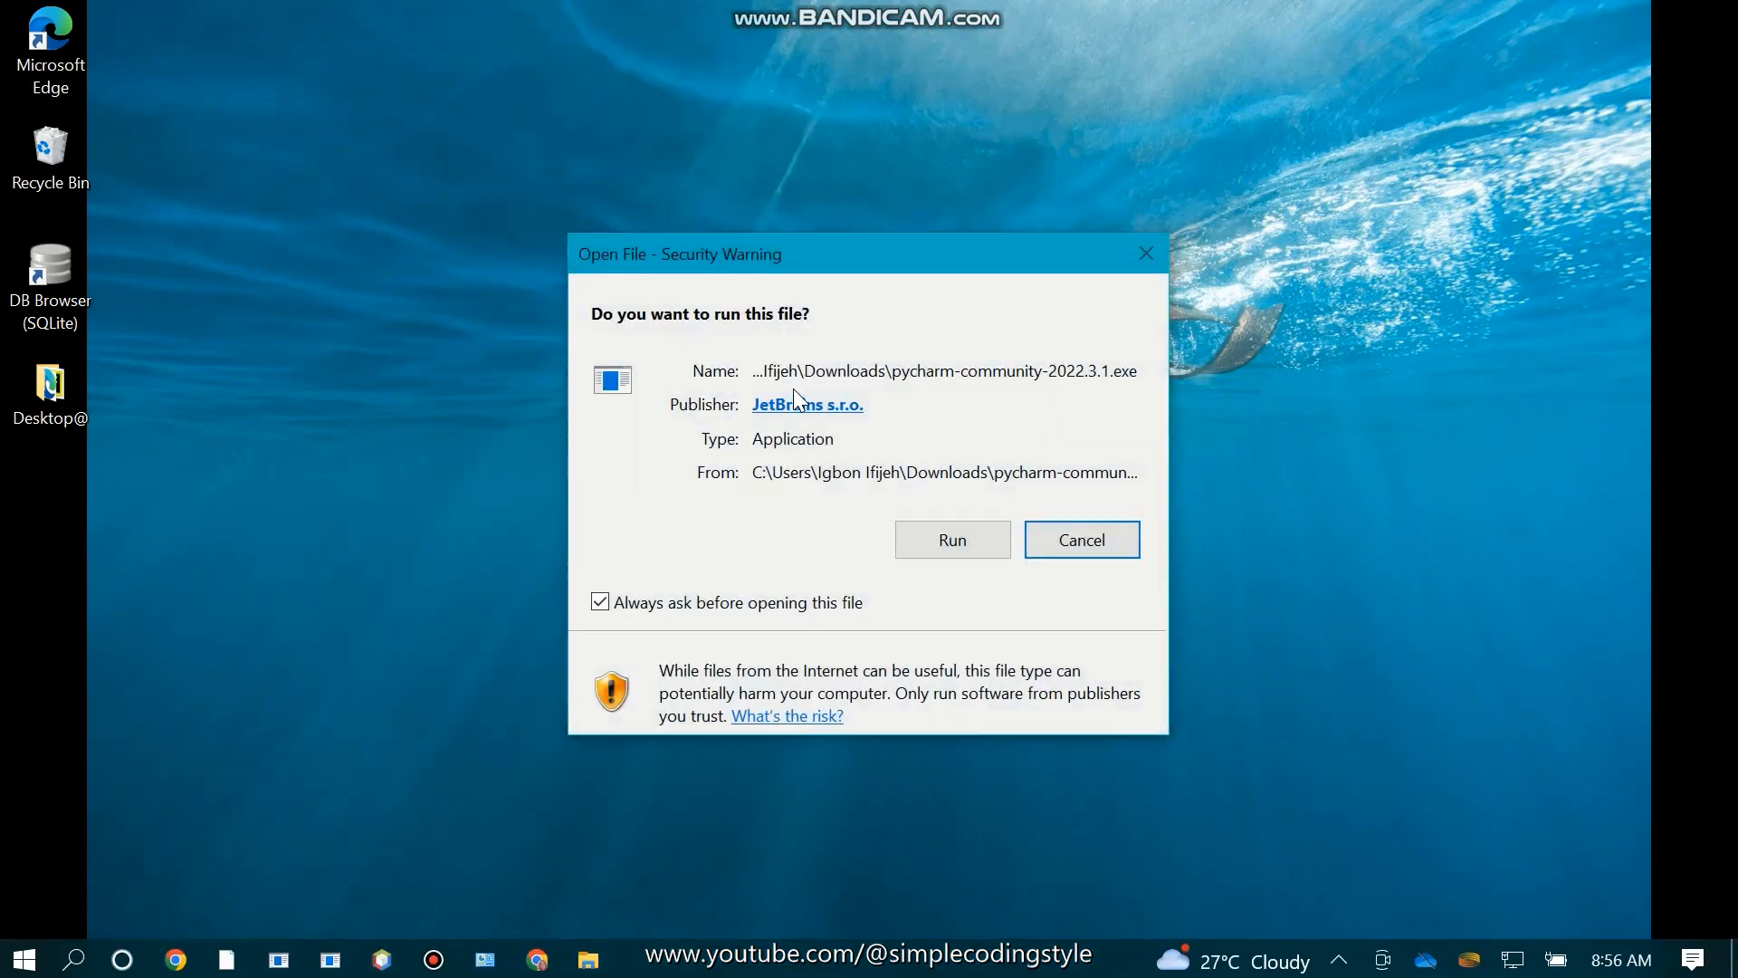
left_click_drag(943, 255, 932, 178)
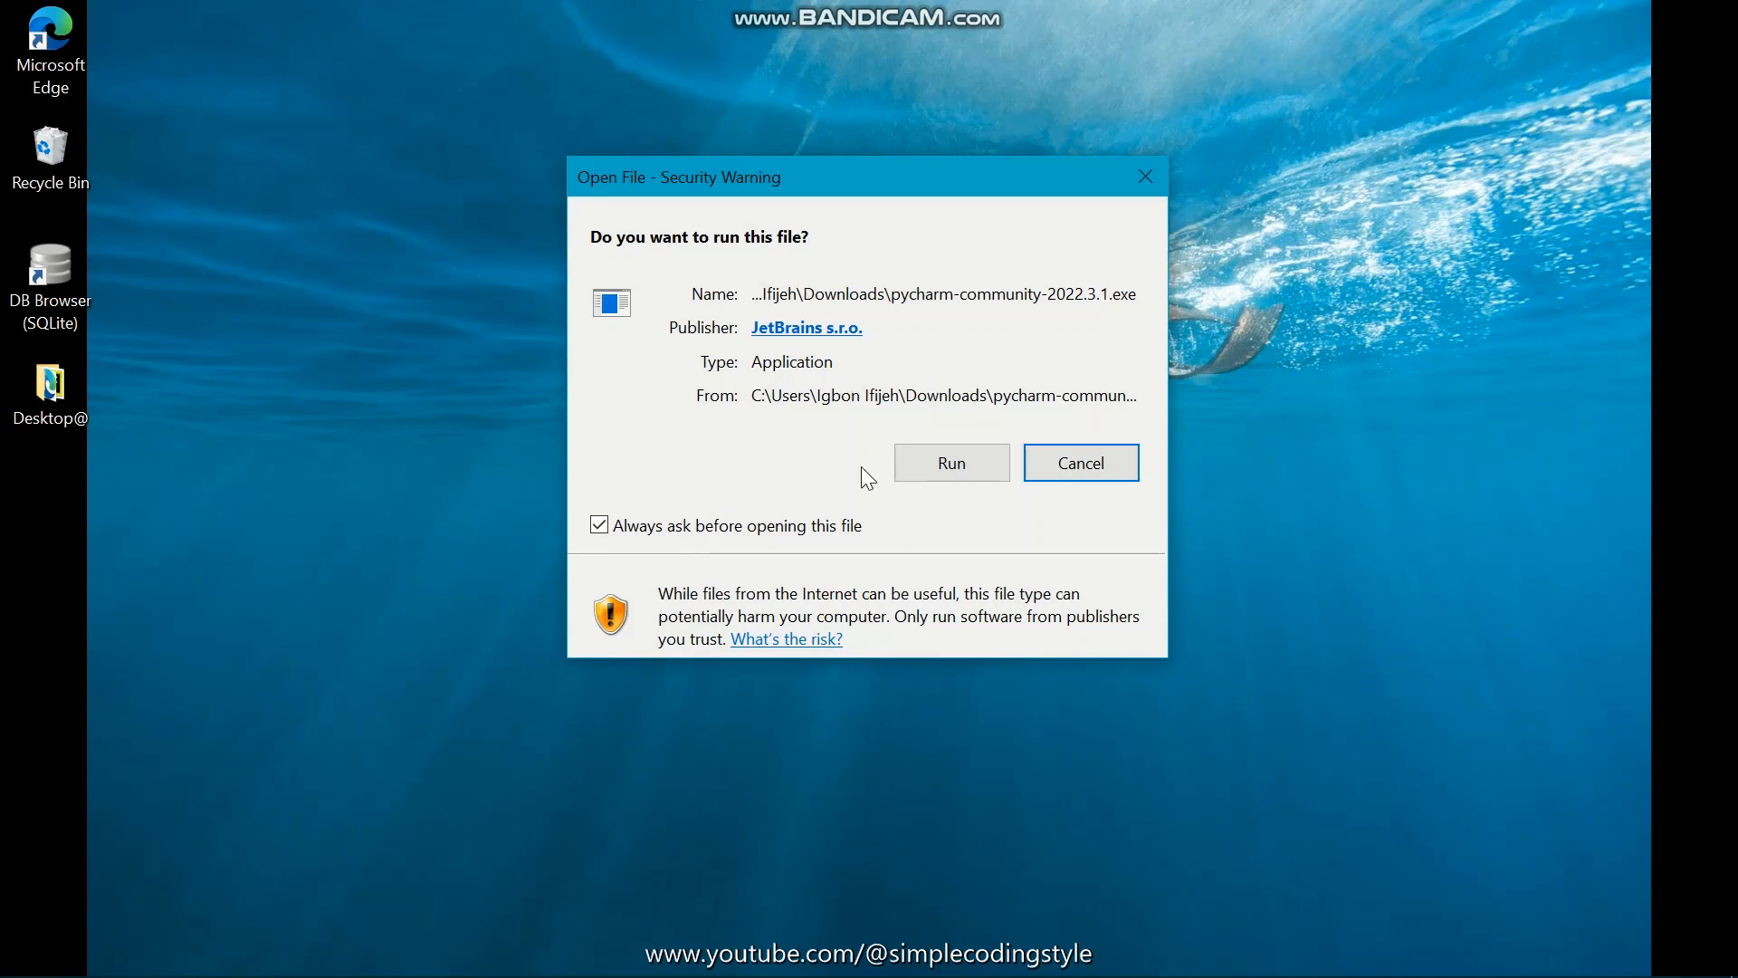
left_click(952, 467)
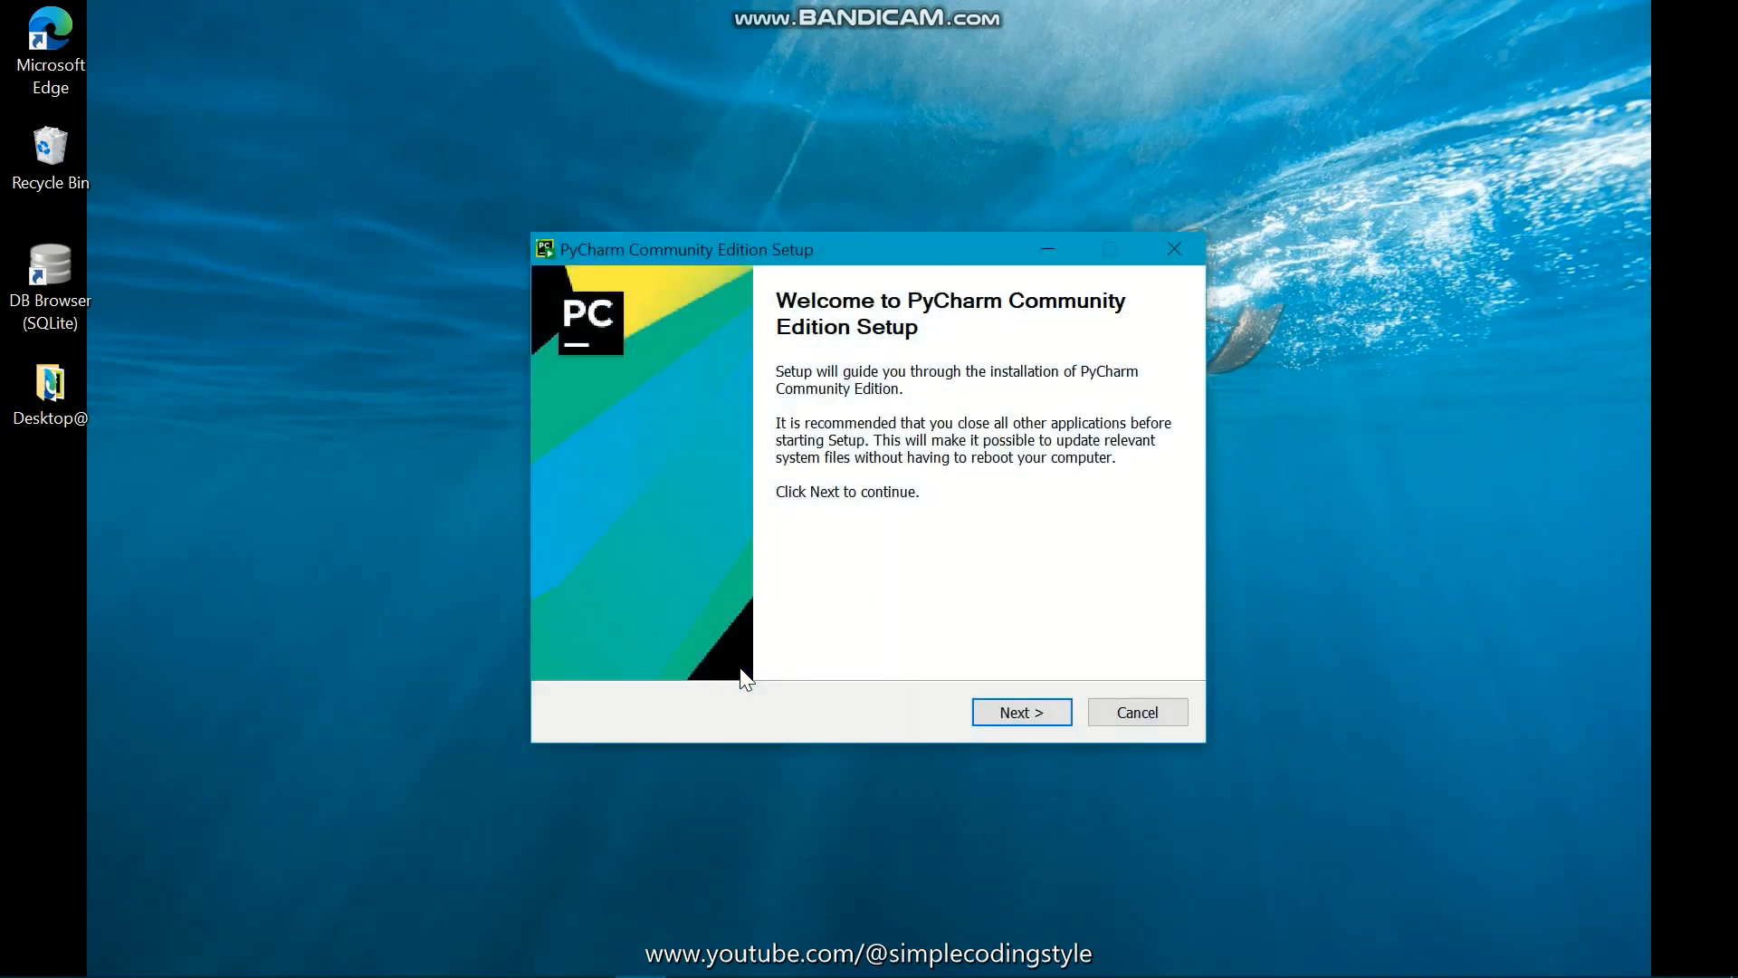
Accept the default install location and enable the PyCharm desktop shortcut, "Open Folder as Project" context entry and .py association
left_click(1023, 715)
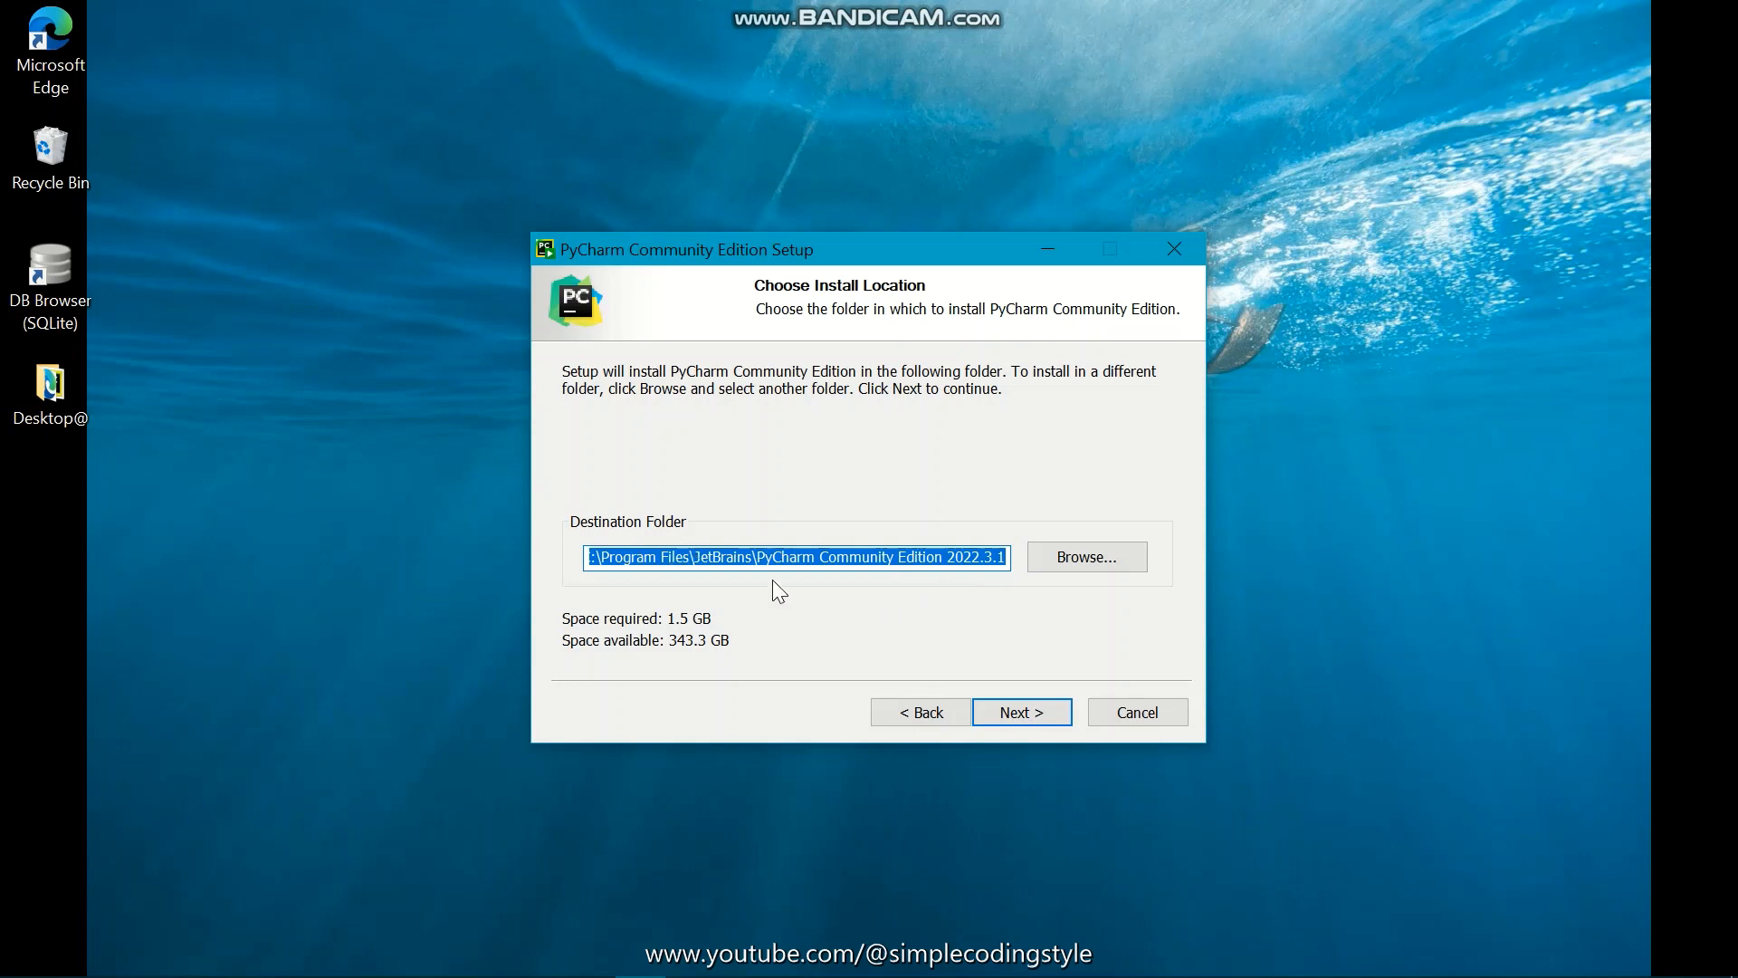
left_click(1041, 719)
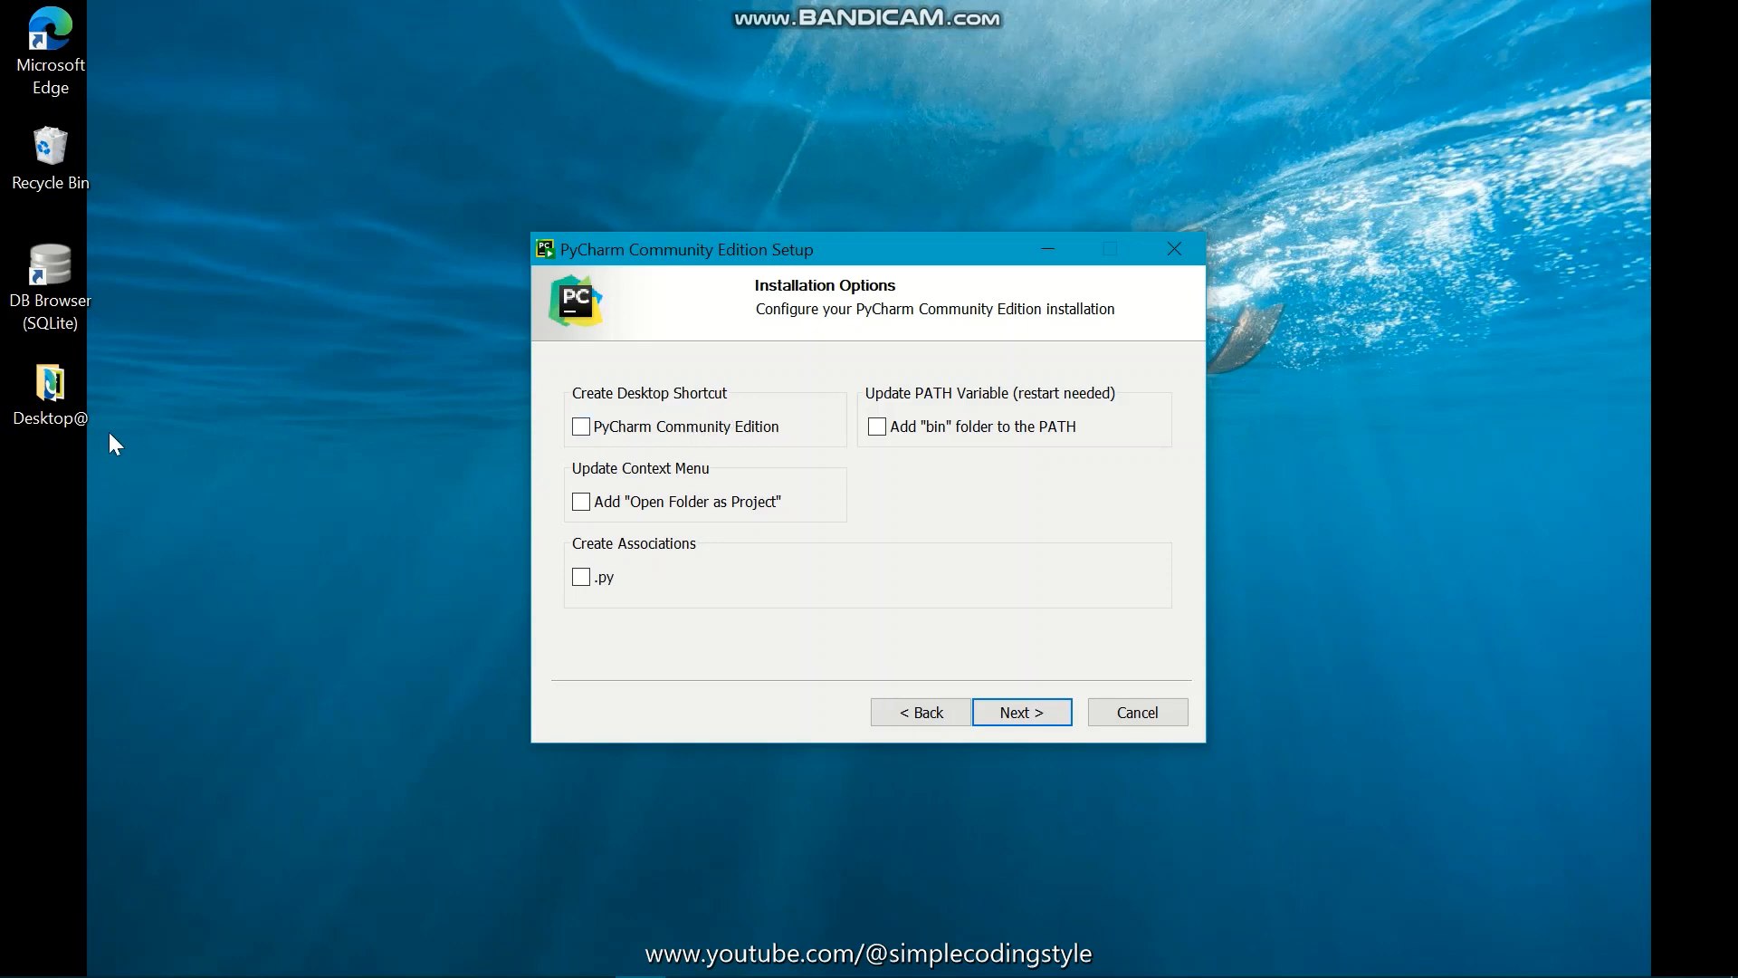
left_click(580, 428)
left_click(585, 504)
left_click(576, 582)
left_click(1031, 710)
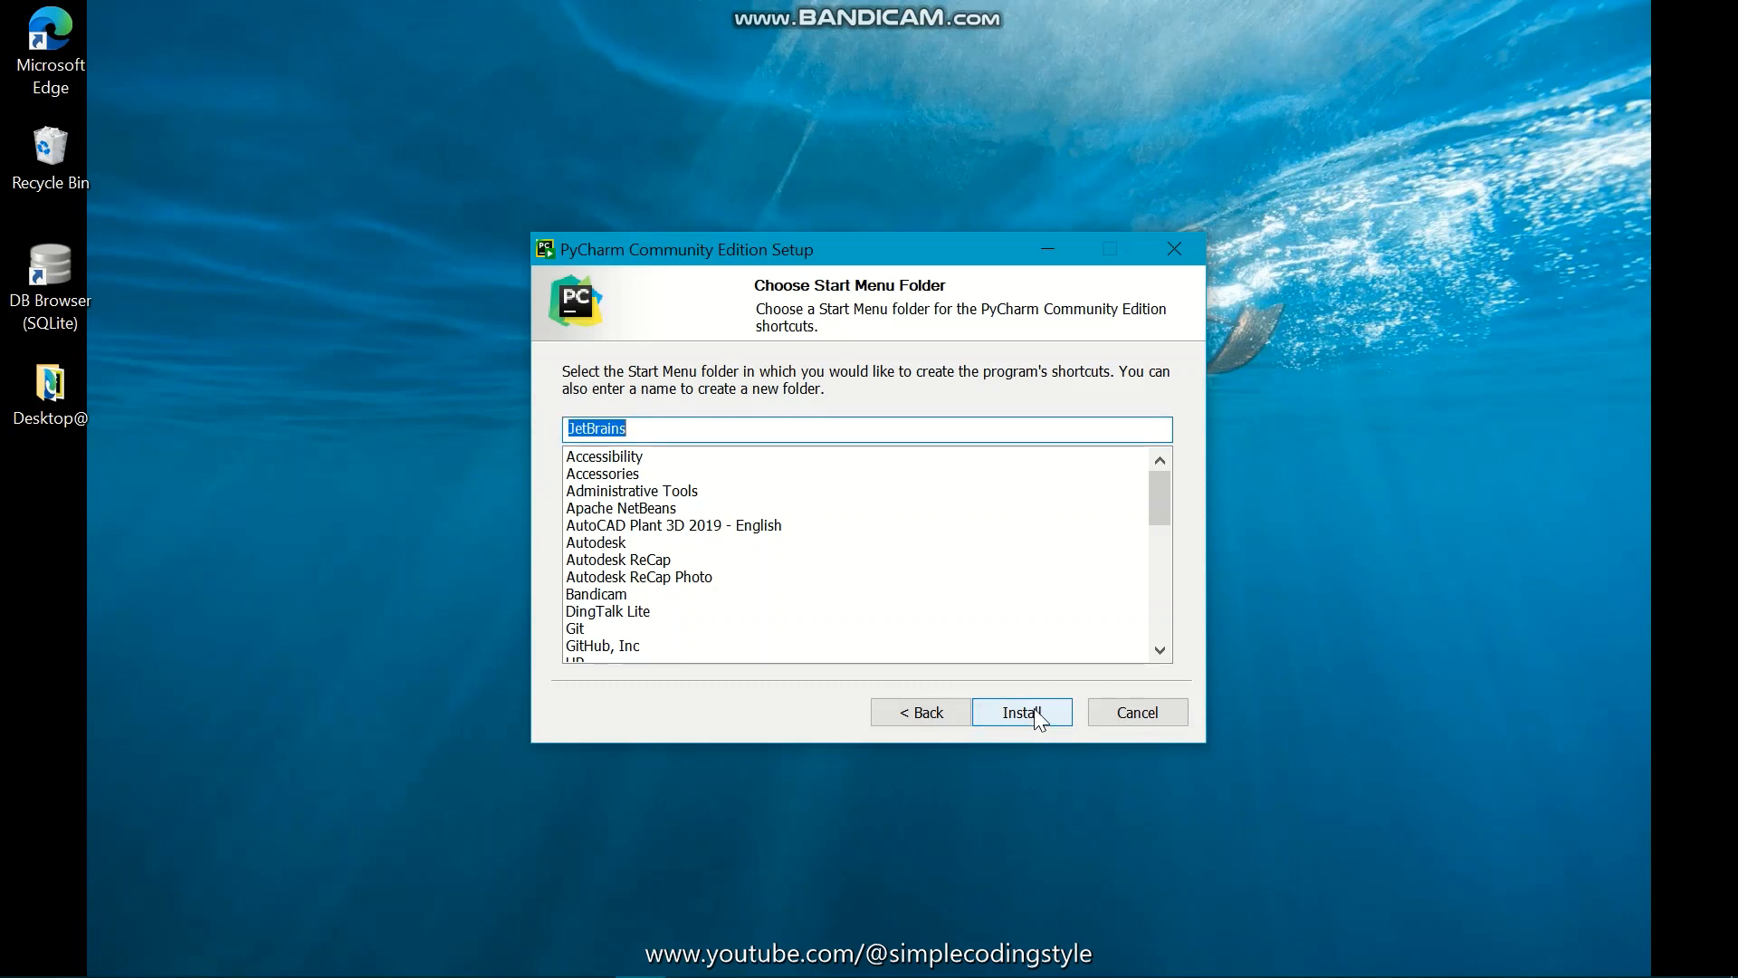
Install PyCharm with the JetBrains Start Menu folder and finish setup with the option to reboot manually later
left_click(1035, 711)
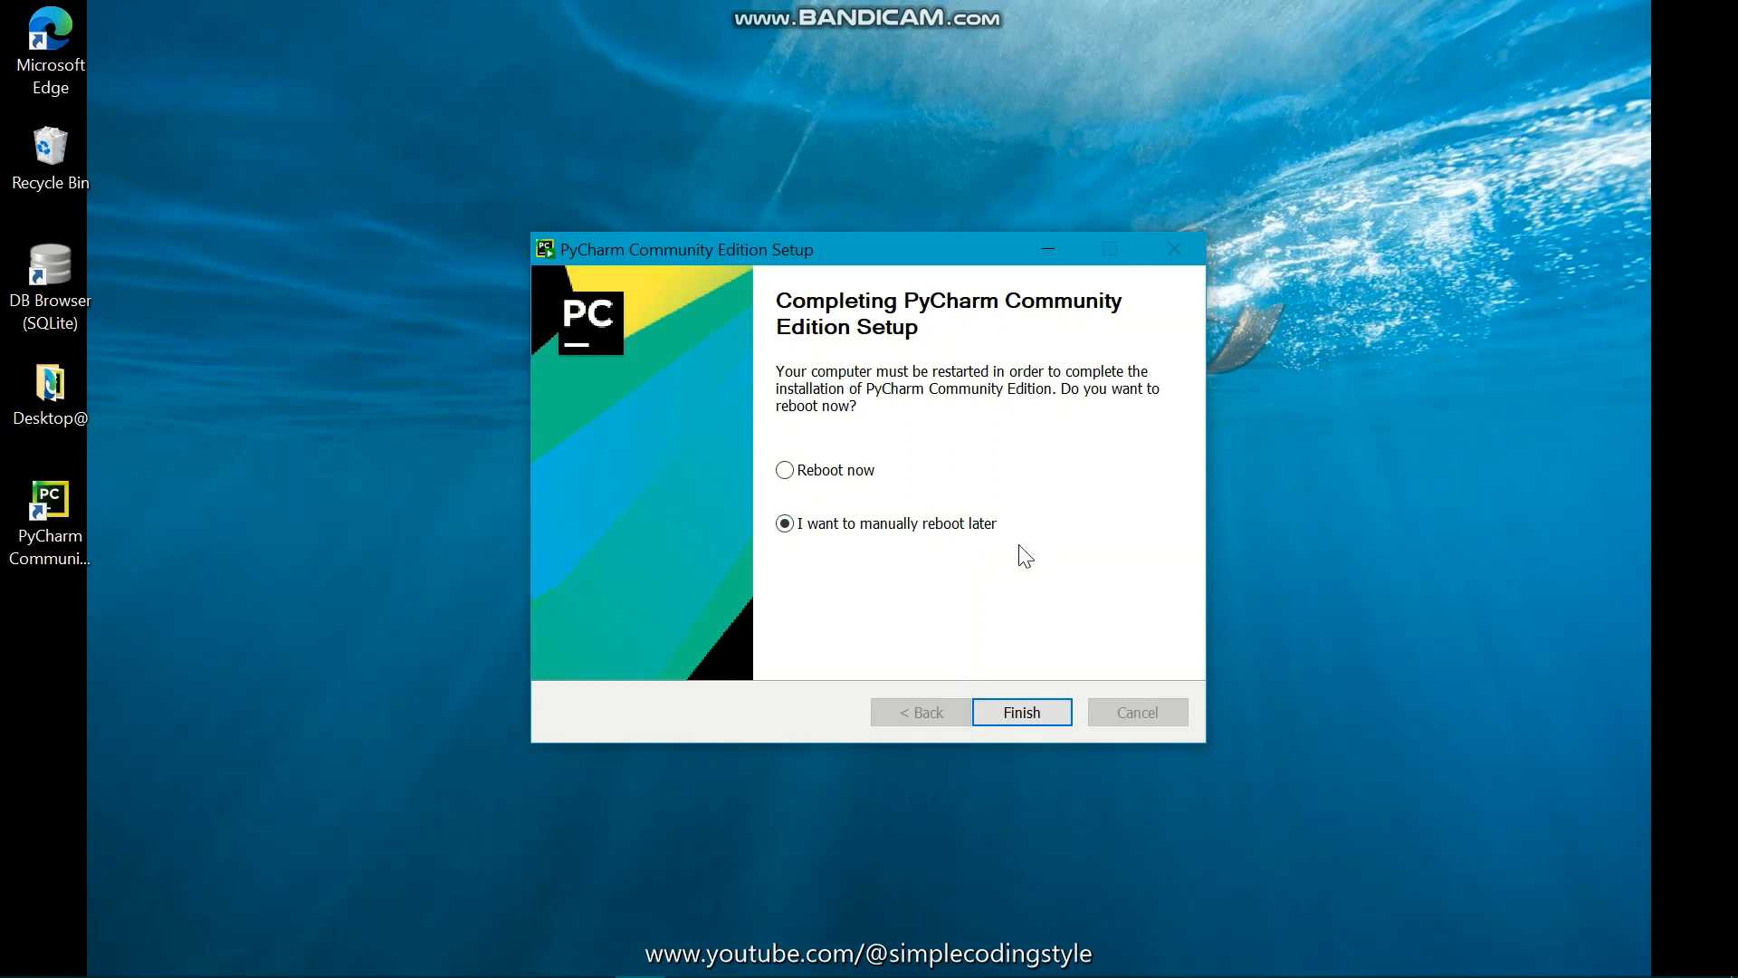
key("Return")
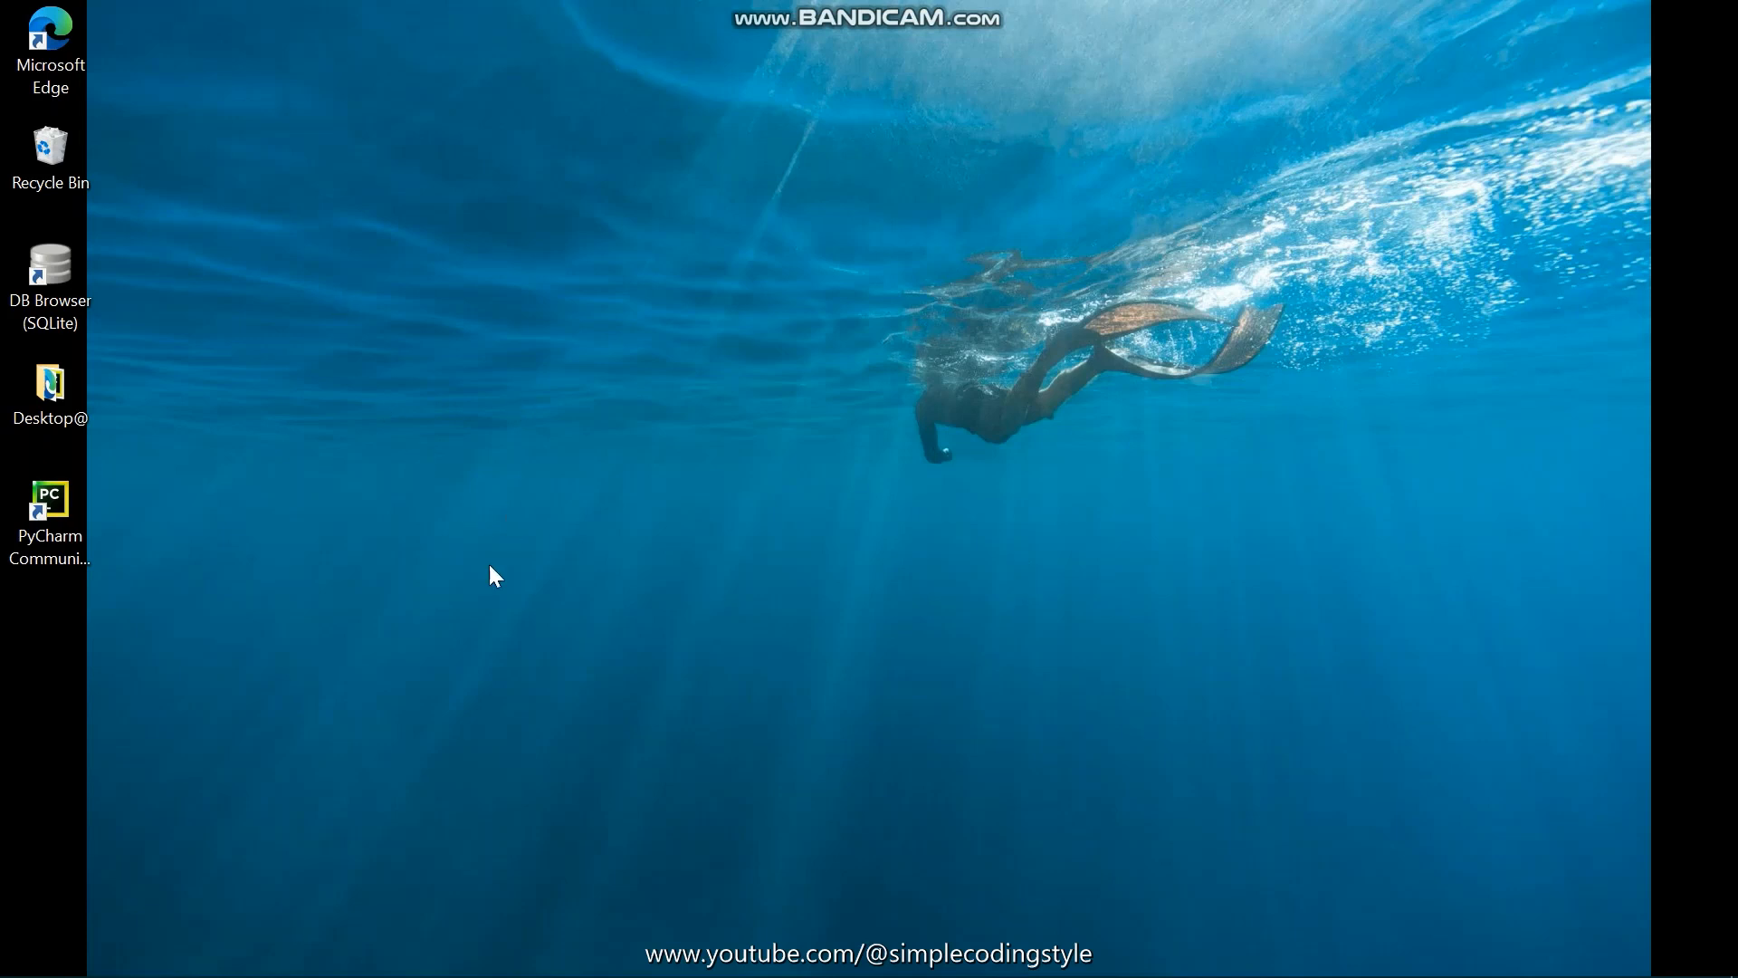
Launch PyCharm Community in a maximized window and clear the workspace of both open files and the expanded StudentManagementSystem tree
double_click(61, 504)
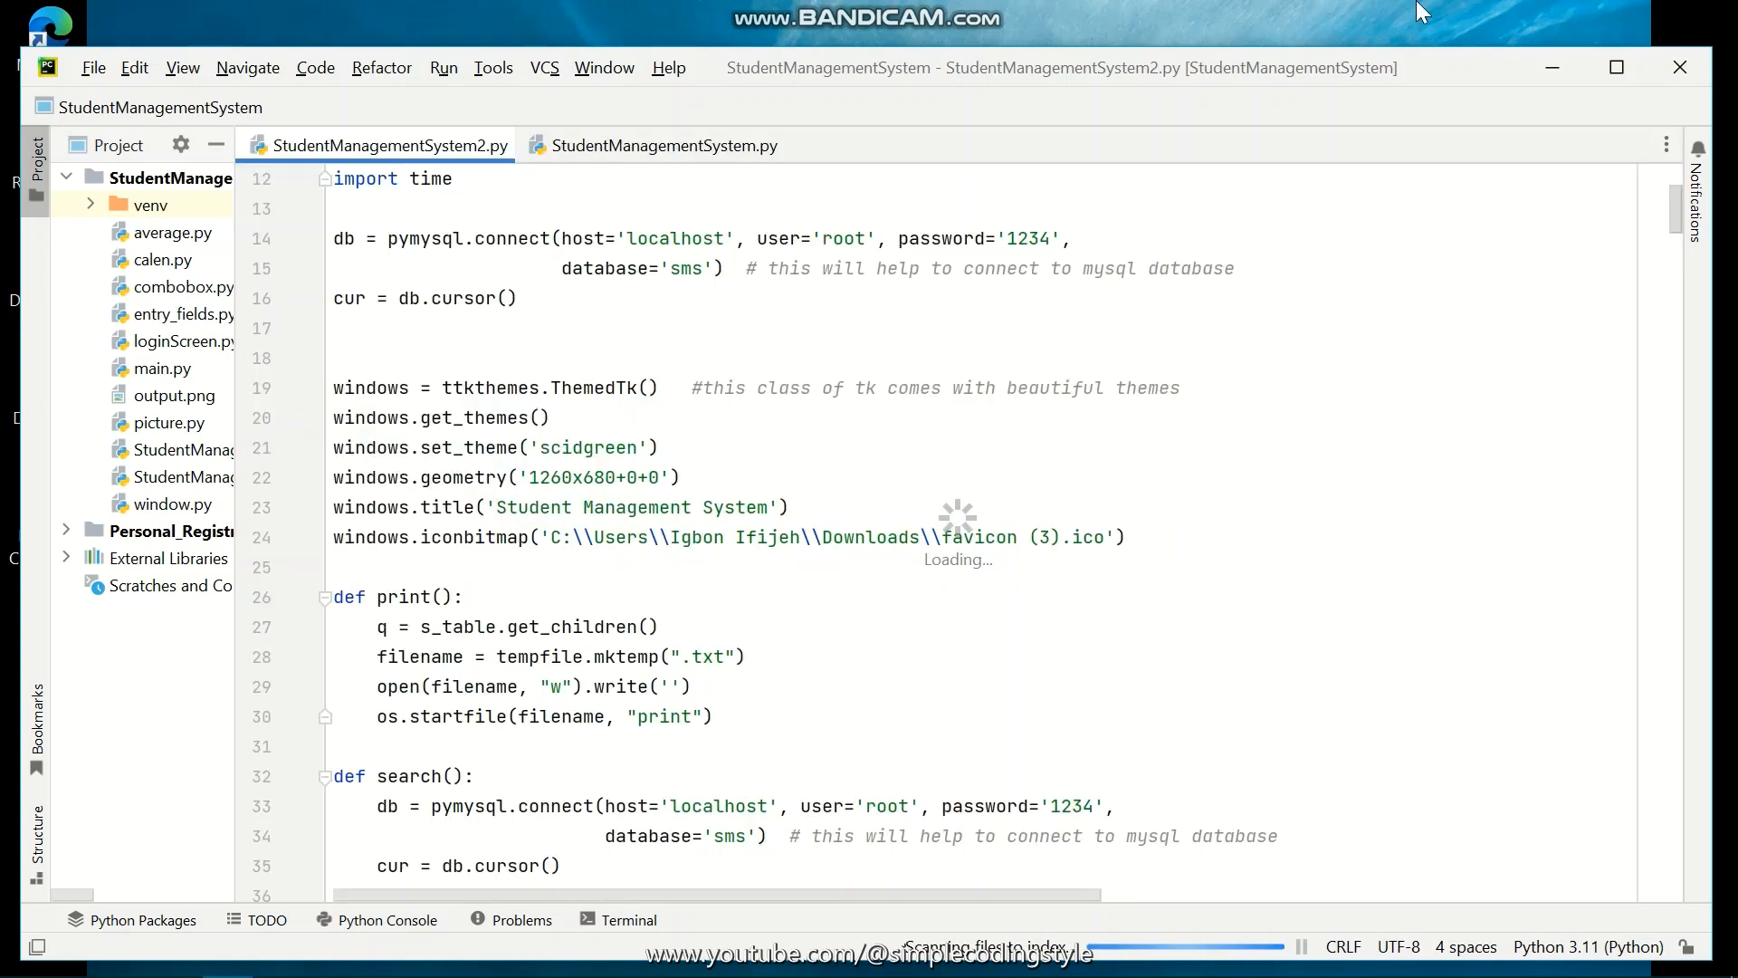
left_click(1610, 69)
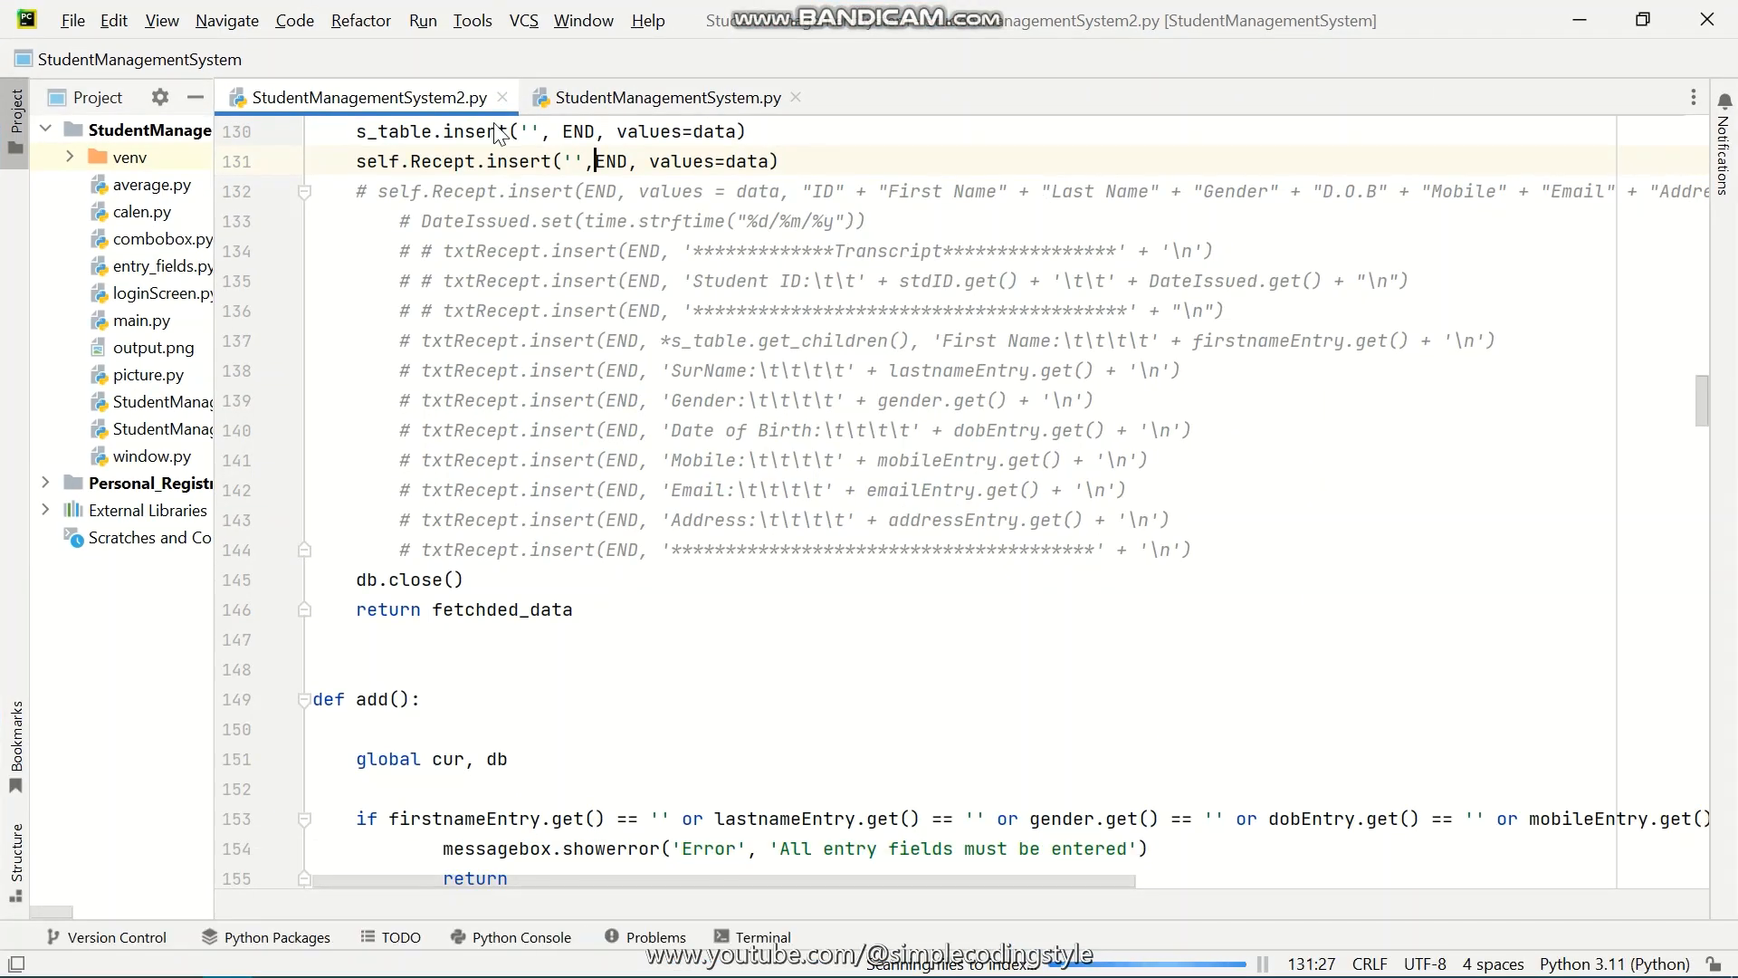
left_click(796, 97)
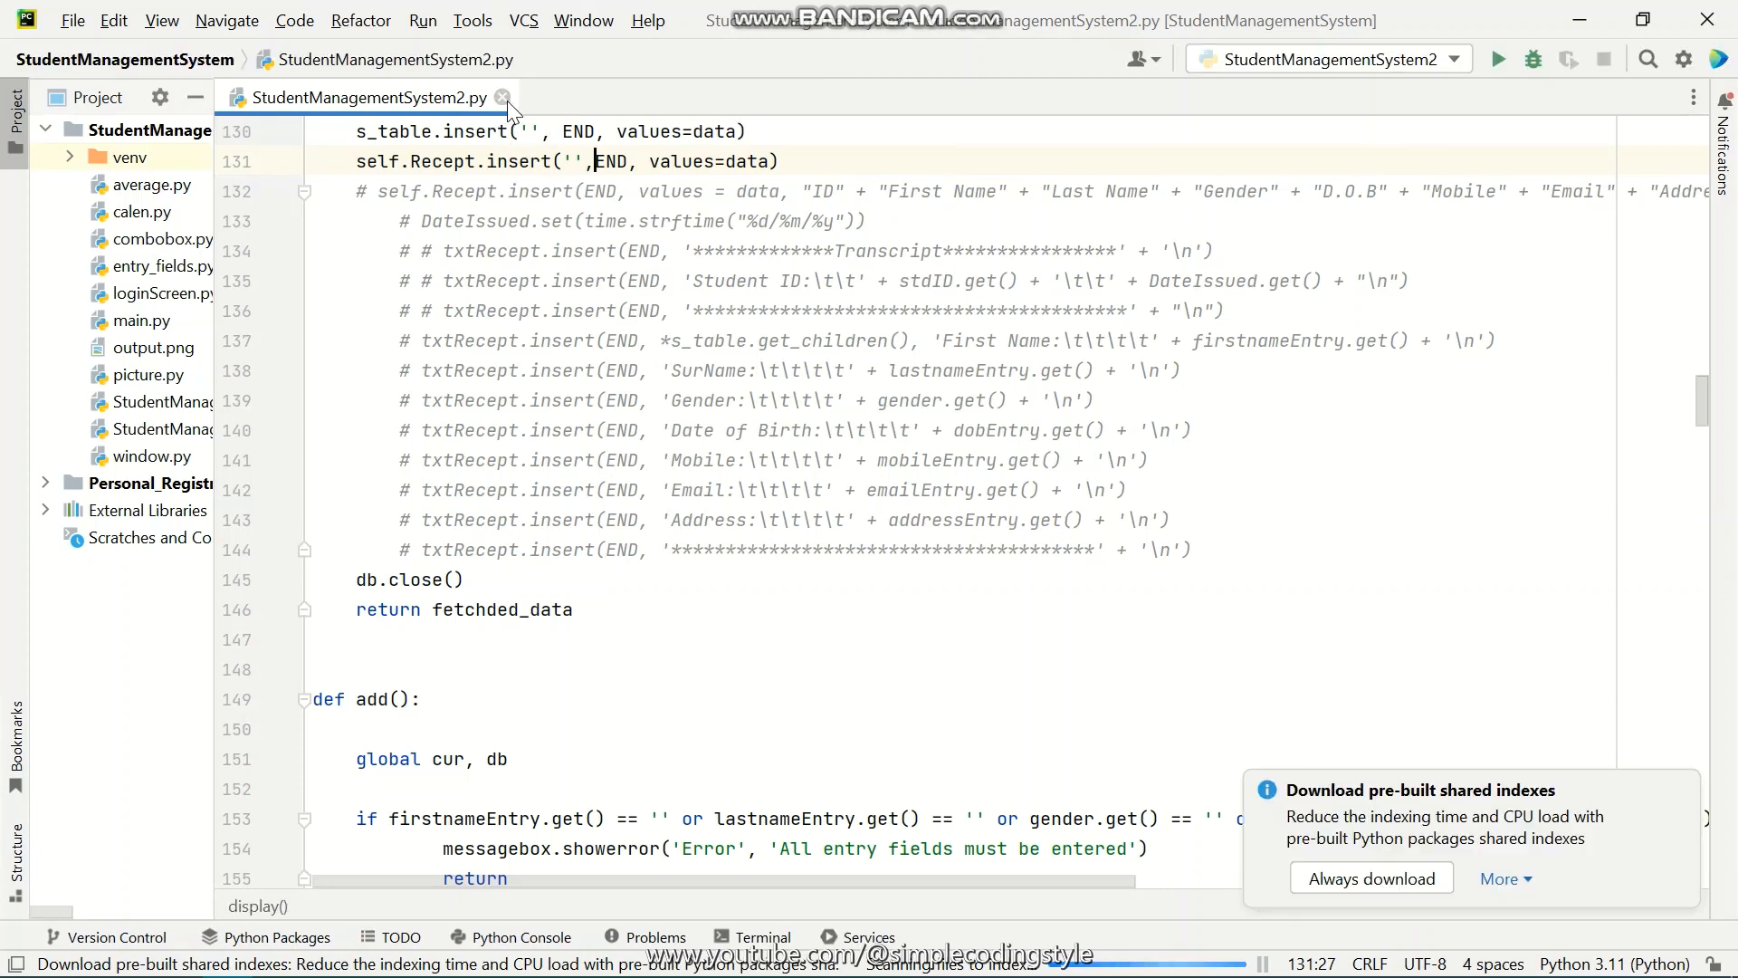
left_click(502, 97)
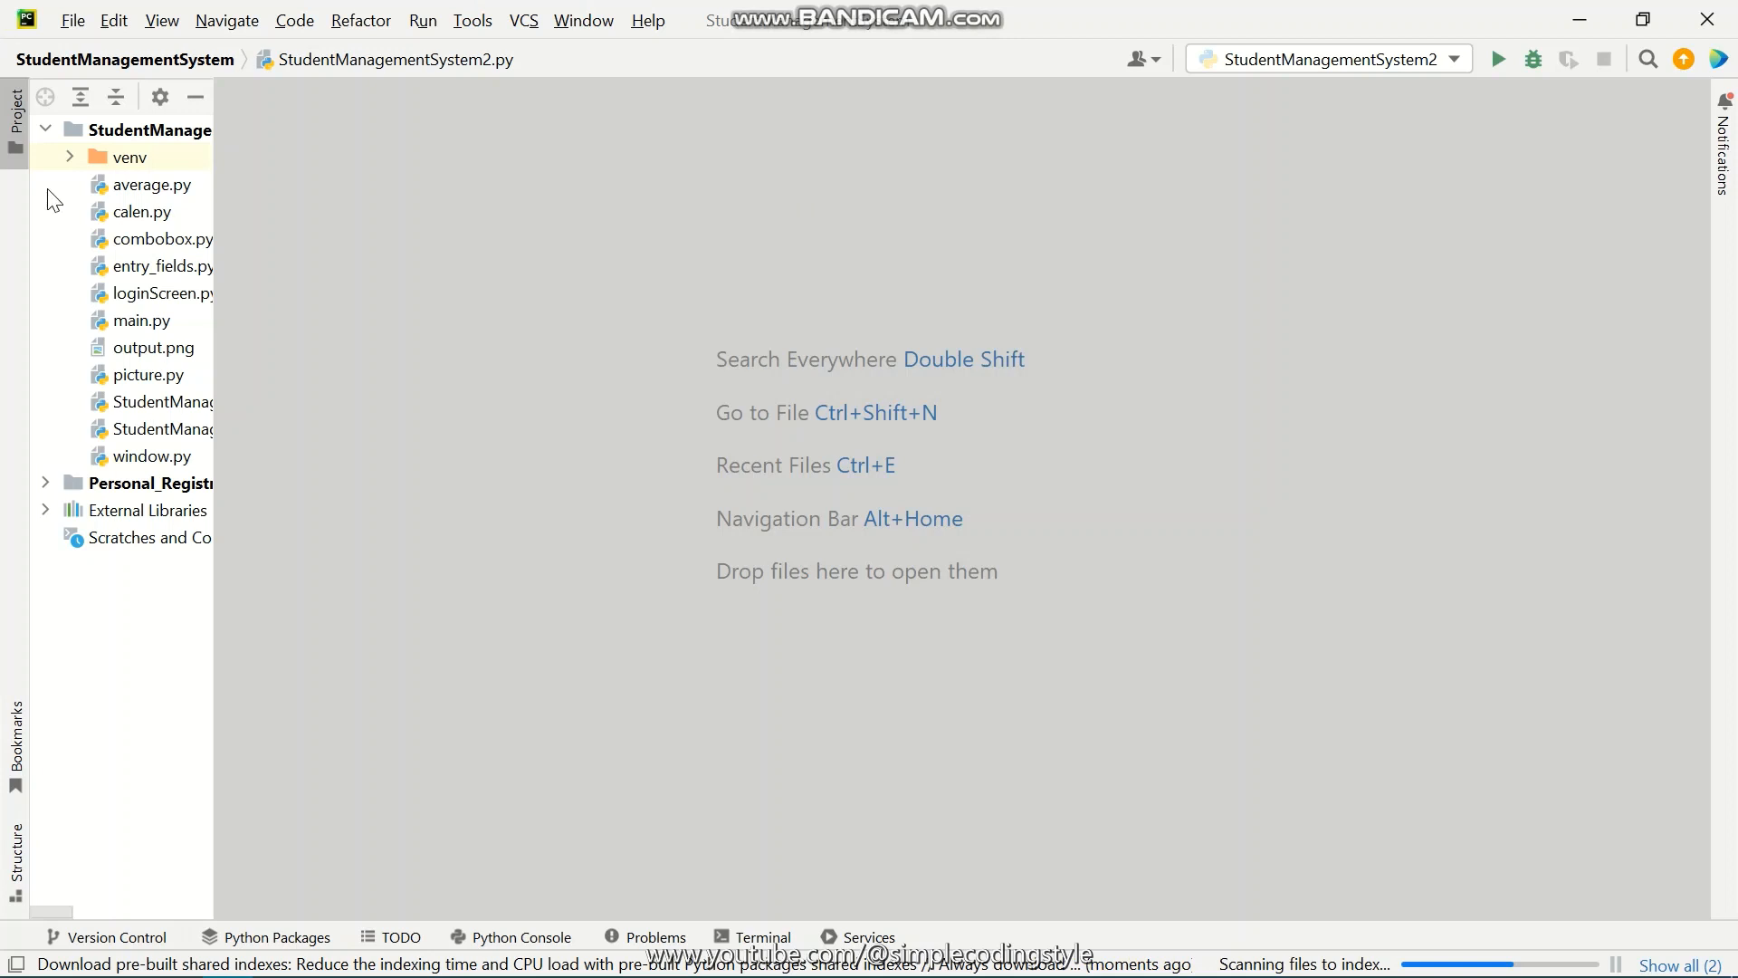
left_click(45, 130)
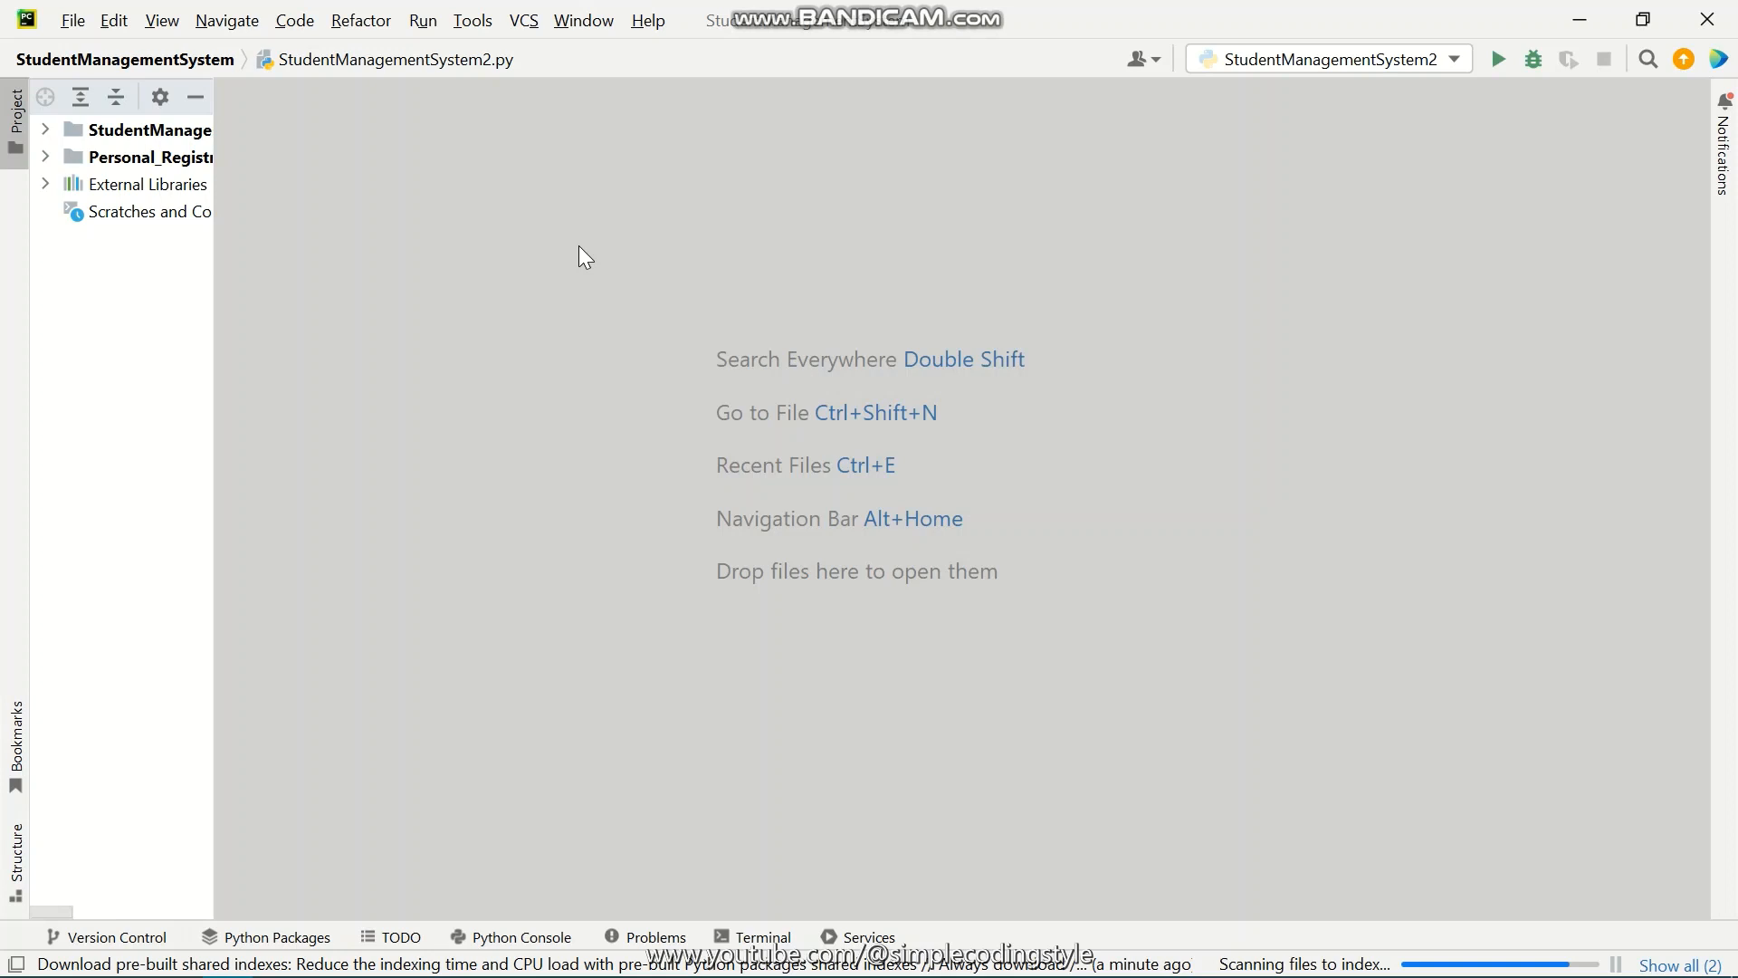
Open the Appearance page under Appearance & Behavior in the IDE settings and look through its options
left_click(72, 35)
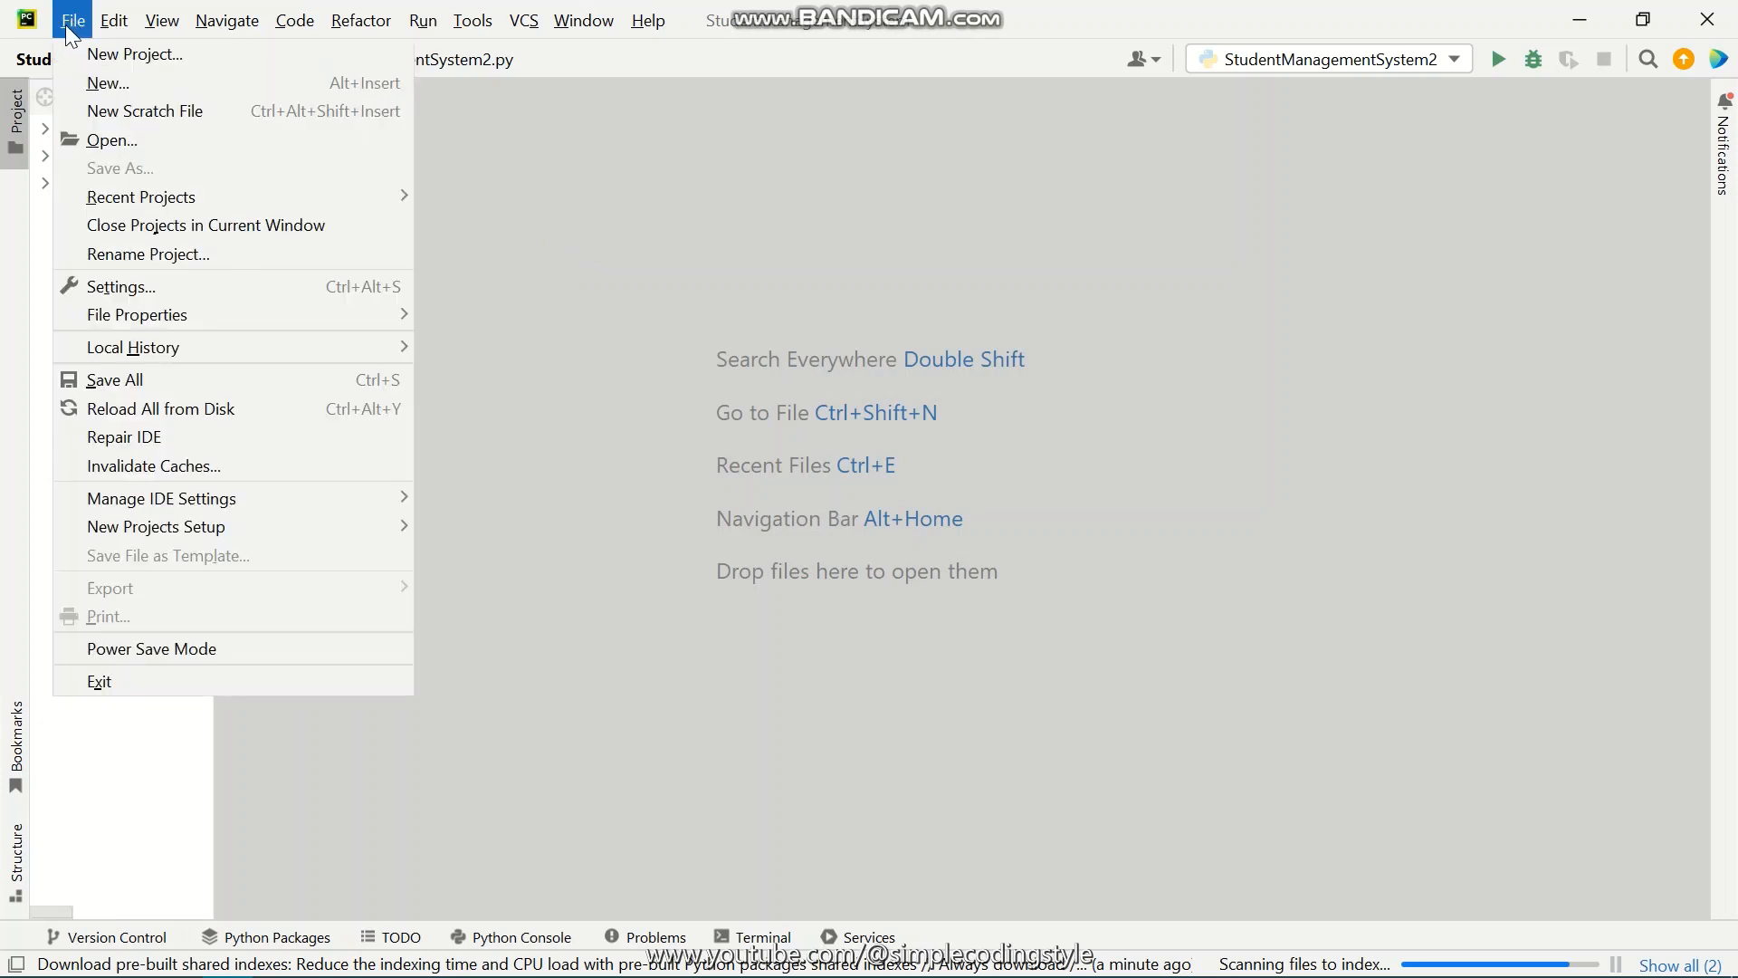
left_click(143, 298)
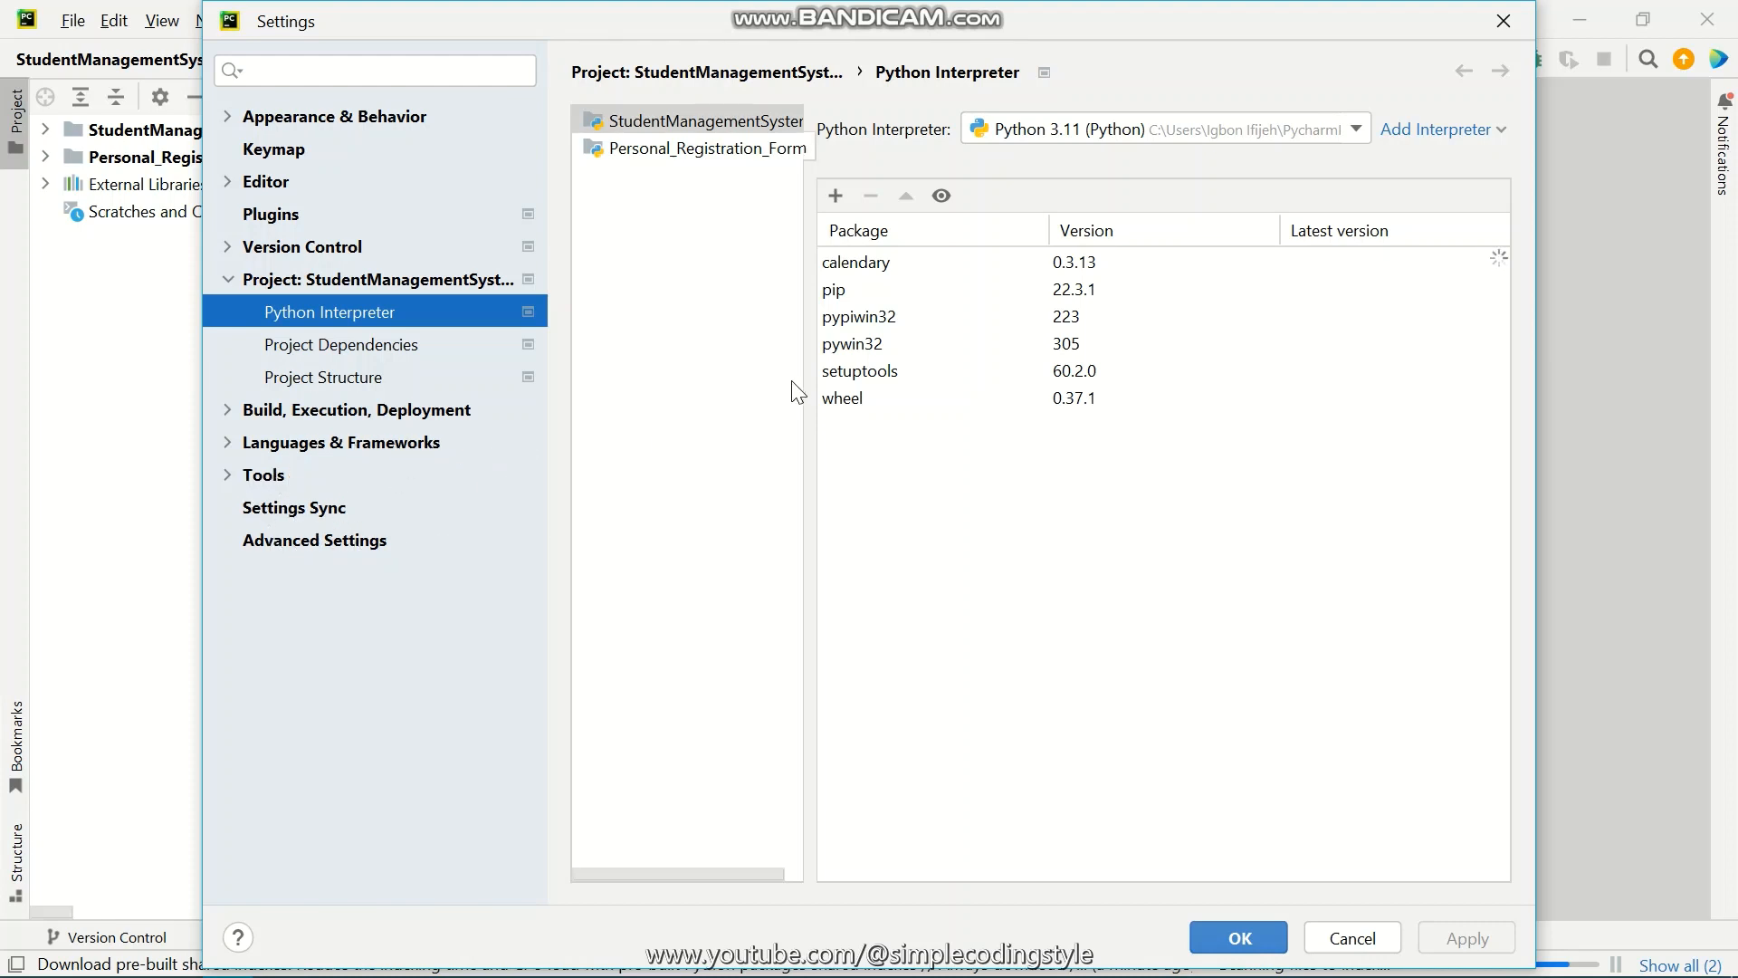
left_click(223, 118)
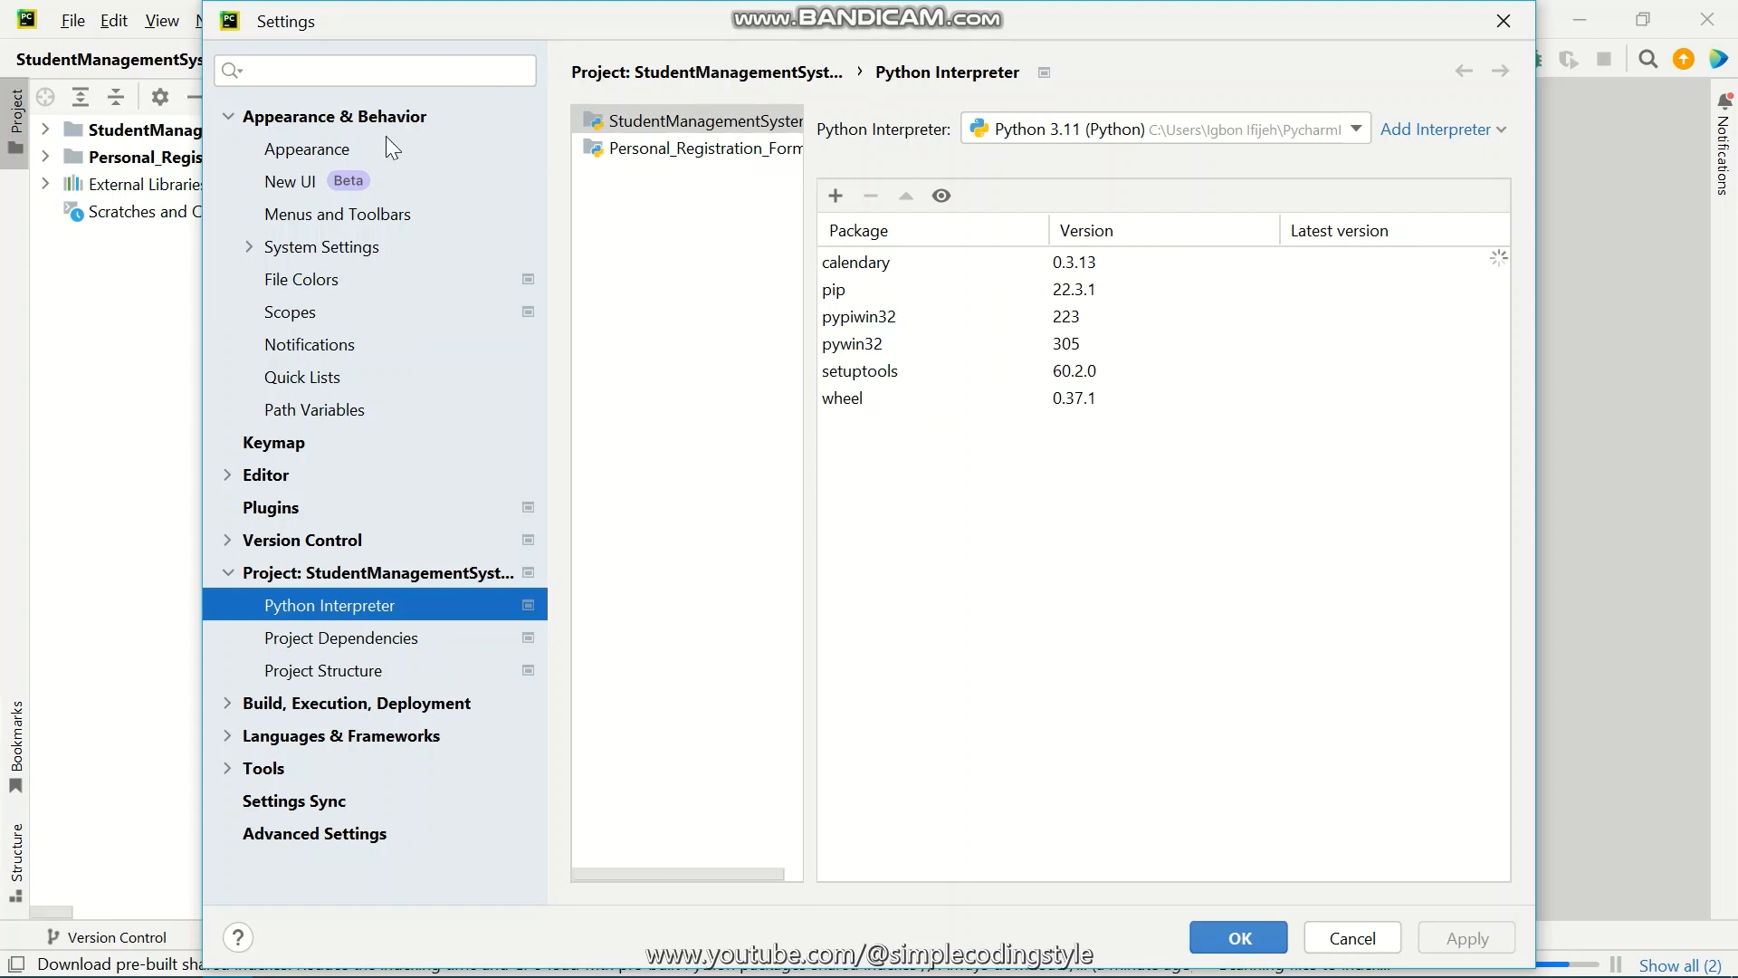
left_click(288, 152)
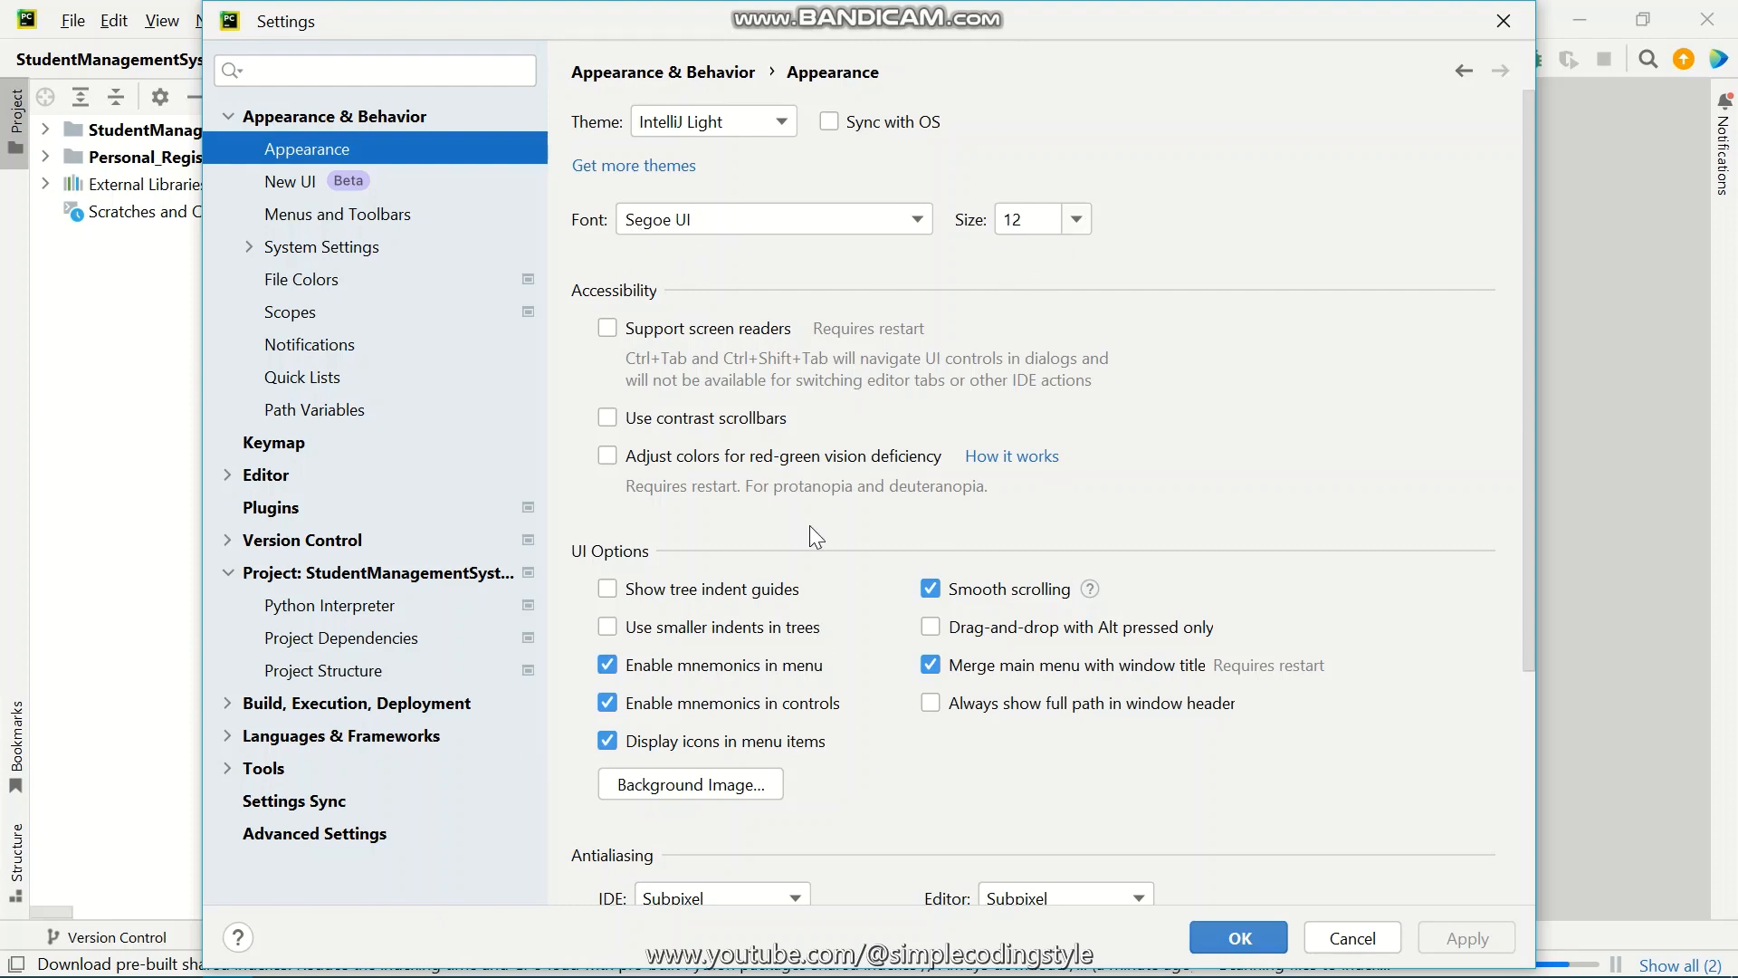
scroll(809, 526, "down", 3)
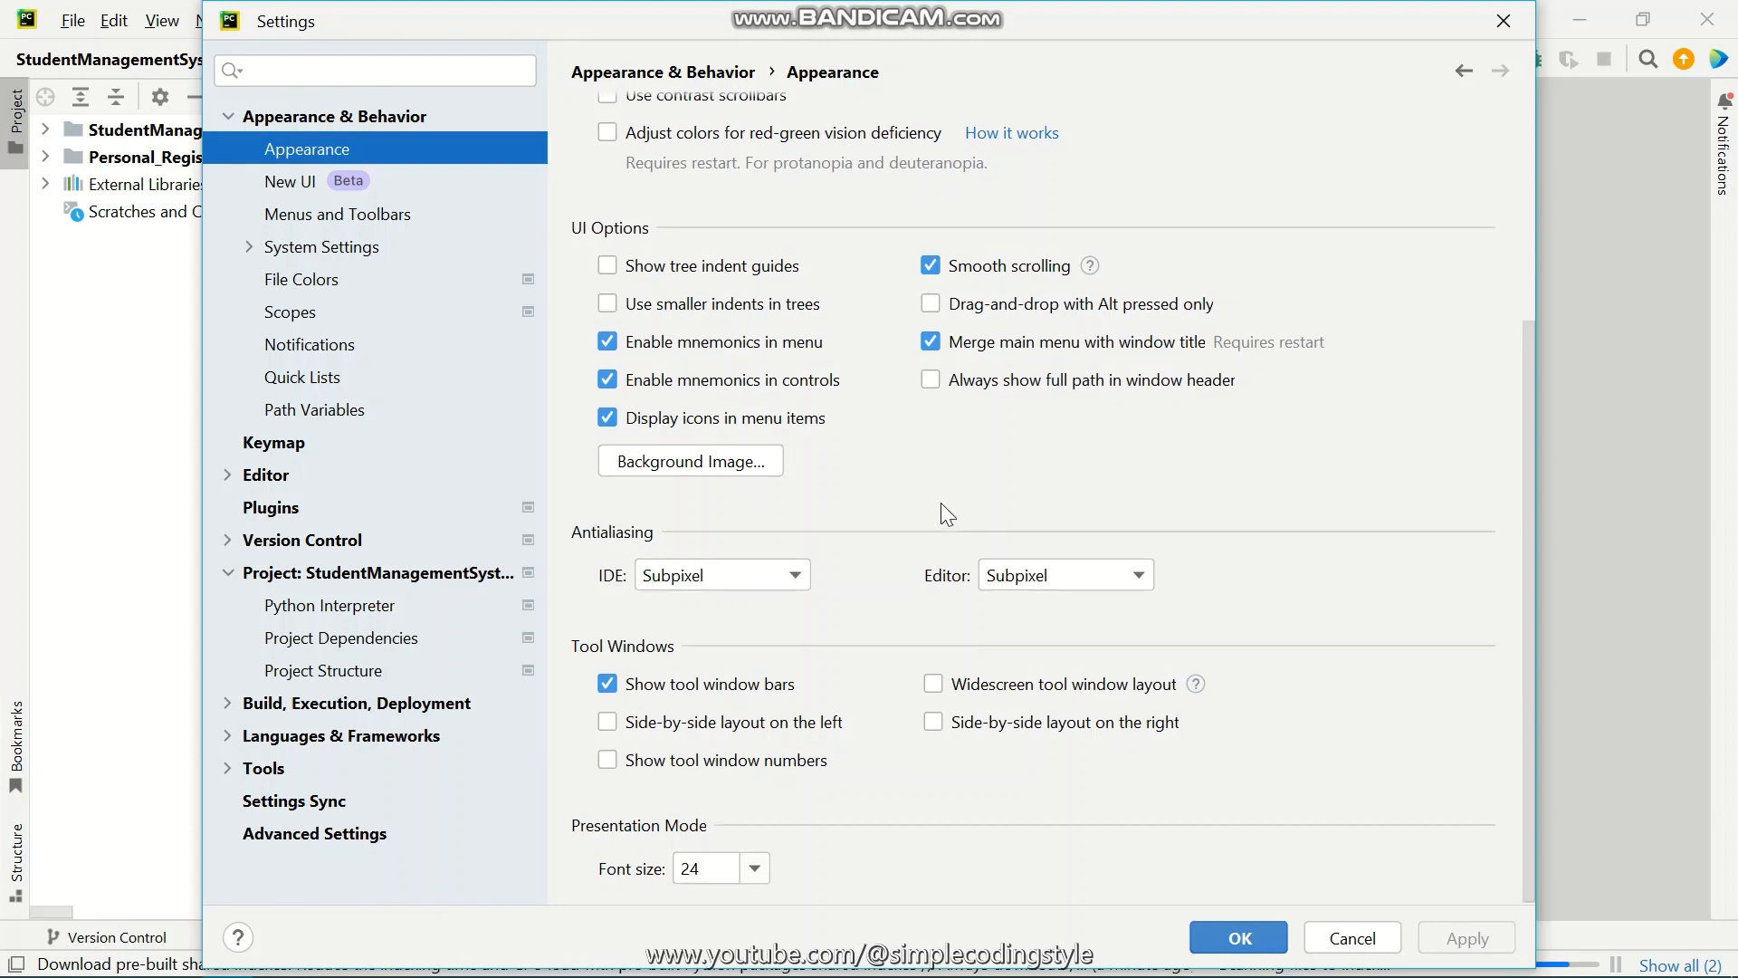
scroll(942, 504, "up", 3)
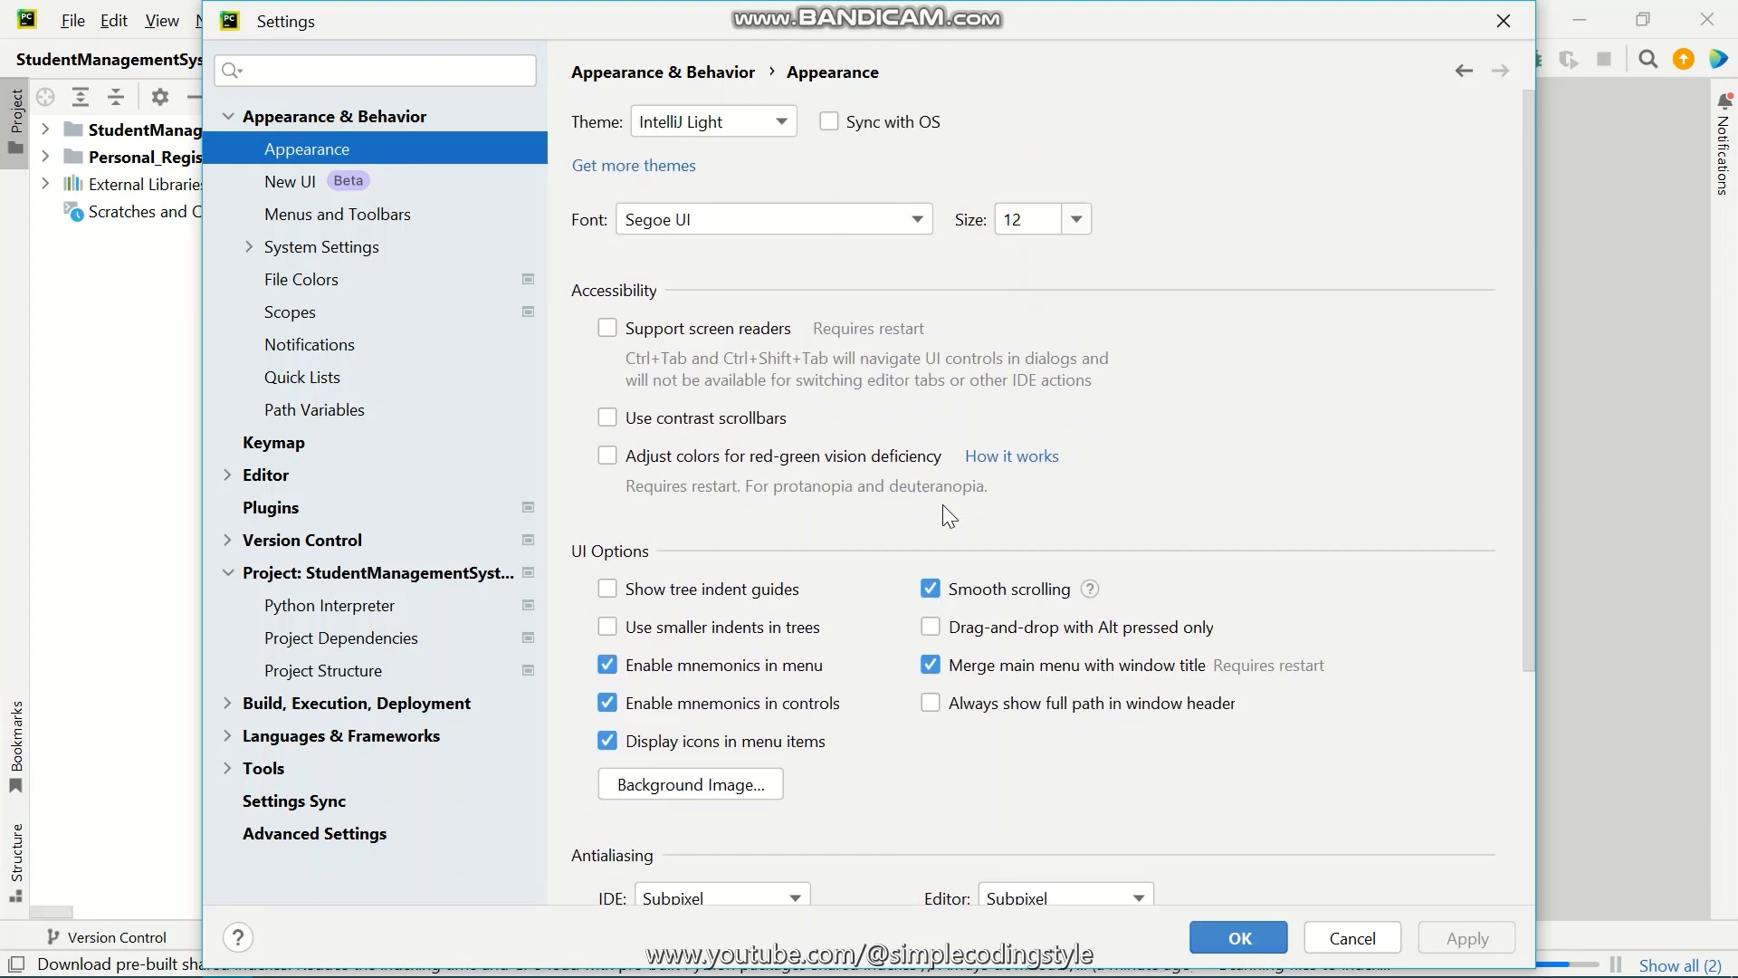
scroll(822, 483, "down", 3)
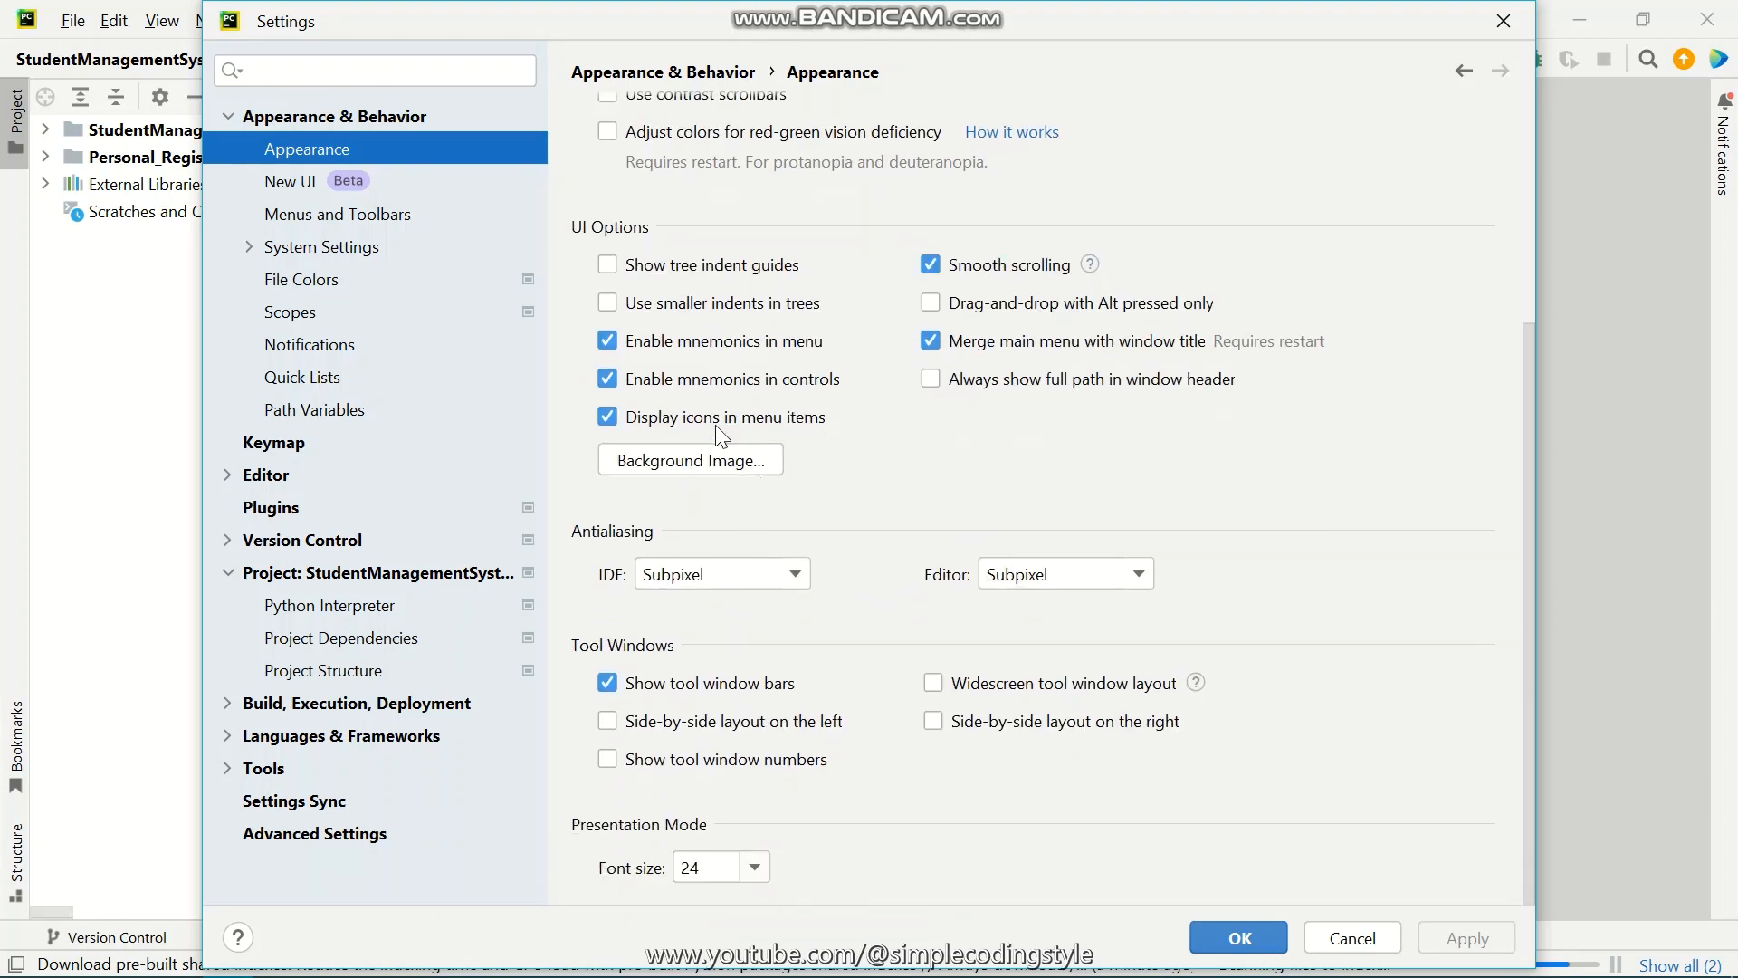
scroll(827, 373, "up", 3)
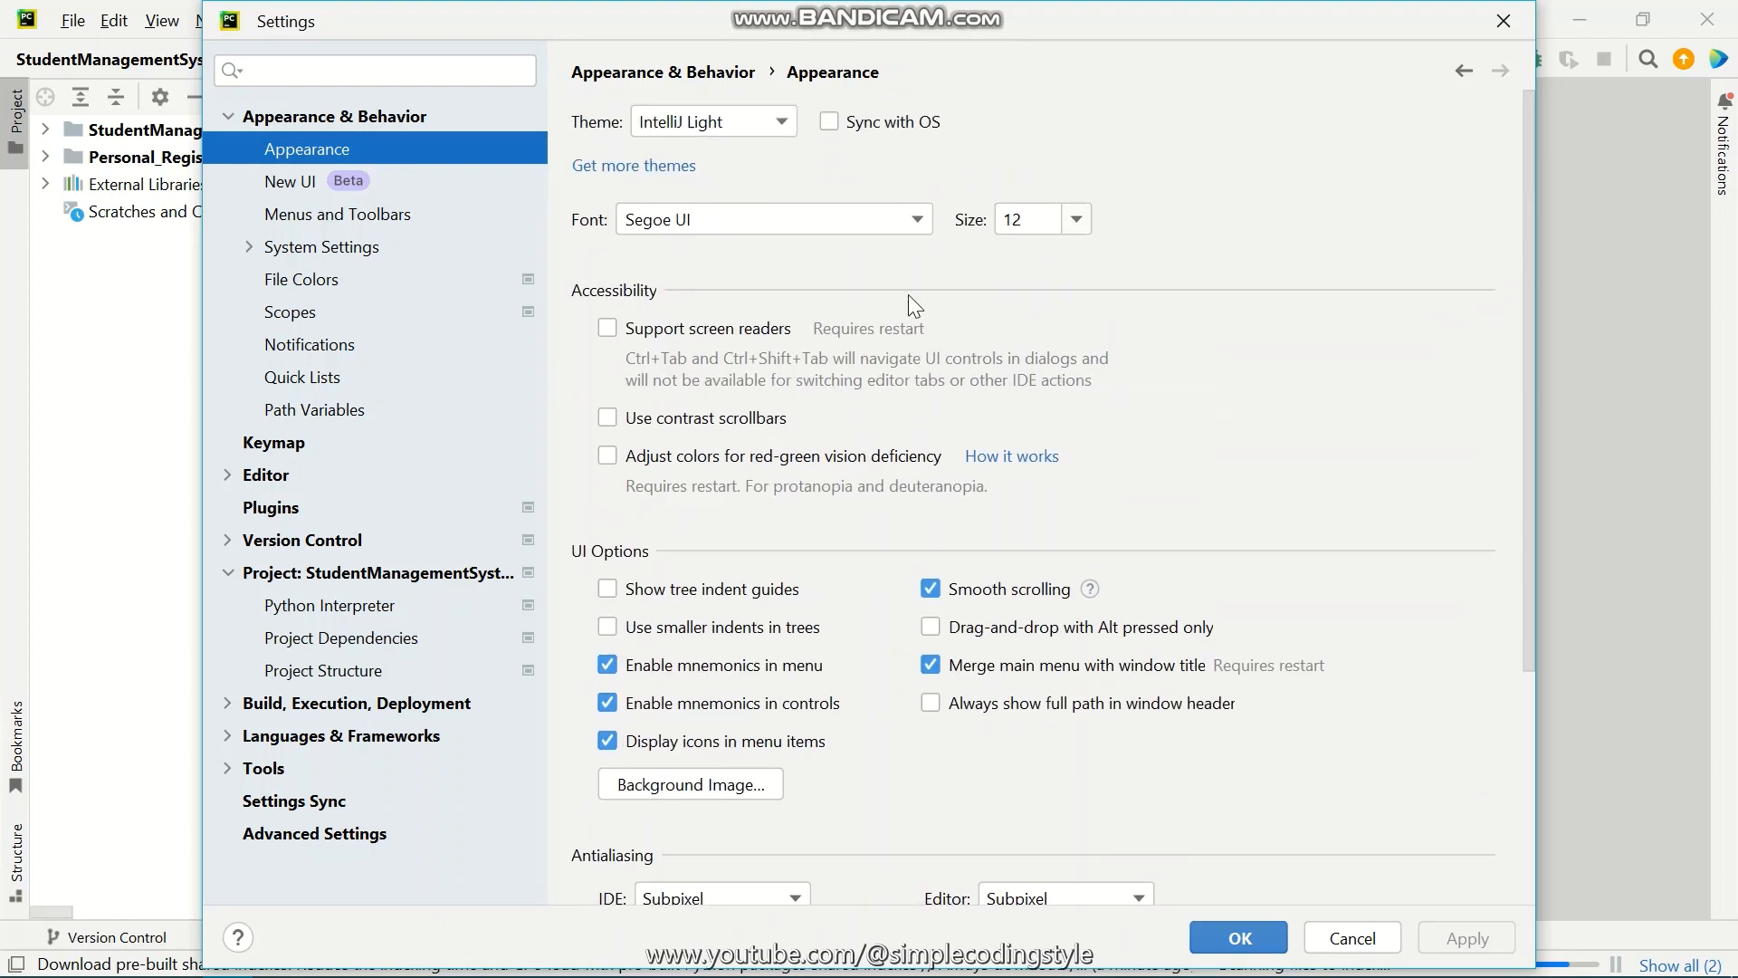
Try the Darcula and High contrast themes and switch back to IntelliJ Light
left_click(780, 128)
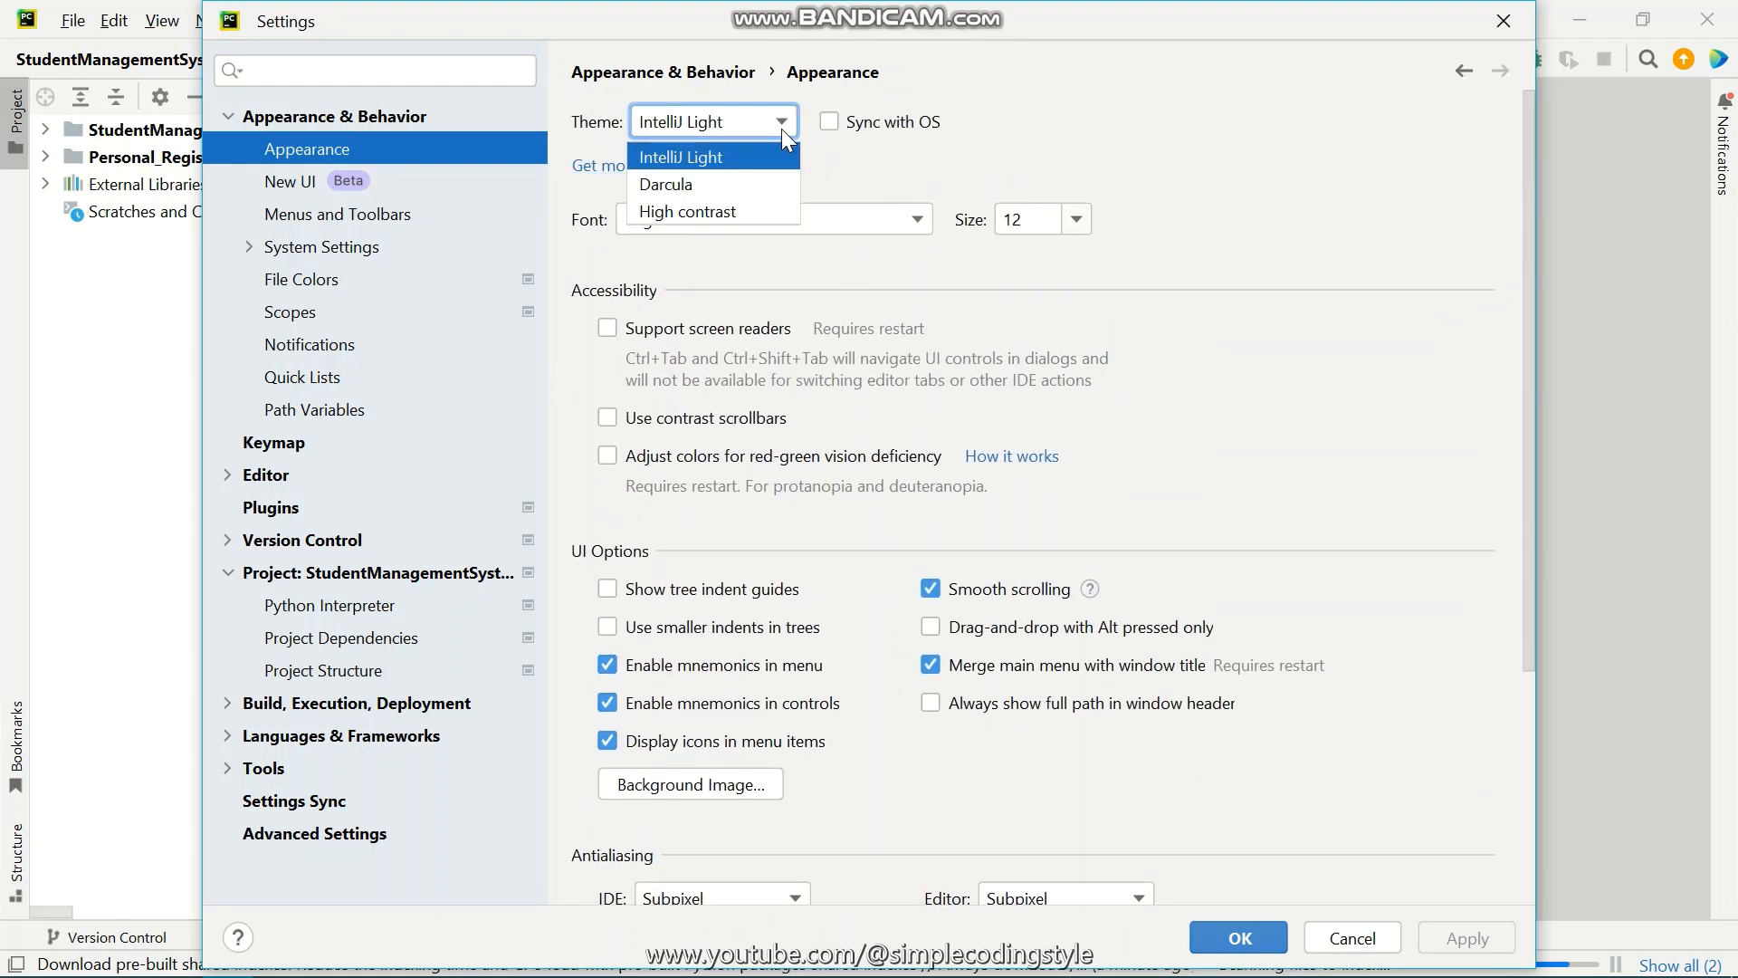
left_click(666, 185)
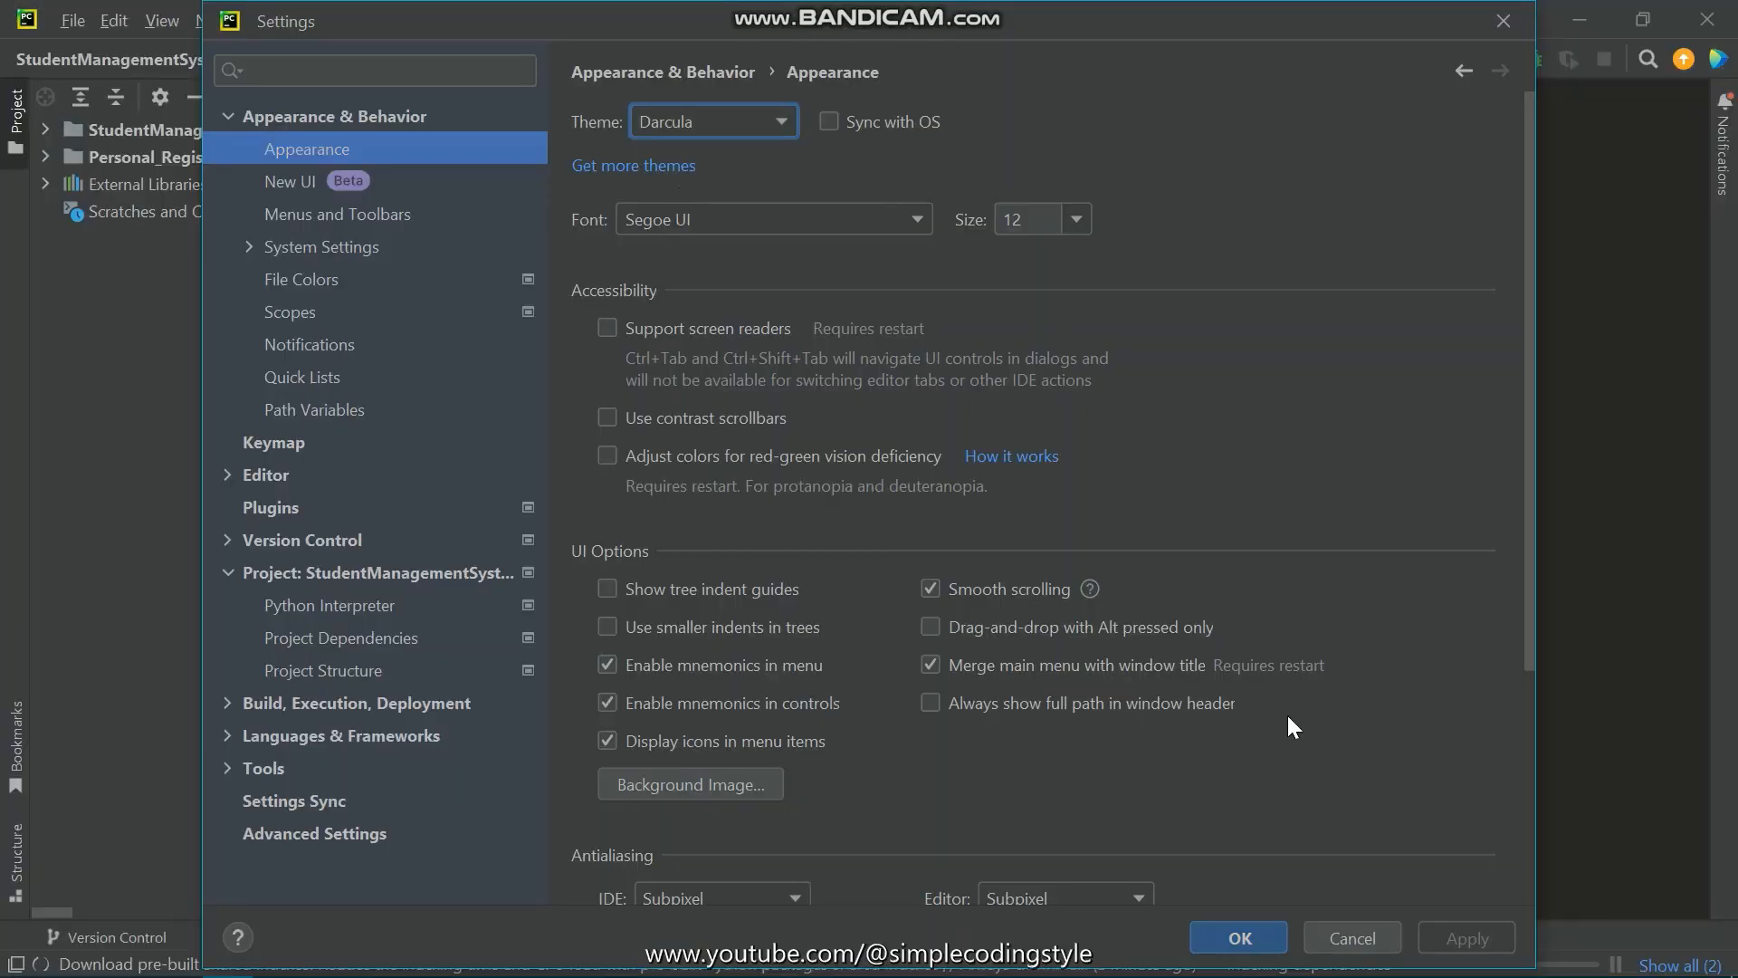
left_click(786, 123)
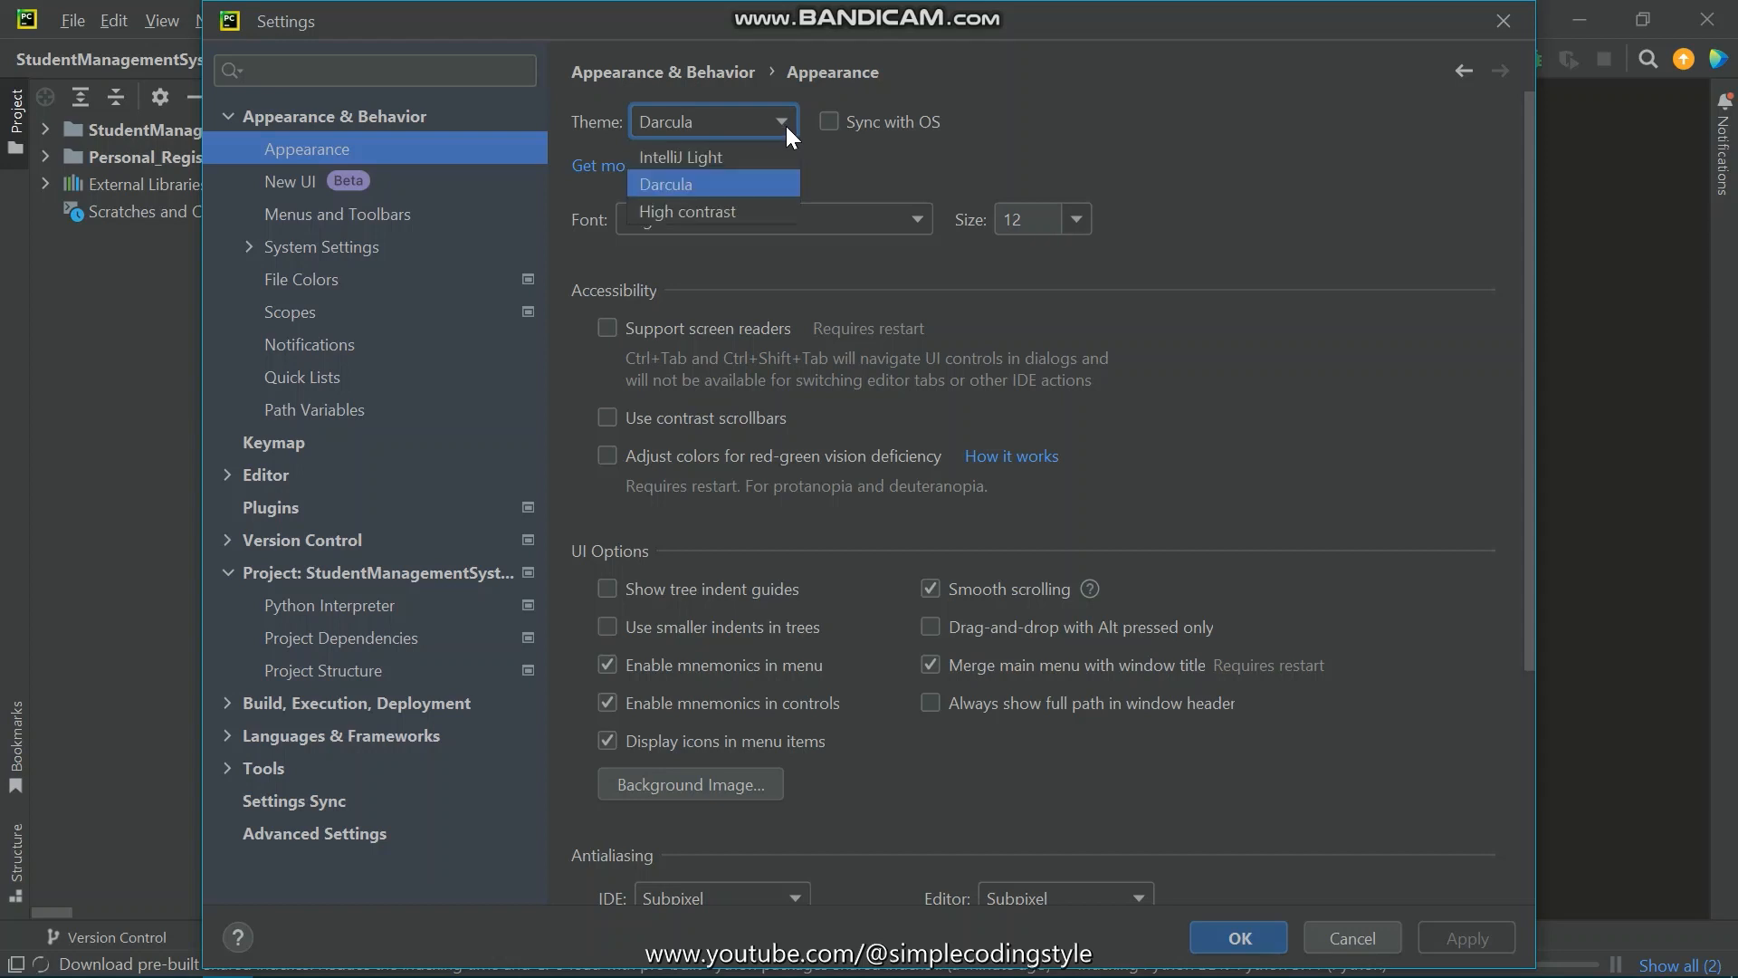
left_click(715, 210)
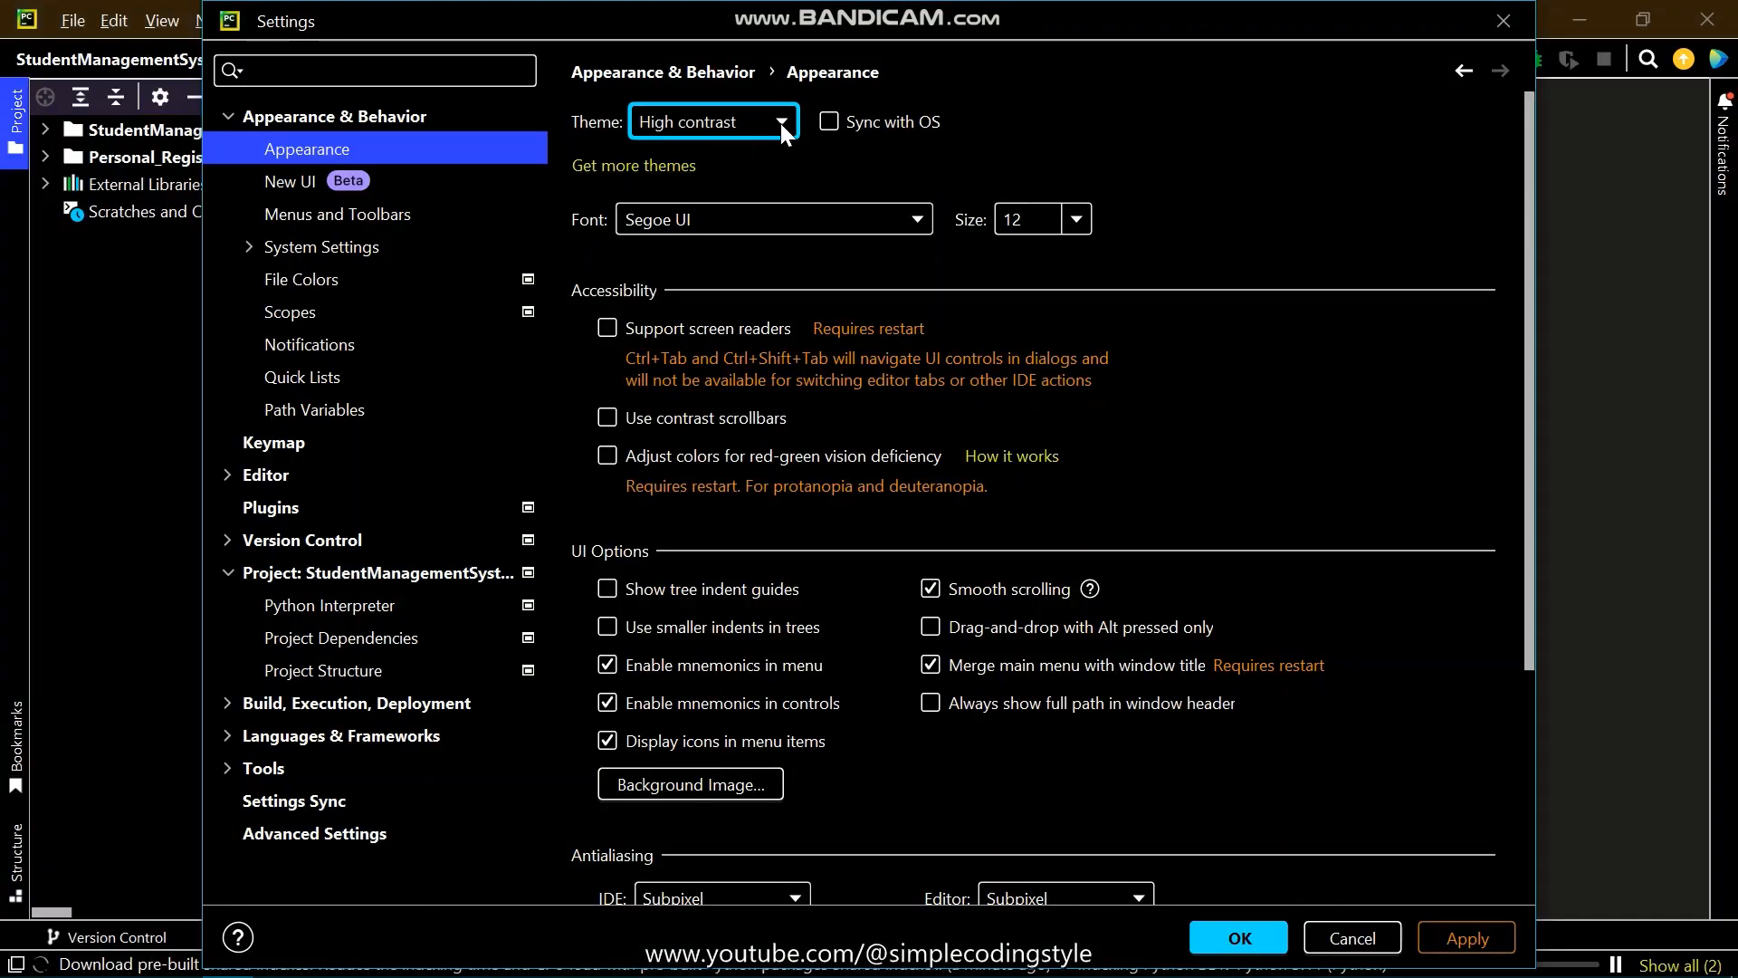
left_click(780, 122)
left_click(680, 187)
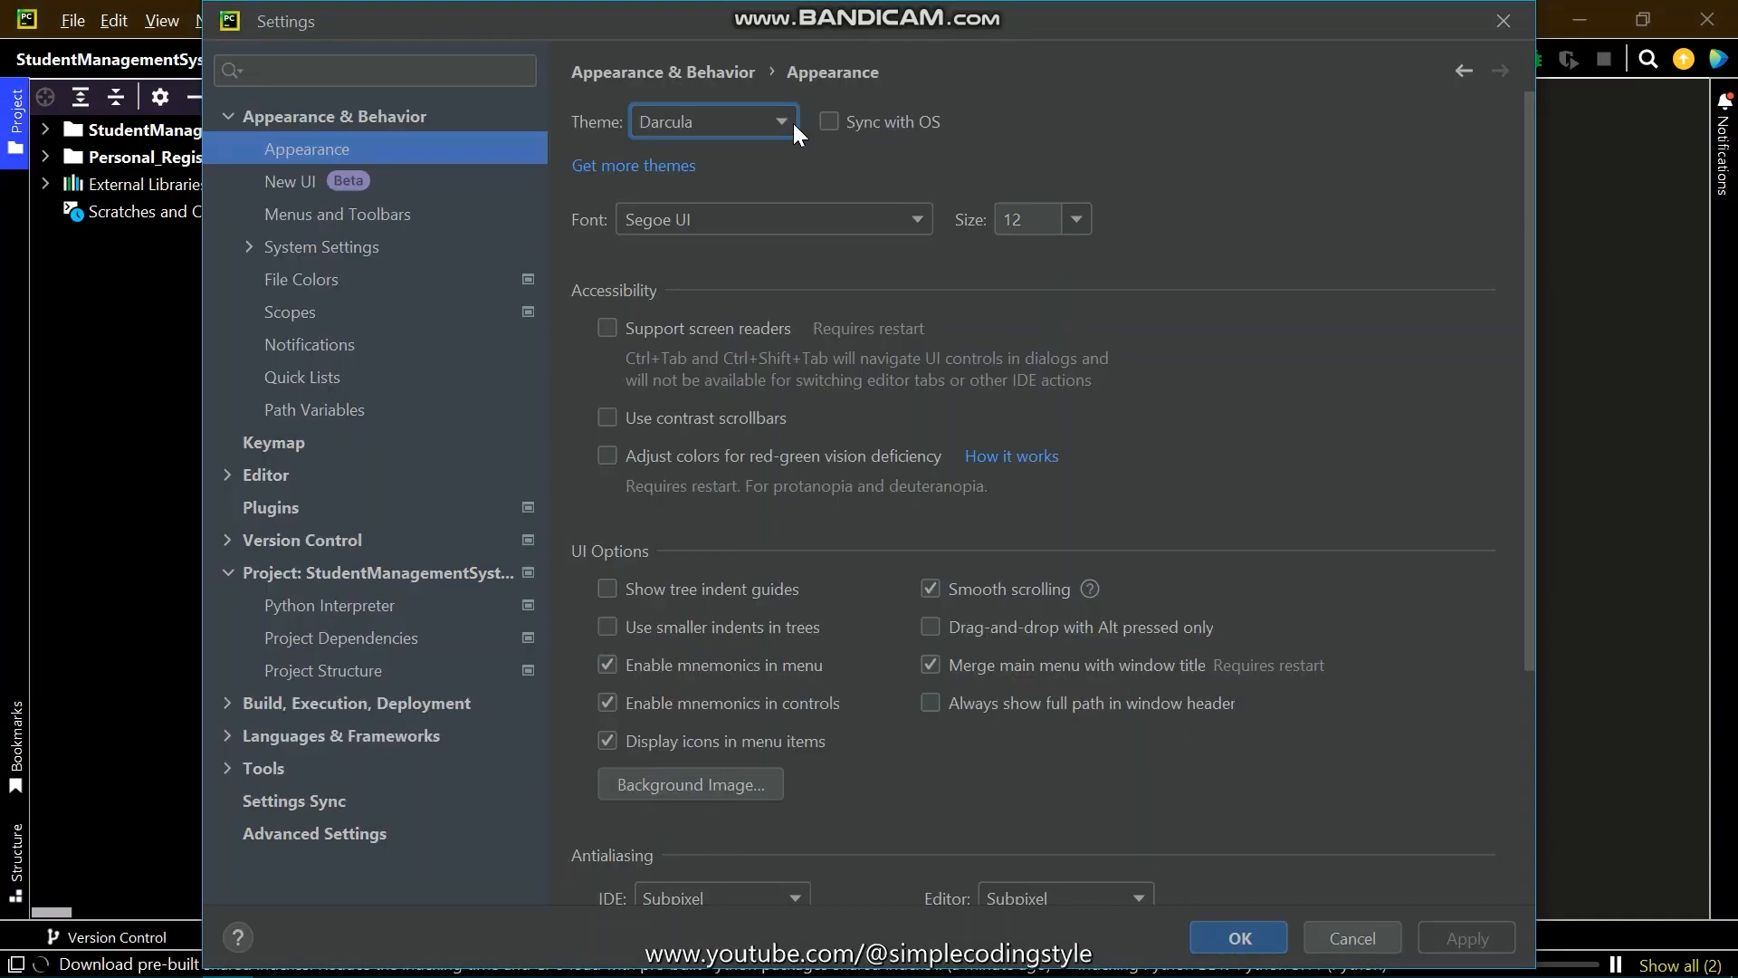
left_click(782, 117)
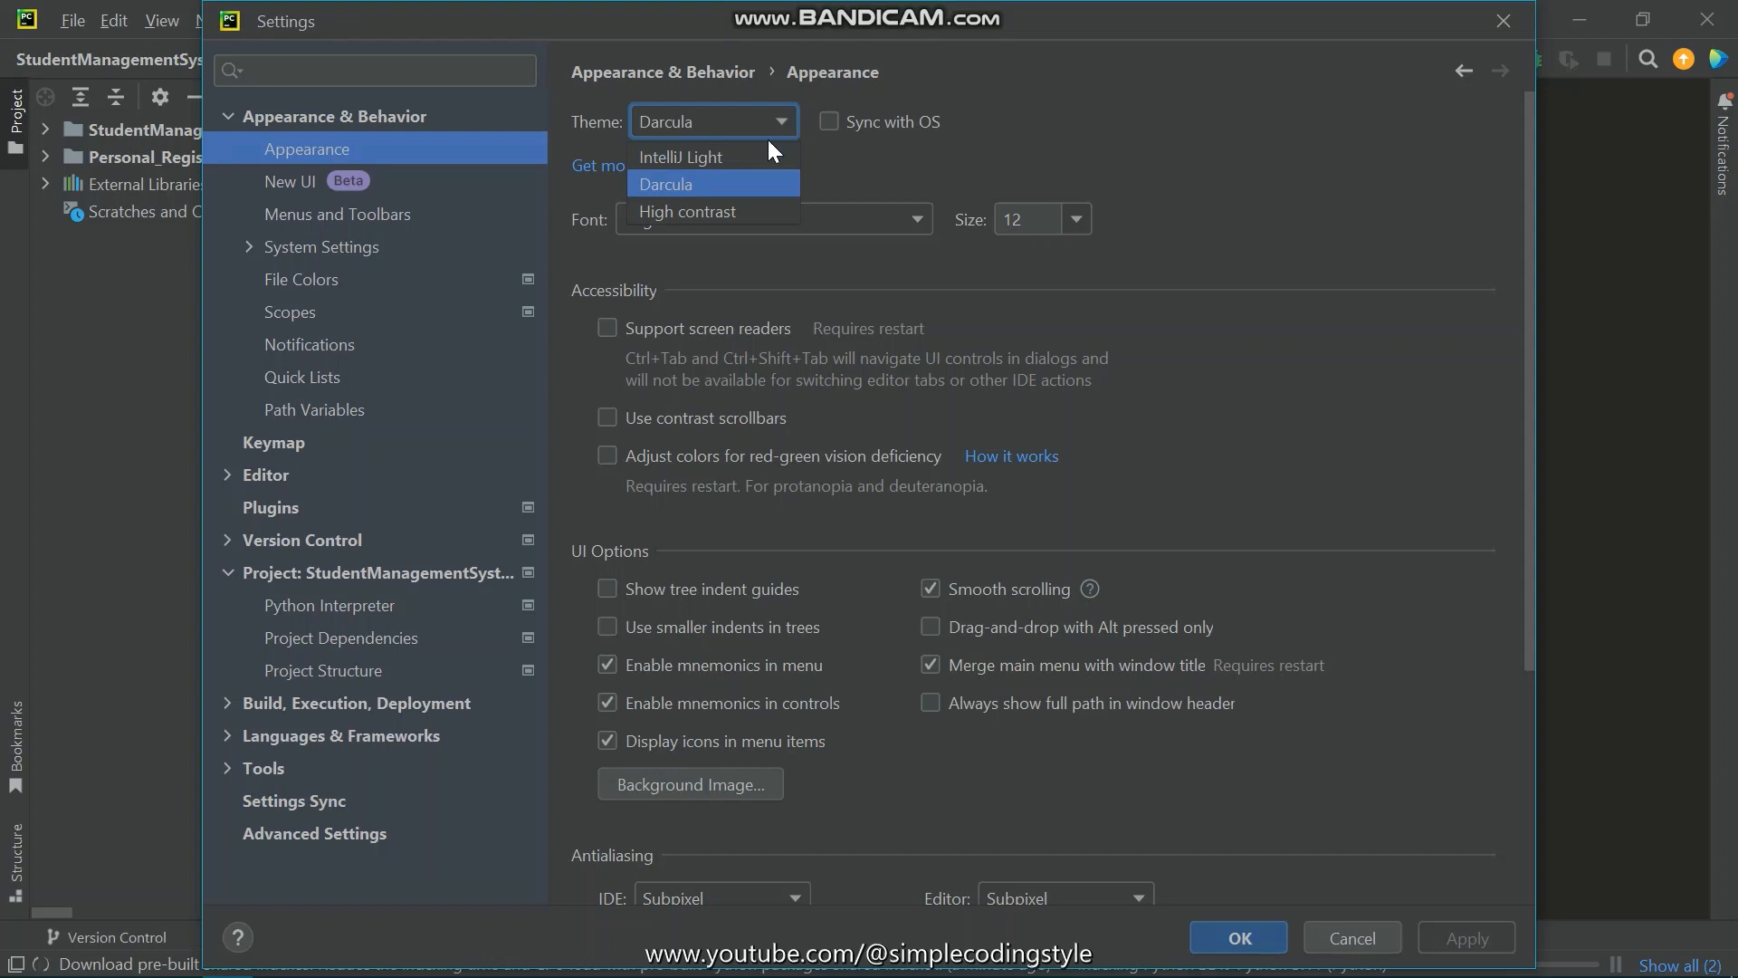
left_click(687, 159)
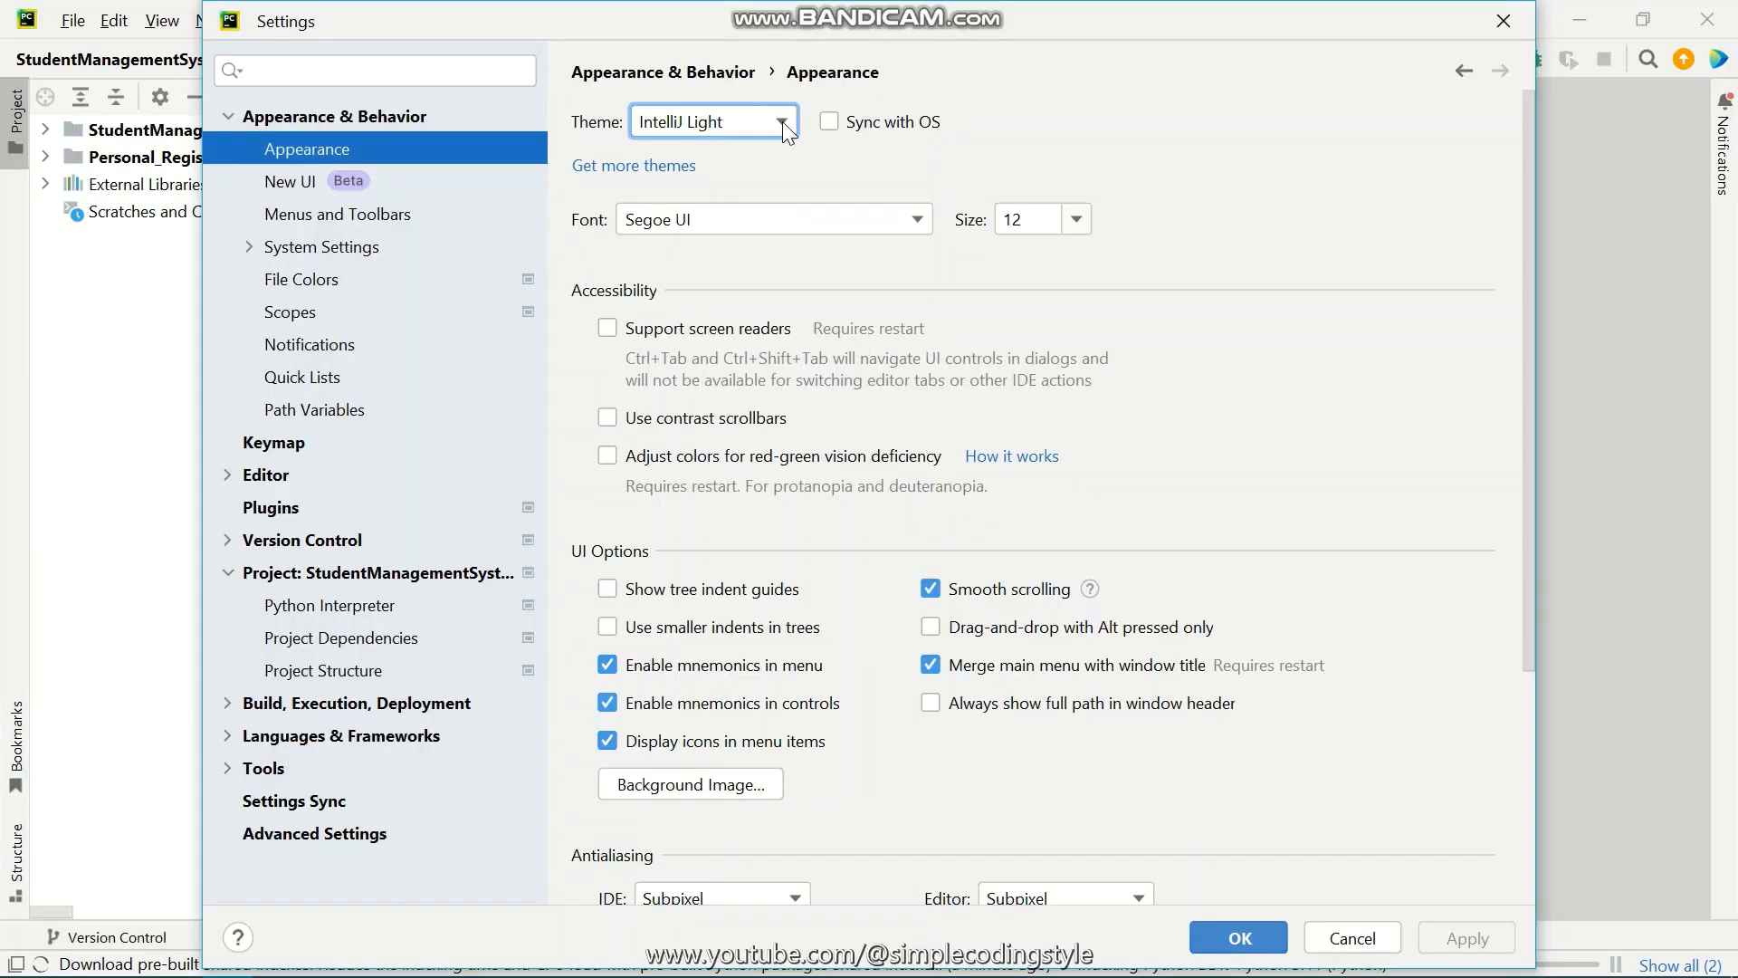
Preview the Darcula theme once more and restore the IntelliJ Light theme
left_click(782, 117)
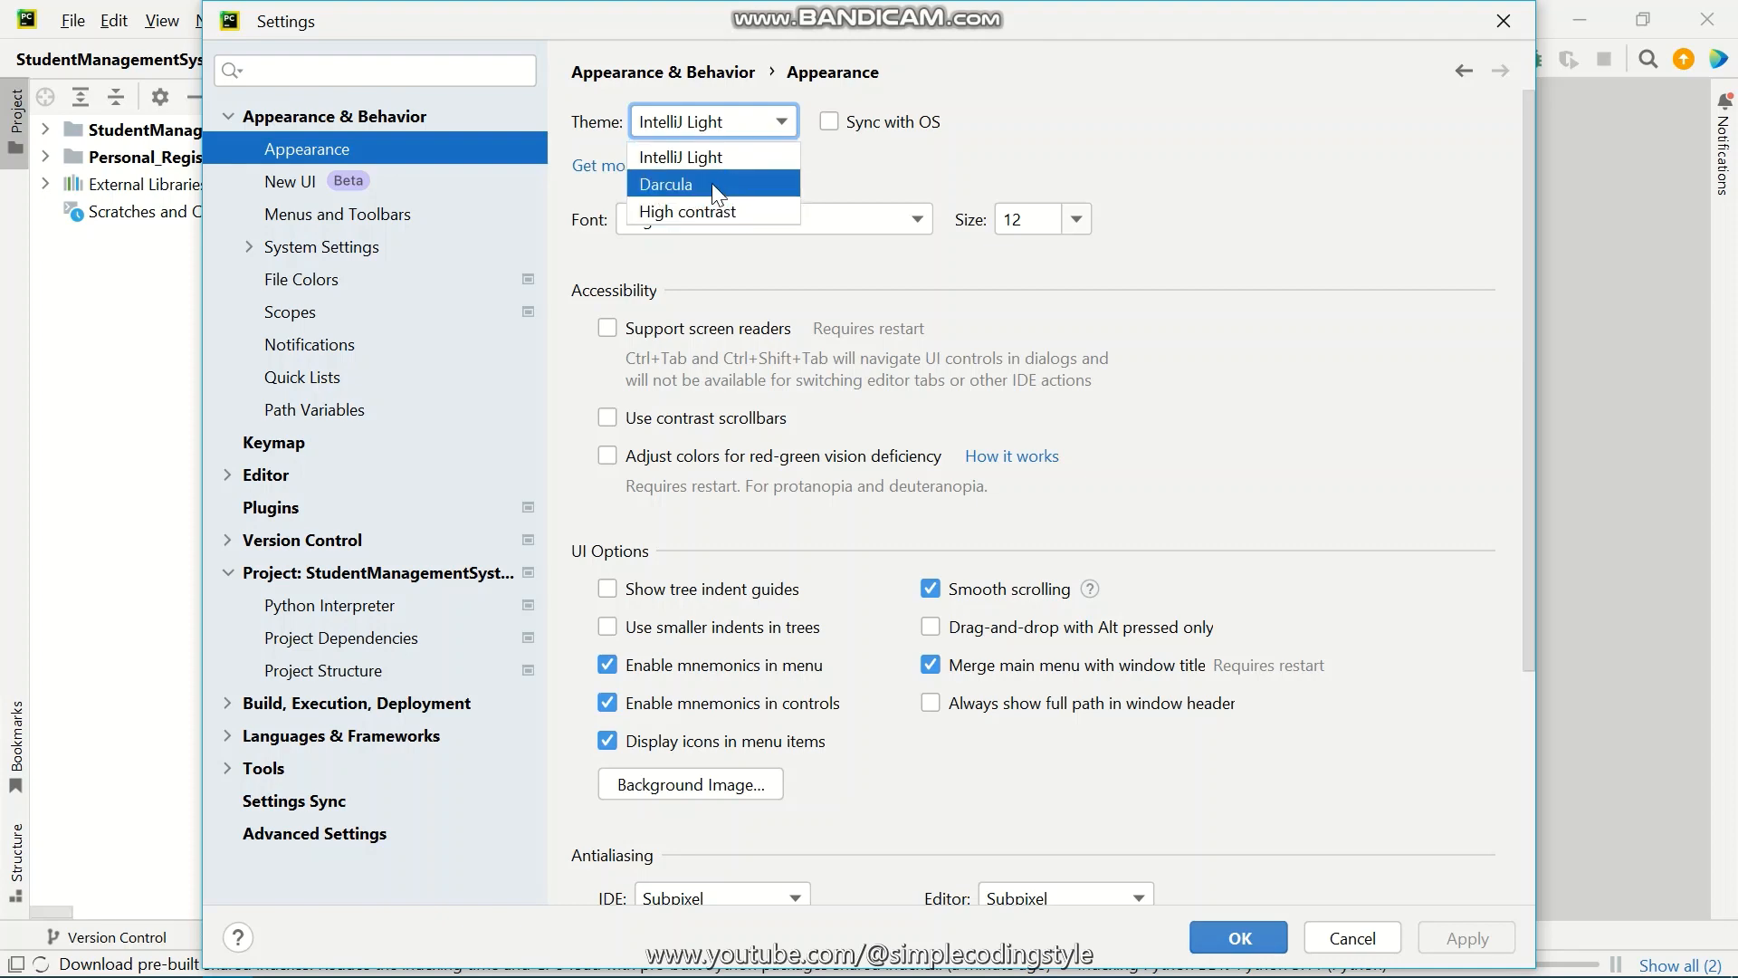
left_click(711, 182)
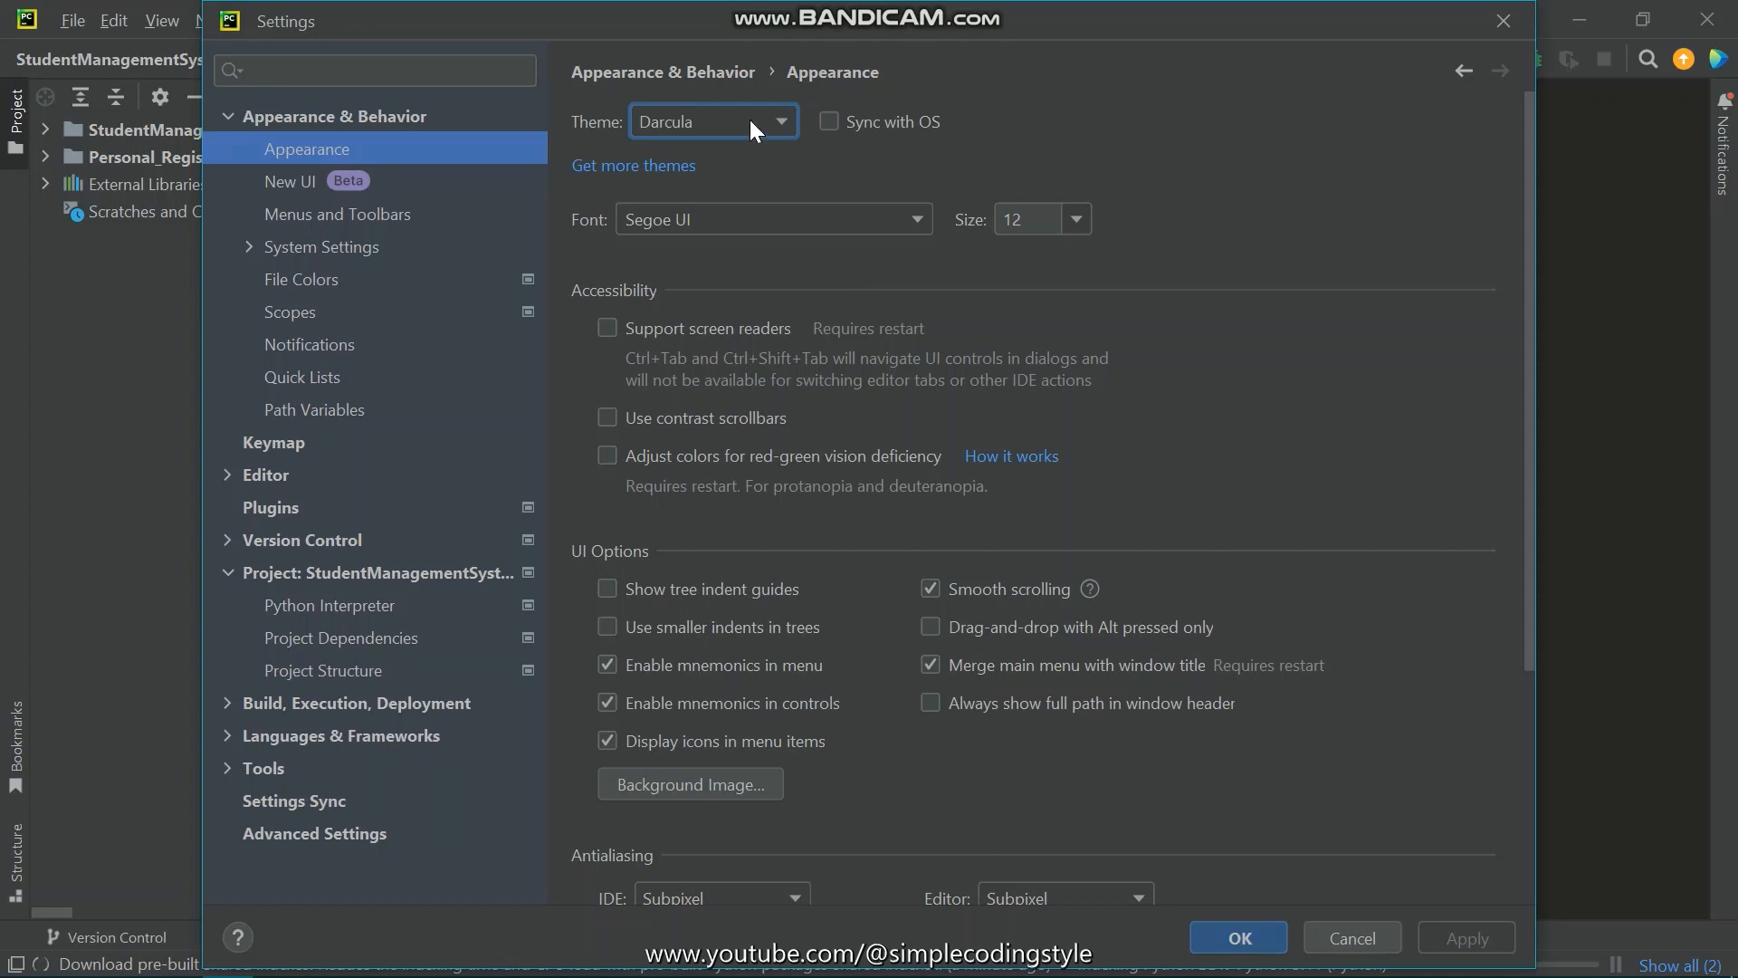
left_click(776, 126)
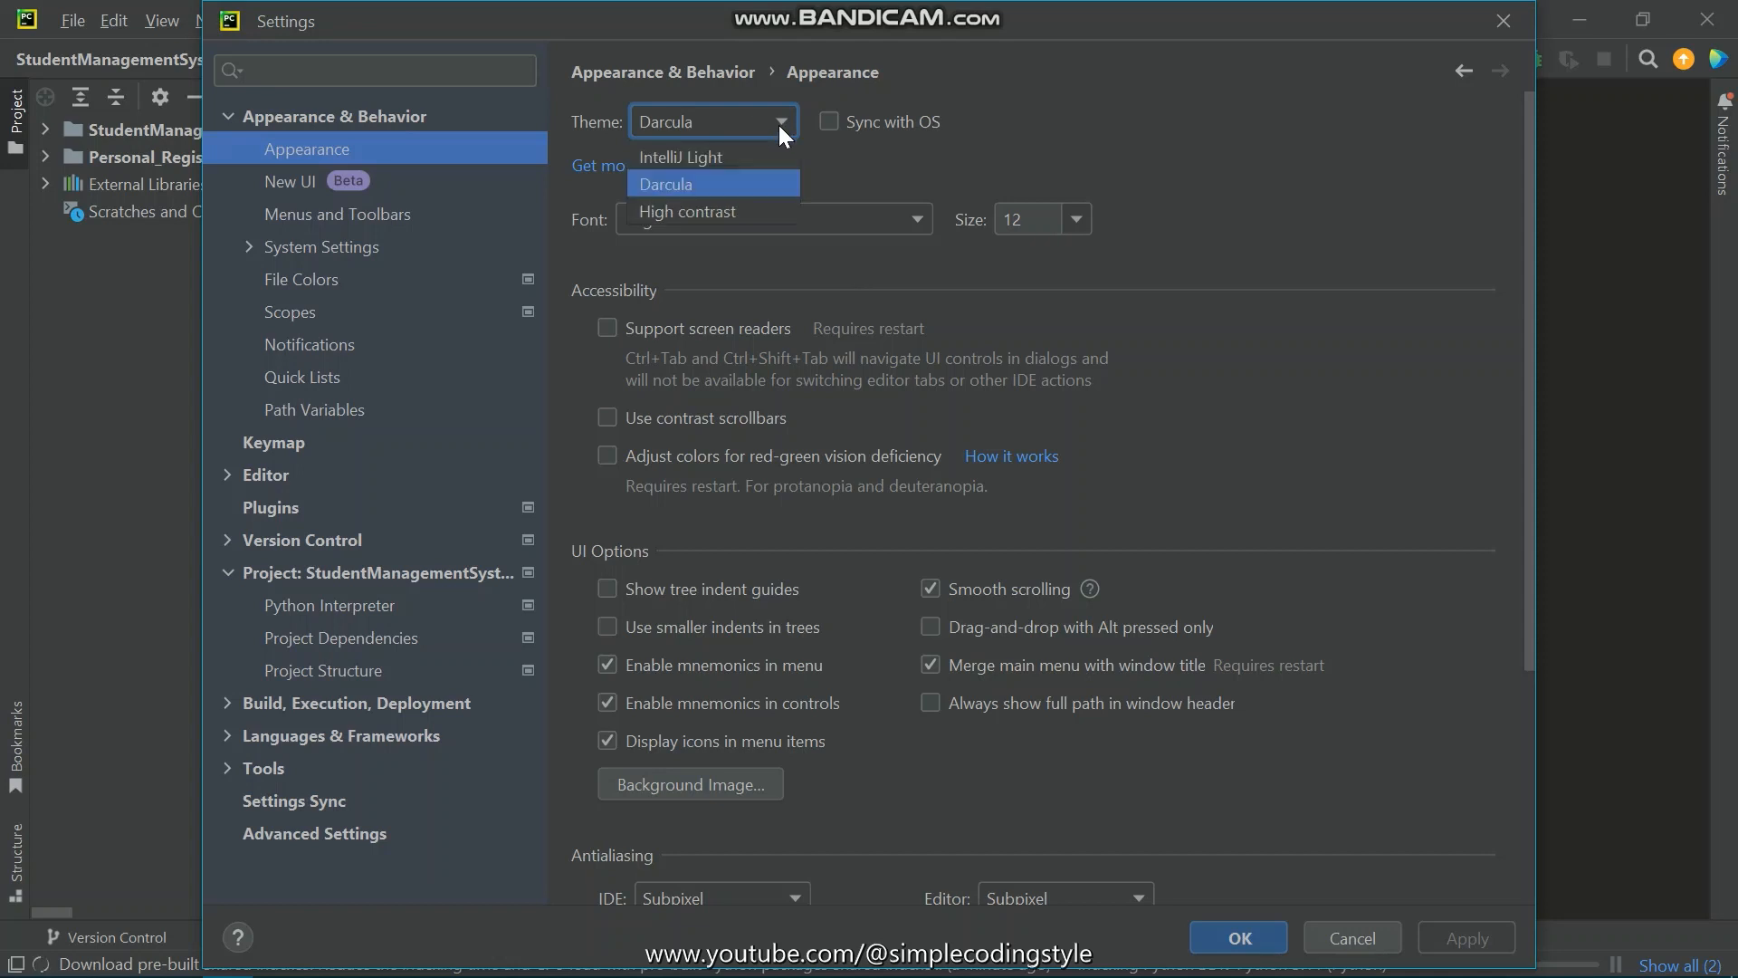
left_click(737, 155)
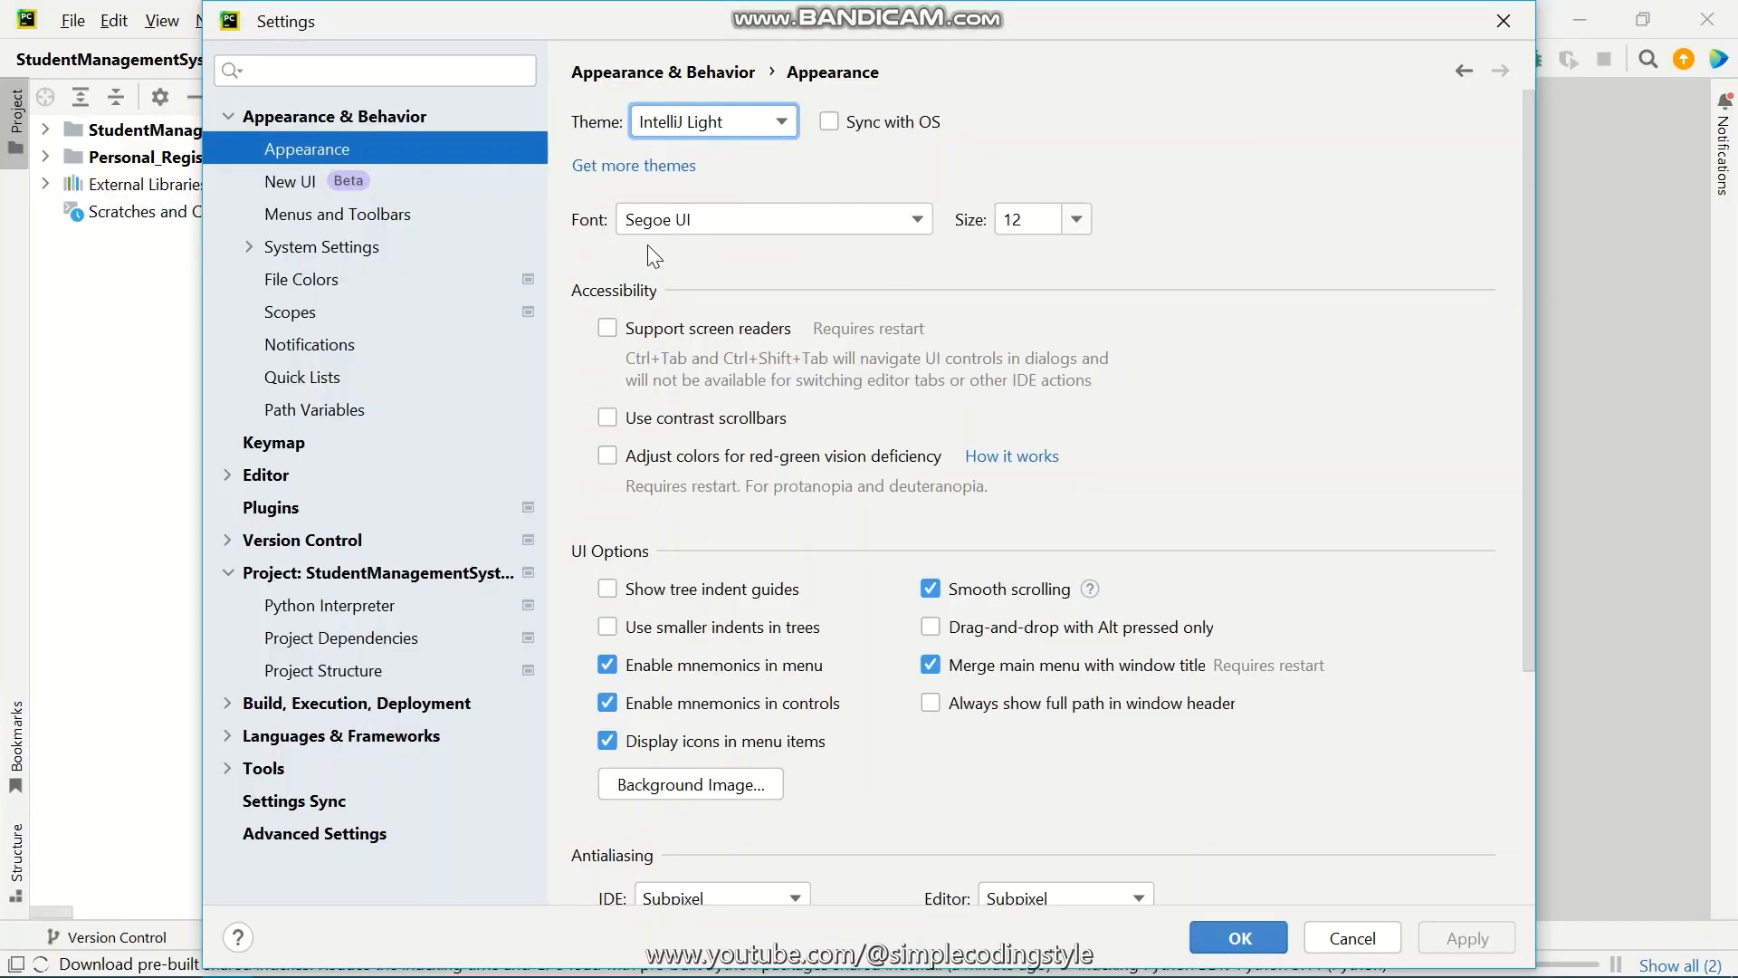
Browse the list of available interface fonts and close it without choosing one
left_click(918, 219)
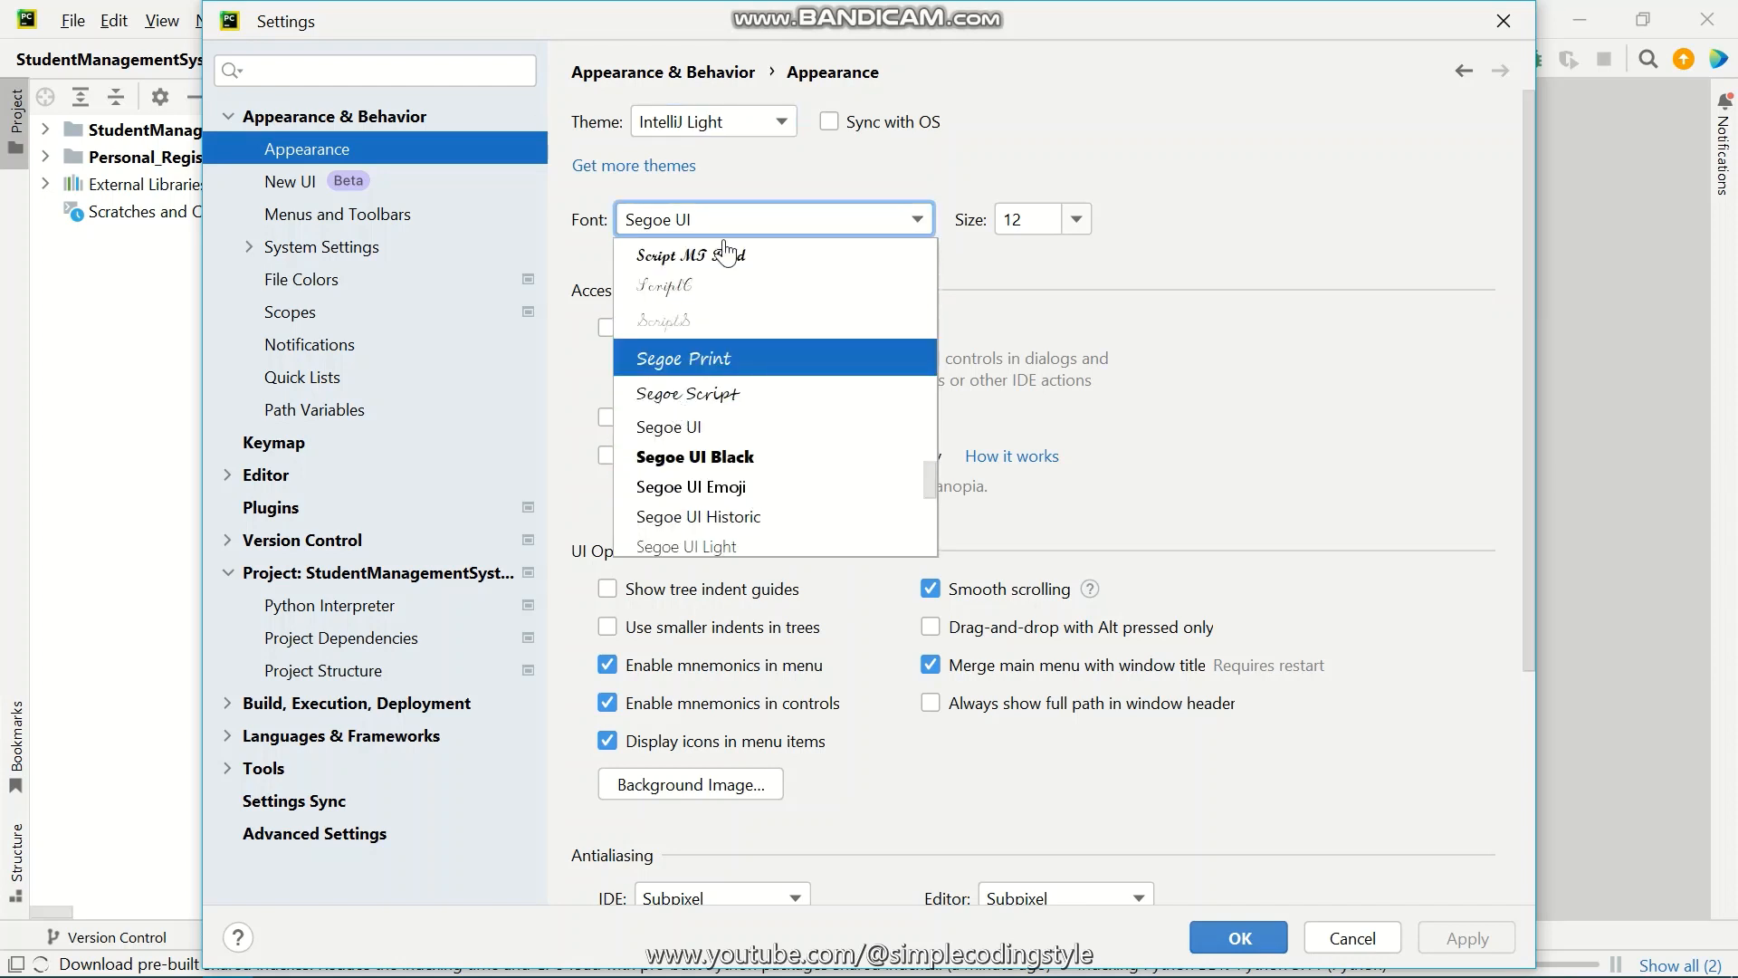
scroll(741, 367, "up", 1)
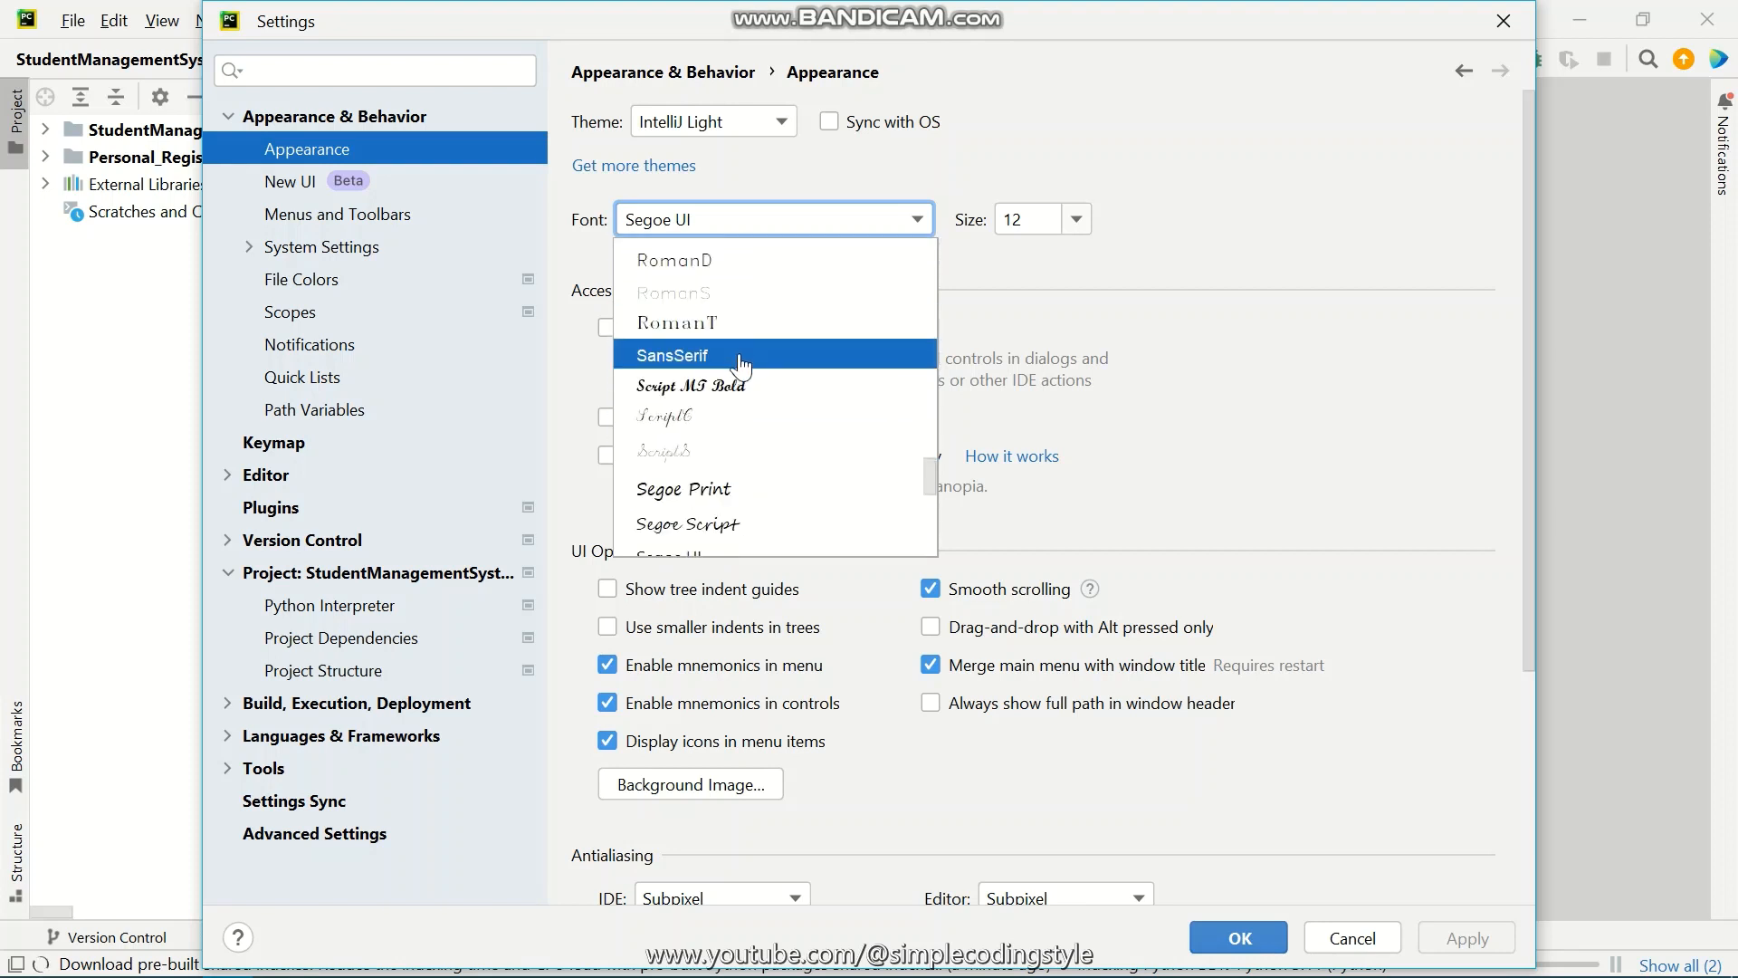
scroll(741, 367, "up", 10)
left_click(1222, 291)
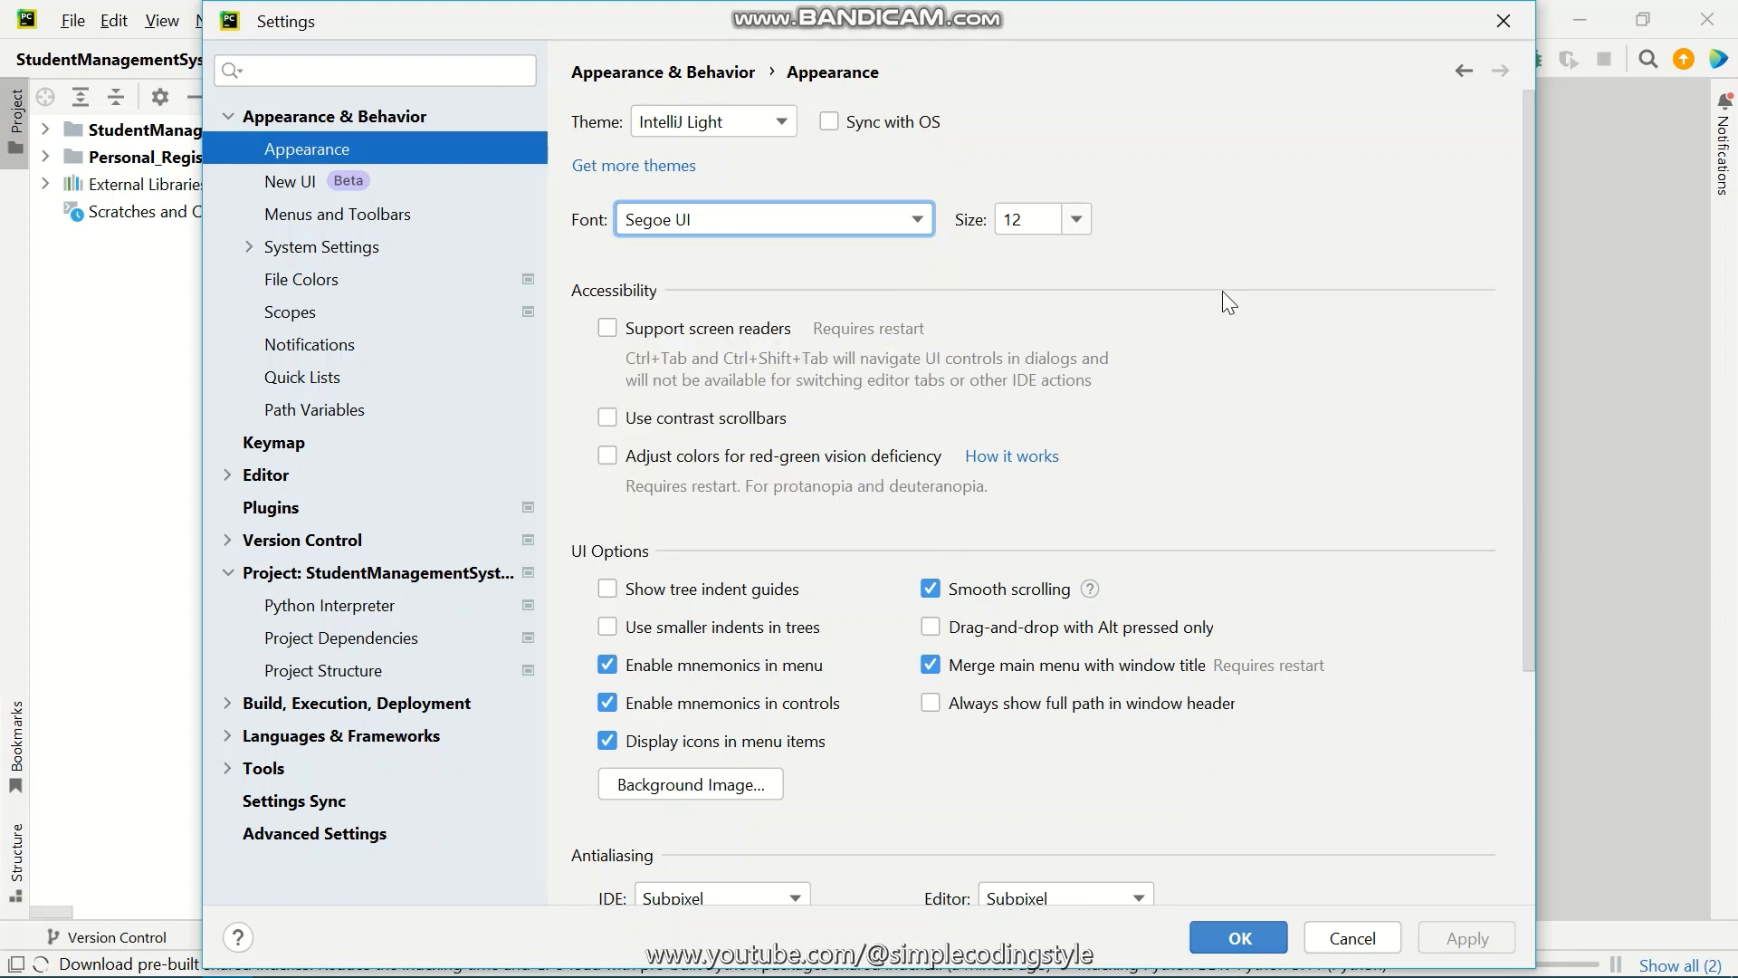
Set the interface font size to 14 and apply the change
left_click(1083, 219)
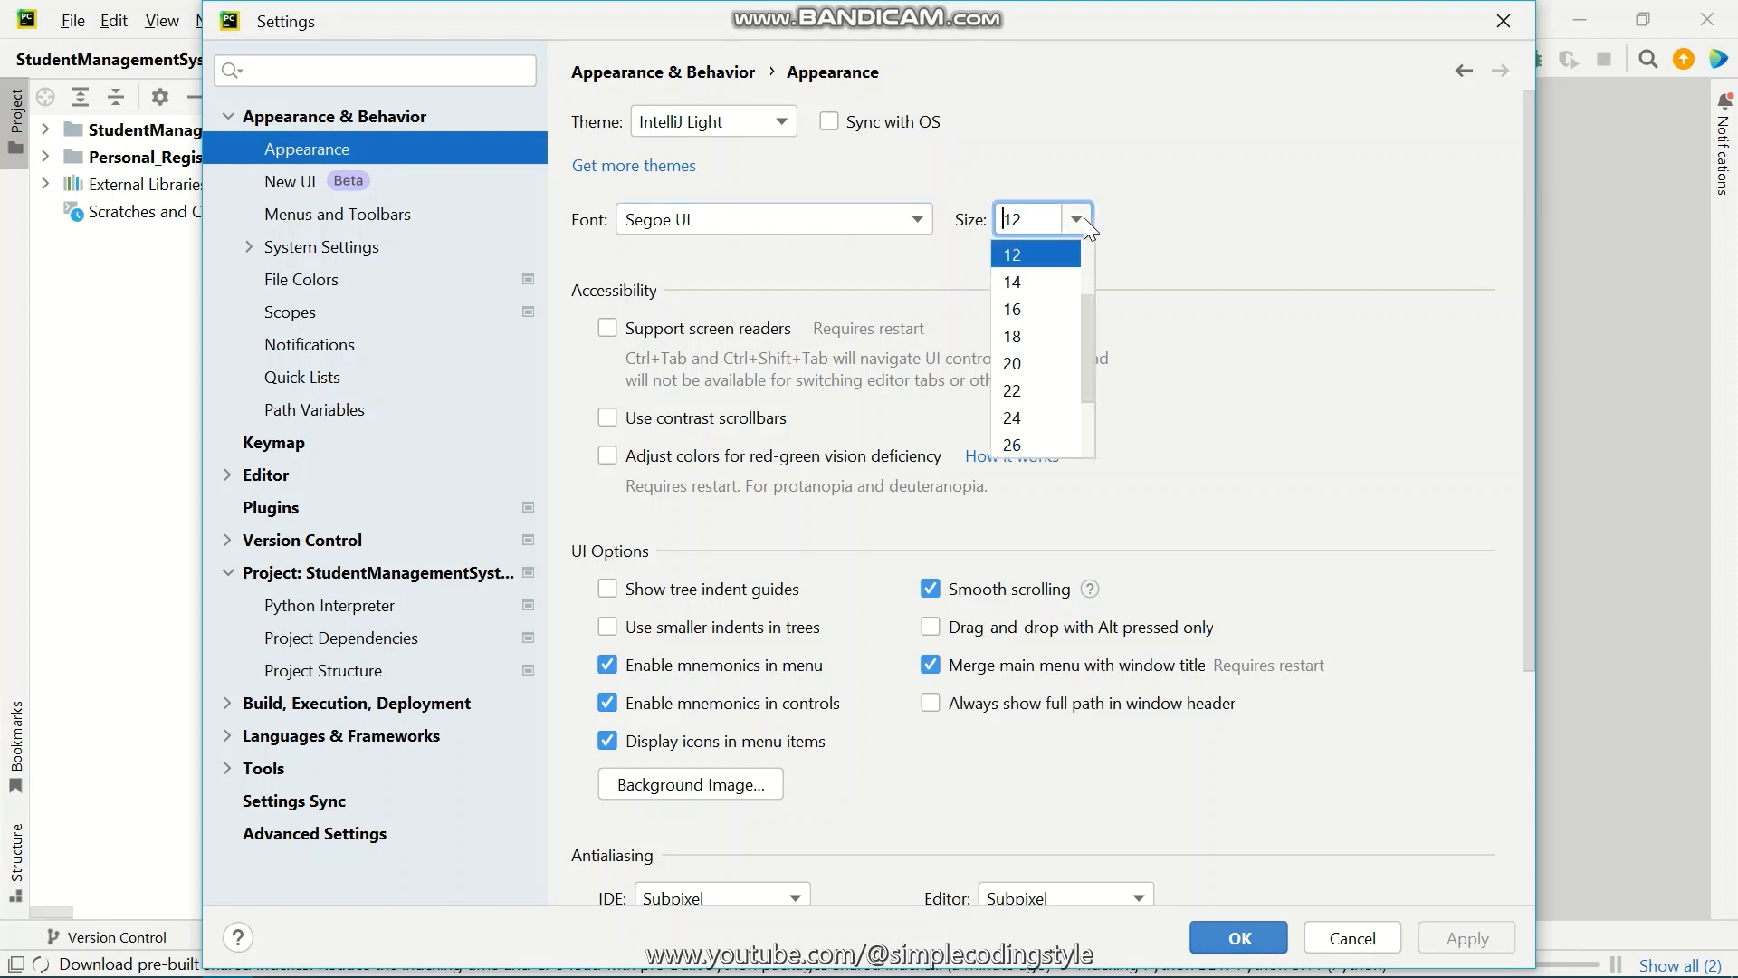
left_click(1021, 284)
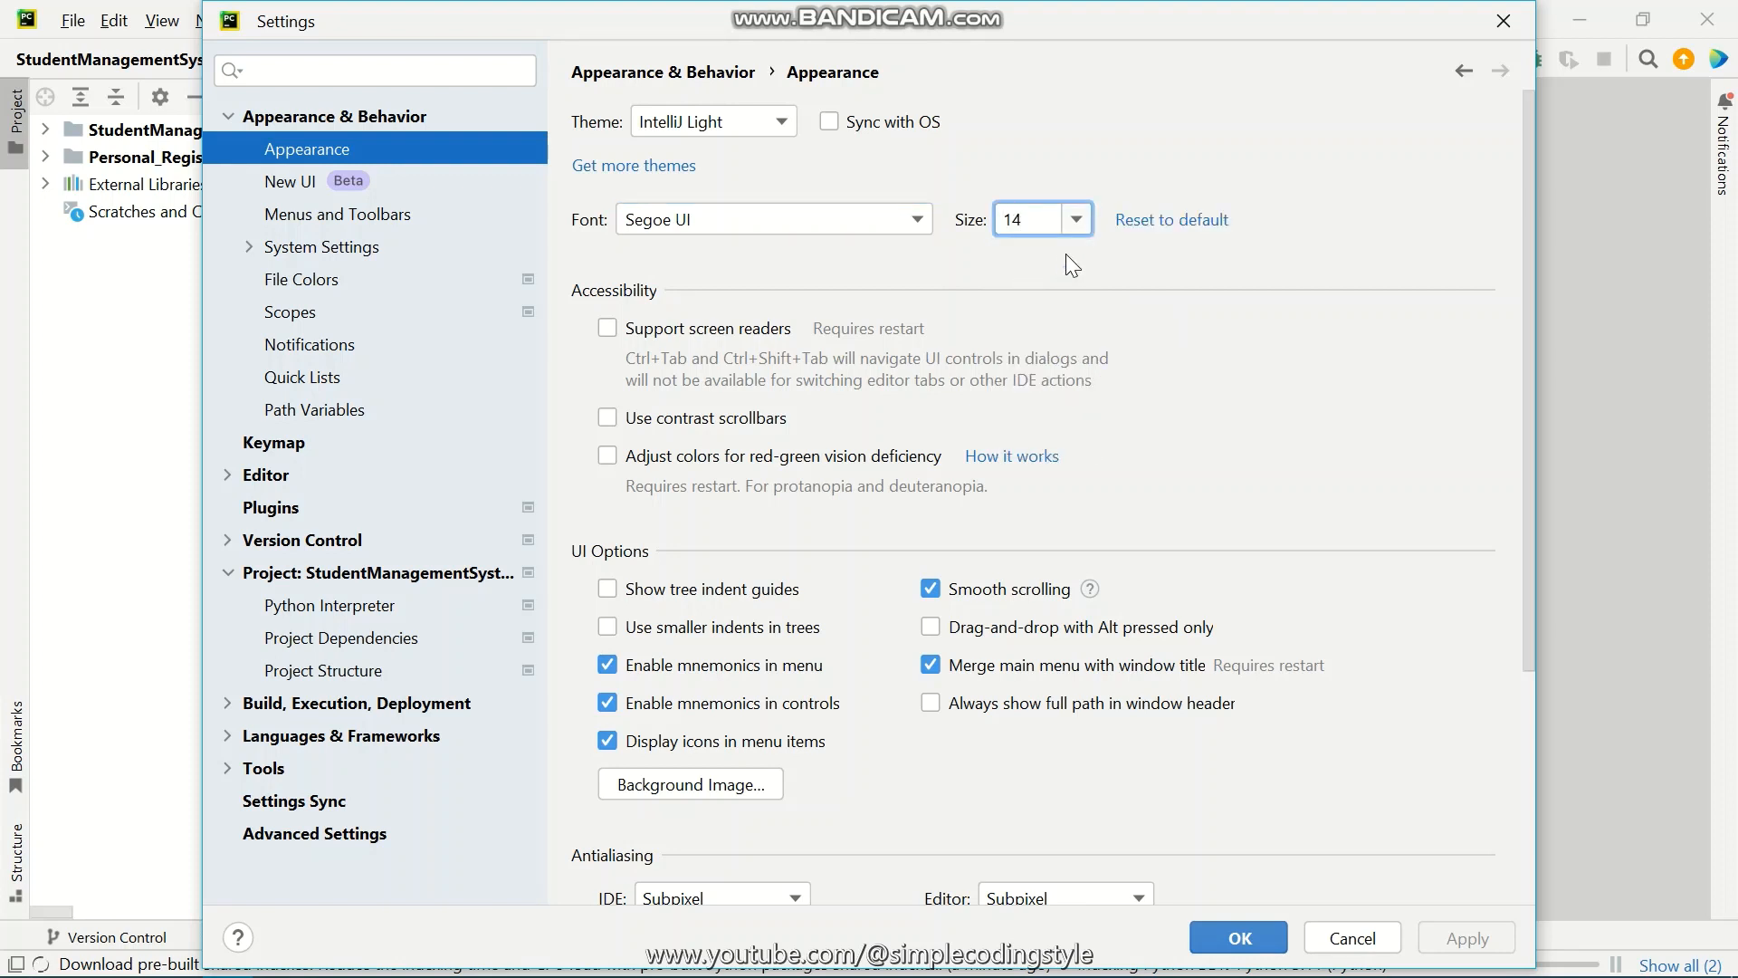
left_click(1473, 943)
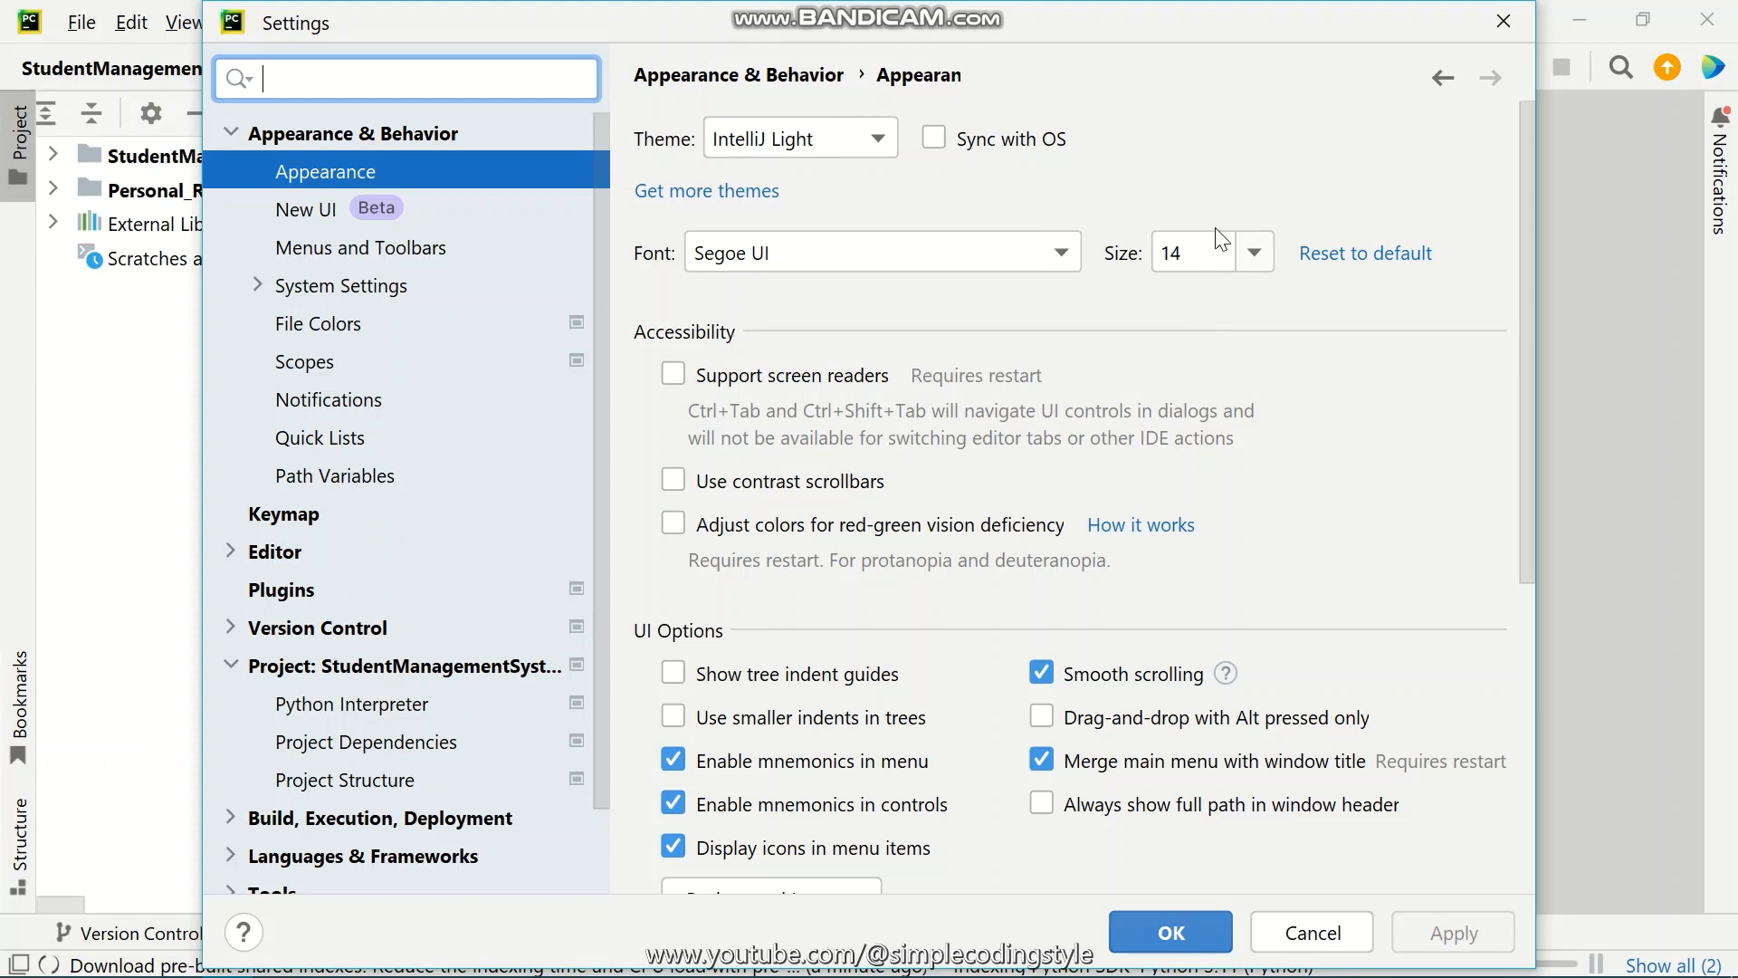
Review the remaining Appearance options and the font sizes on offer
scroll(989, 397, "down", 4)
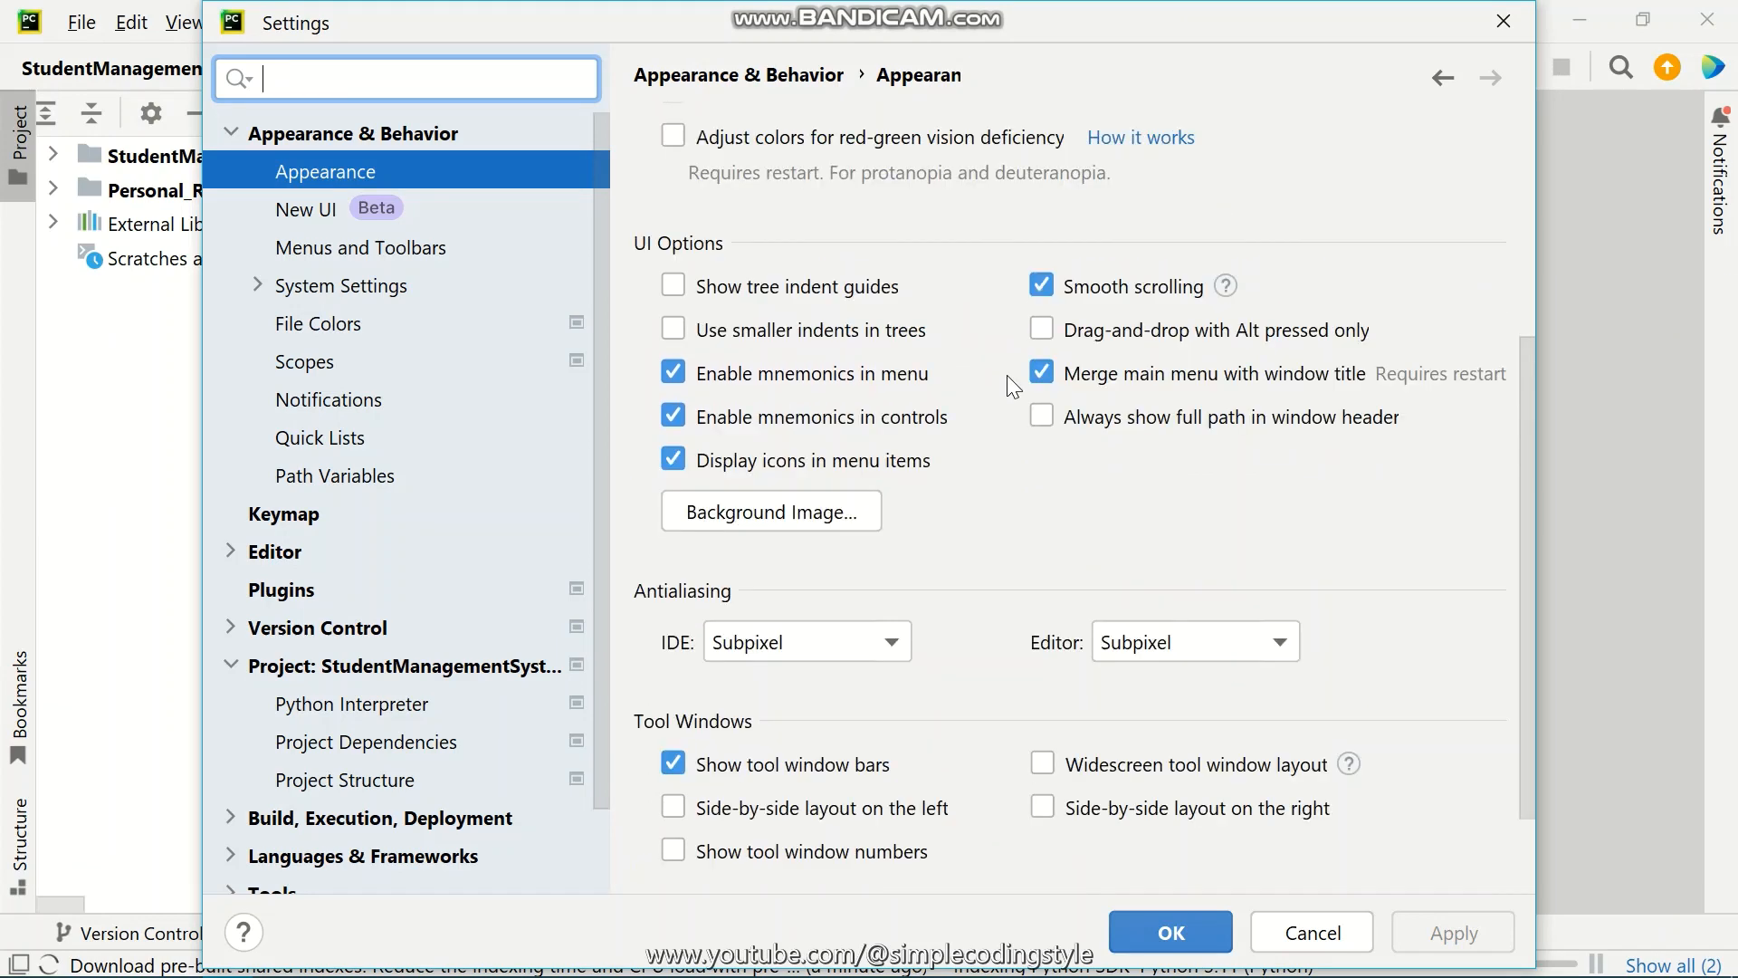
scroll(1006, 374, "up", 4)
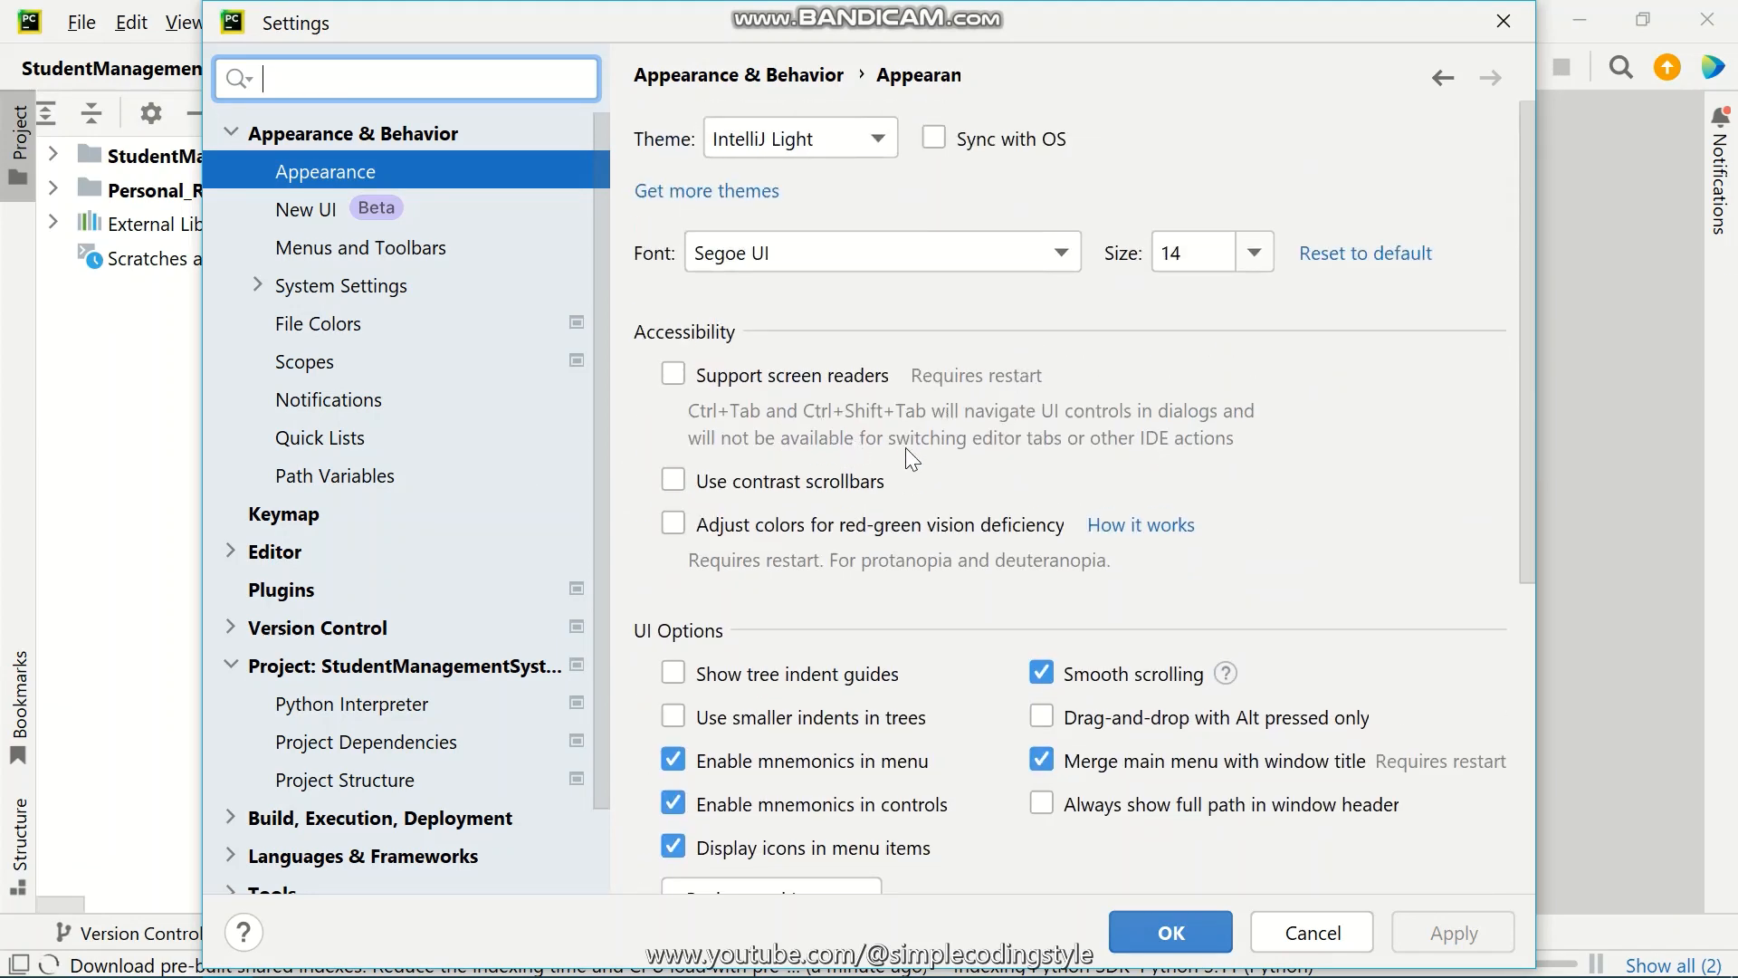
left_click(1259, 258)
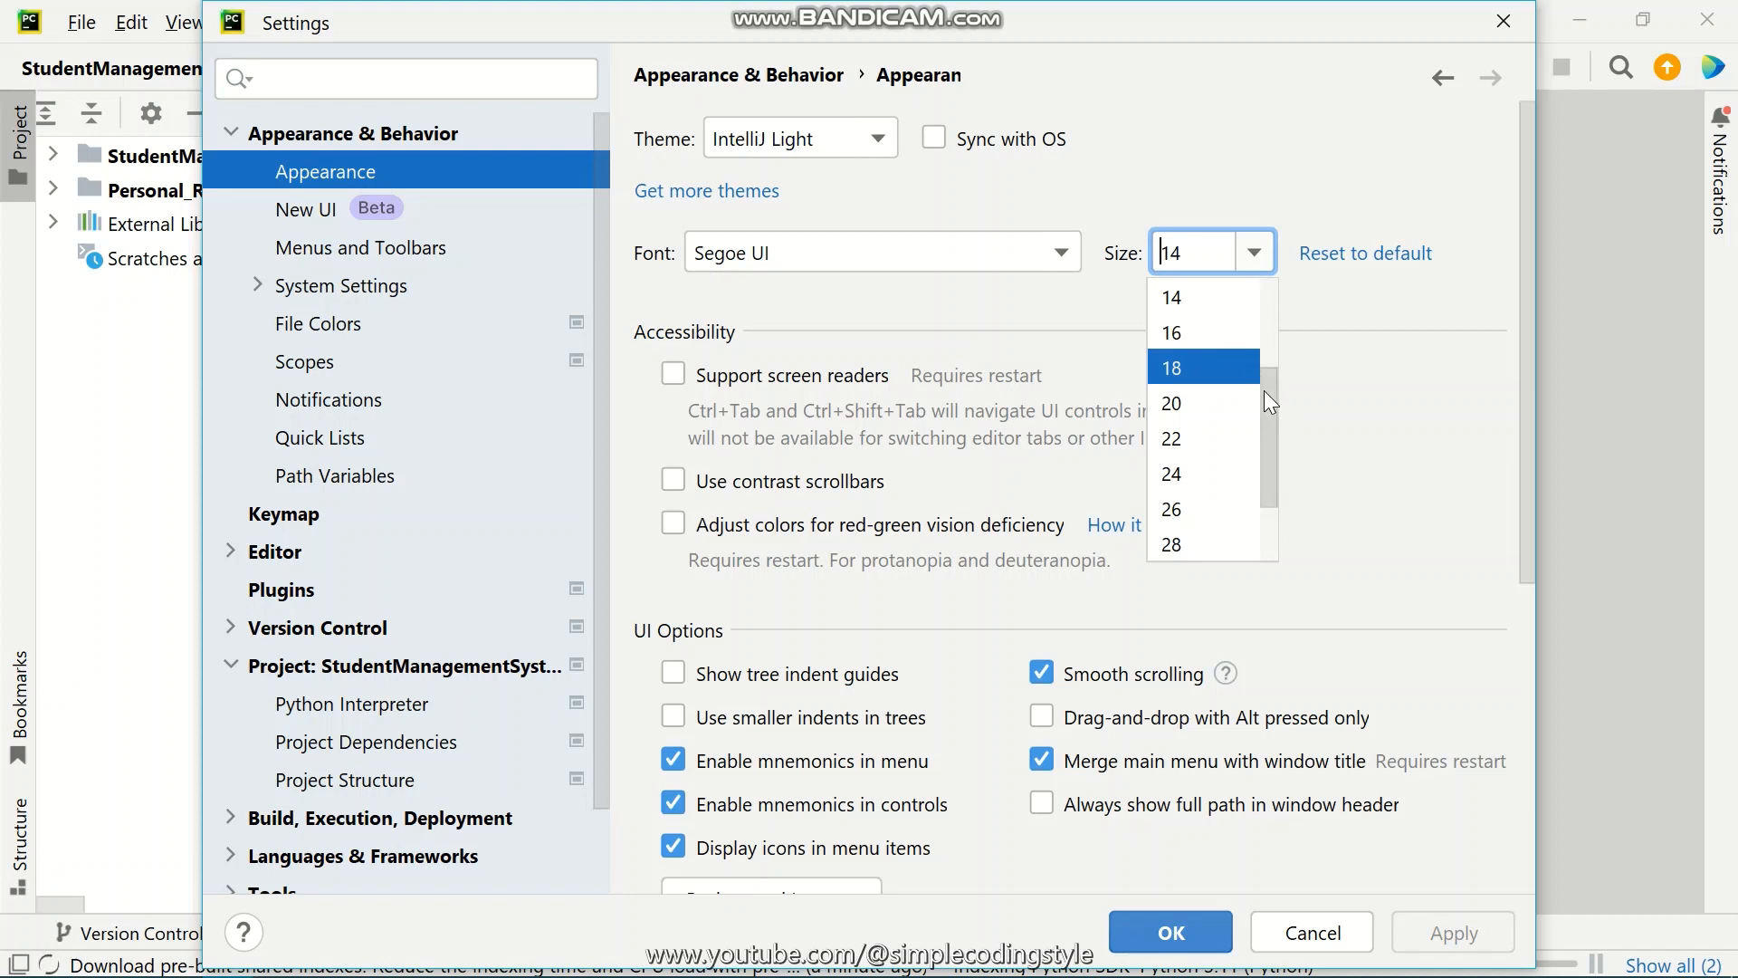
scroll(1264, 389, "up", 2)
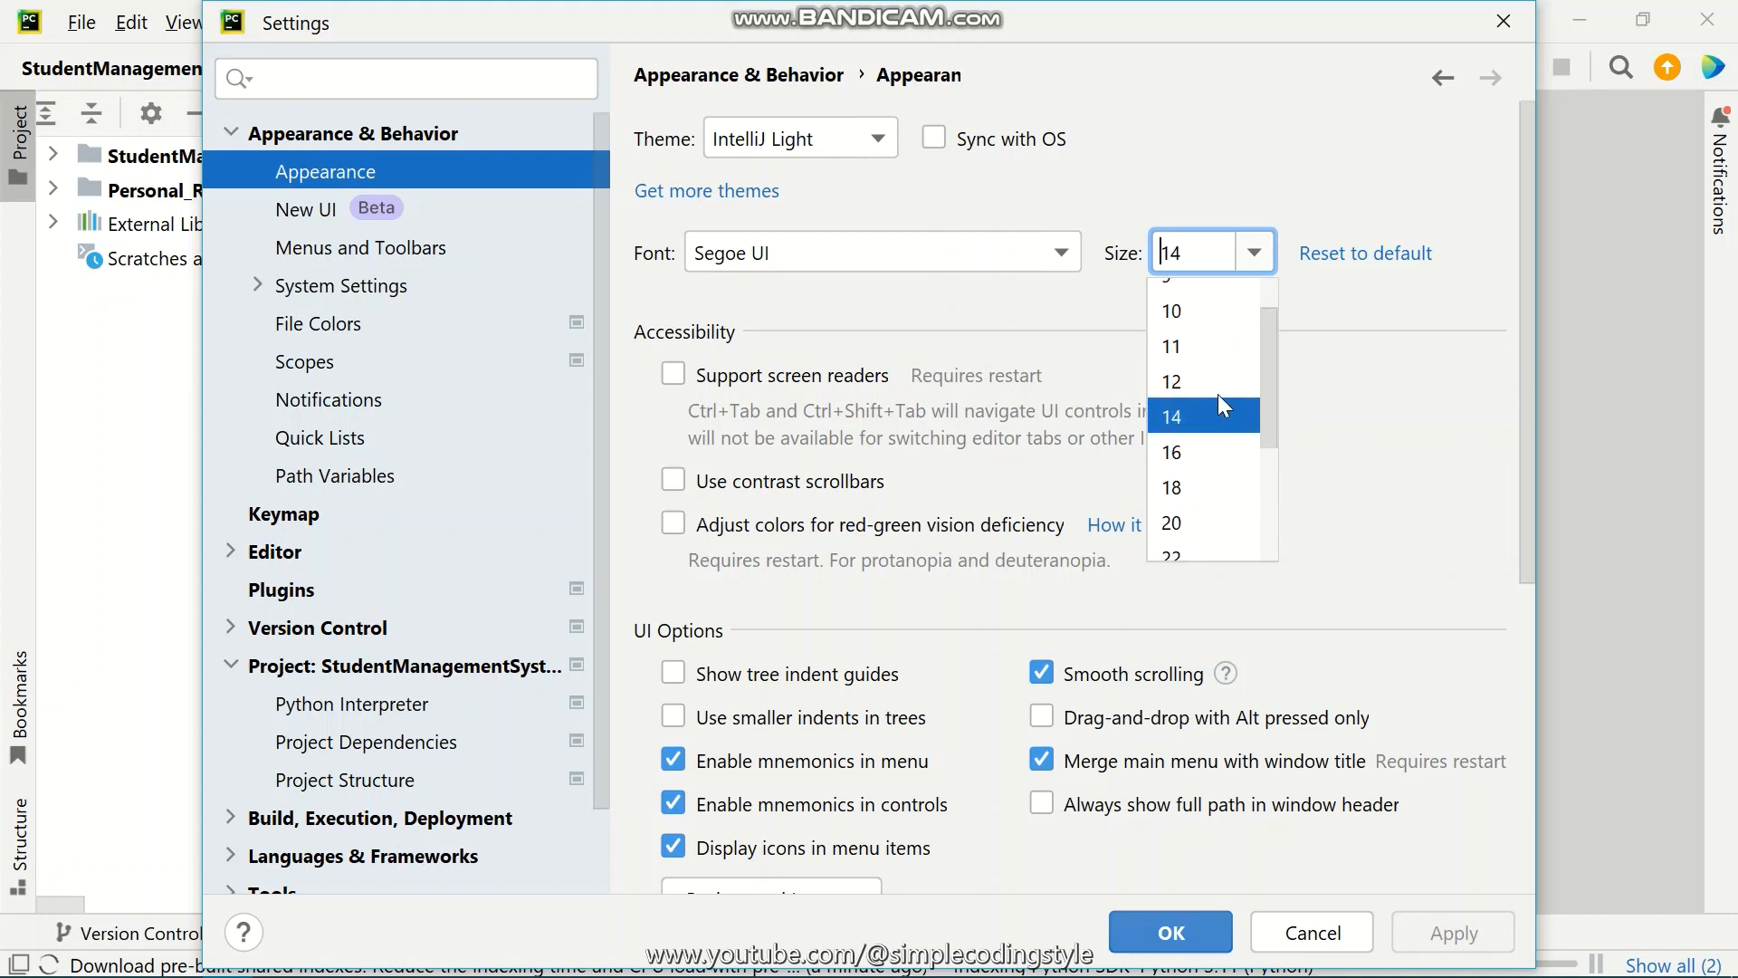
left_click(1327, 175)
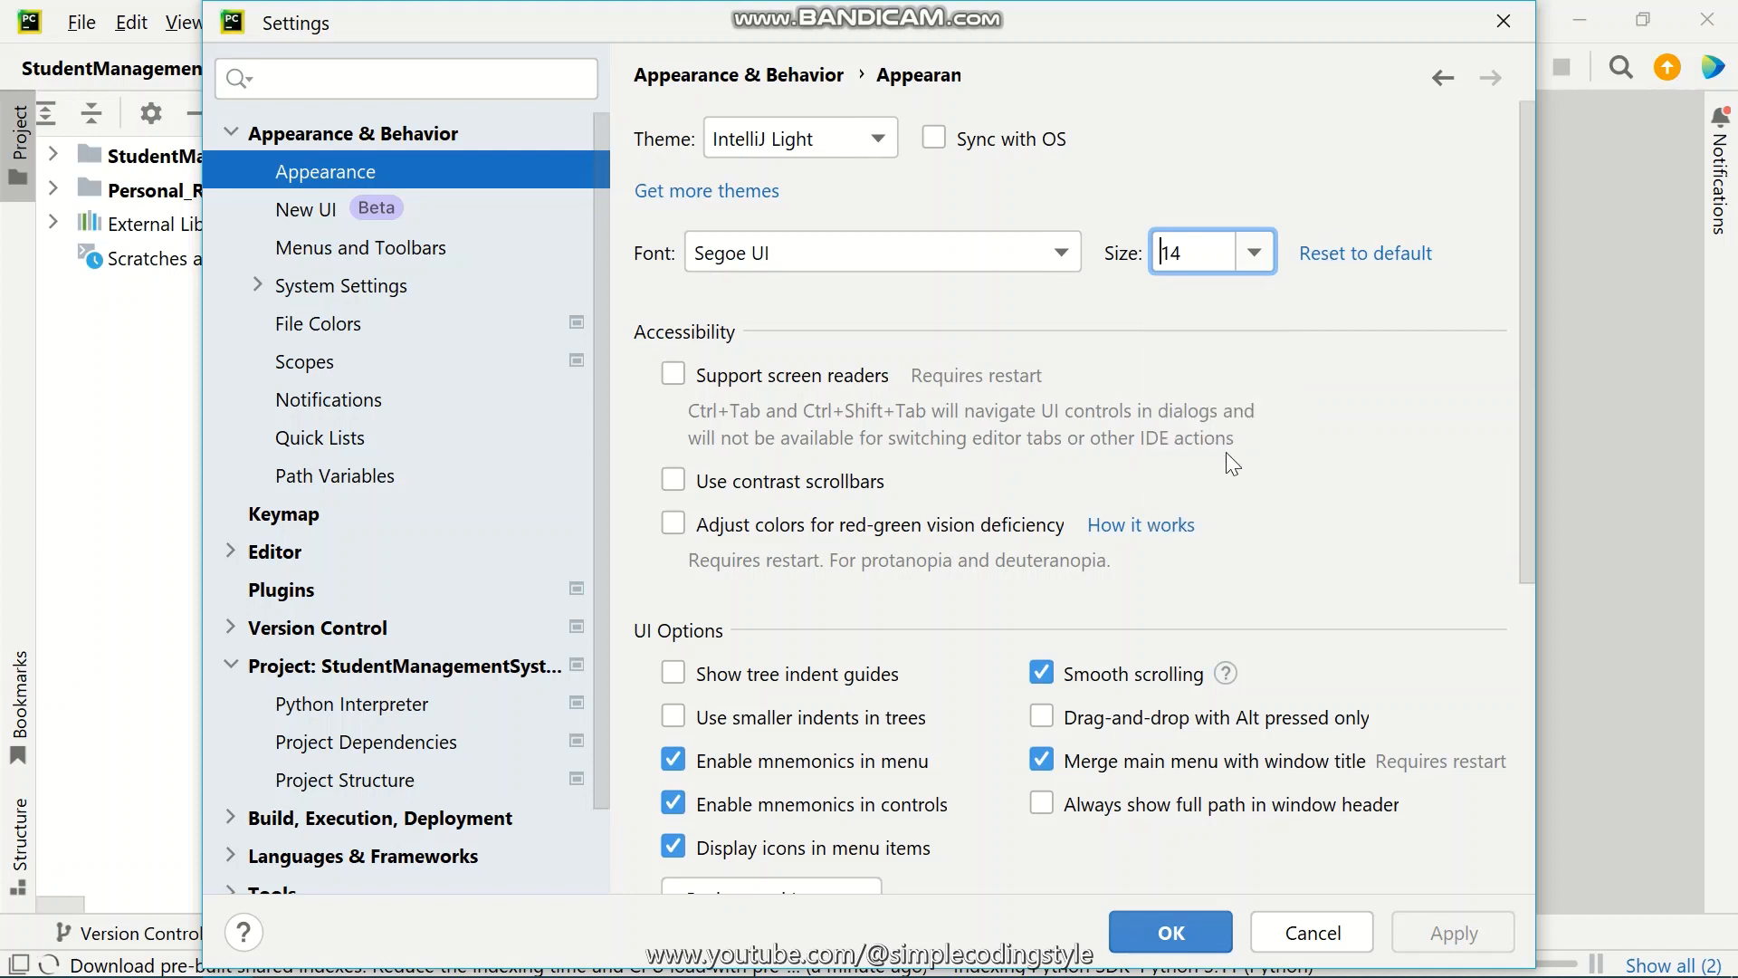
scroll(1225, 450, "down", 4)
scroll(1247, 438, "up", 4)
Look through the Editor settings subcategories and open the Plugins Marketplace, ready to search it
scroll(304, 526, "down", 2)
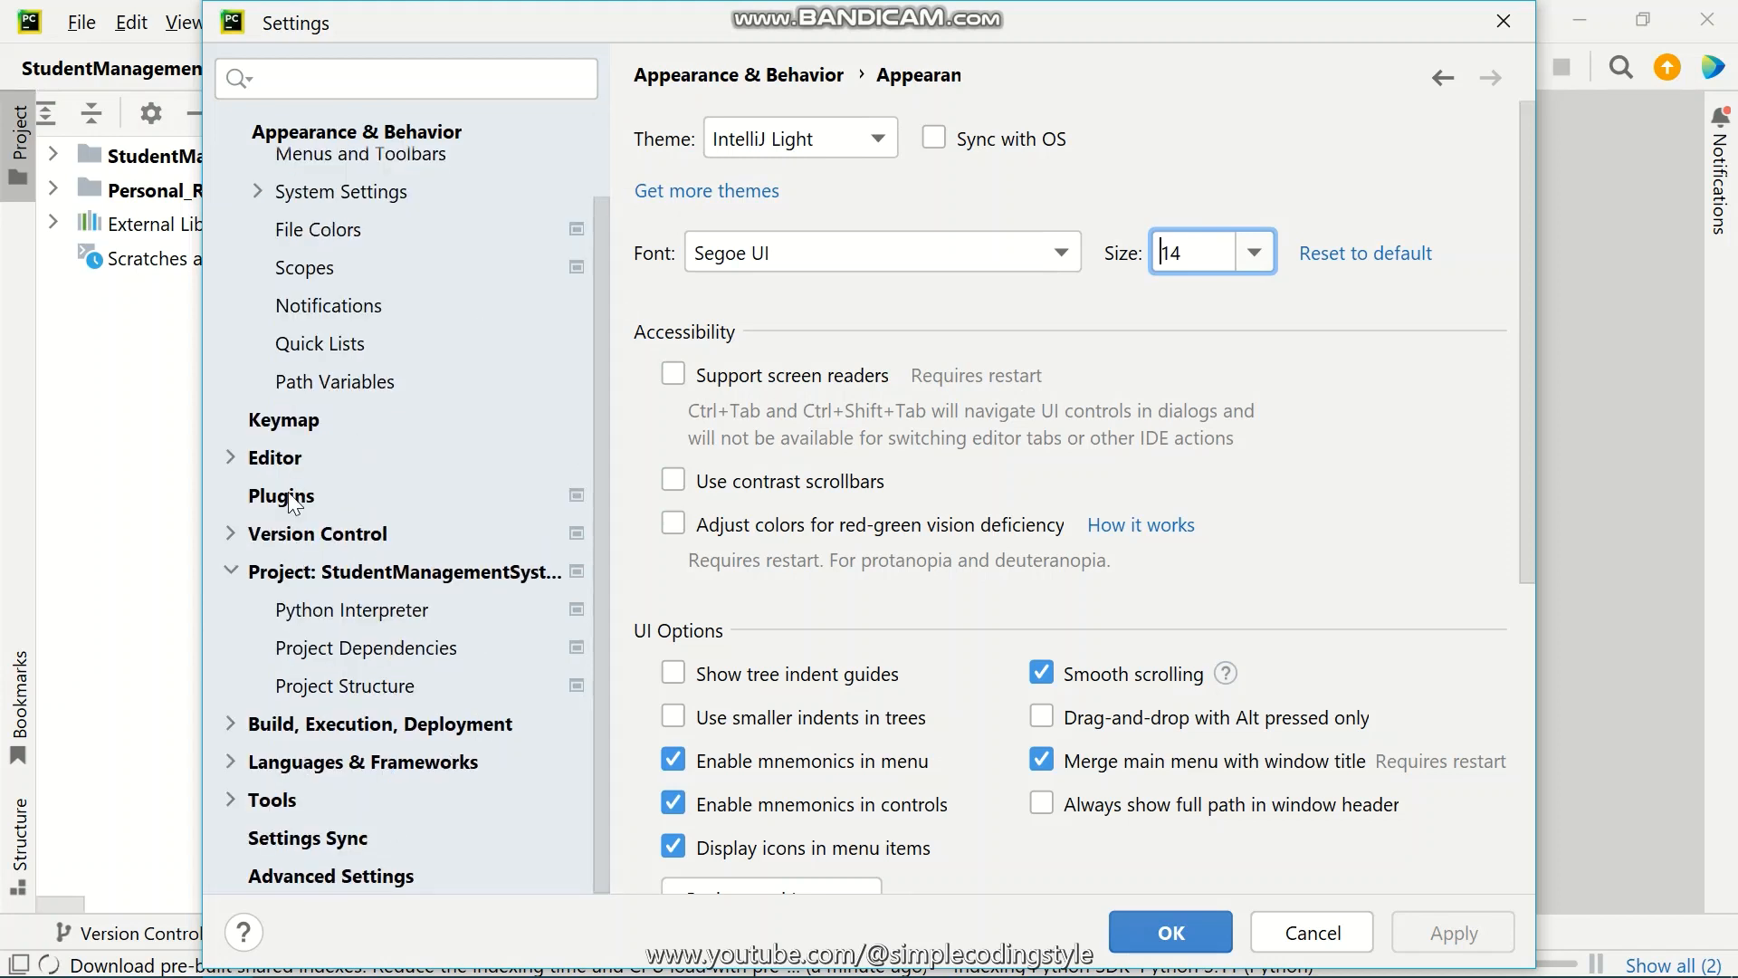
left_click(230, 456)
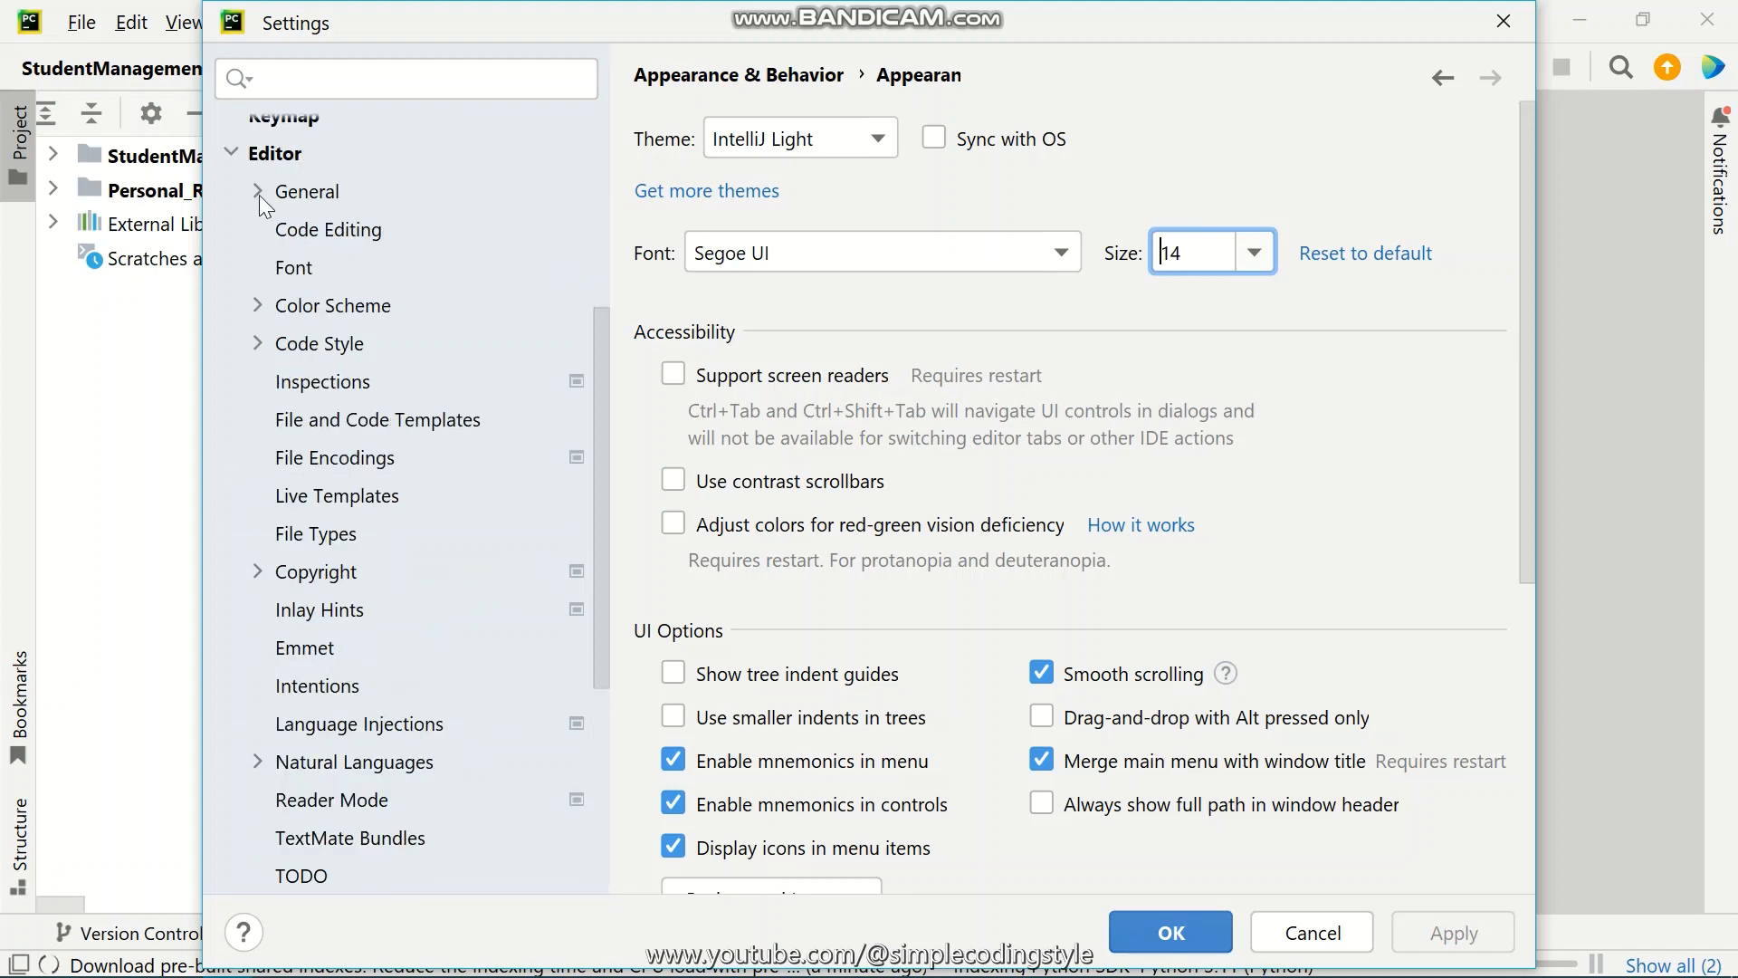
scroll(339, 437, "down", 5)
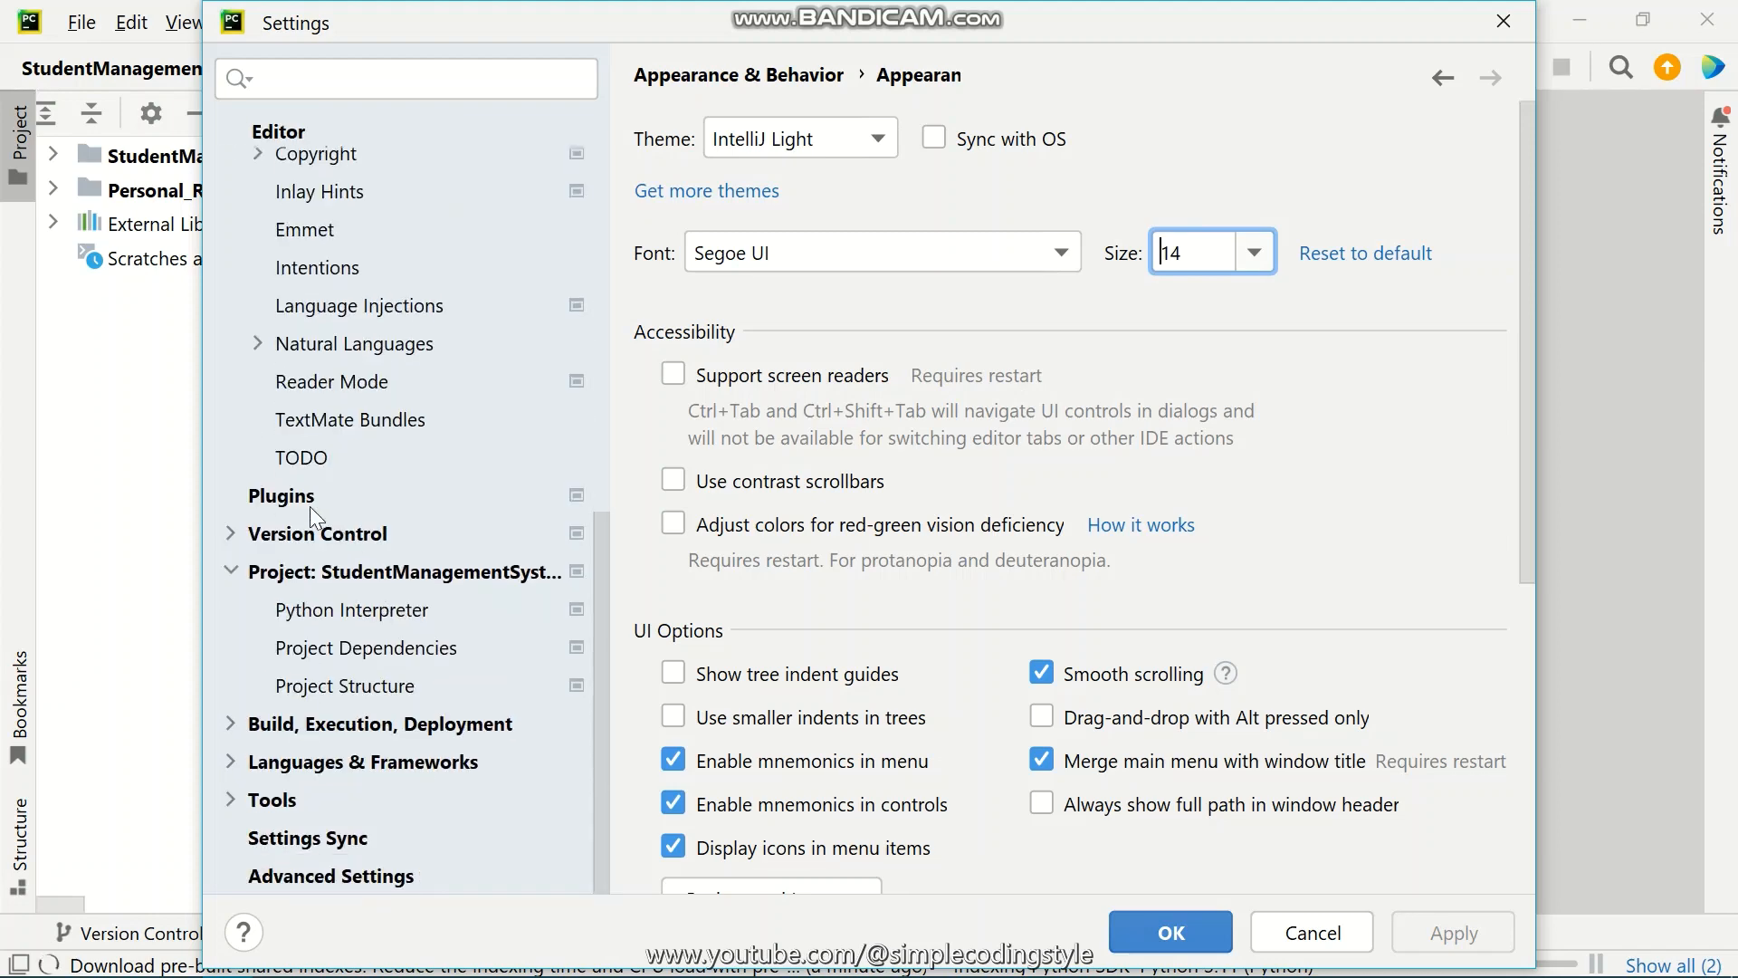
left_click(287, 497)
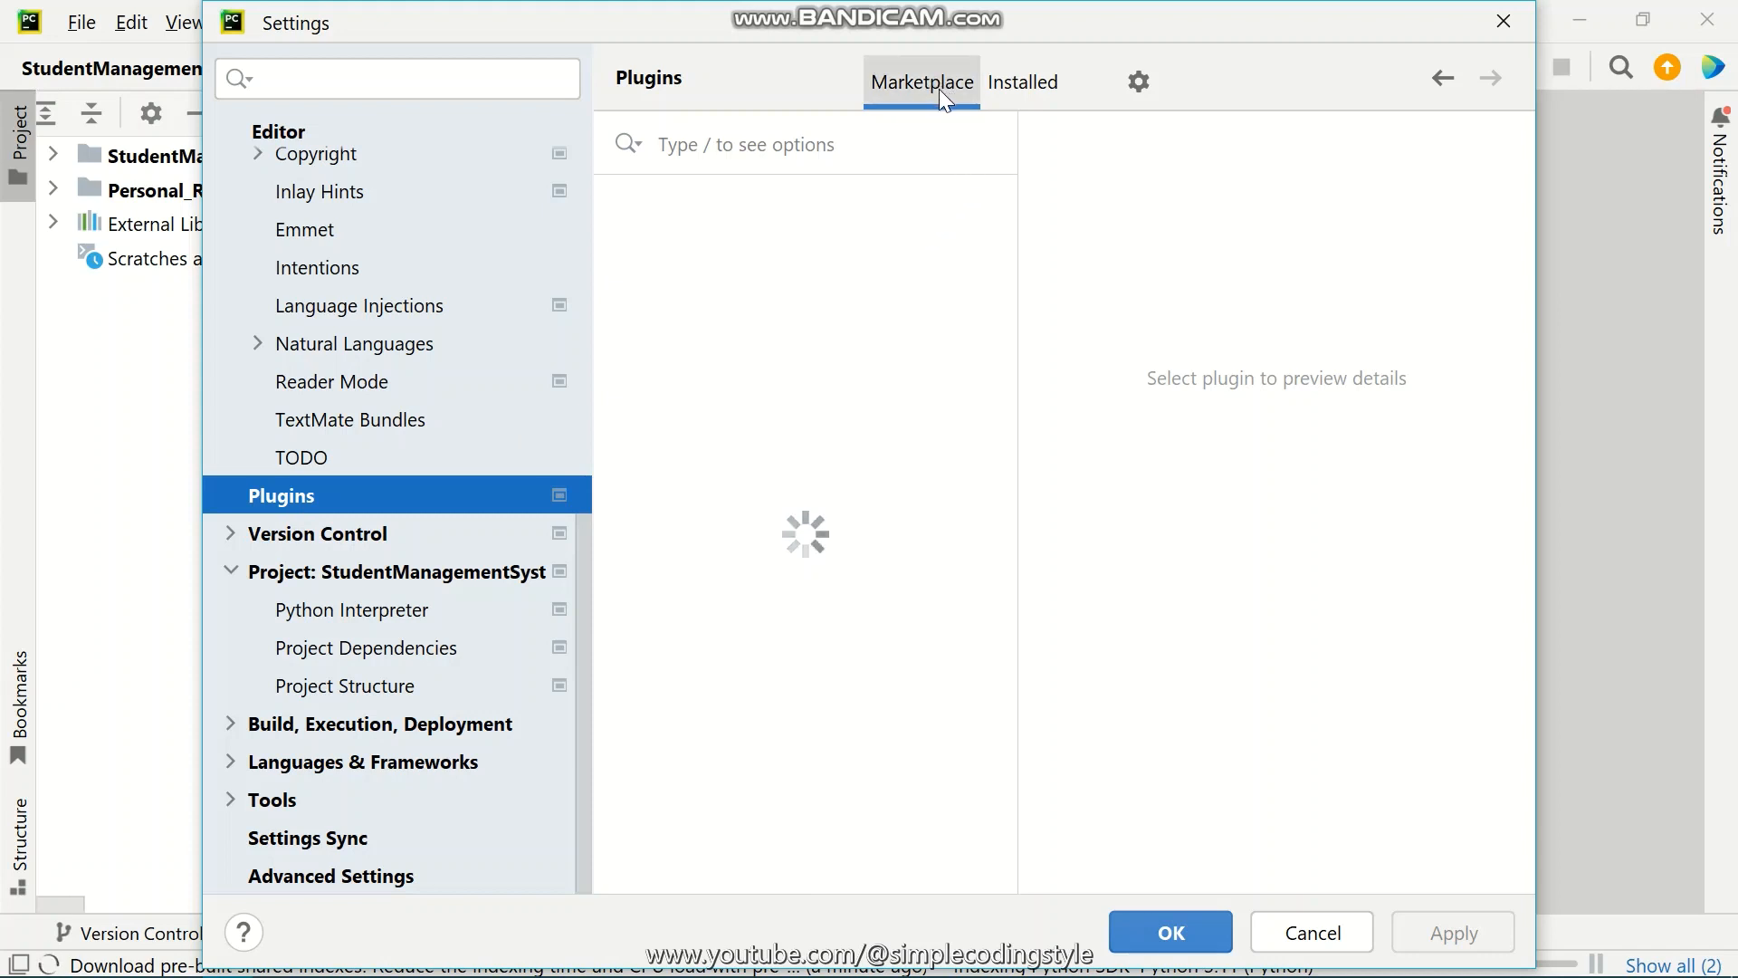
left_click(858, 152)
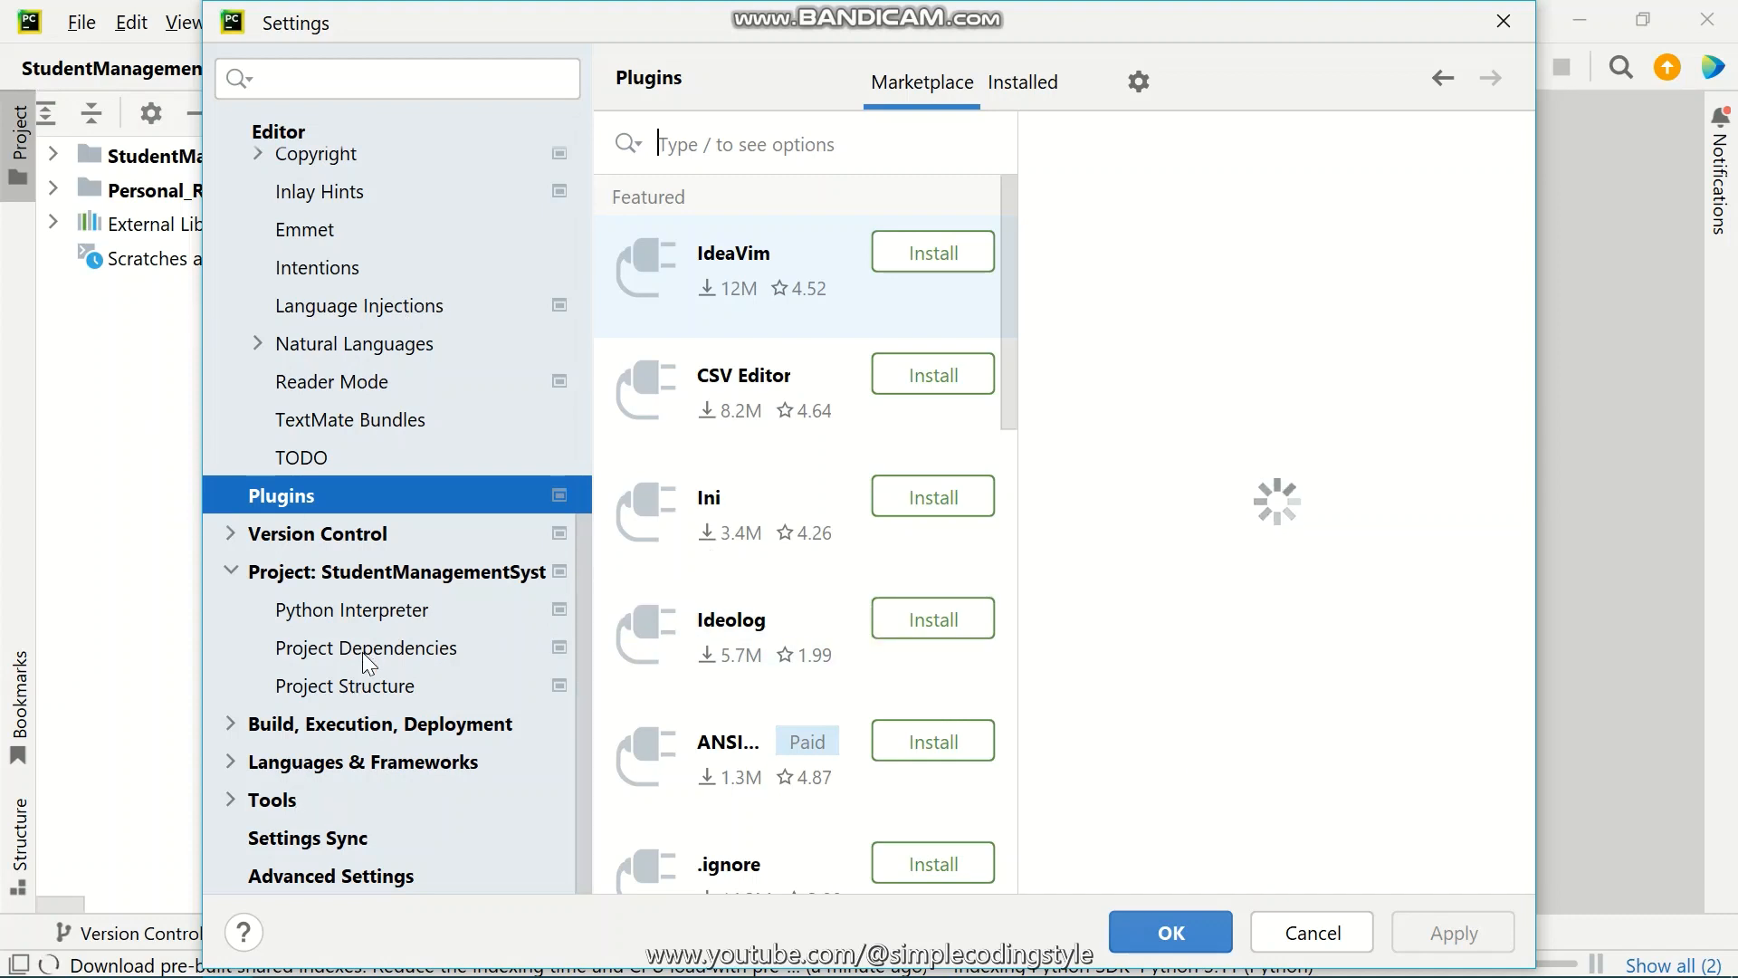
Return to the Appearance settings, set the interface font size to 12 and apply the change
scroll(362, 652, "up", 7)
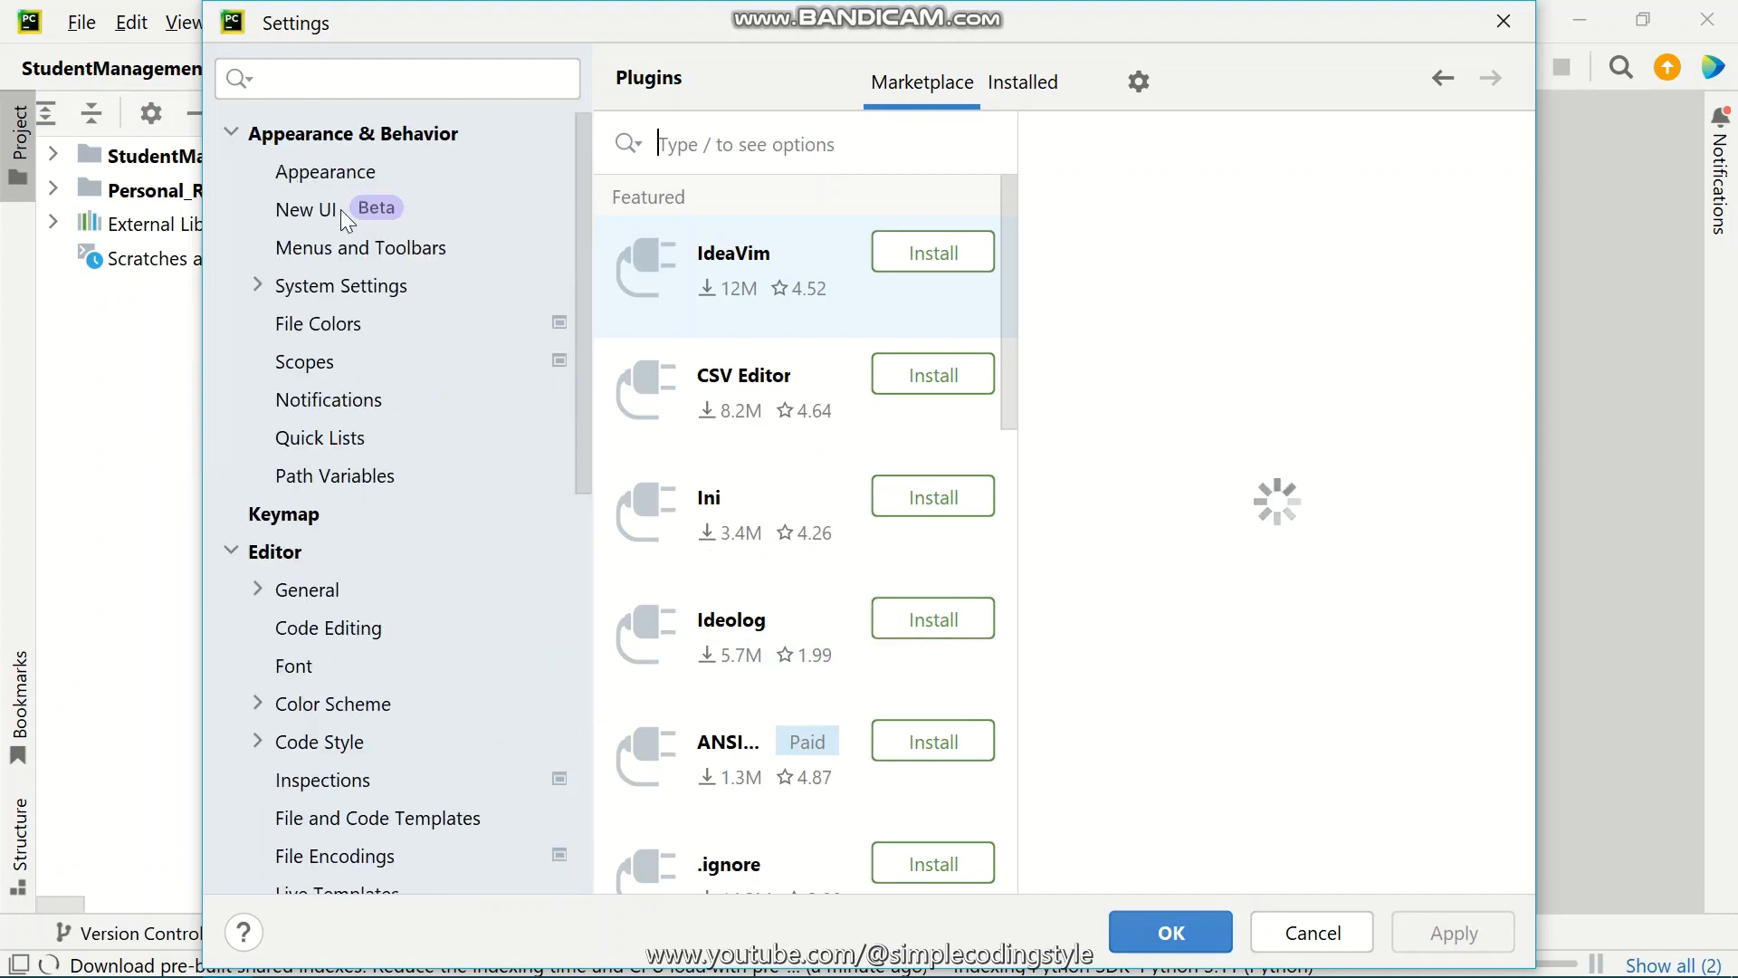
left_click(300, 136)
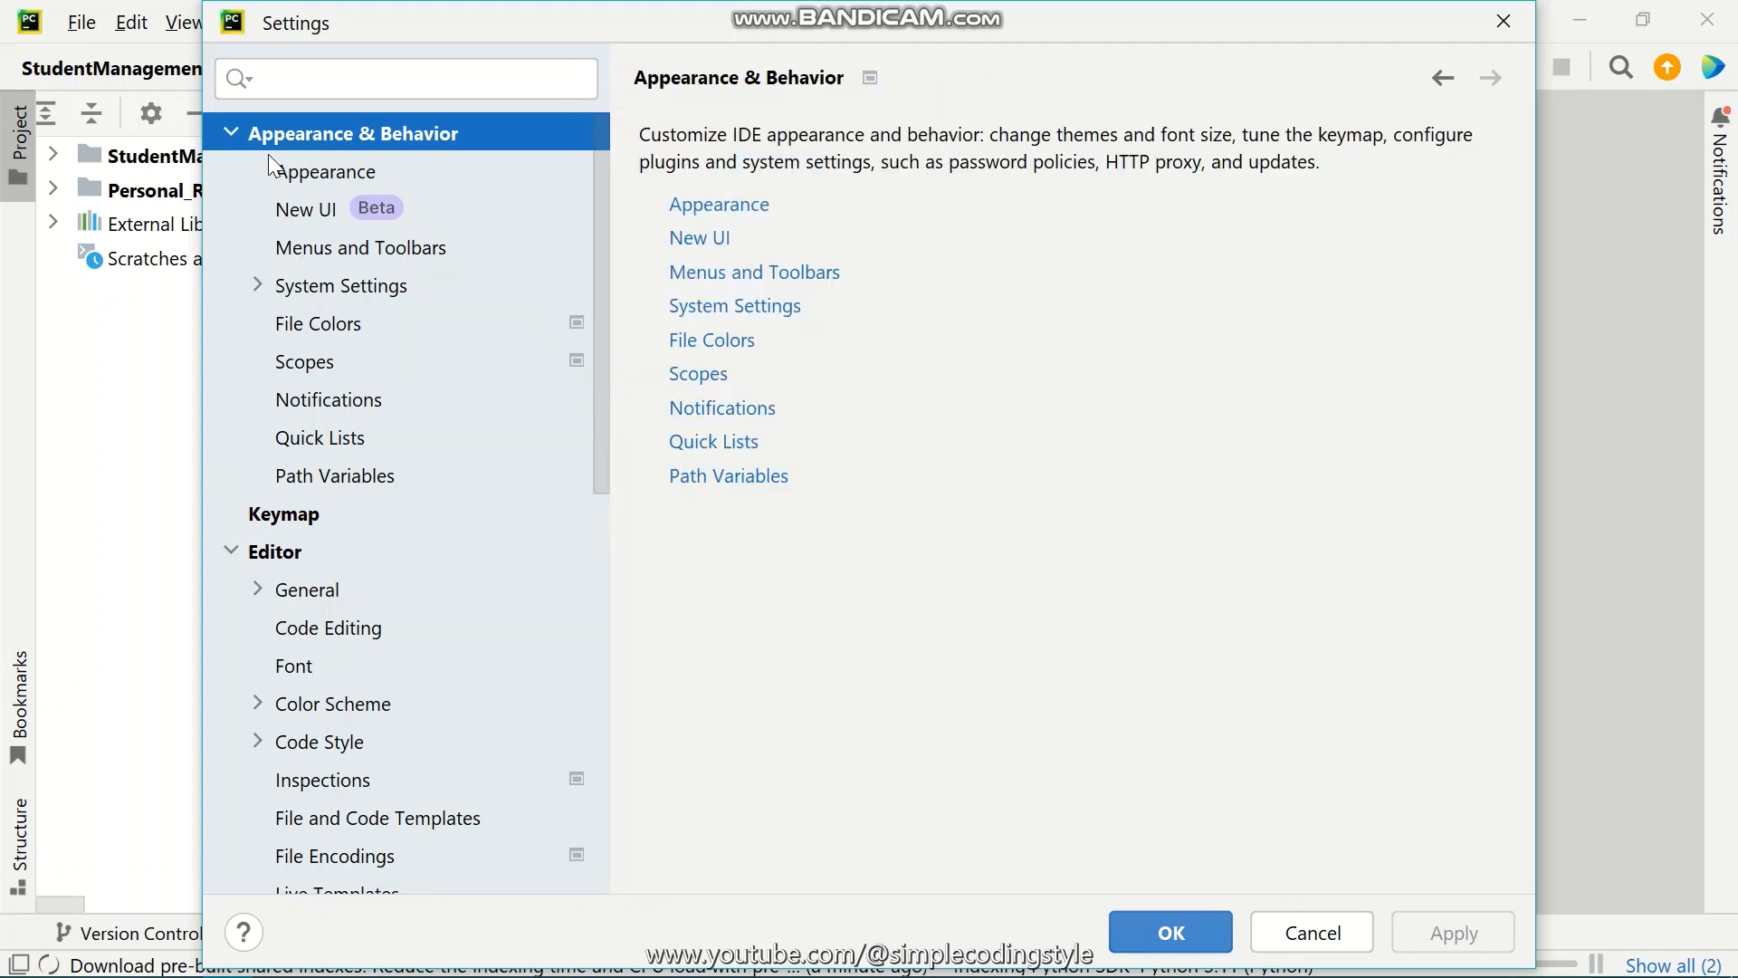
left_click(323, 172)
left_click(1258, 255)
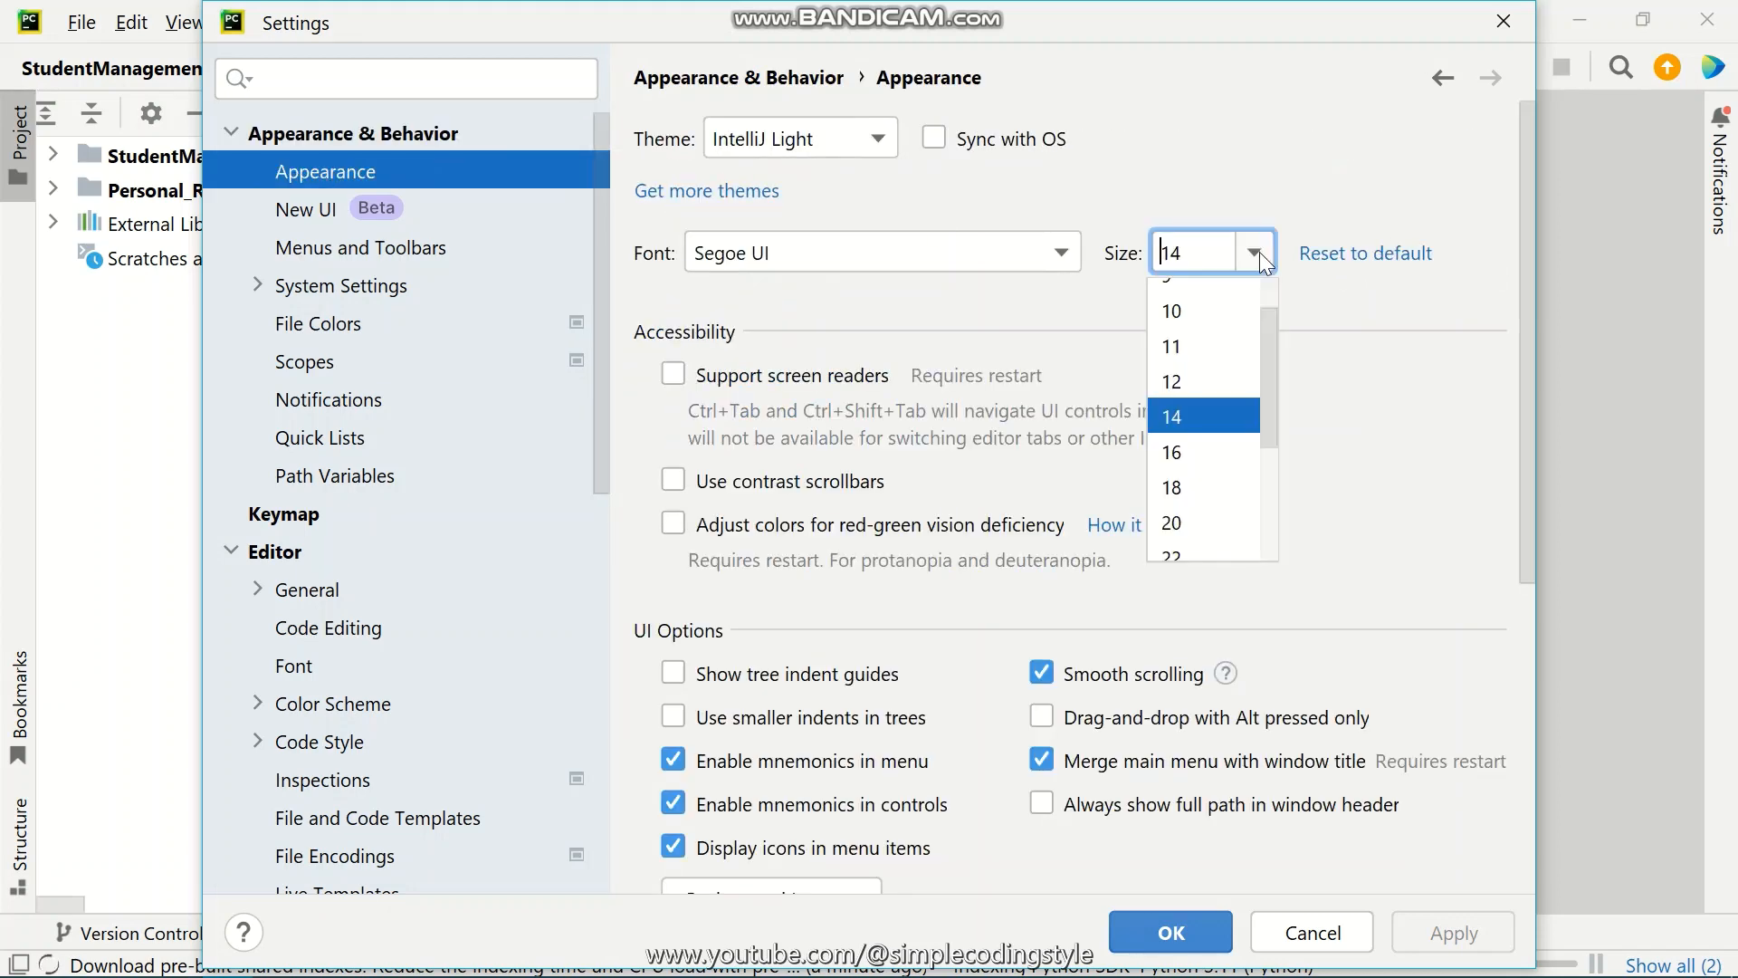
left_click(1186, 380)
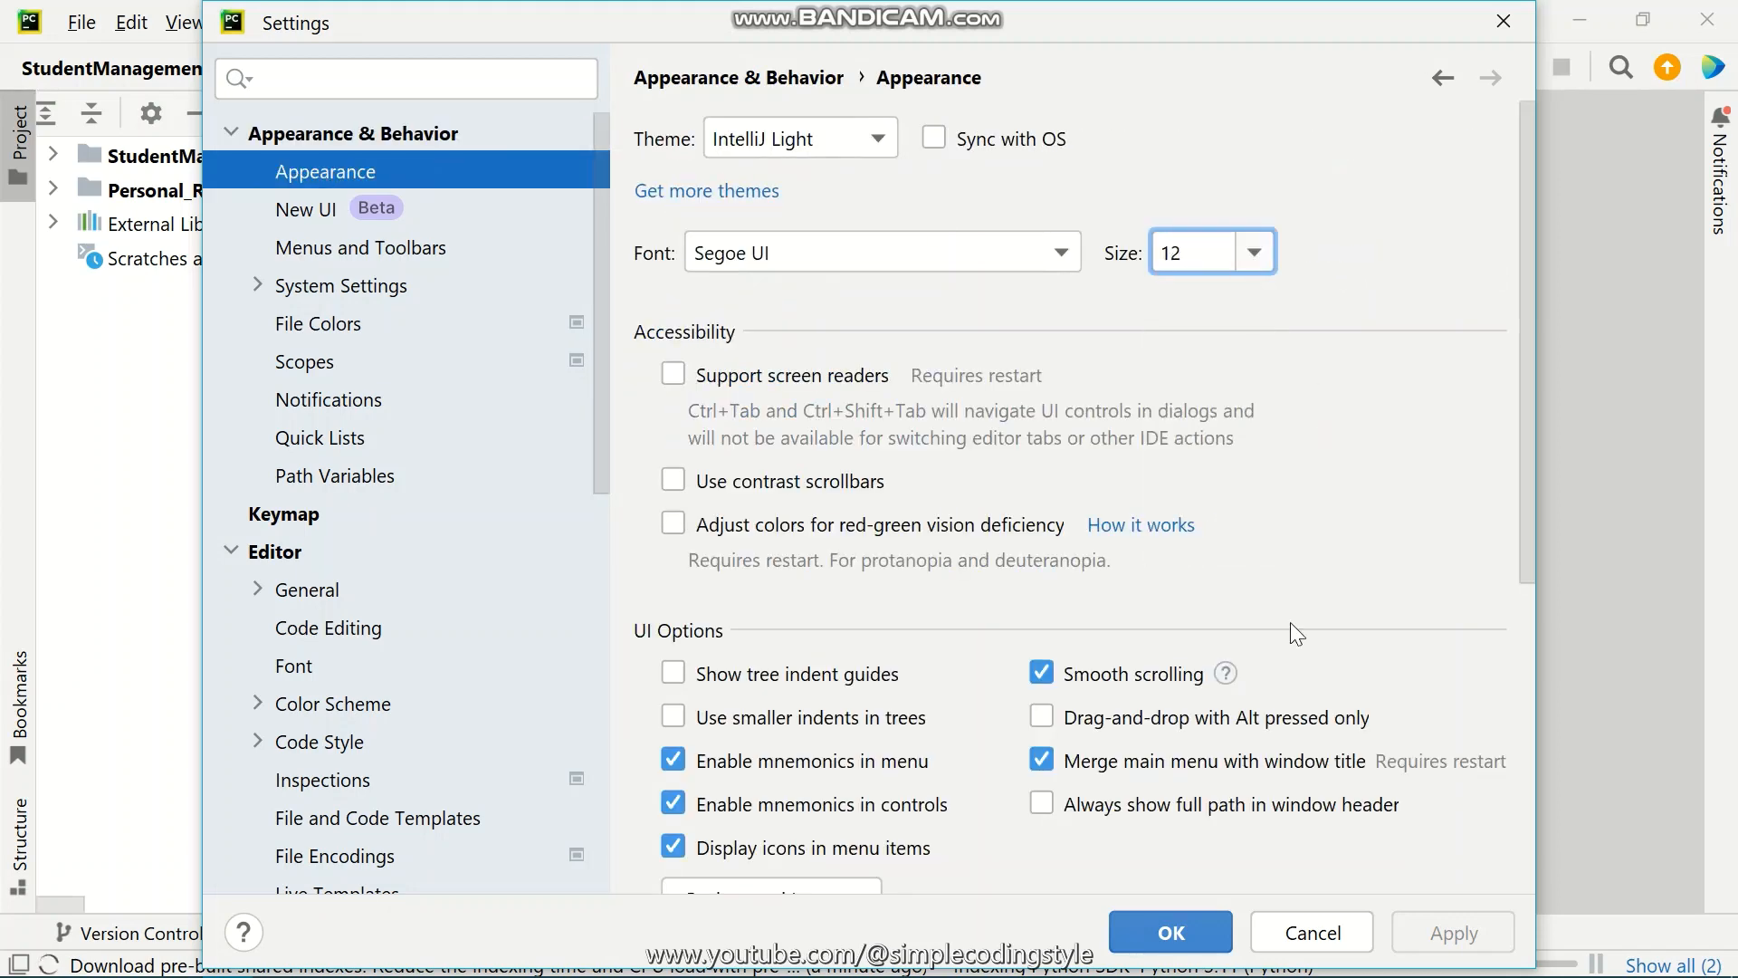
left_click(1453, 933)
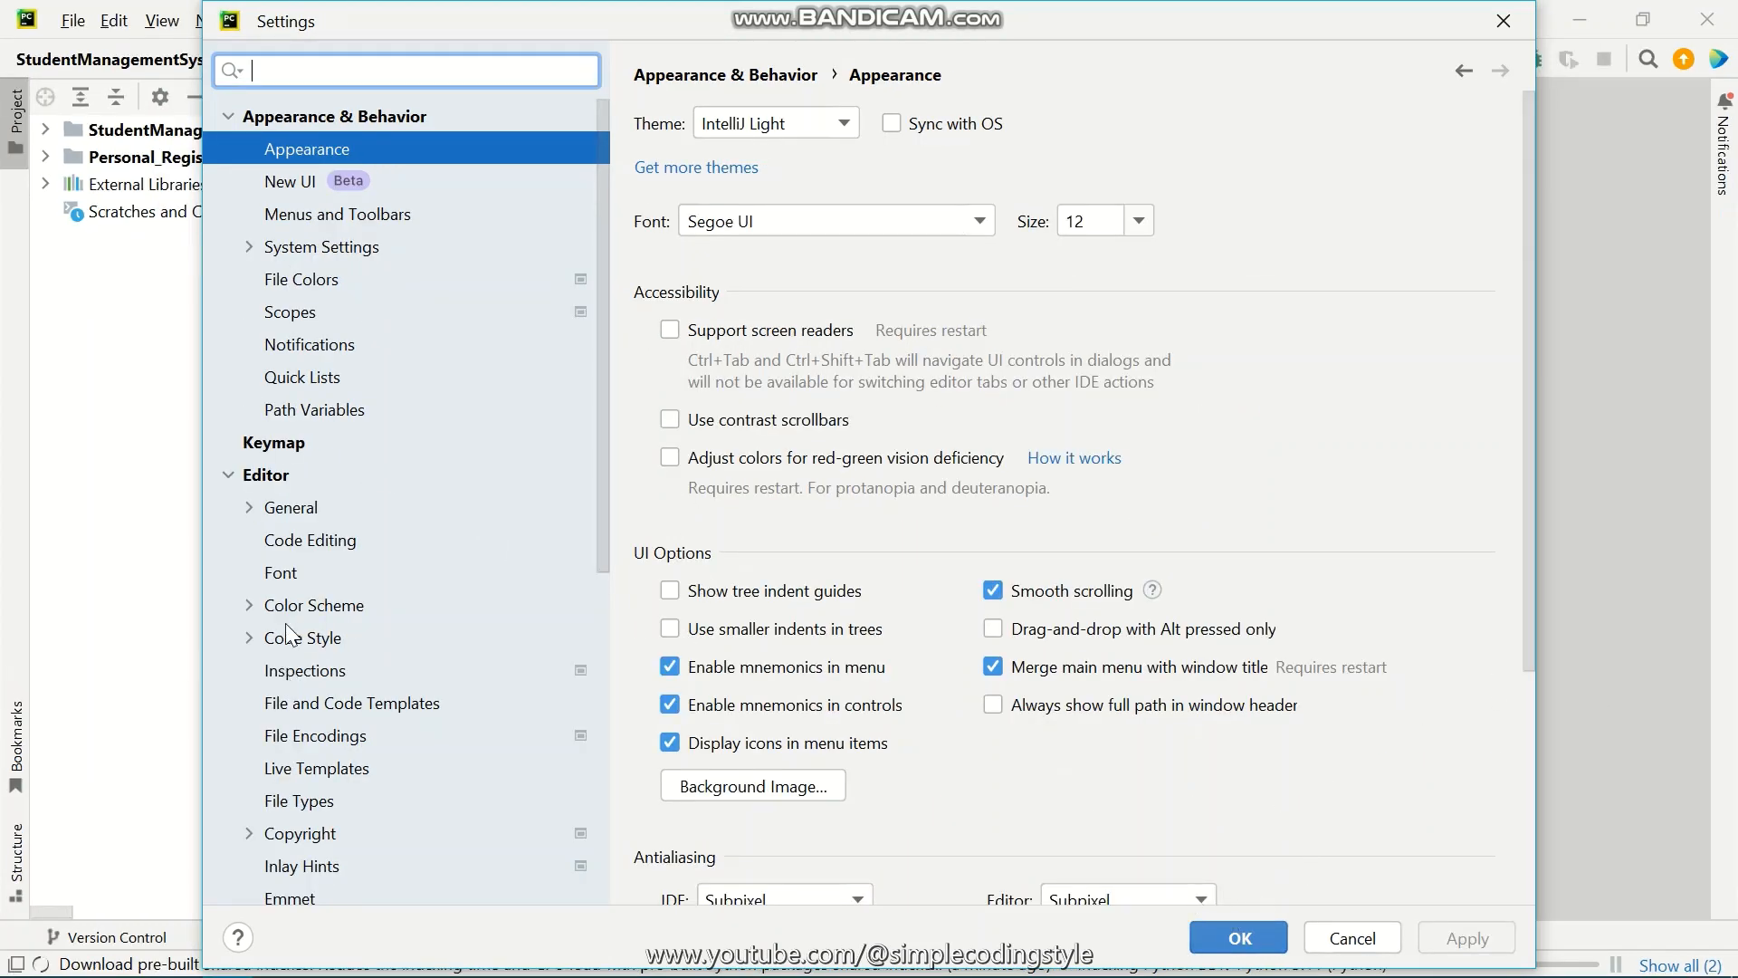
Review the settings categories and remaining Appearance options, and close the settings with the changes accepted
scroll(296, 615, "down", 4)
scroll(296, 606, "down", 3)
scroll(313, 601, "up", 8)
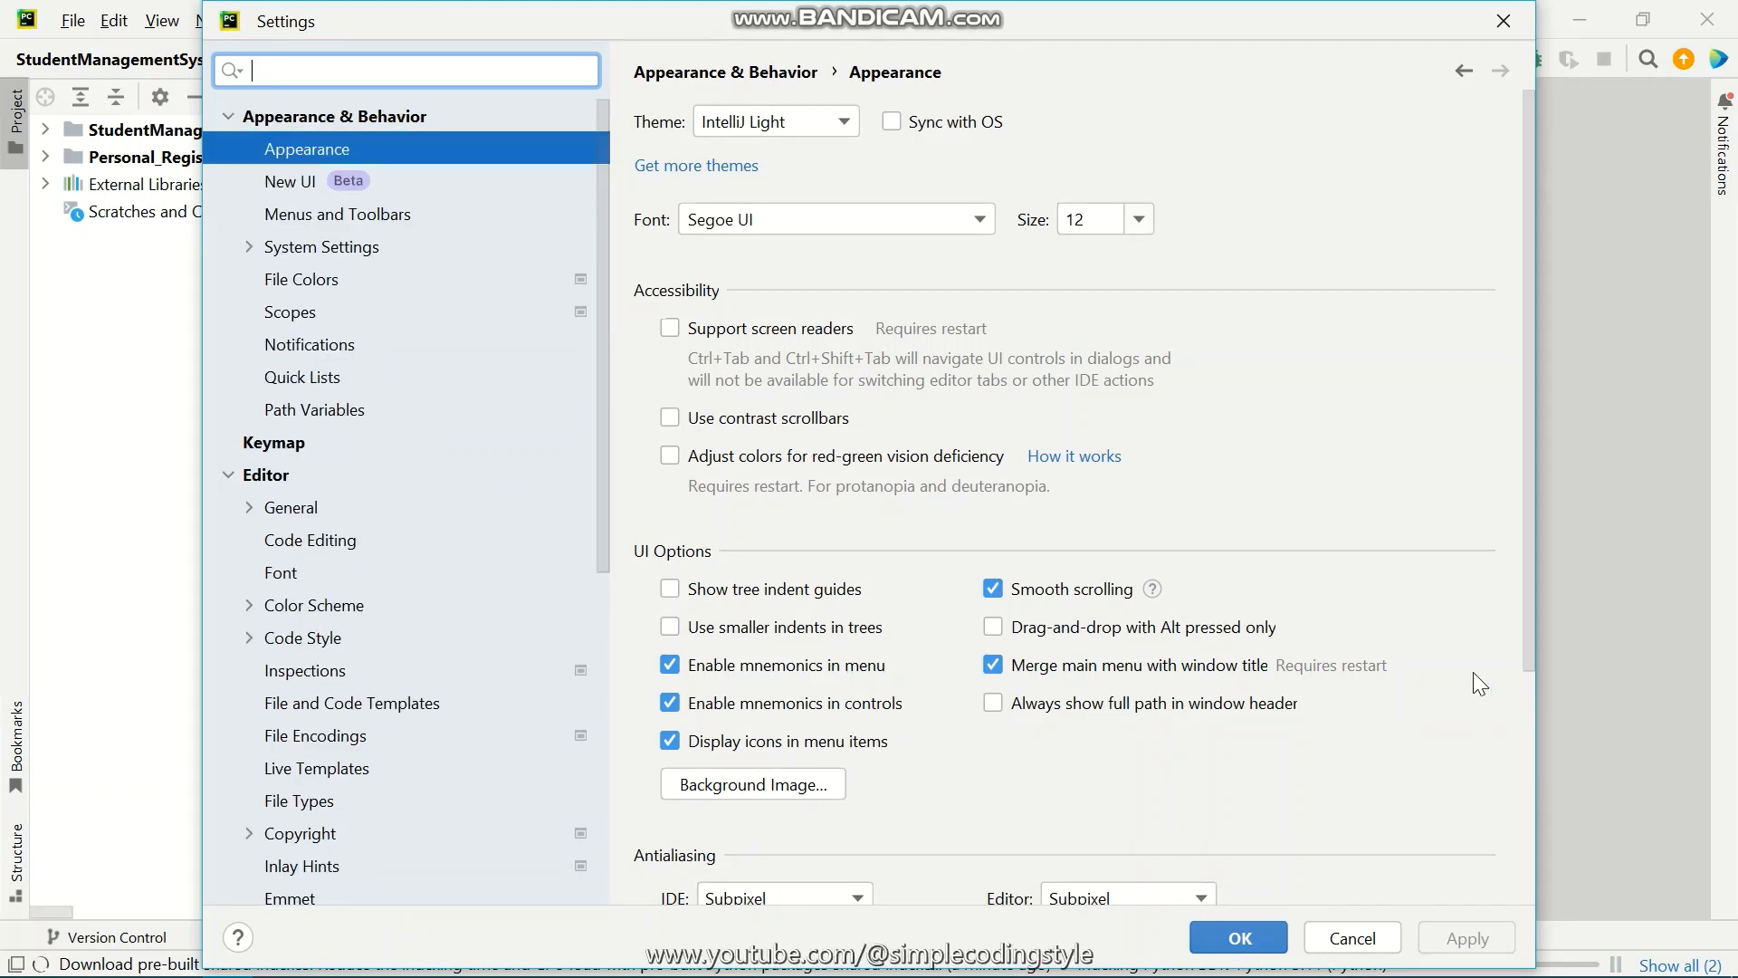
scroll(1077, 626, "down", 3)
scroll(1076, 621, "down", 1)
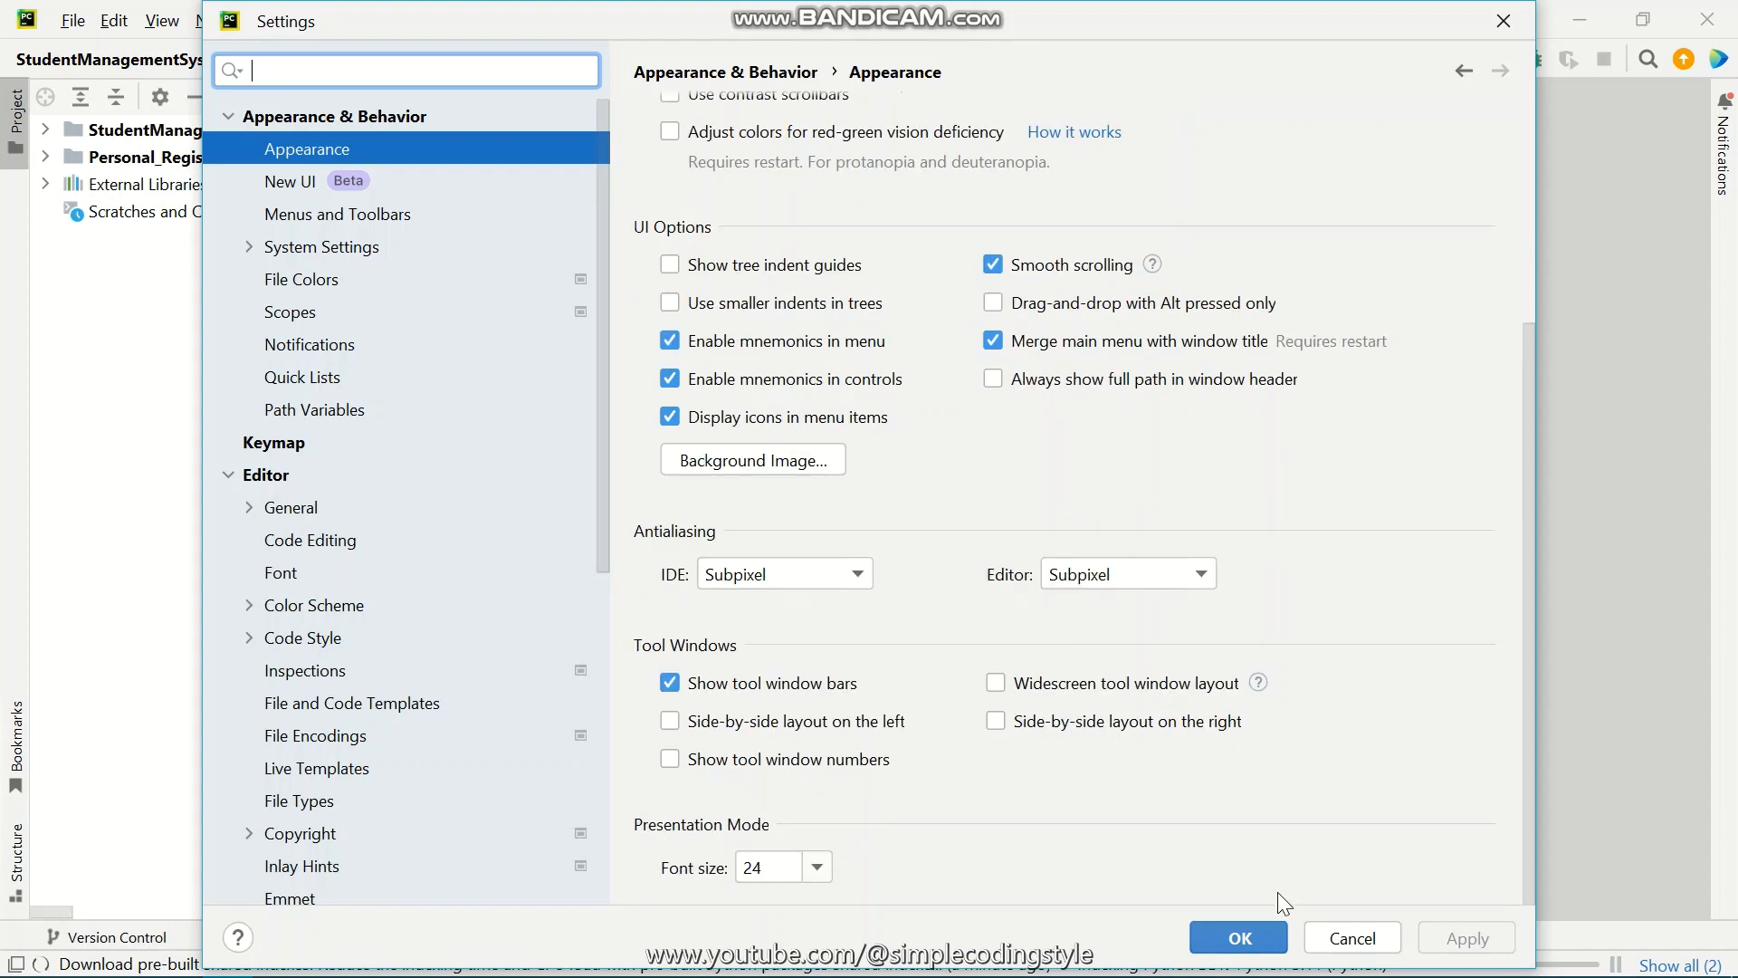
left_click(1249, 933)
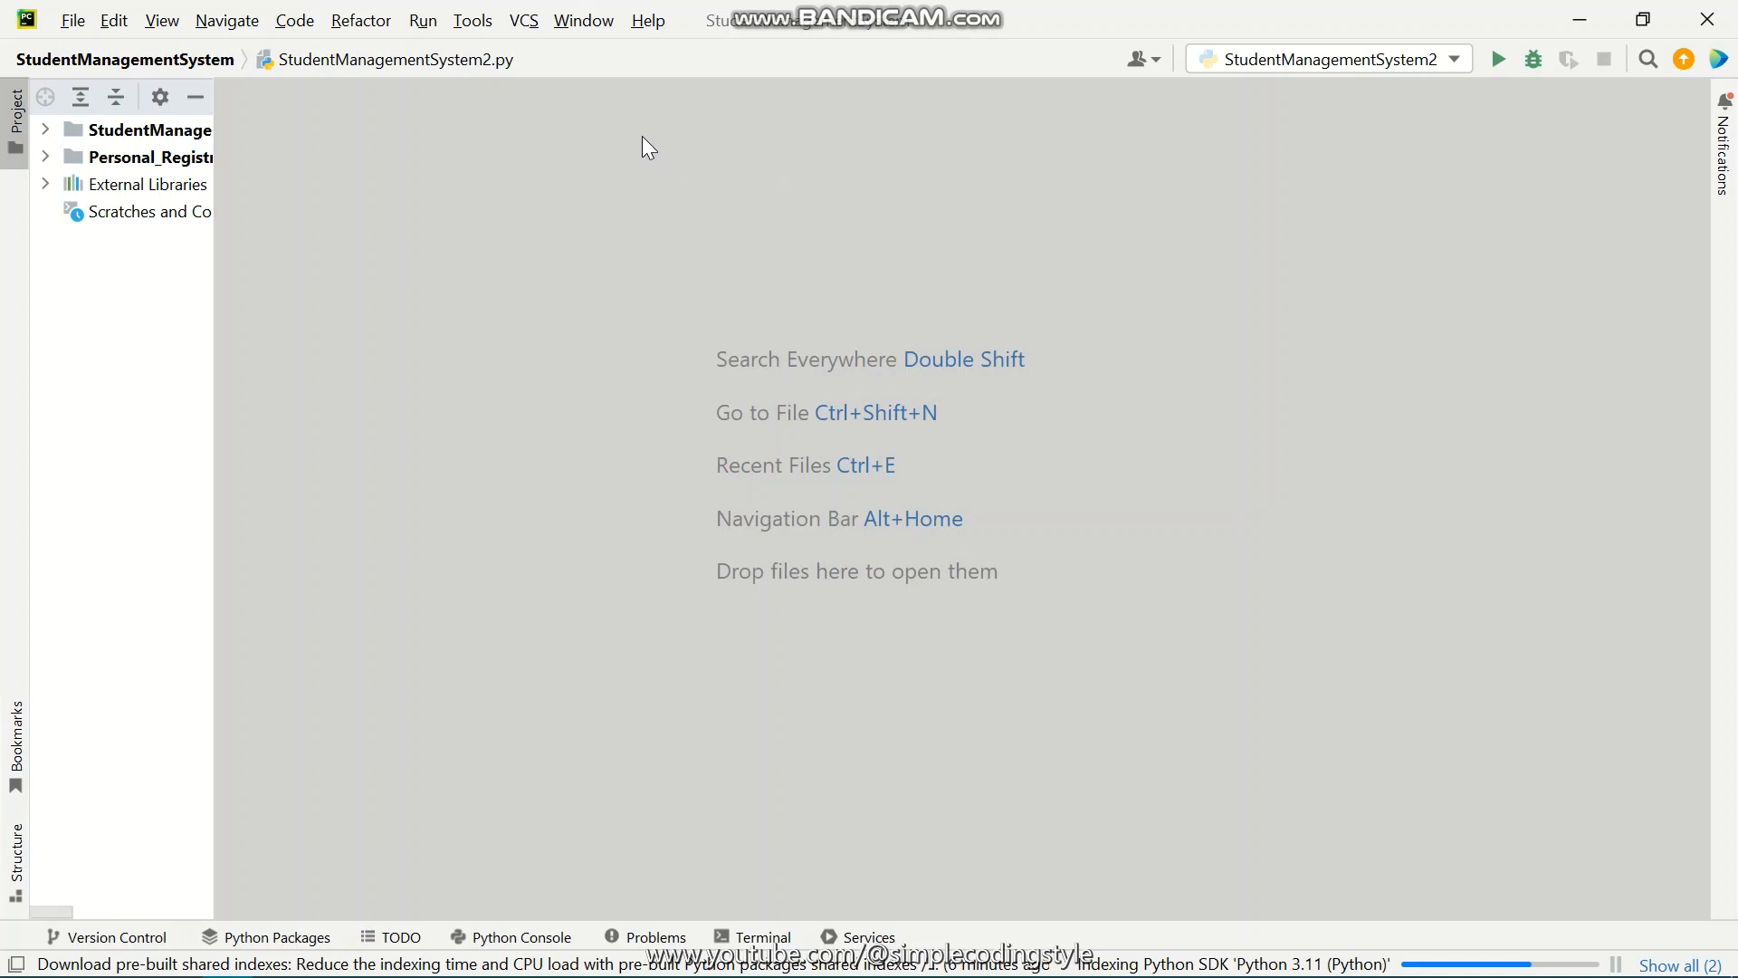
Start a new project and remove the default project name from its location, keeping the path up to the PycharmProjects folder
left_click(77, 23)
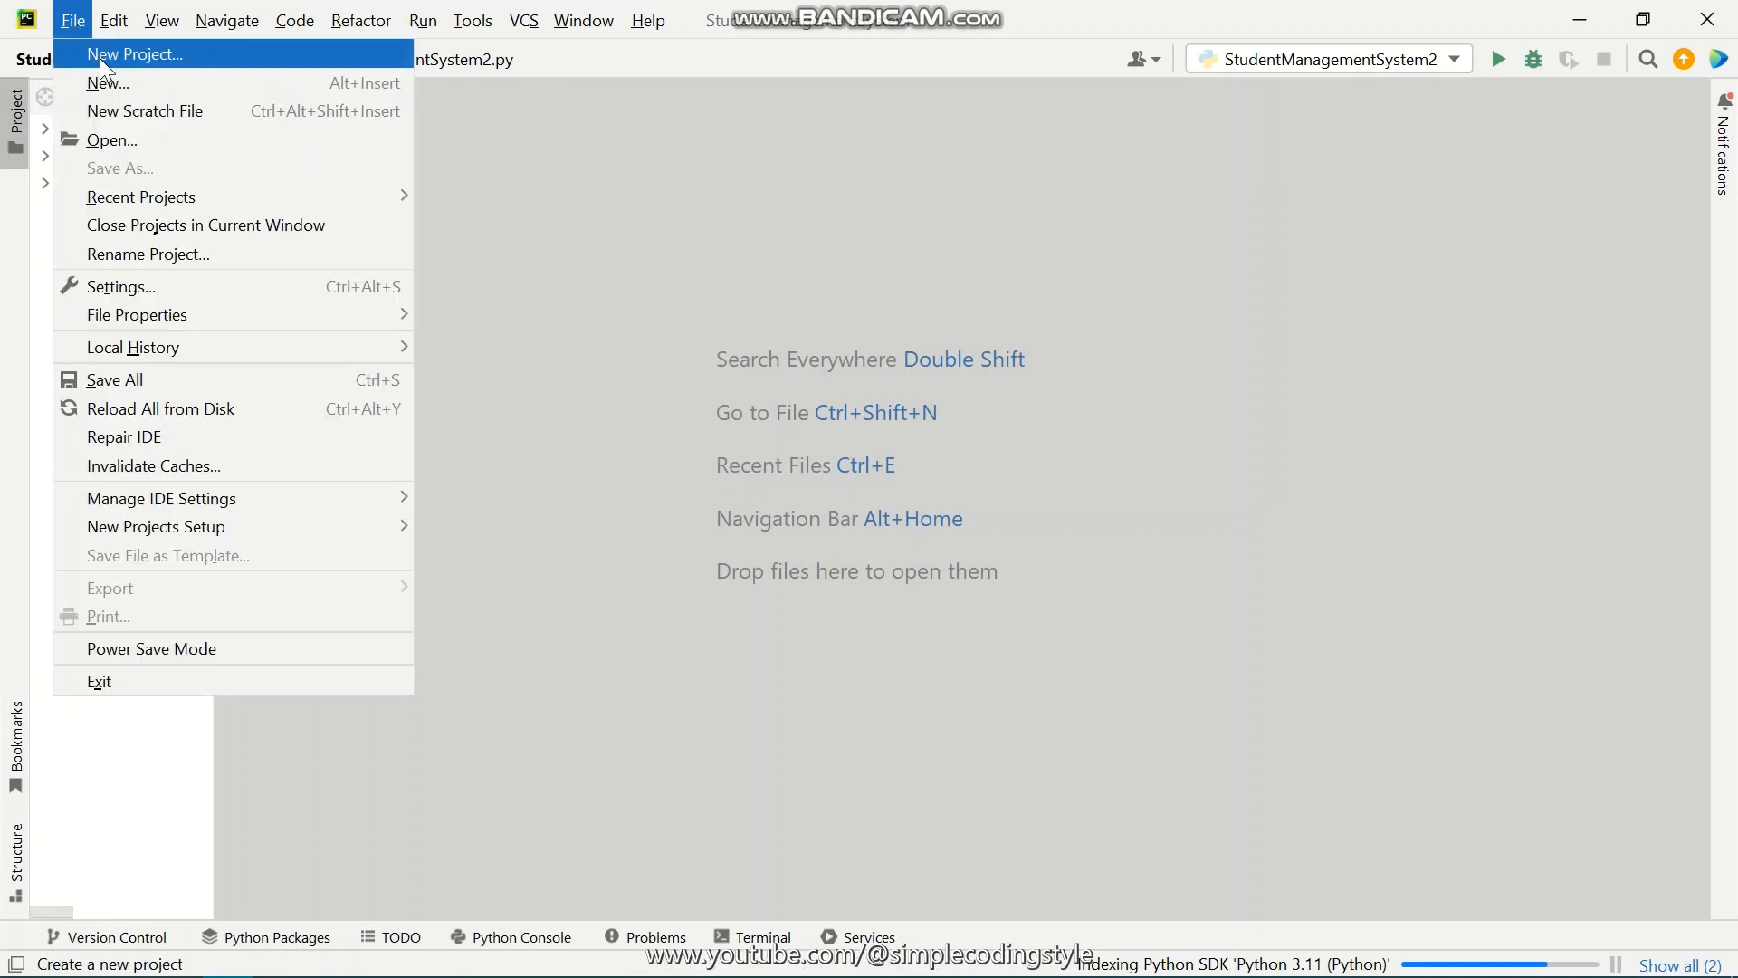
left_click(103, 59)
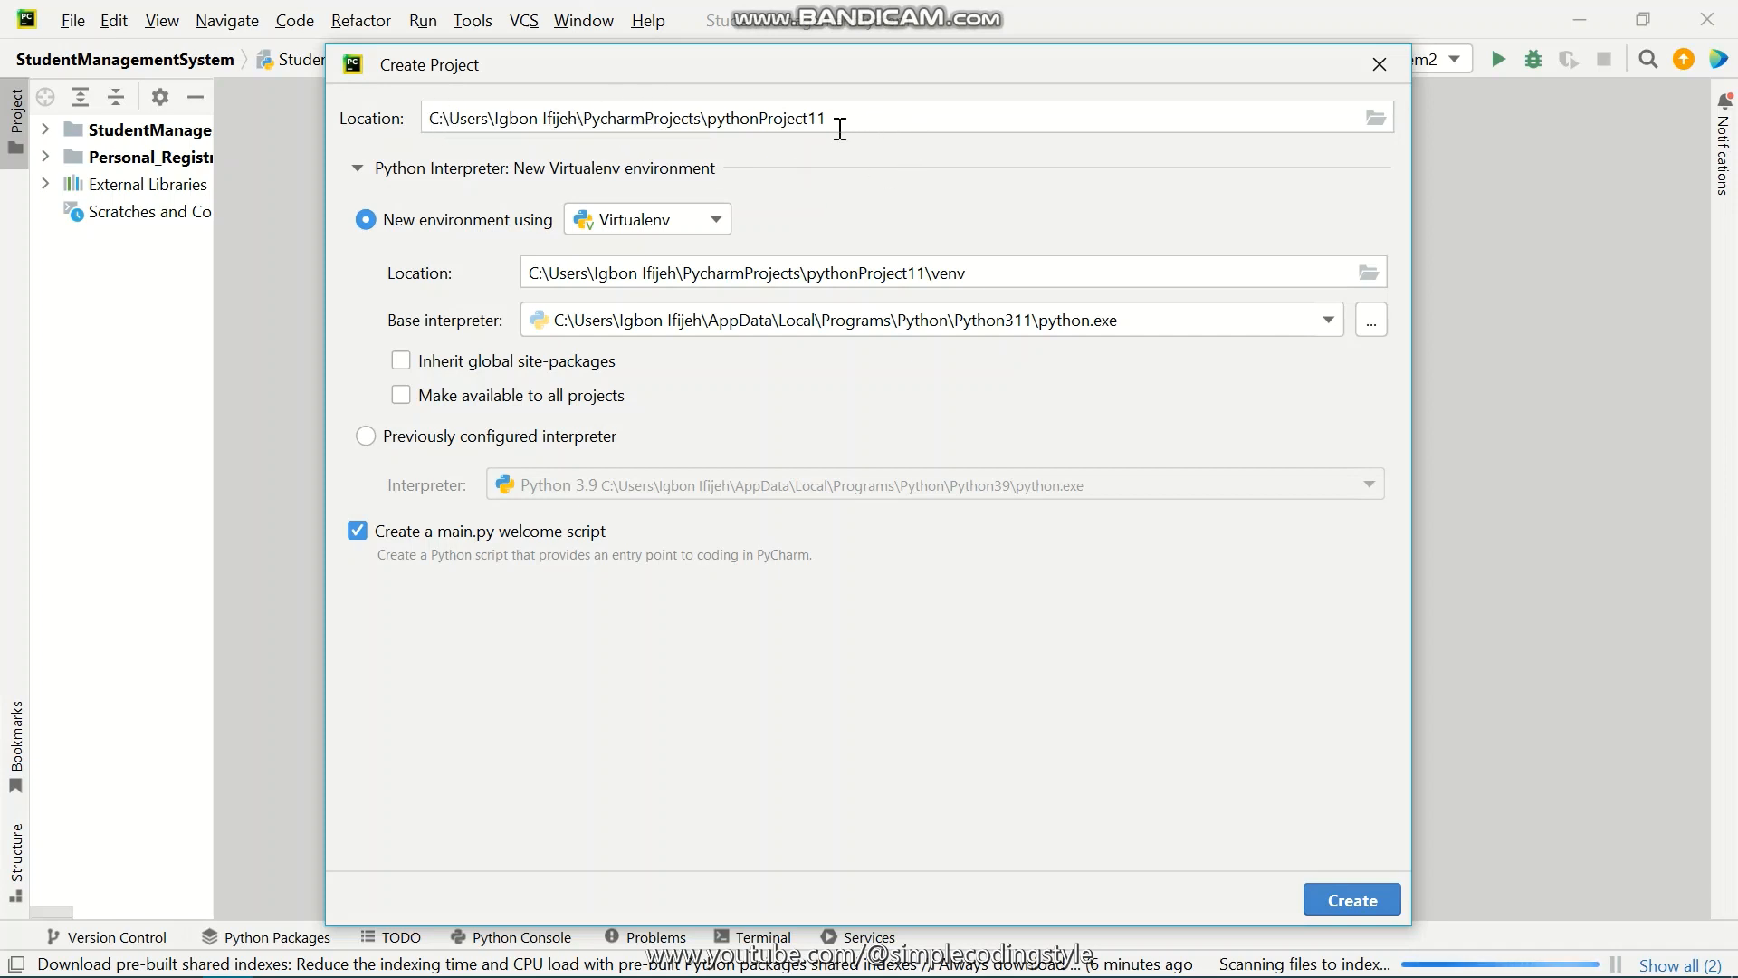
left_click_drag(836, 117, 710, 117)
left_click(849, 118)
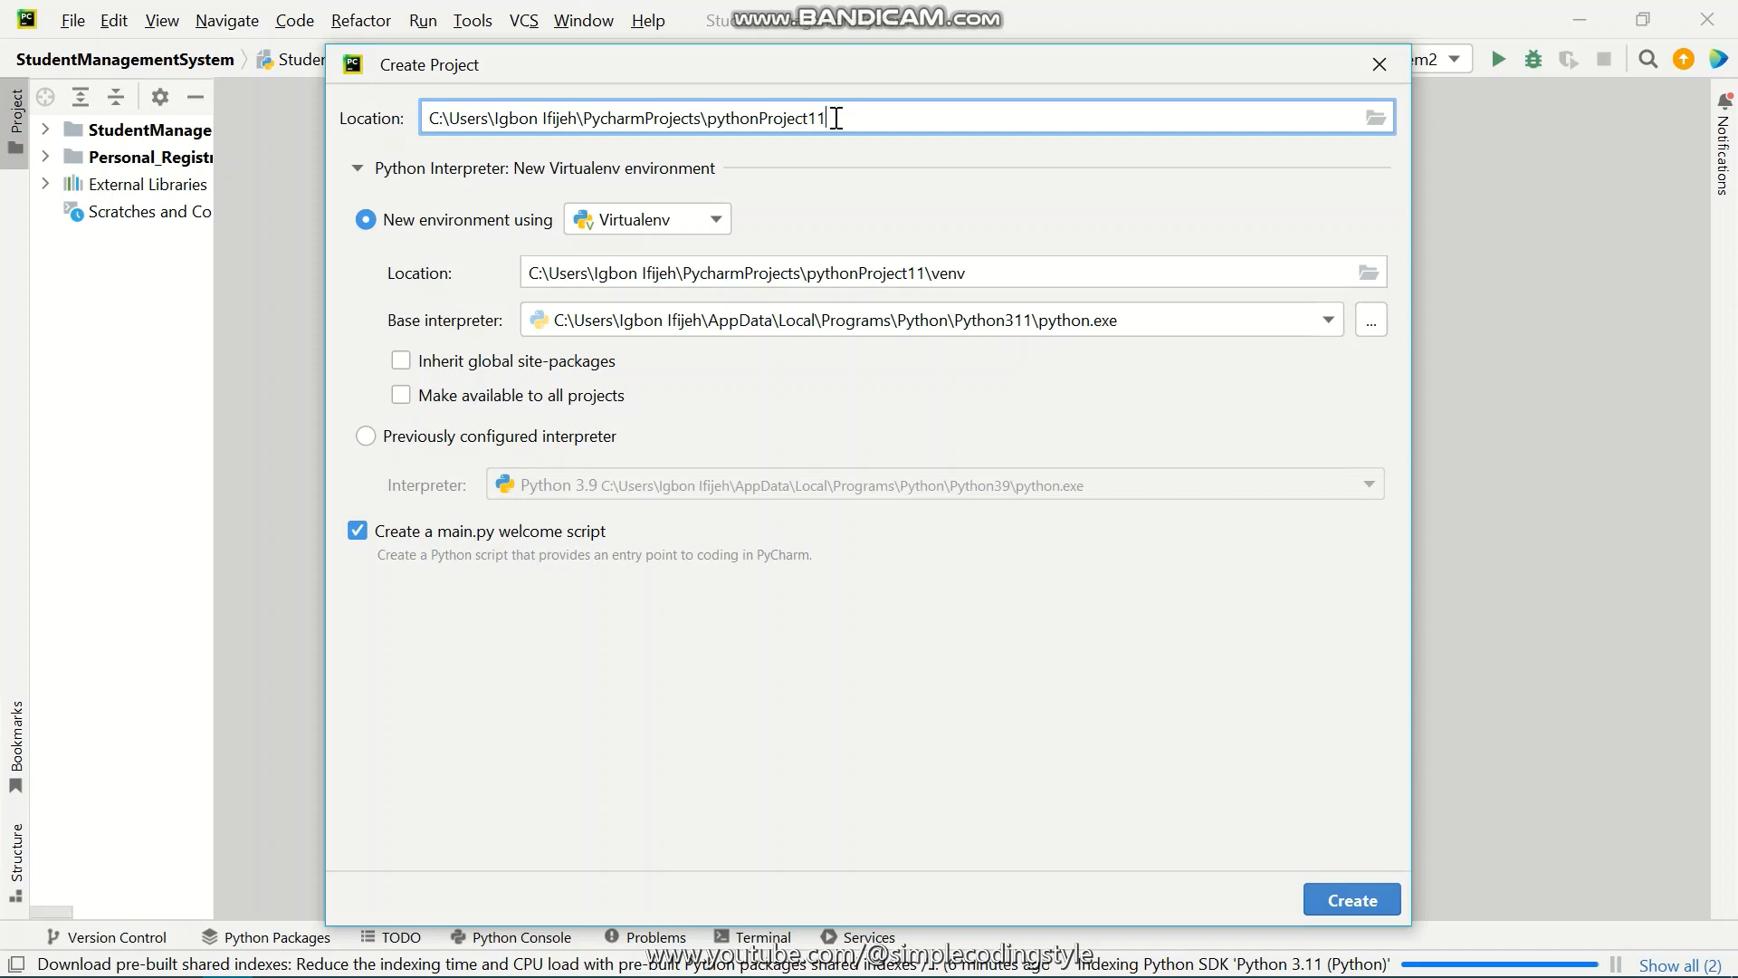
key("BackSpace")
key("BackSpace")
key("BackSpace")
key("BackSpace")
key("BackSpace")
key("BackSpace")
key("BackSpace")
key("BackSpace")
key("BackSpace")
key("BackSpace")
key("BackSpace")
key("BackSpace")
key("BackSpace")
key("BackSpace")
key("BackSpace")
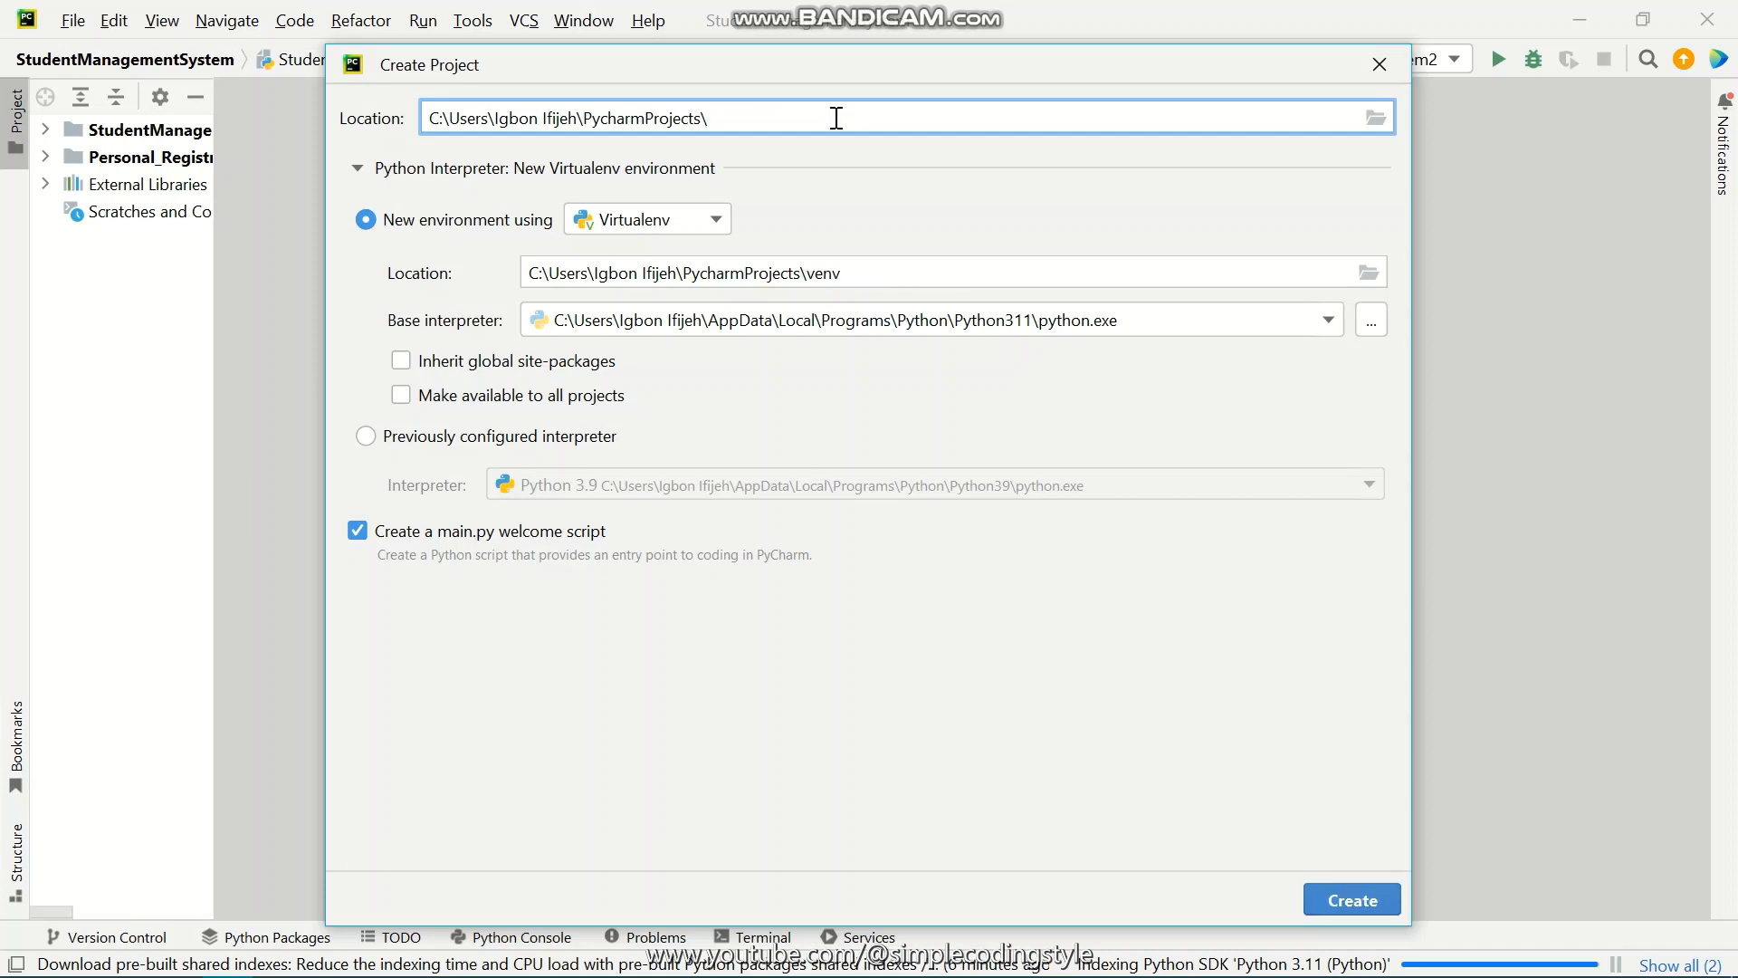
Name the project folder with Hi directly followed by the person's first name at the end of the location path
type("Hello")
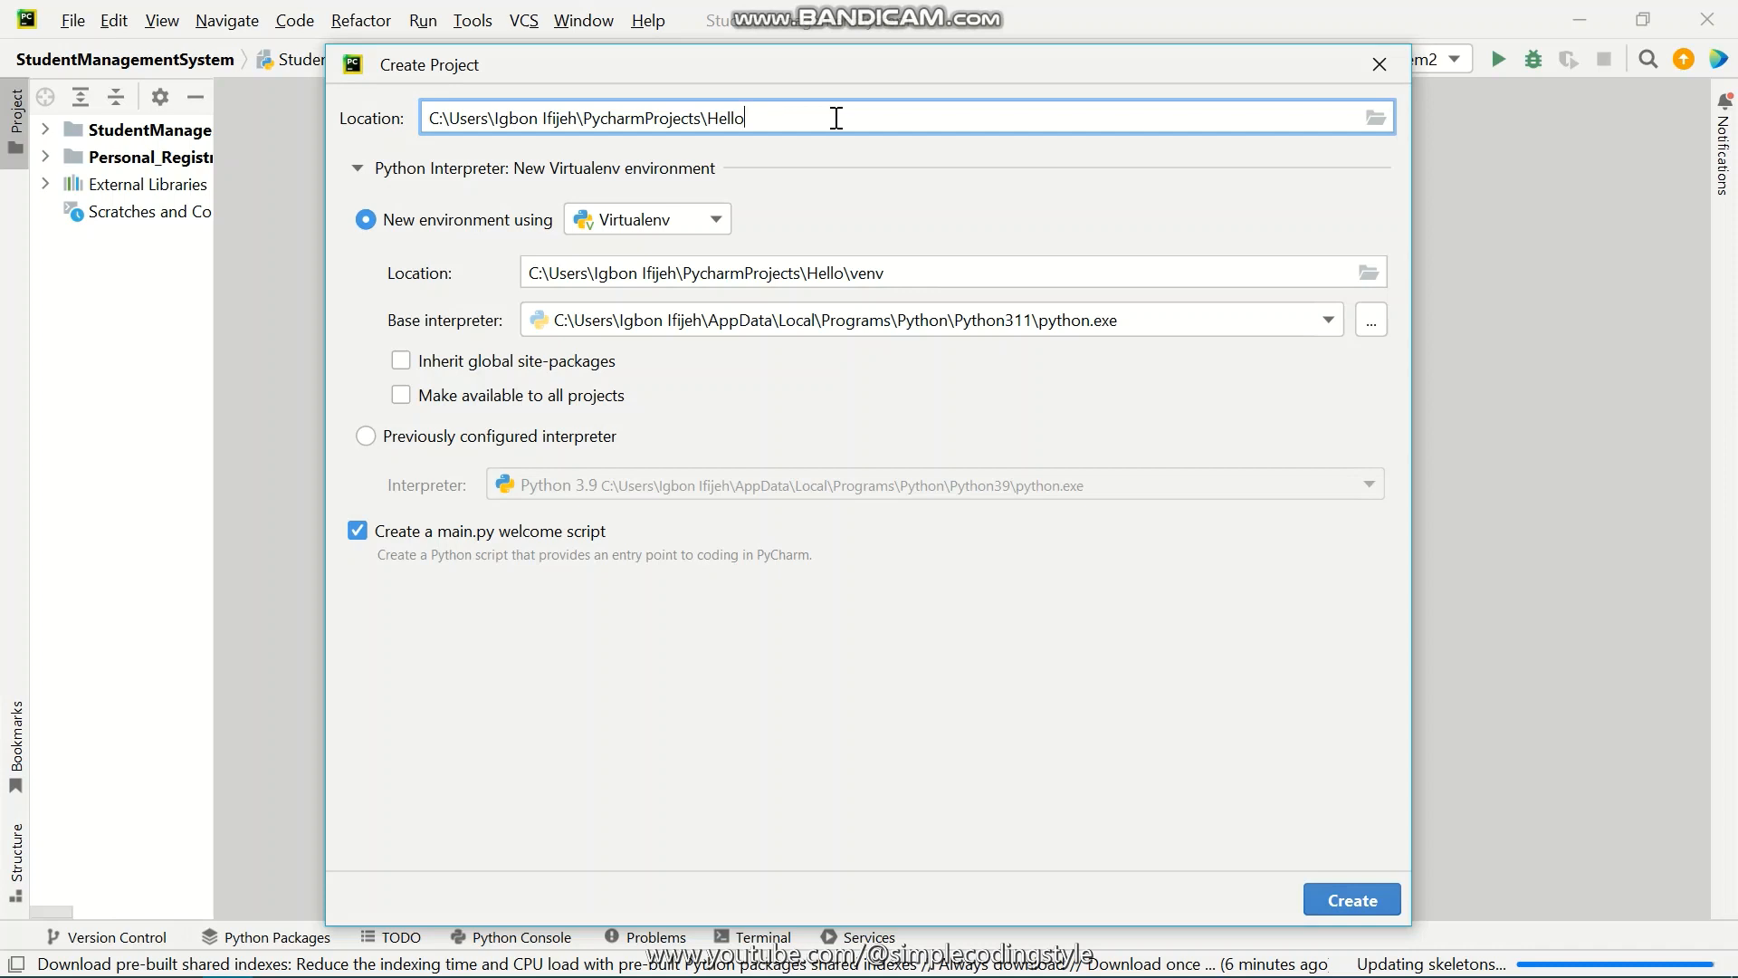
key("BackSpace")
key("BackSpace")
key("BackSpace")
key("BackSpace")
type("i")
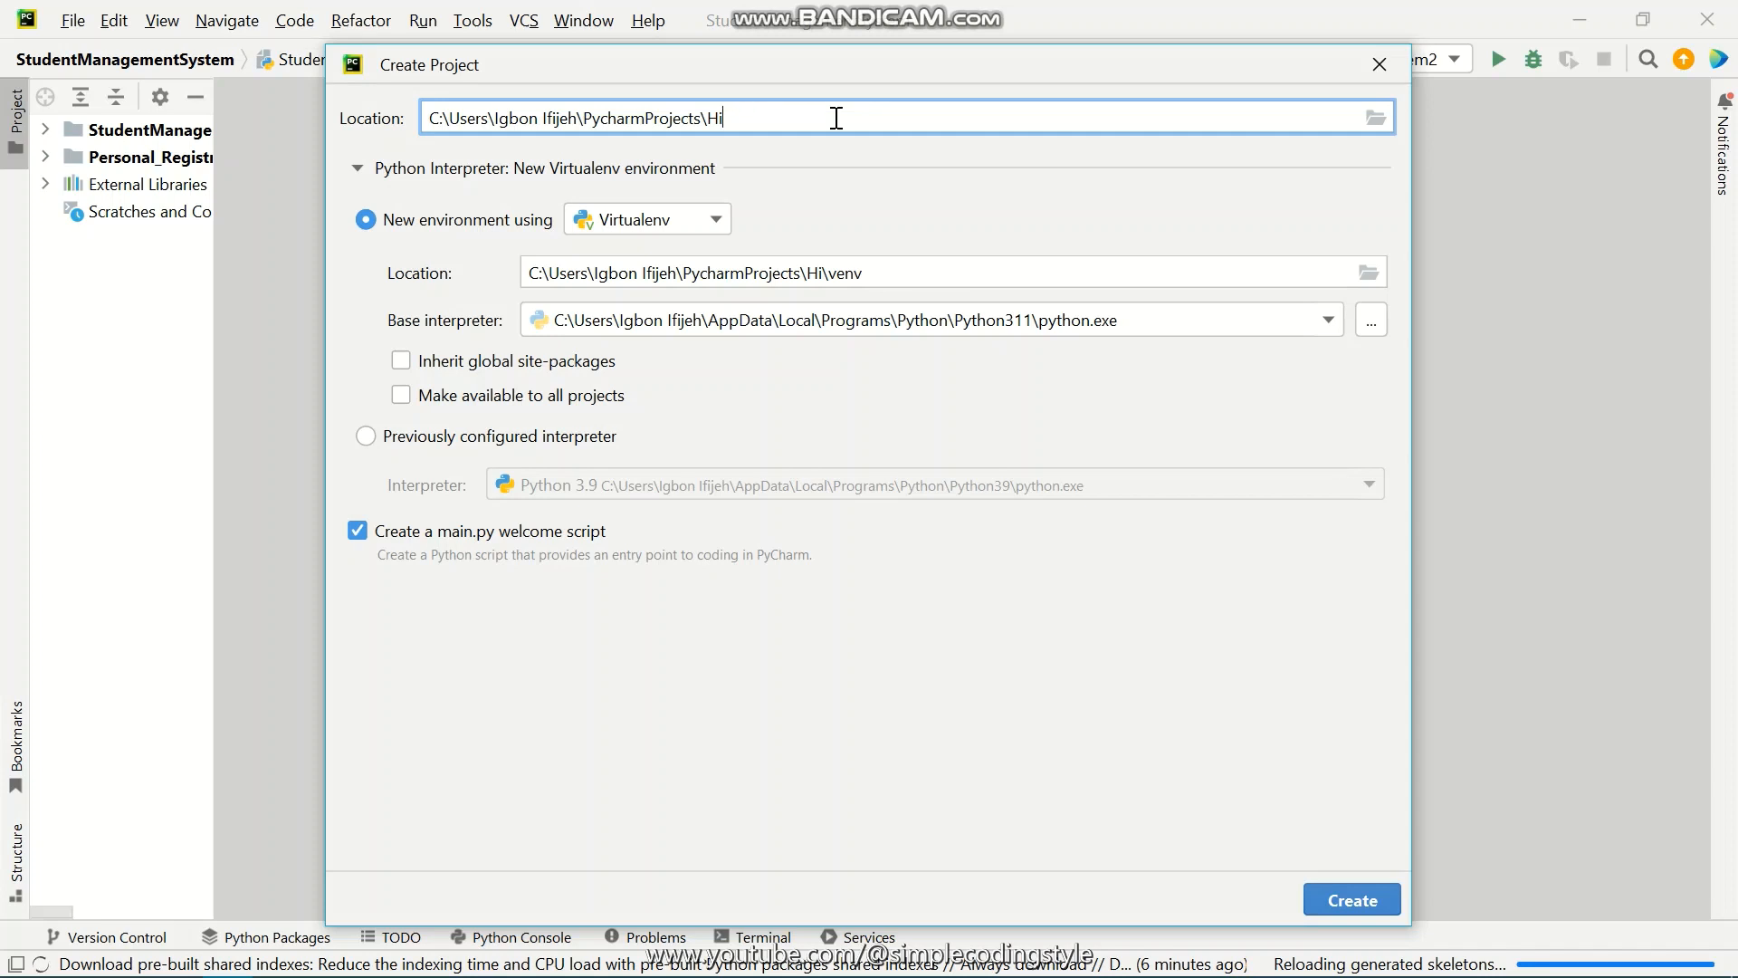
type("Ste")
type("j")
key("BackSpace")
type("hanie")
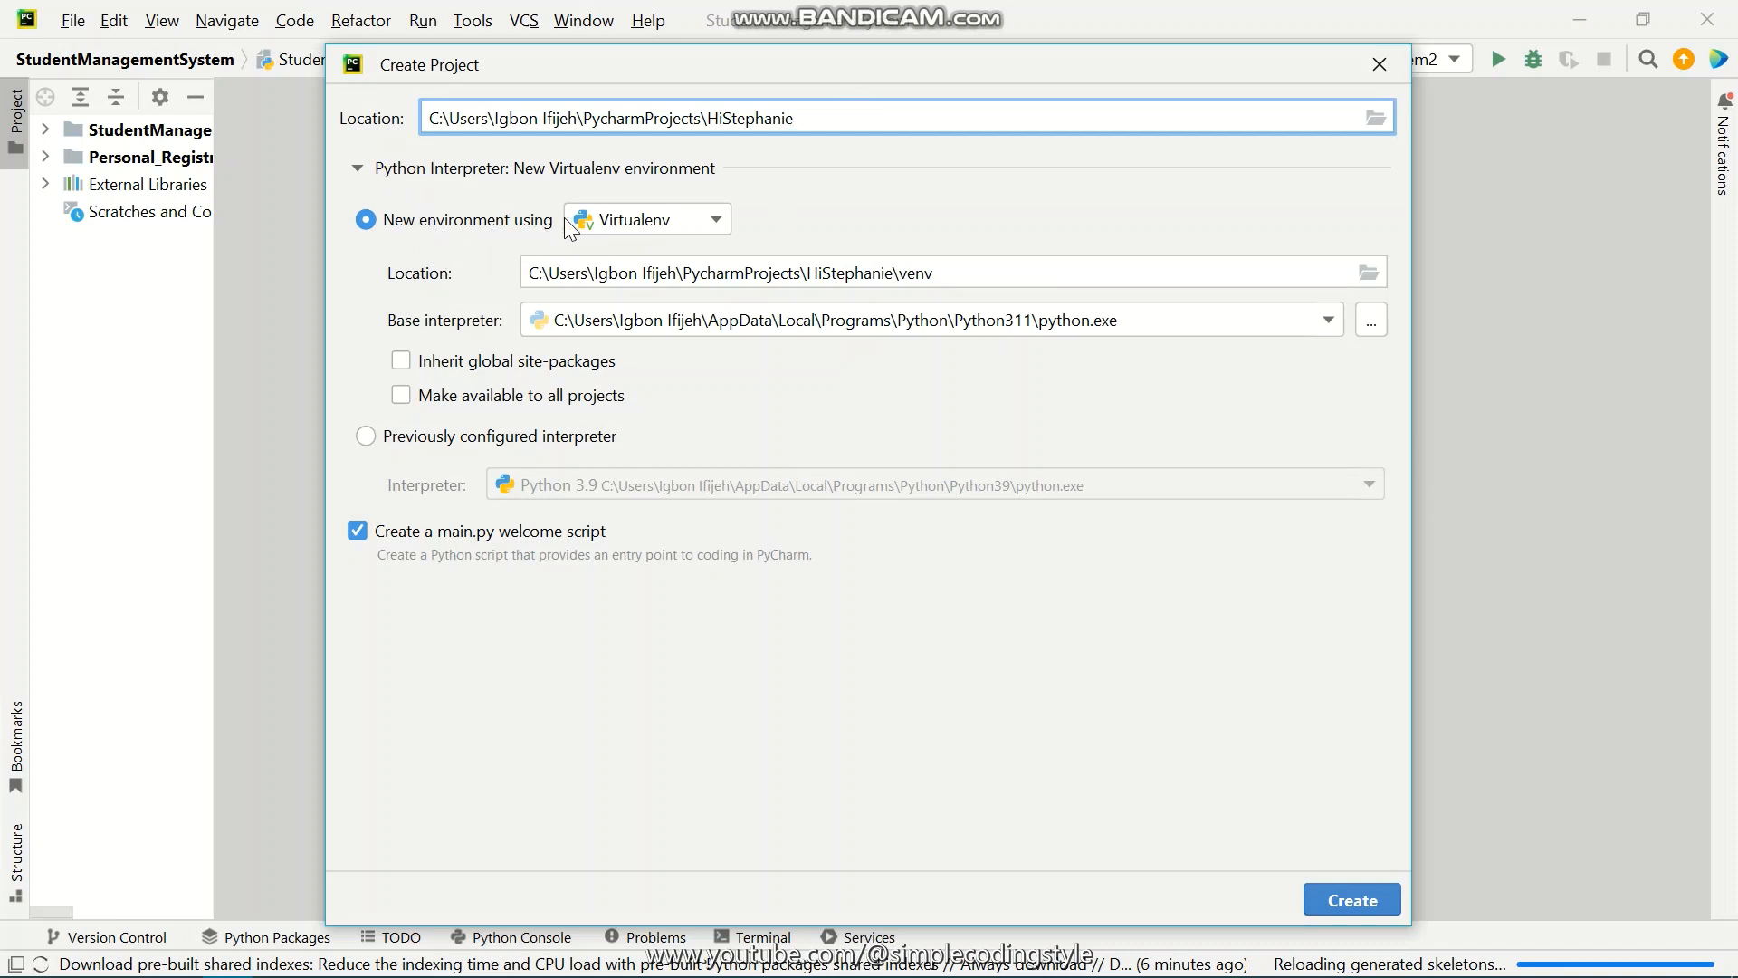
Choose Virtualenv for the new environment and append \Python311 to the environment's location
left_click(713, 223)
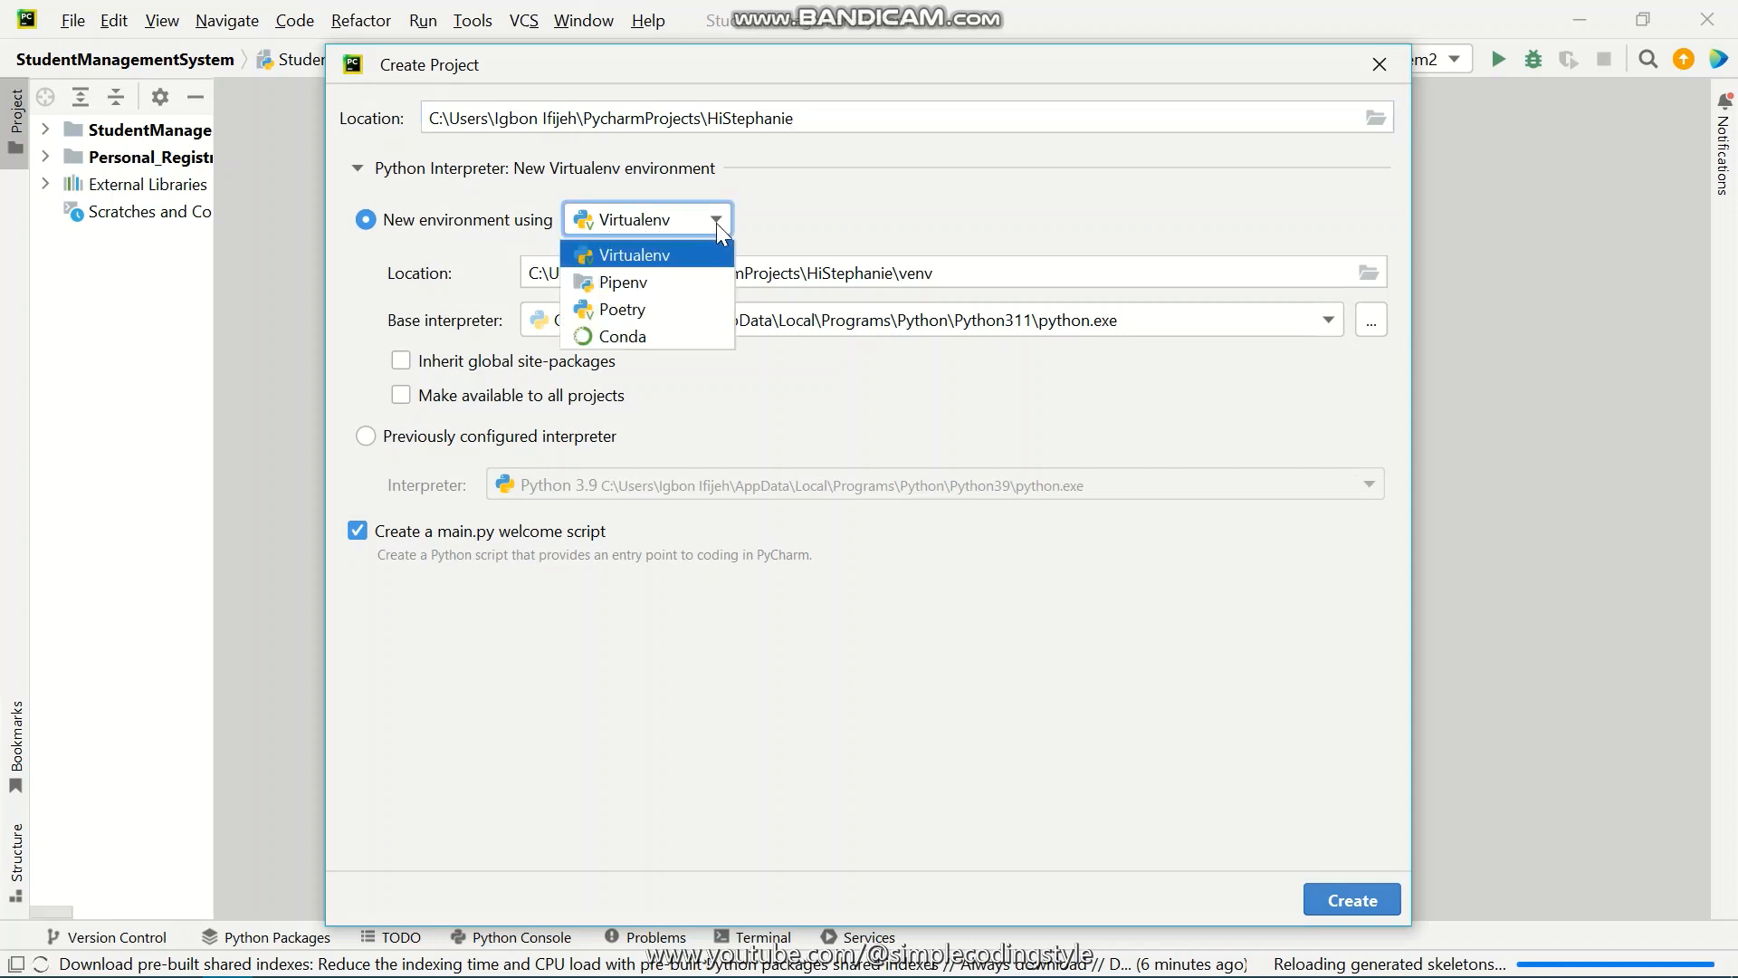
left_click(672, 253)
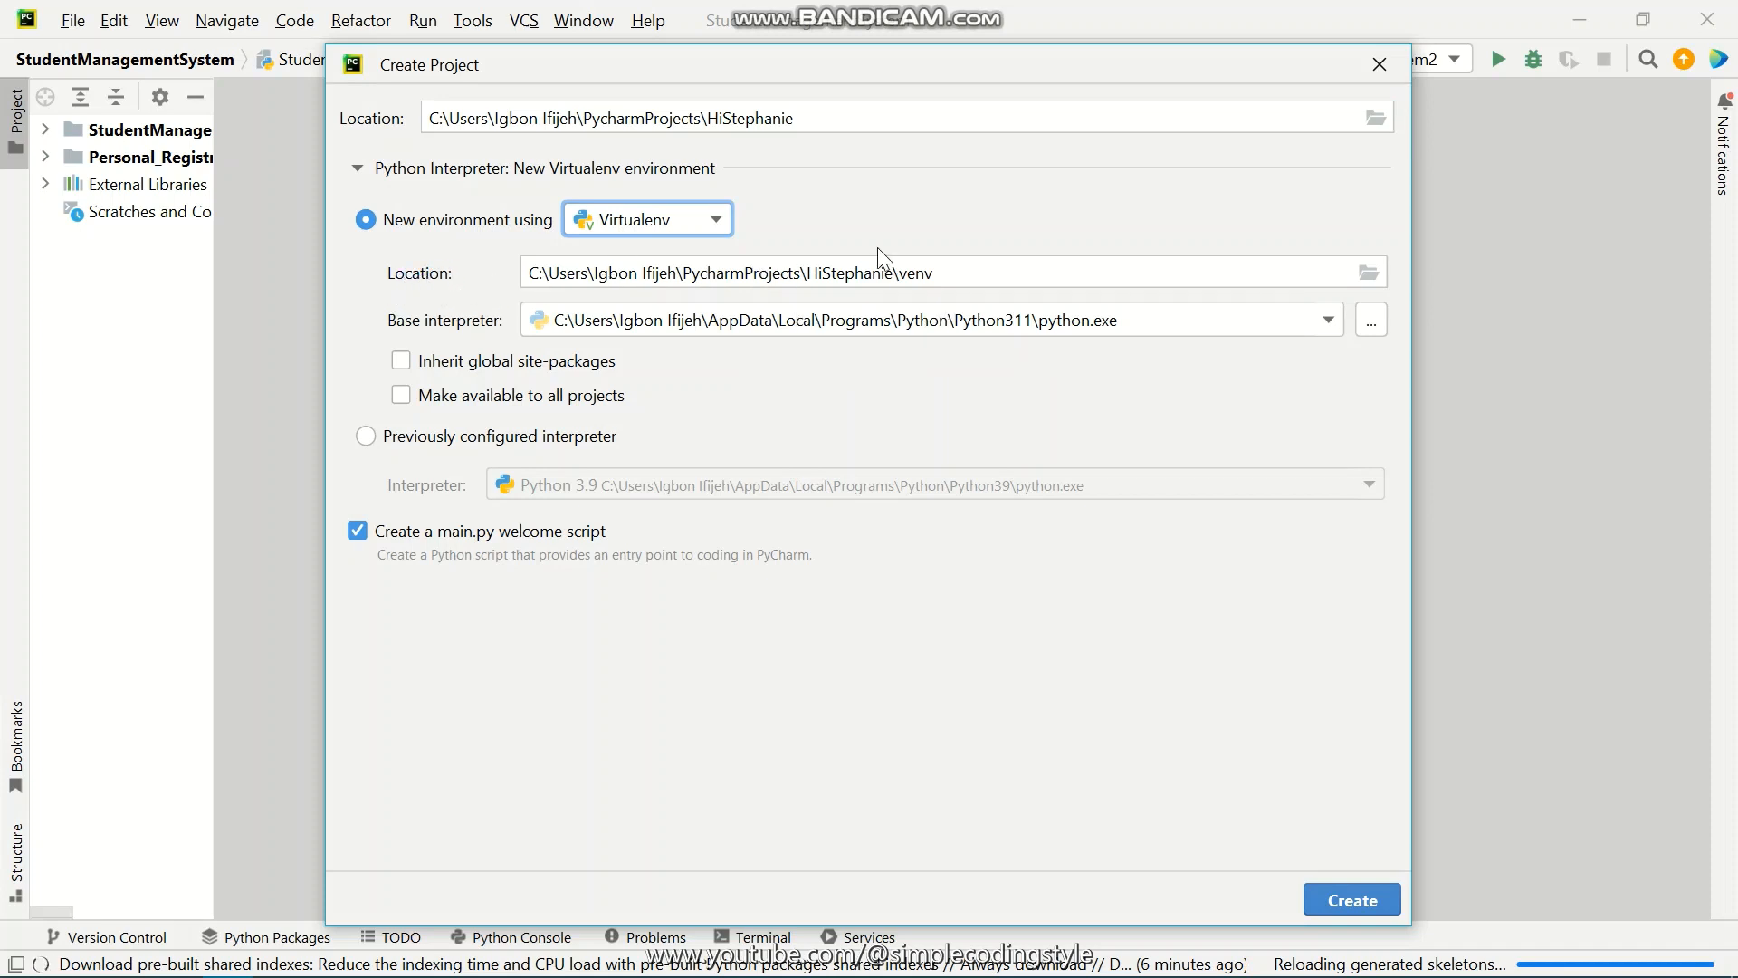
left_click(946, 277)
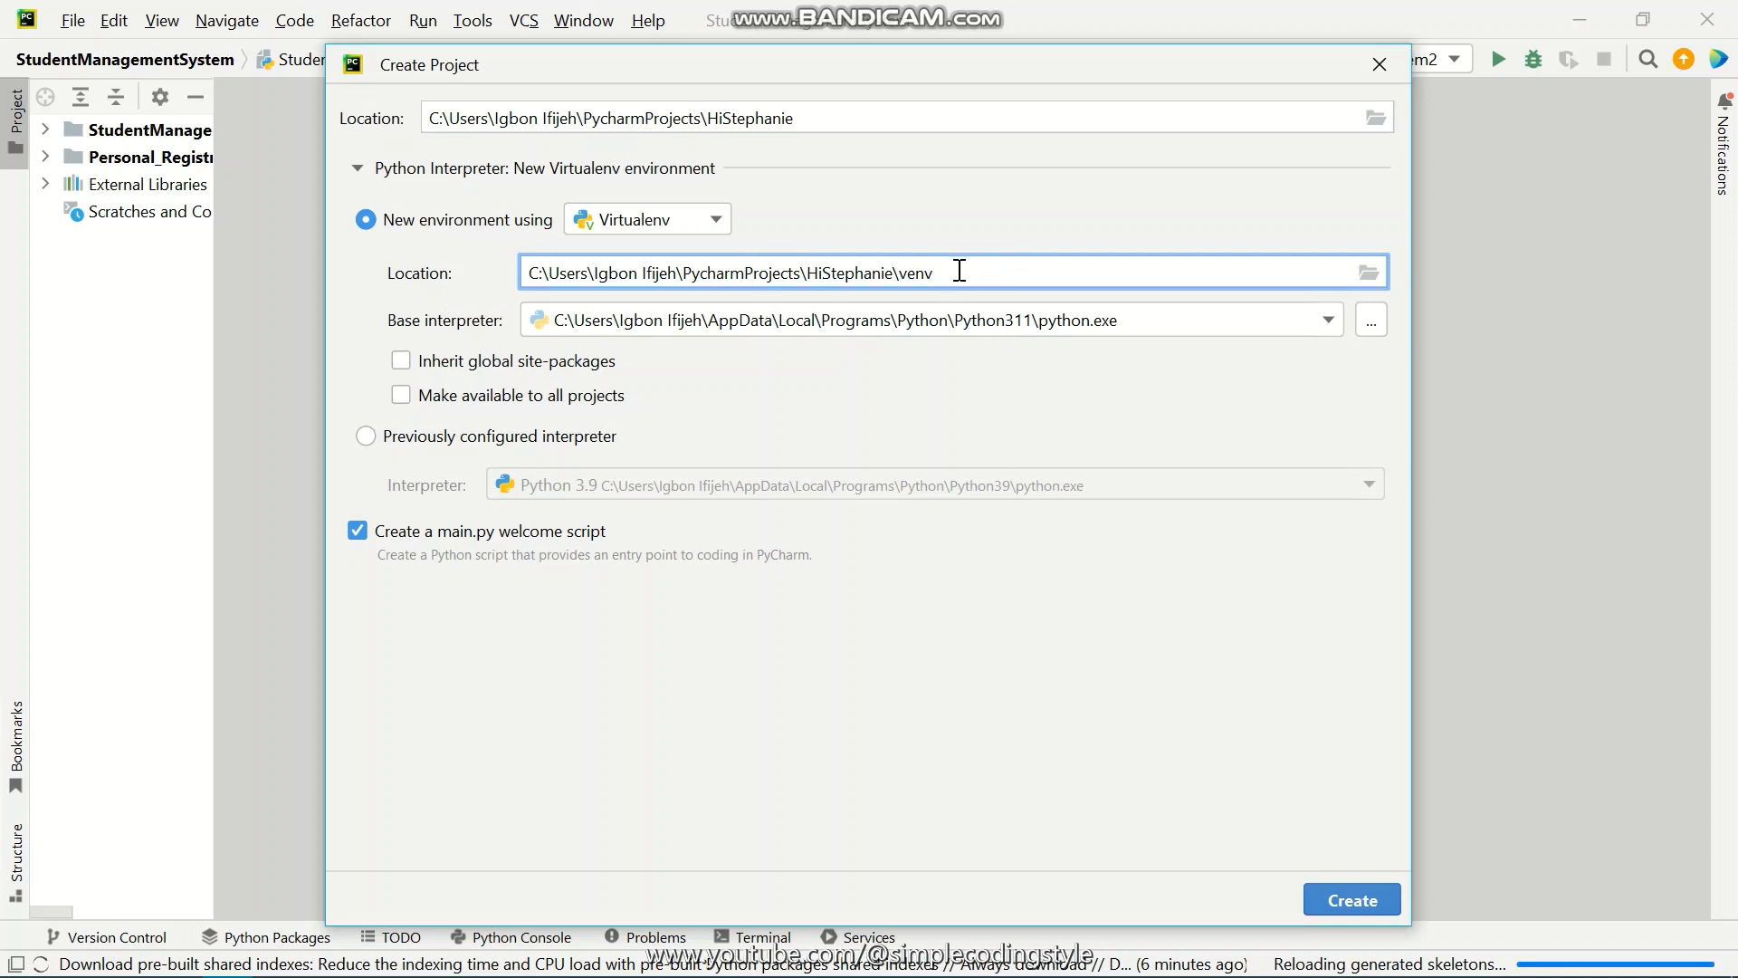
type("\\Python#")
key("BackSpace")
type("311")
Examine the base interpreter choices and the interpreter file browser without changing the selected Python311 interpreter
left_click(1037, 326)
left_click(1041, 325)
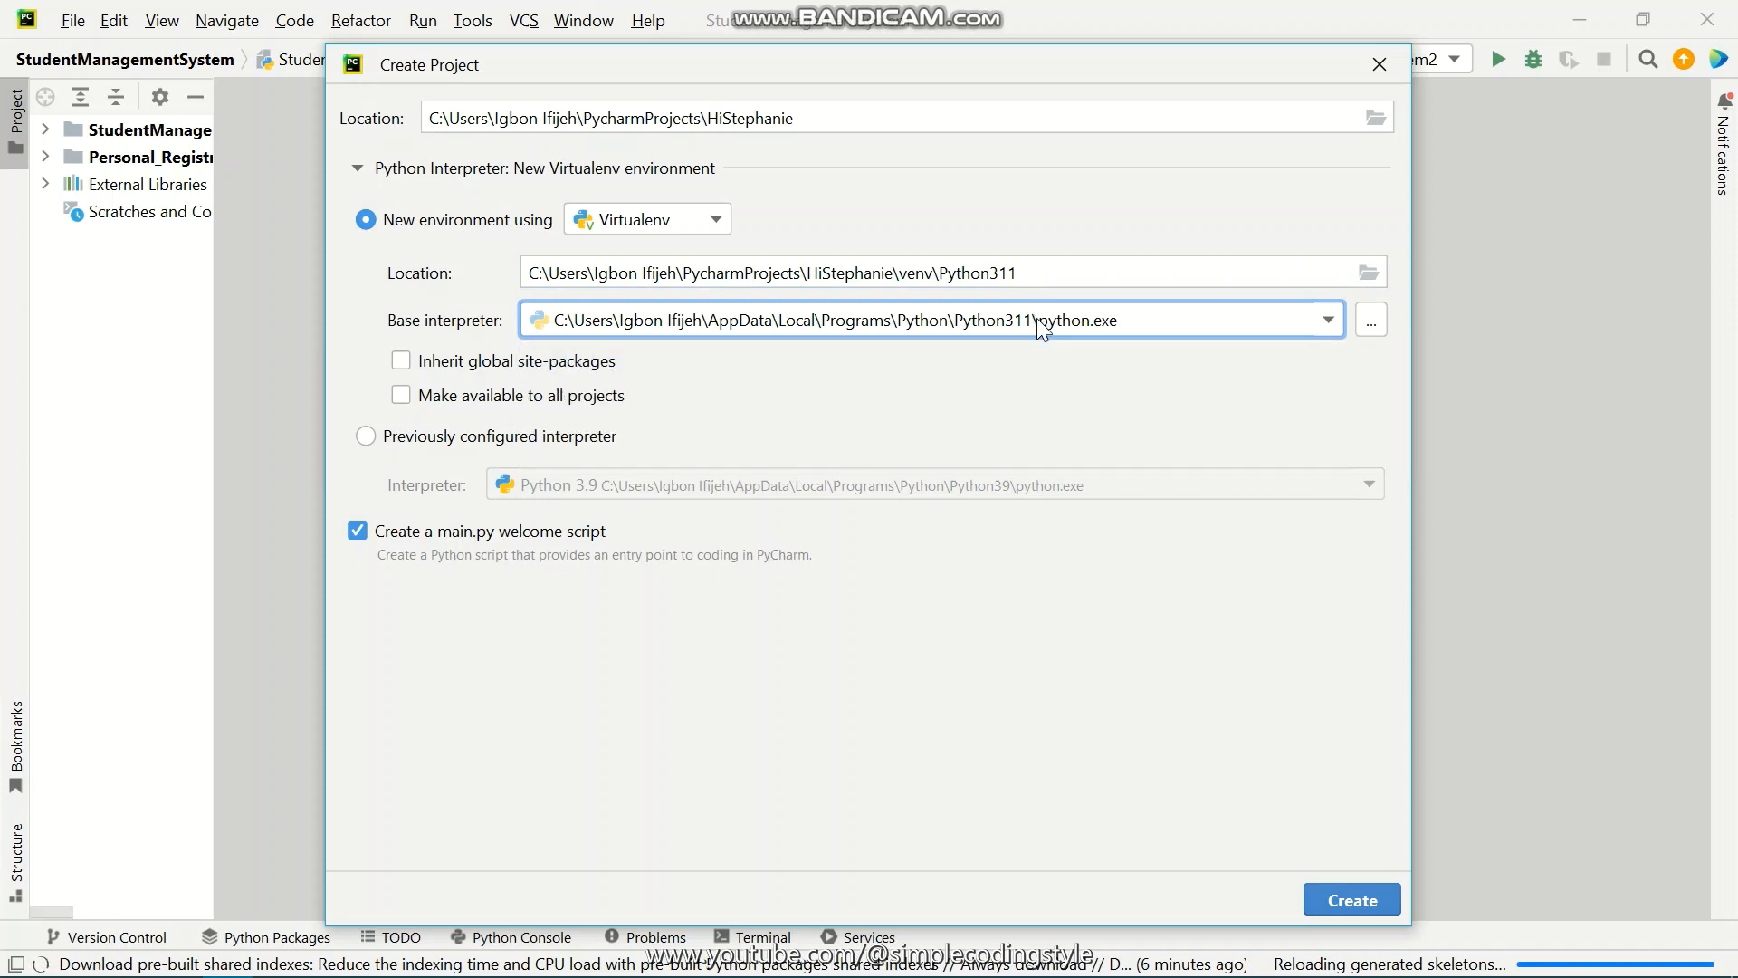
left_click(1034, 269)
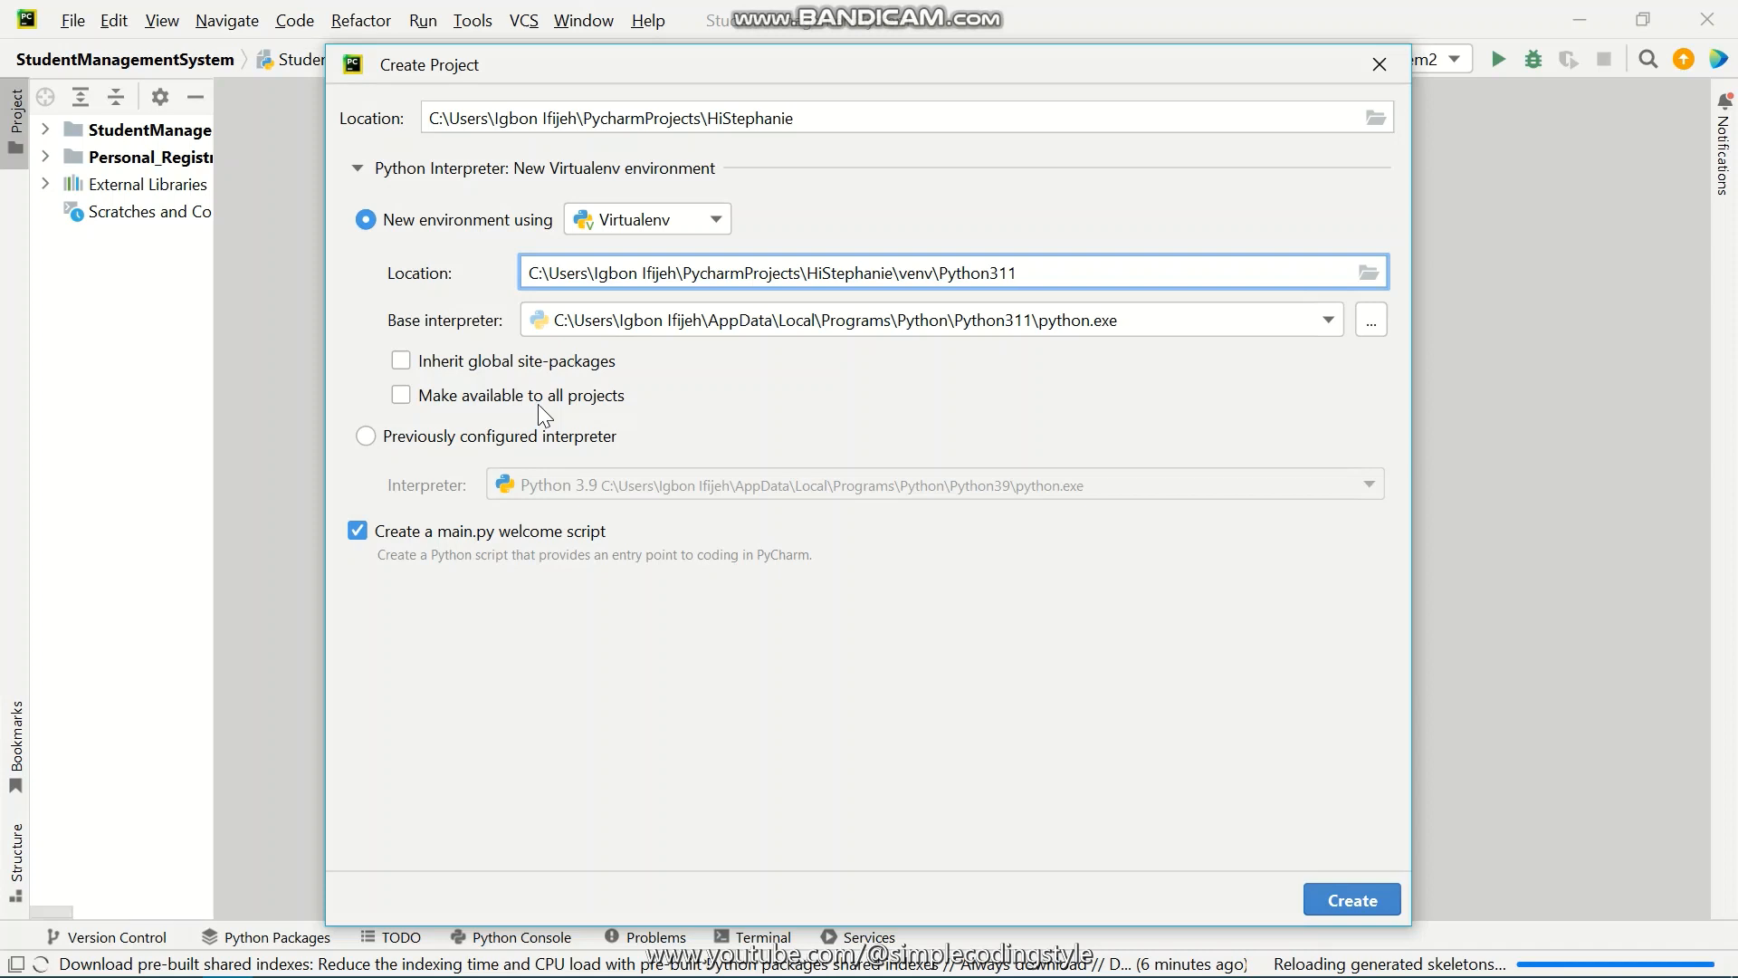
left_click(1372, 322)
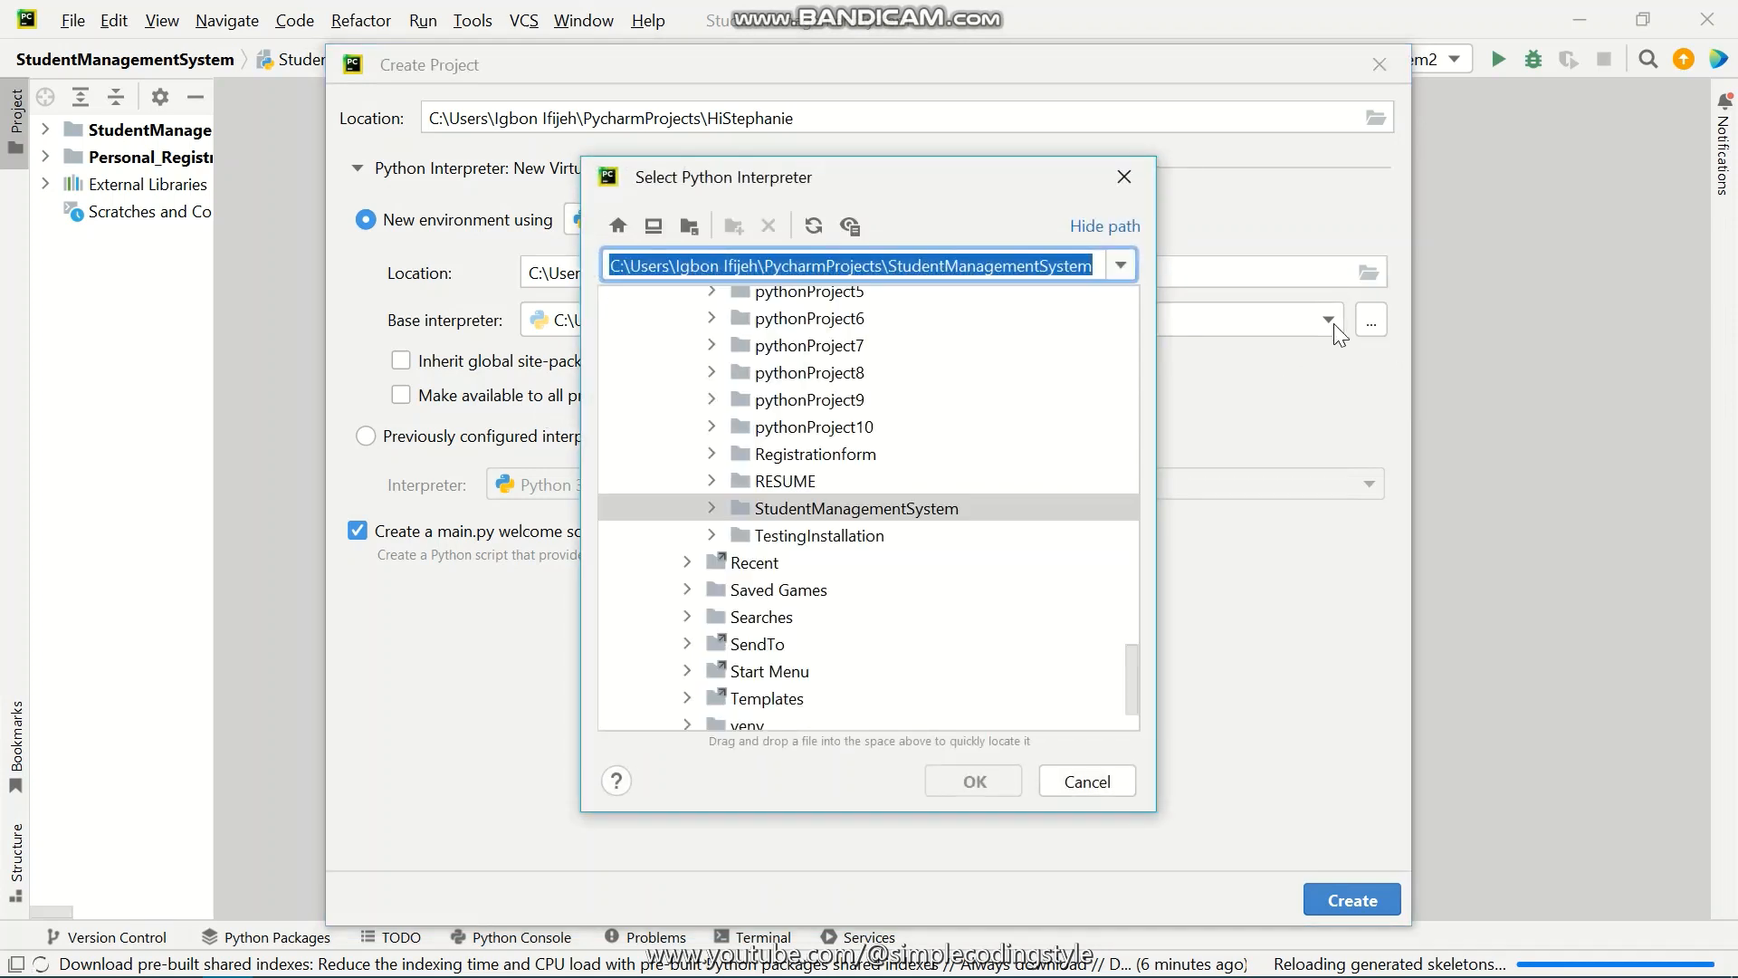
left_click(1127, 178)
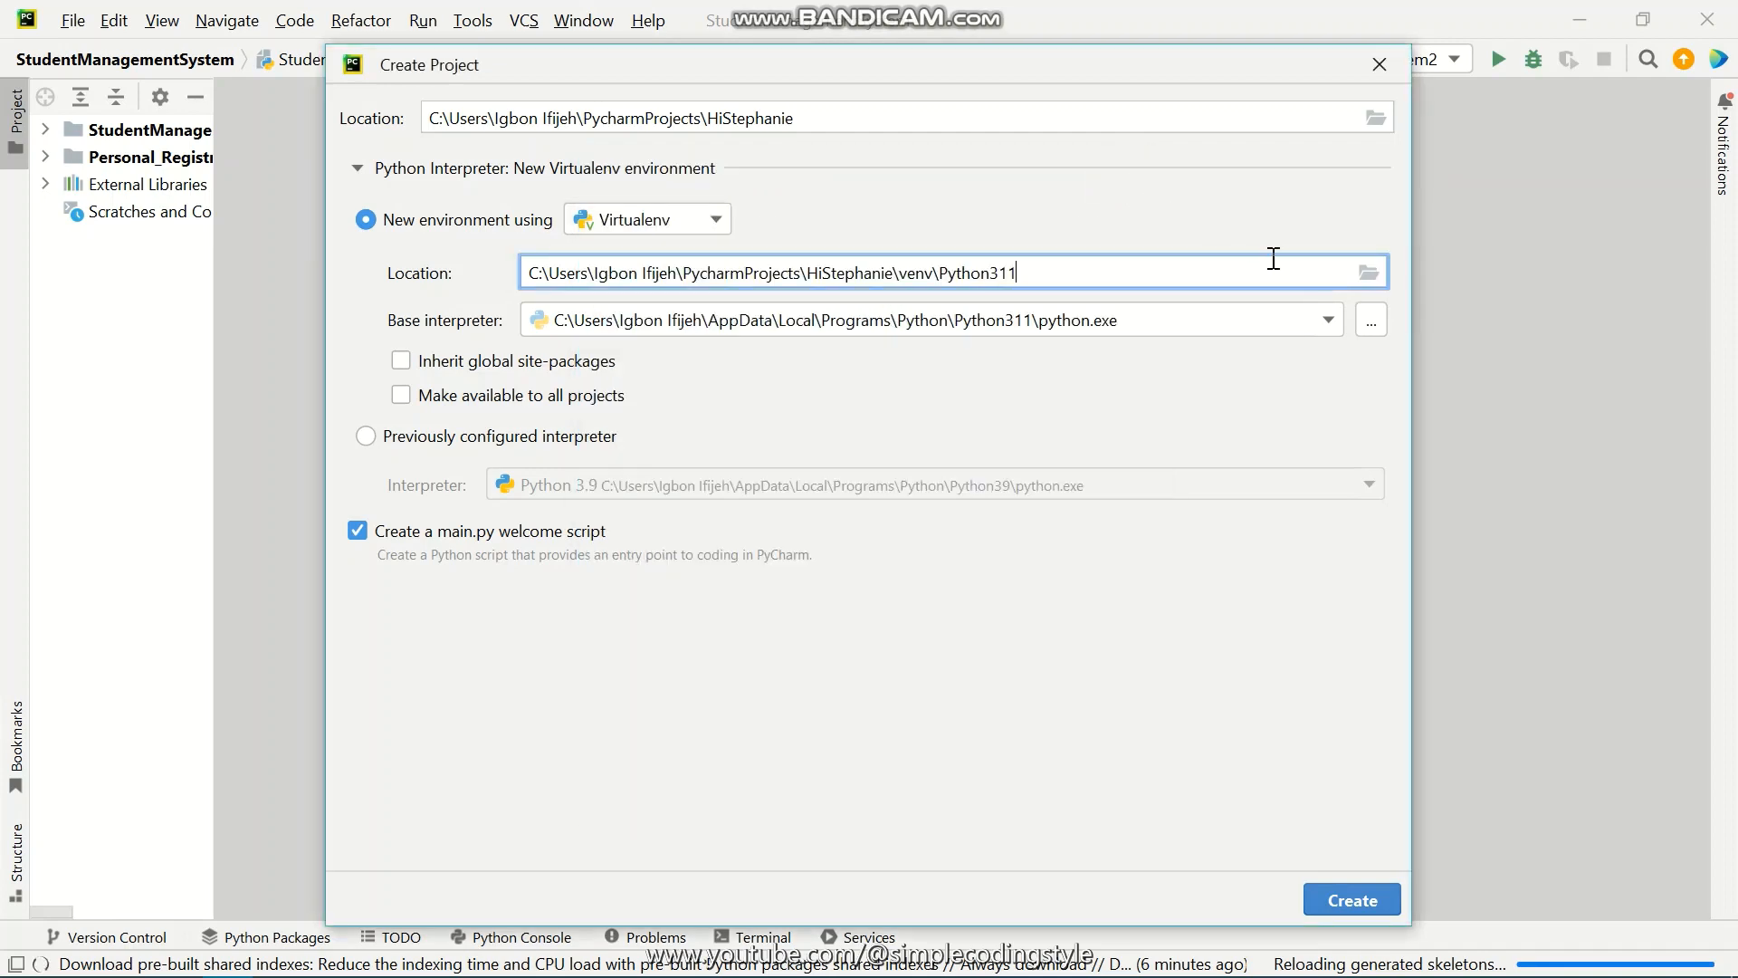
left_click(1383, 324)
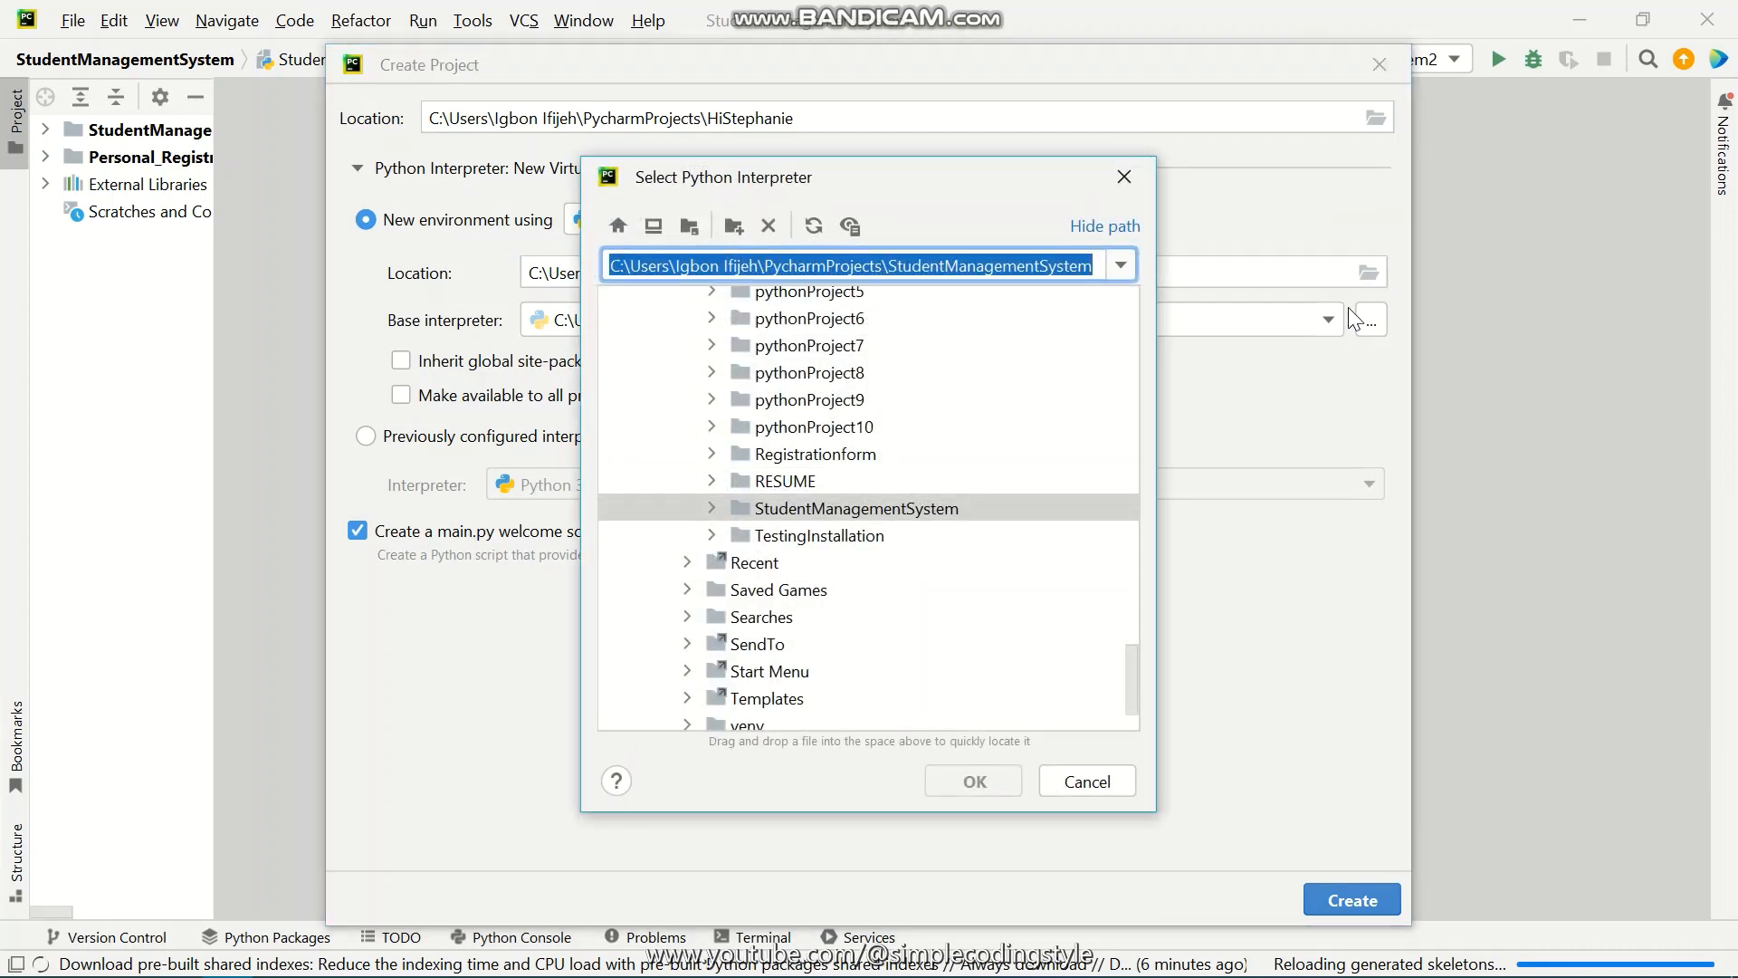
left_click(1088, 780)
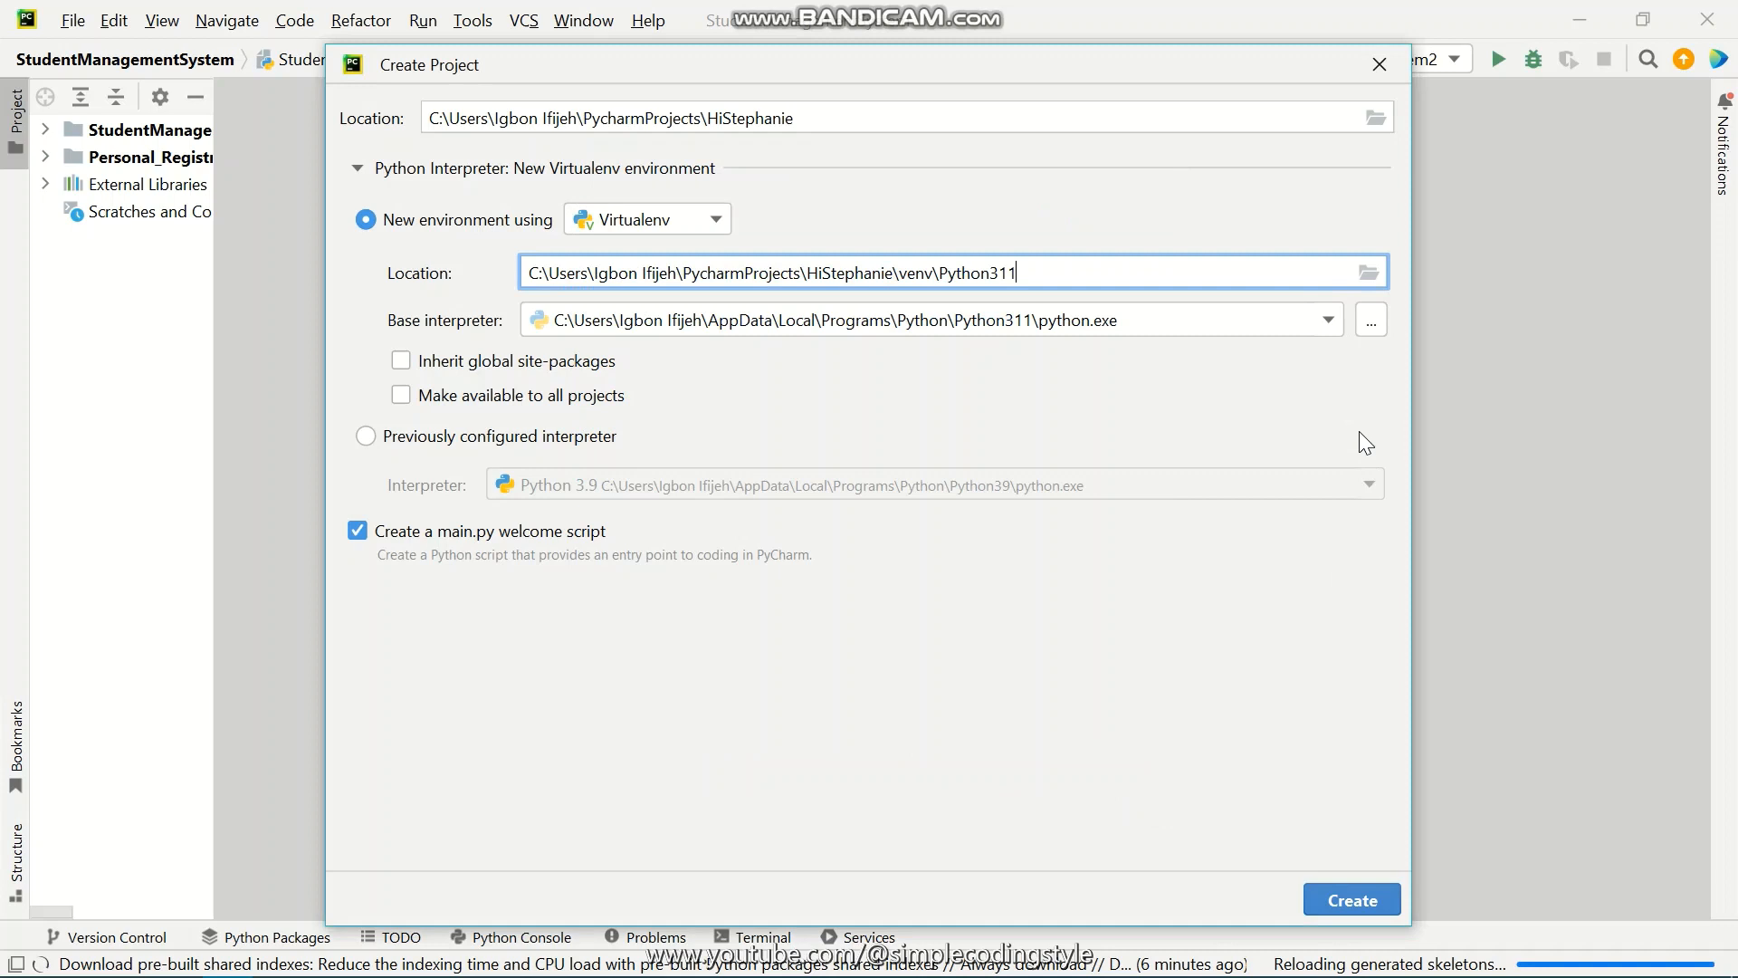
left_click(1329, 321)
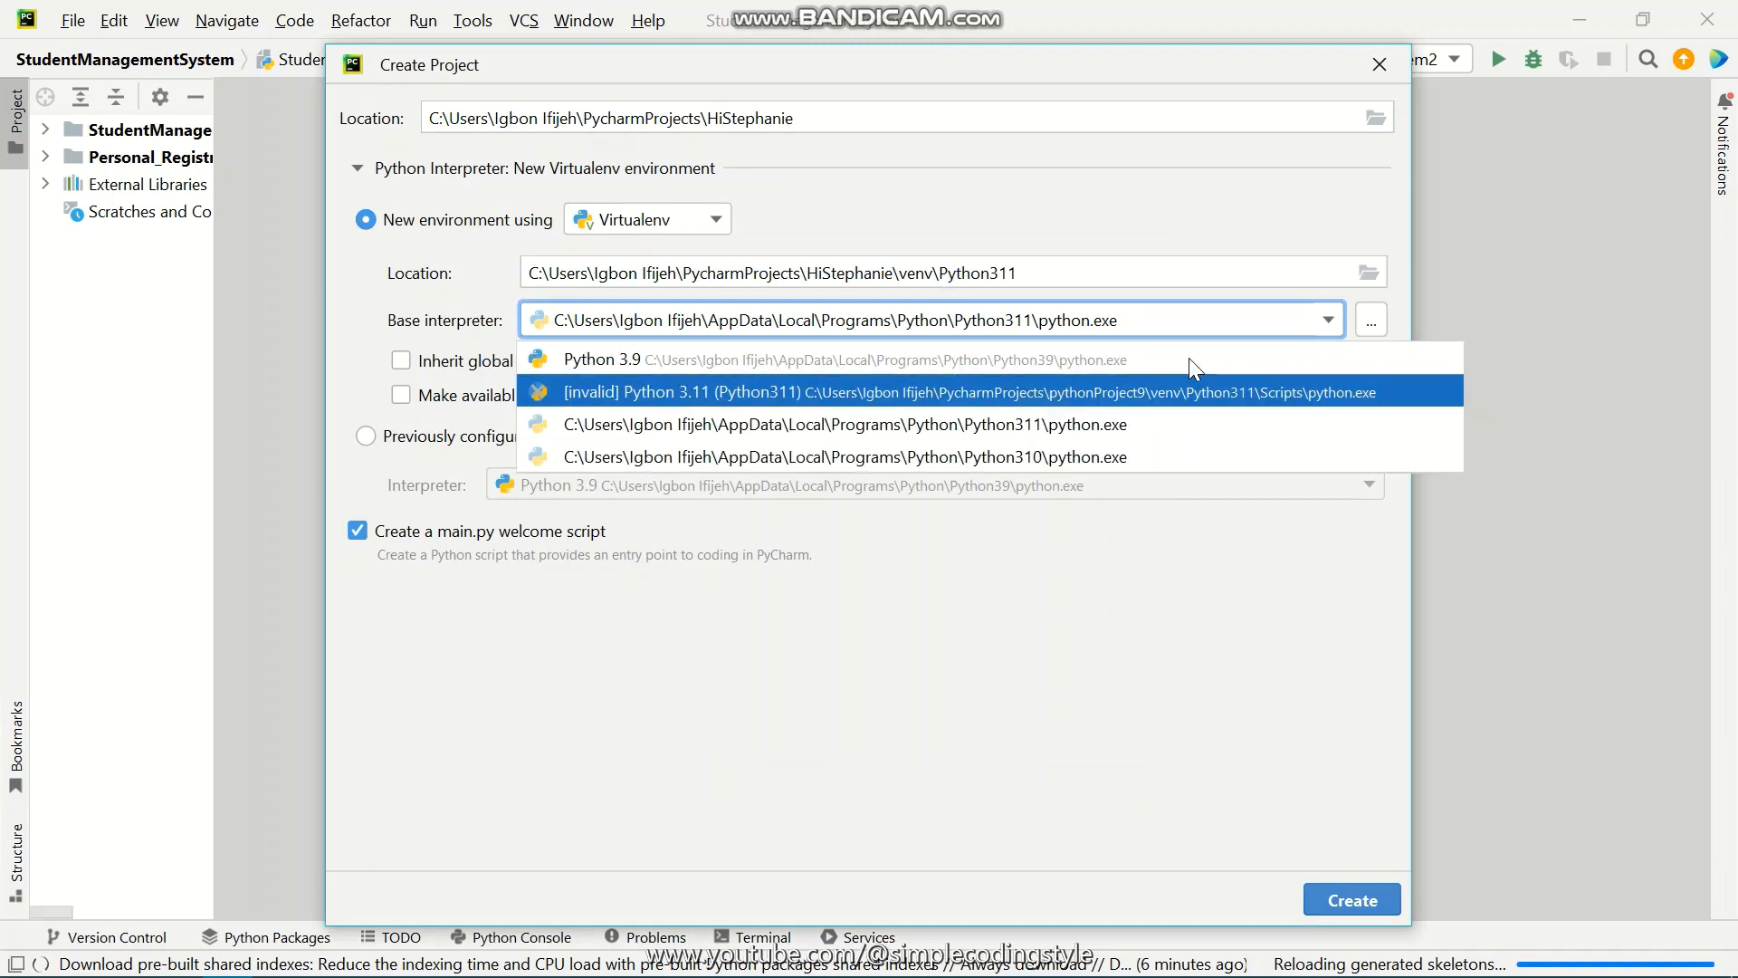
left_click(1163, 685)
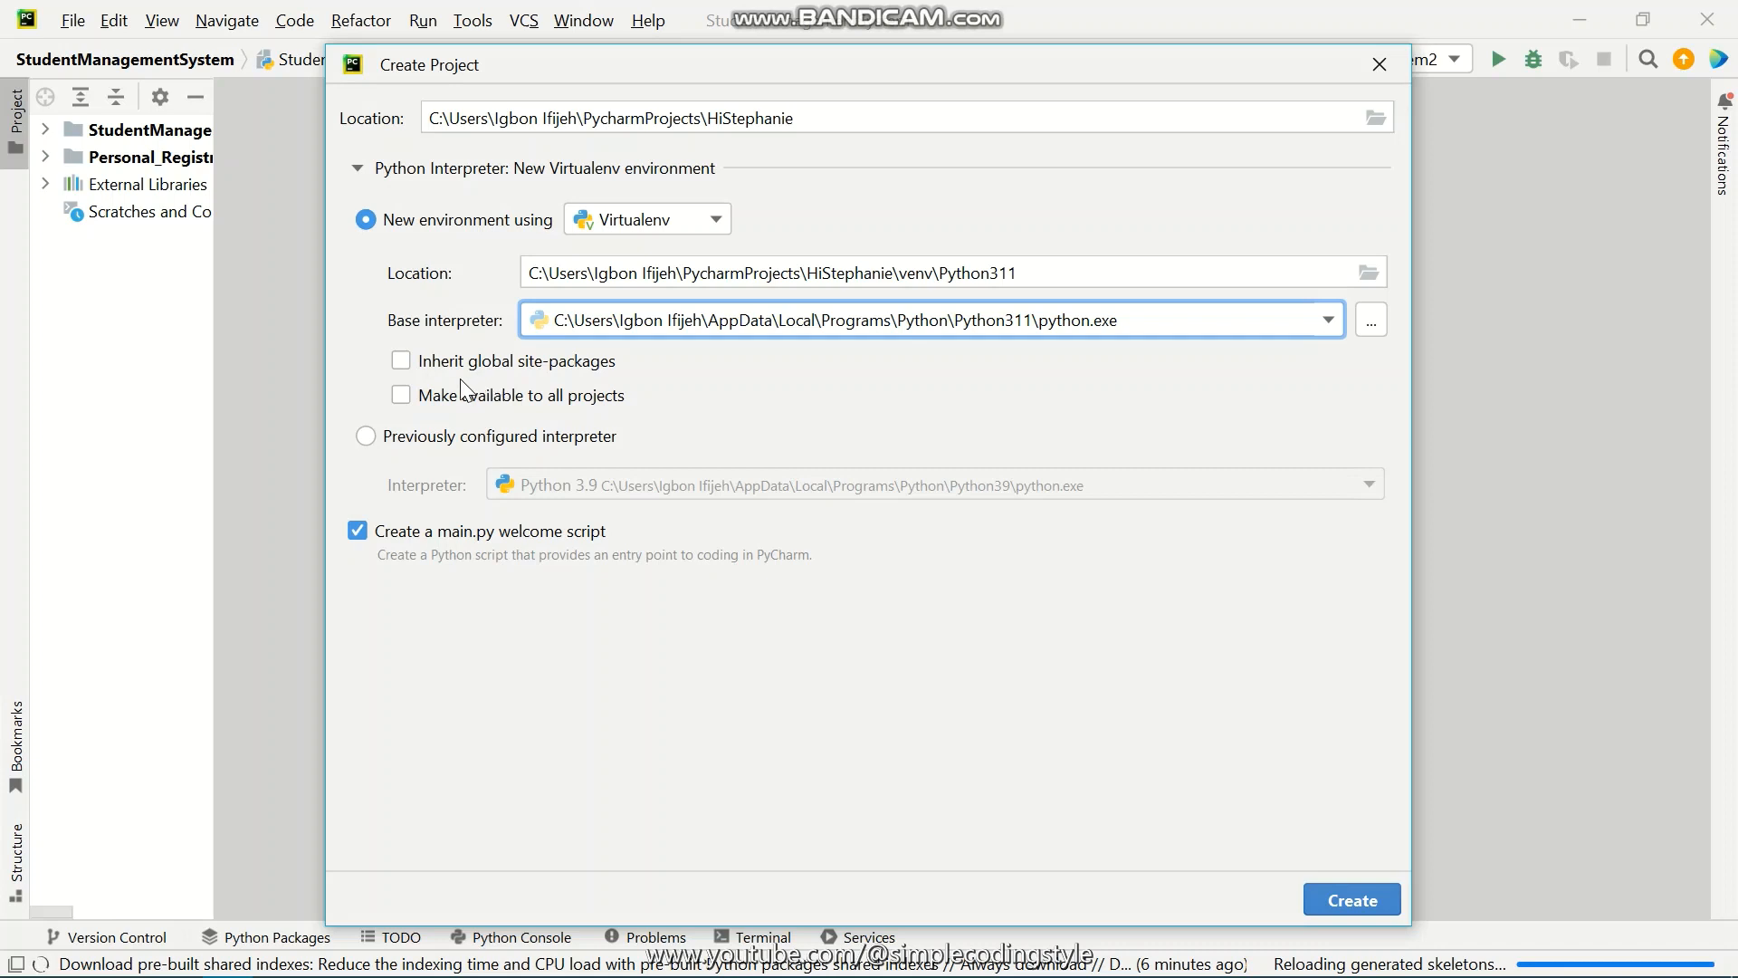
Enable Inherit global site-packages and Make available to all projects, and select Python 3.11 (Python) as the previously configured interpreter
left_click(401, 361)
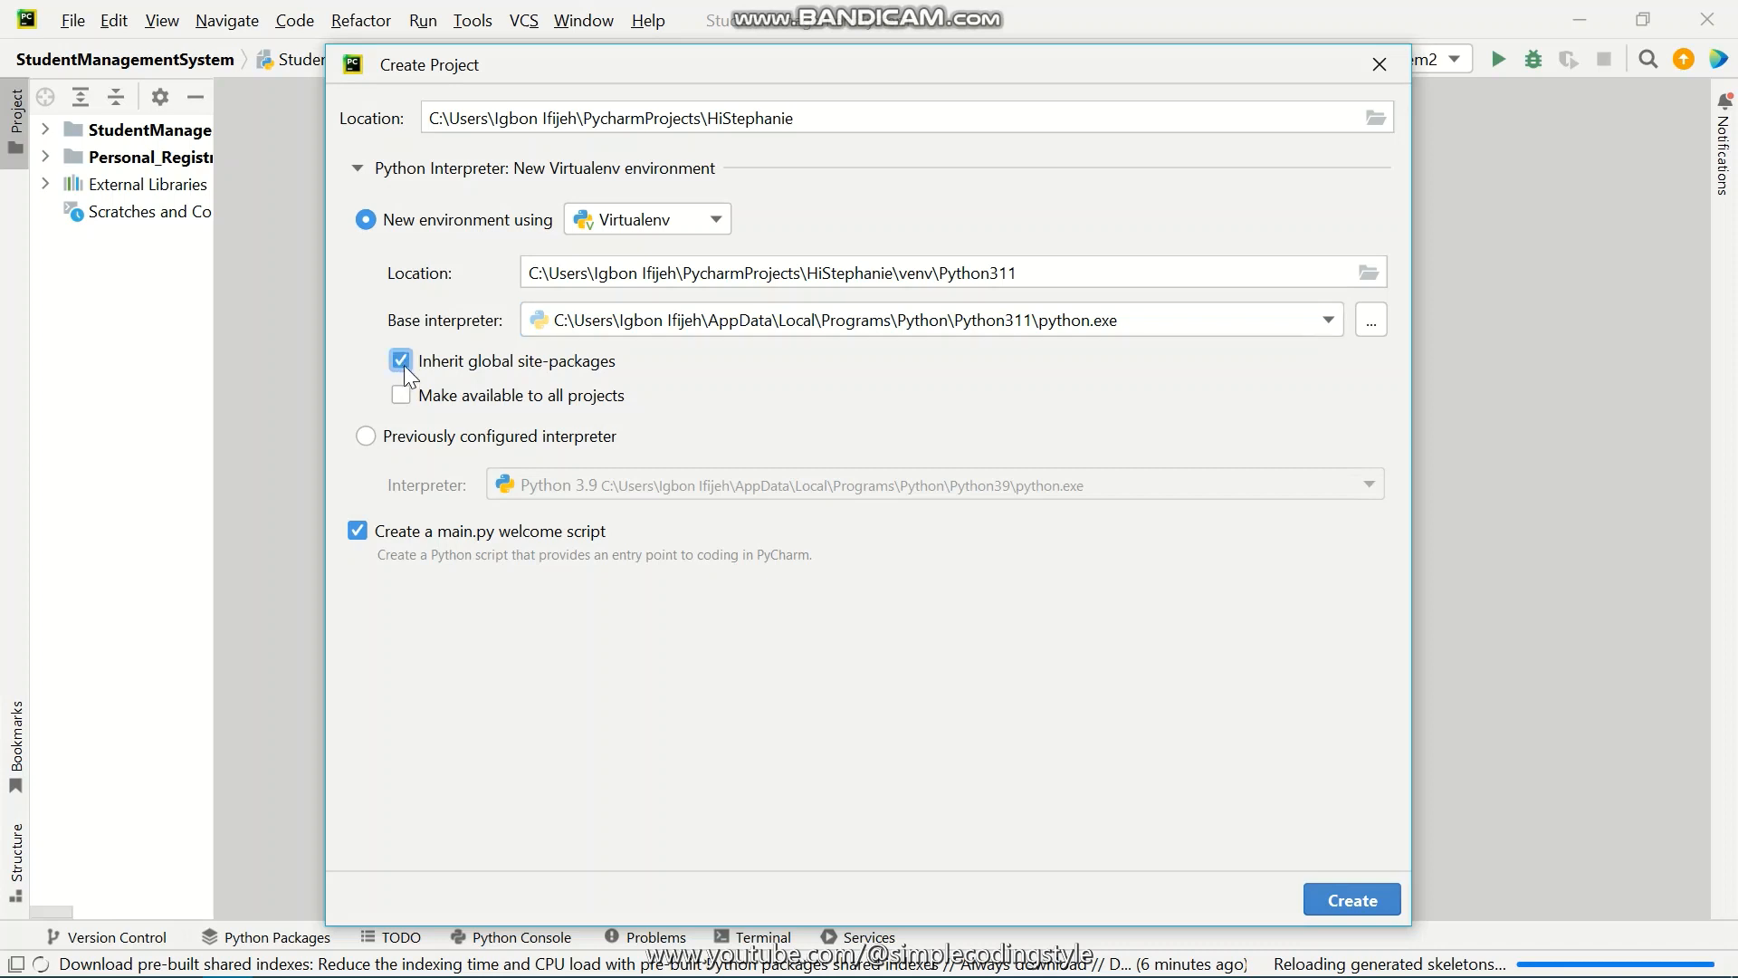
left_click(400, 397)
left_click(363, 431)
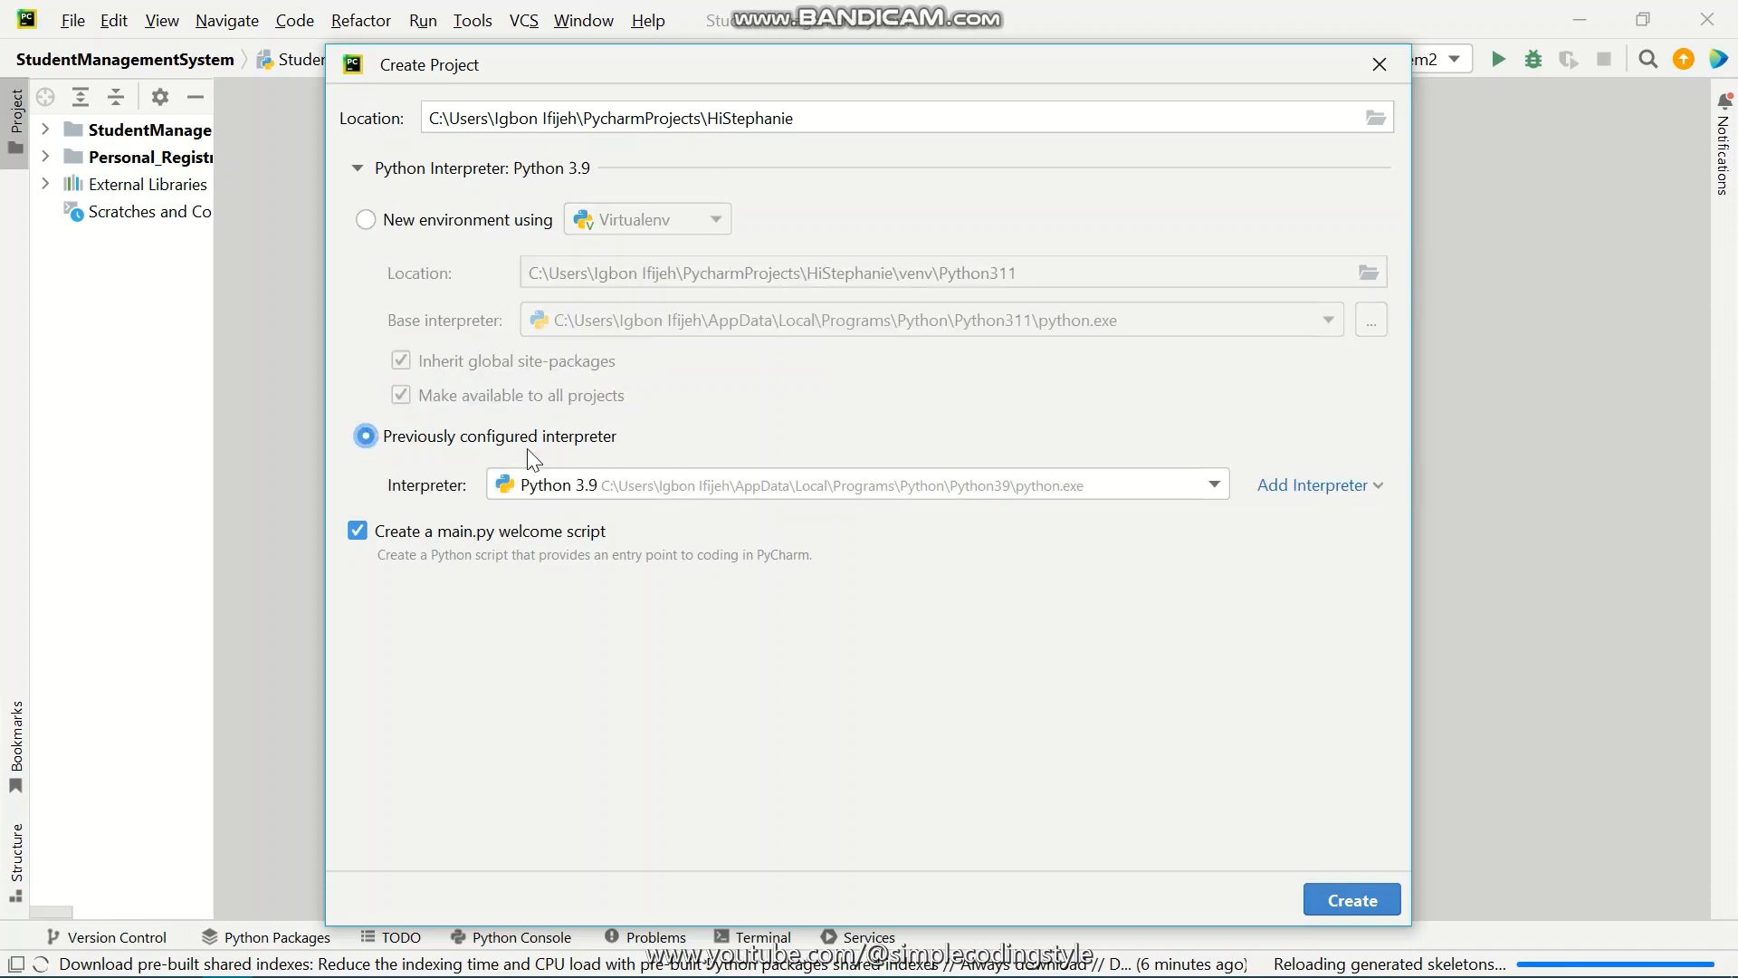
left_click(1213, 485)
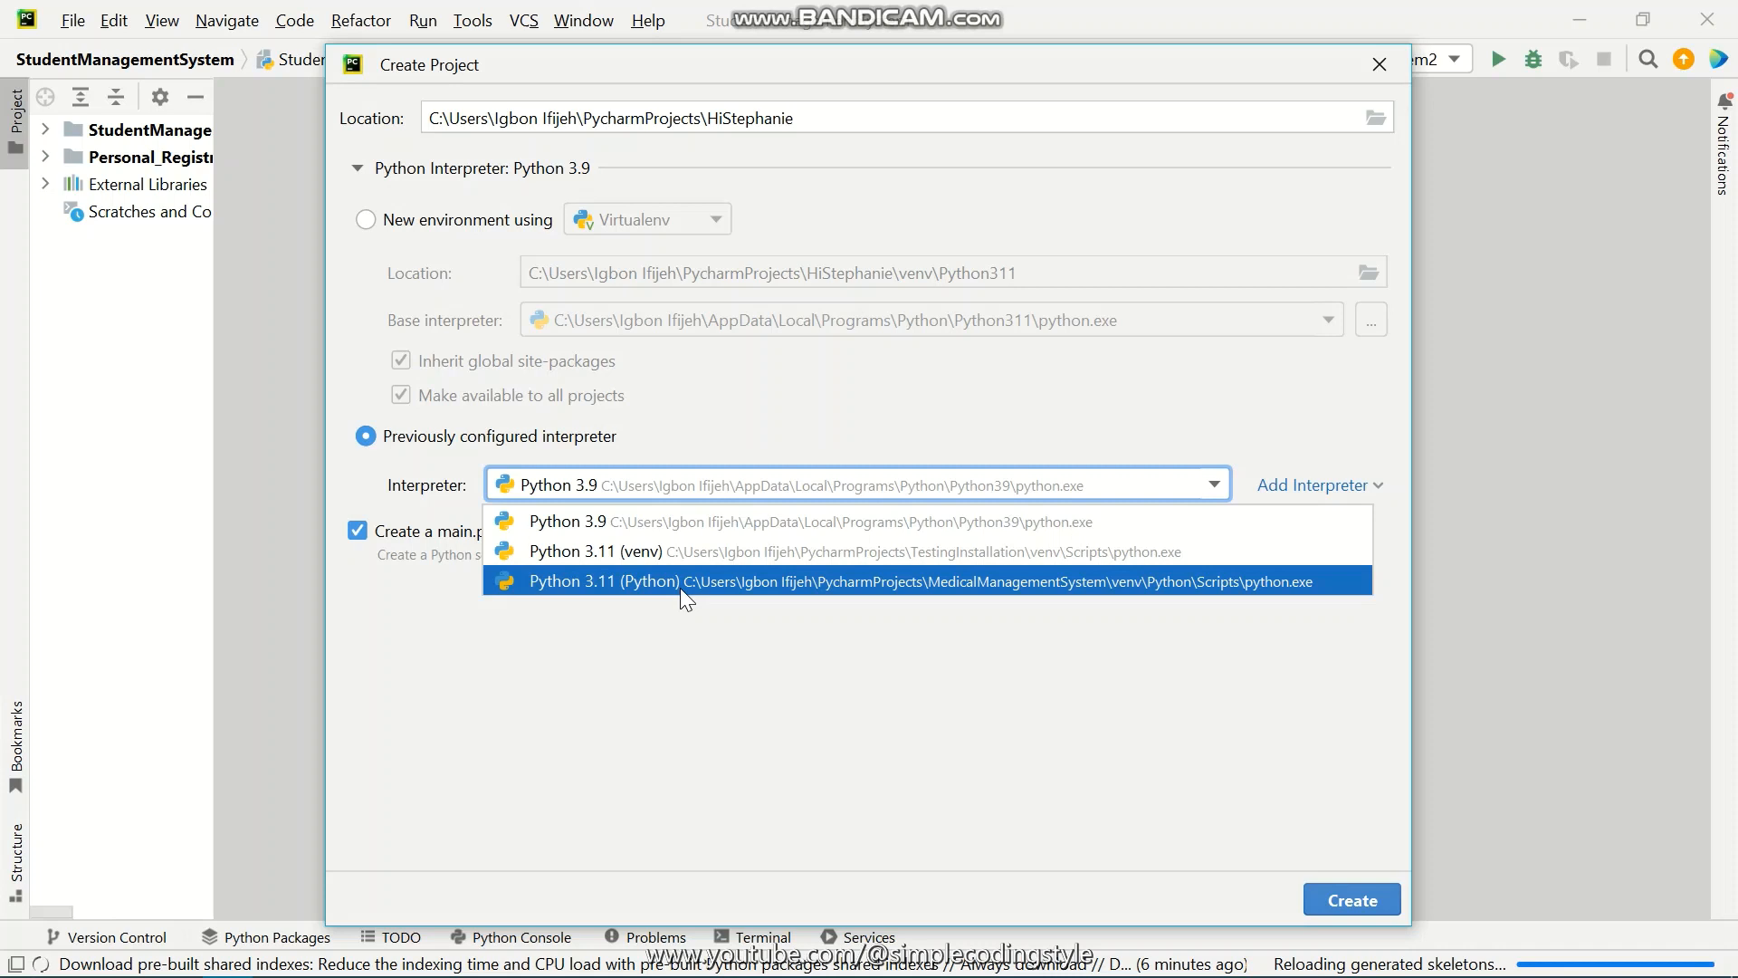
left_click(605, 583)
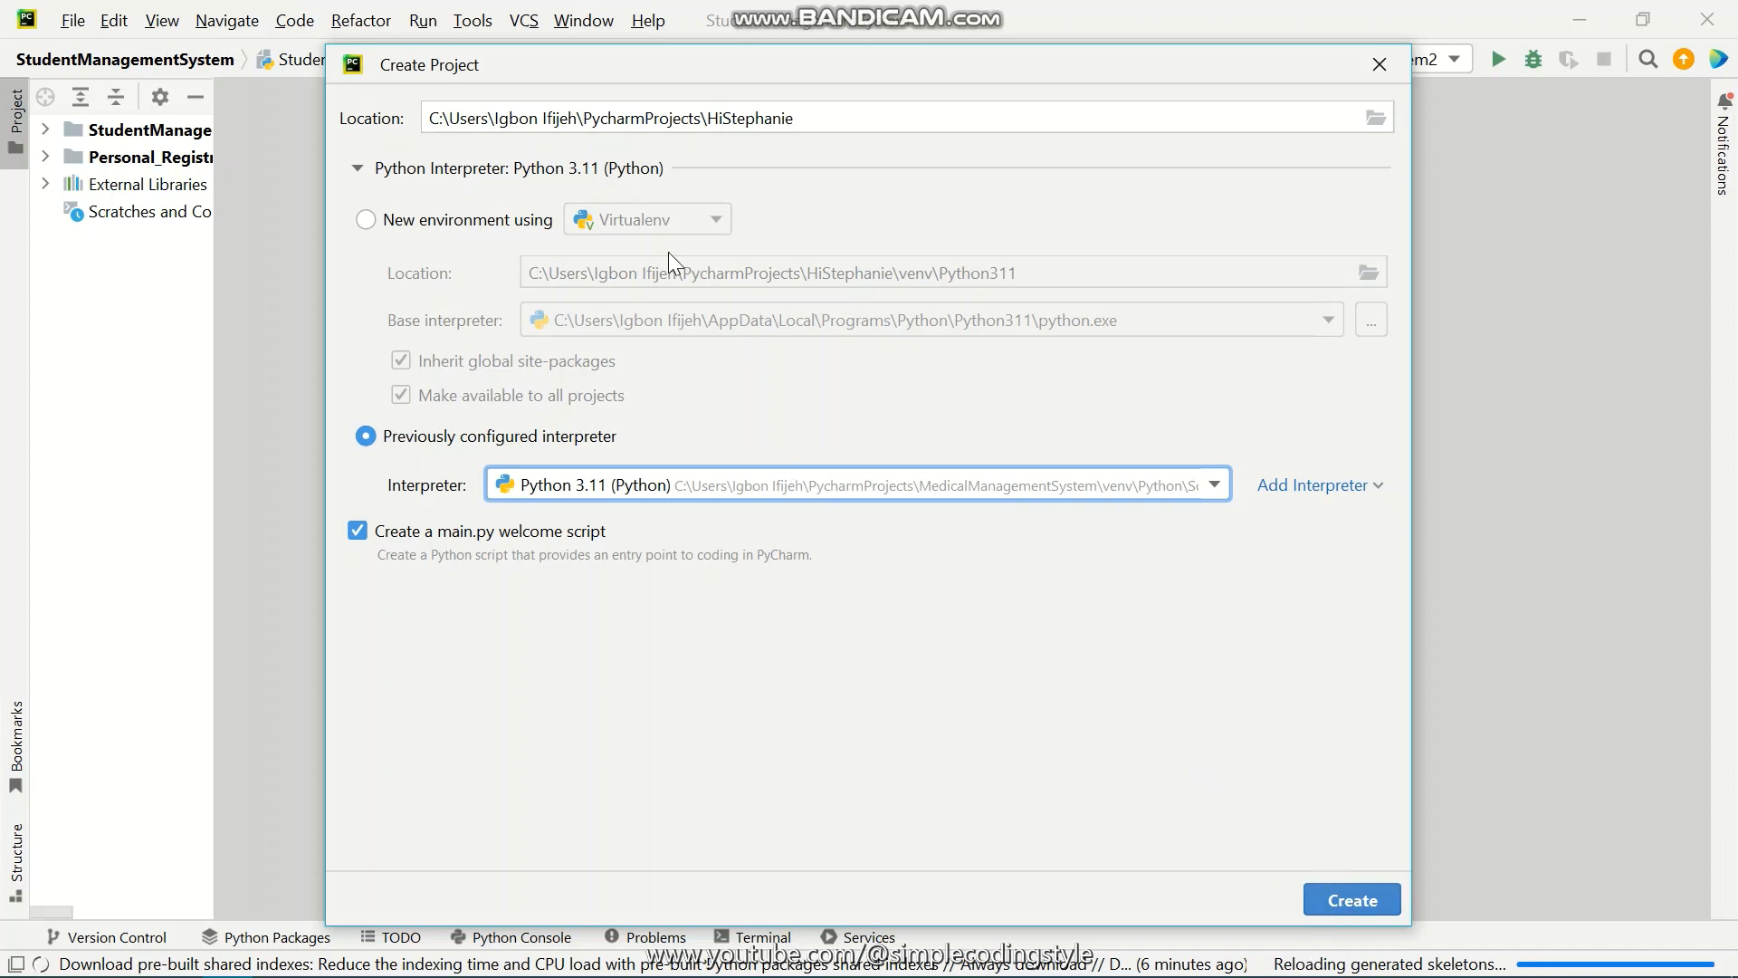
Create the project in the current window and narrow the project tree to widen the code editor
left_click(1343, 900)
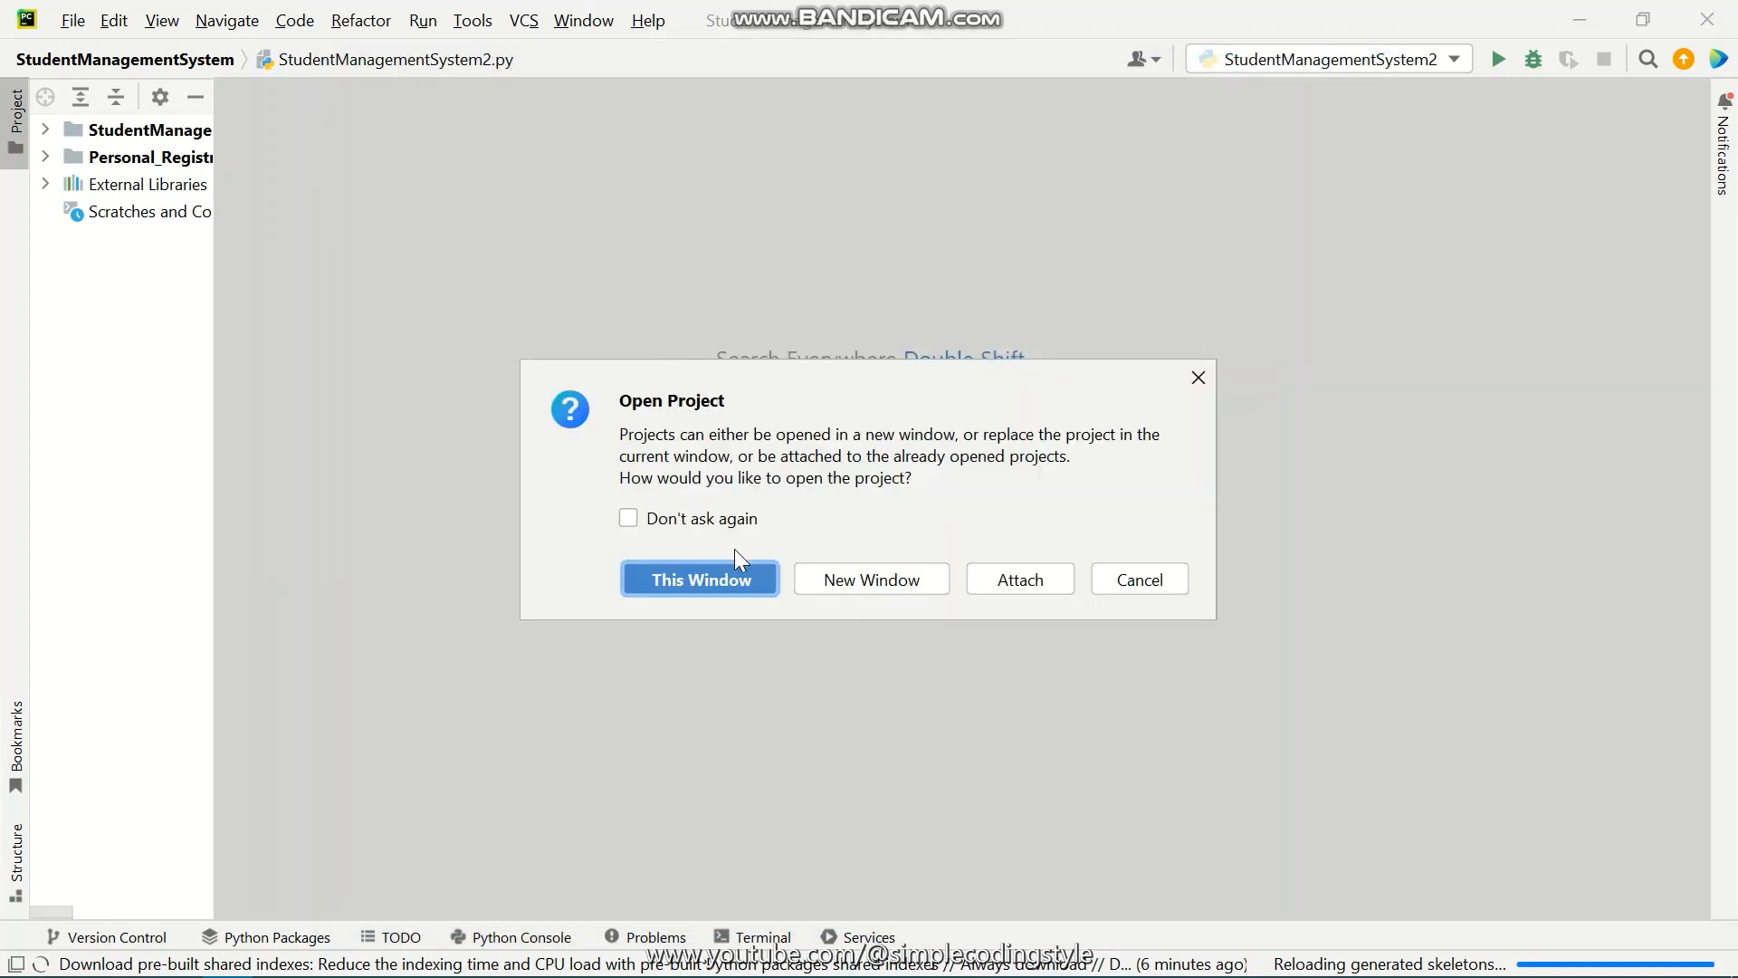
left_click(715, 584)
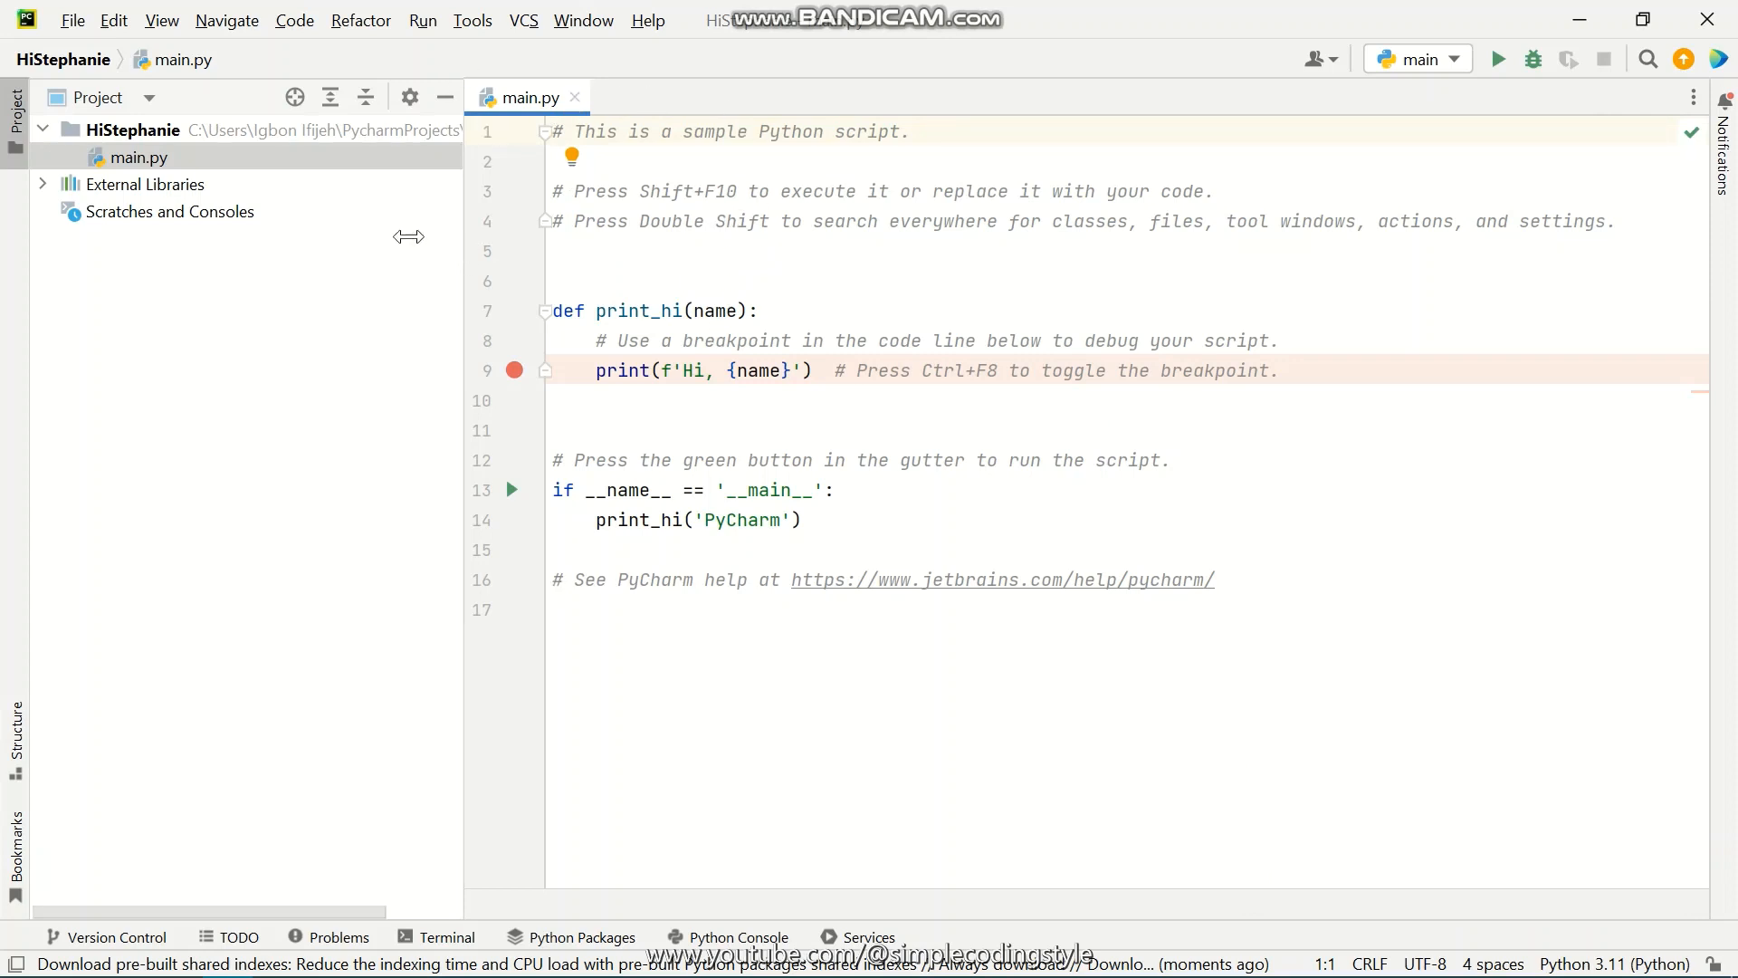
left_click_drag(408, 236, 118, 236)
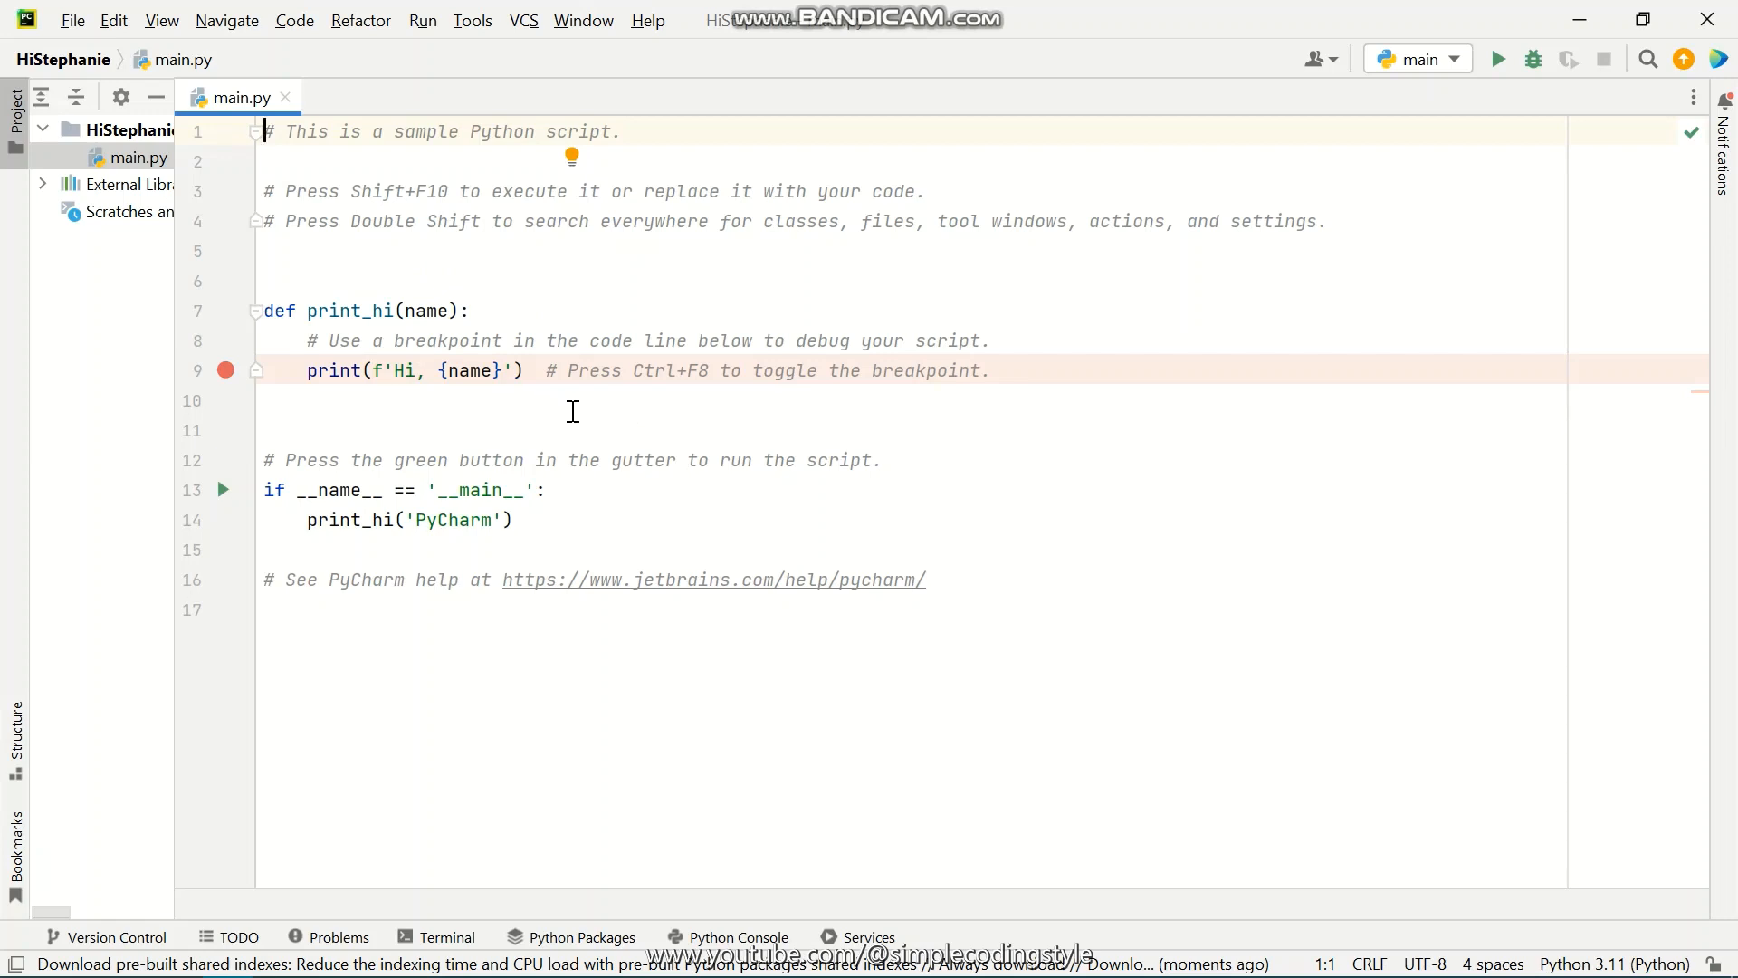
Run the sample main.py script and review its code alongside the output
left_click(1498, 59)
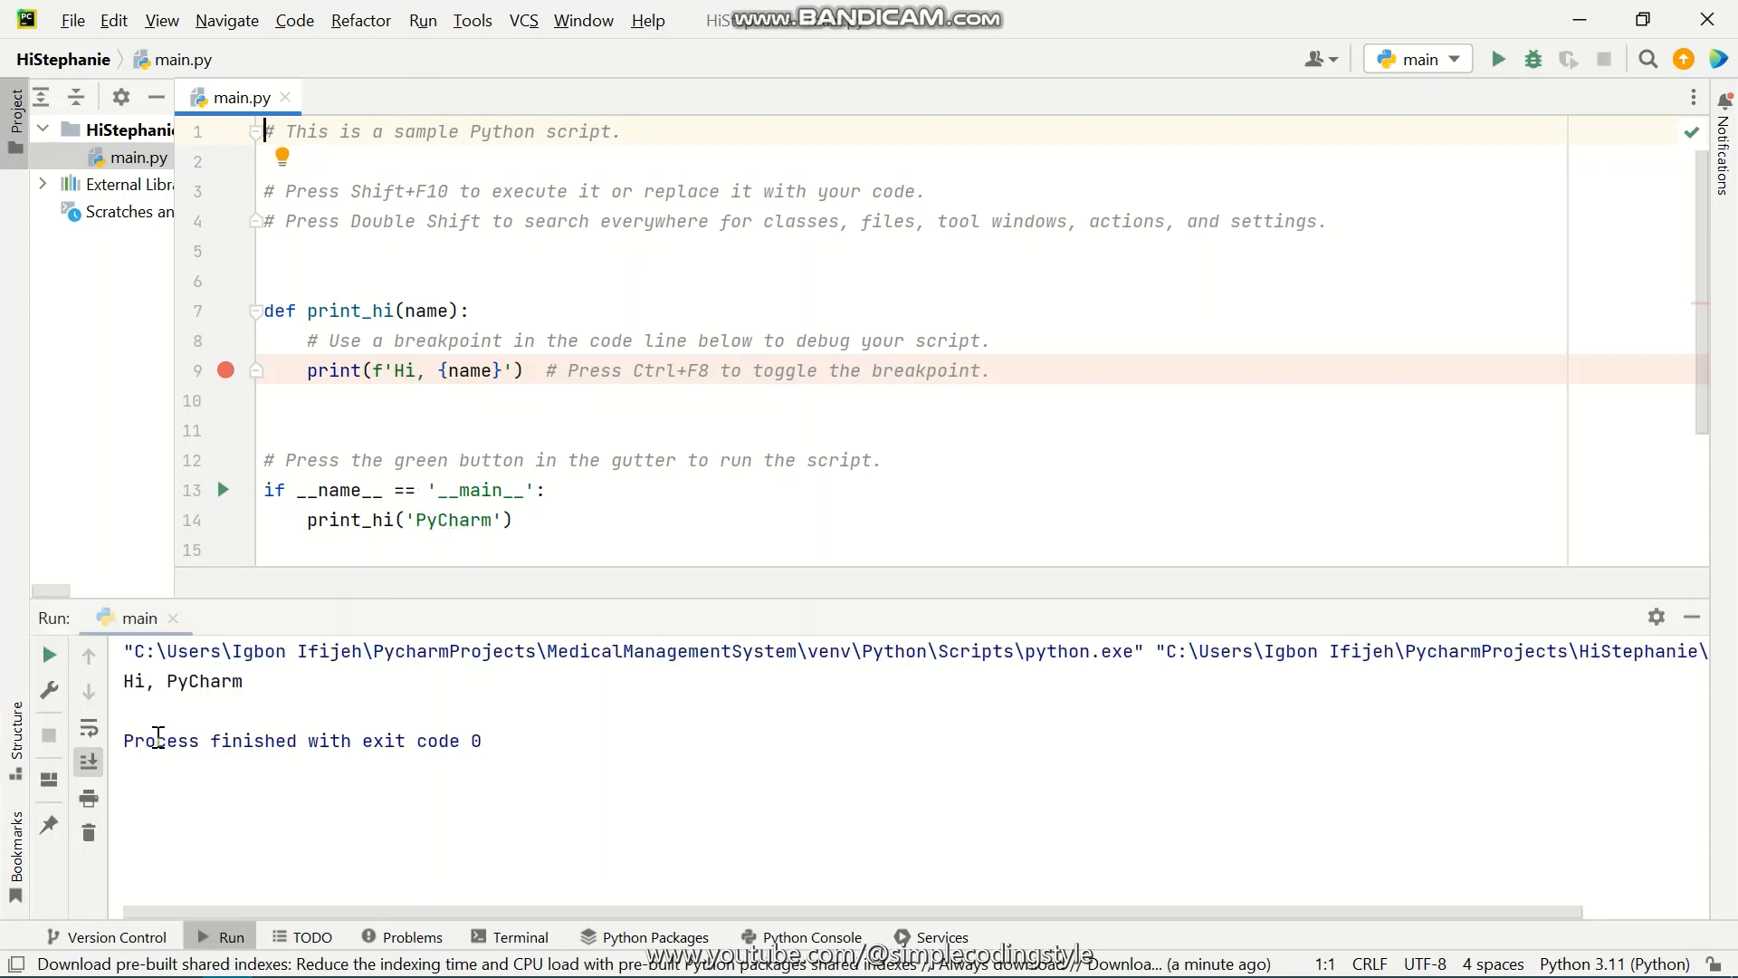
scroll(555, 434, "down", 1)
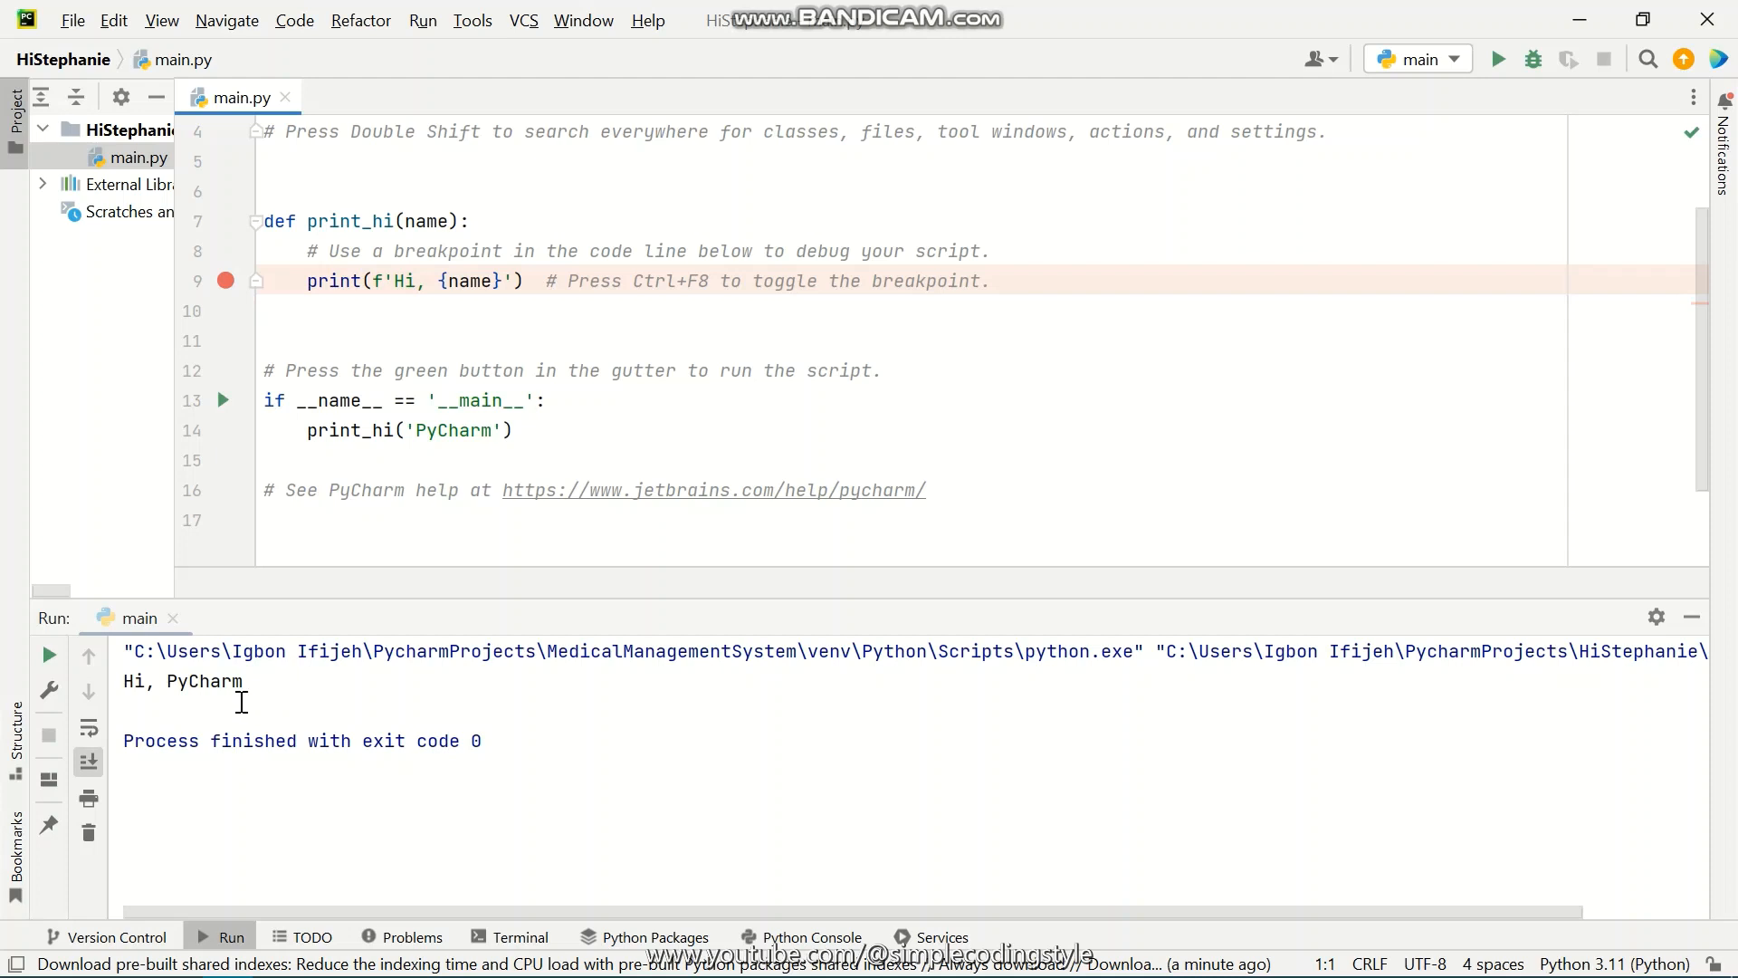
Hide the run output and delete all the sample code from main.py
scroll(1144, 435, "up", 1)
scroll(554, 396, "down", 3)
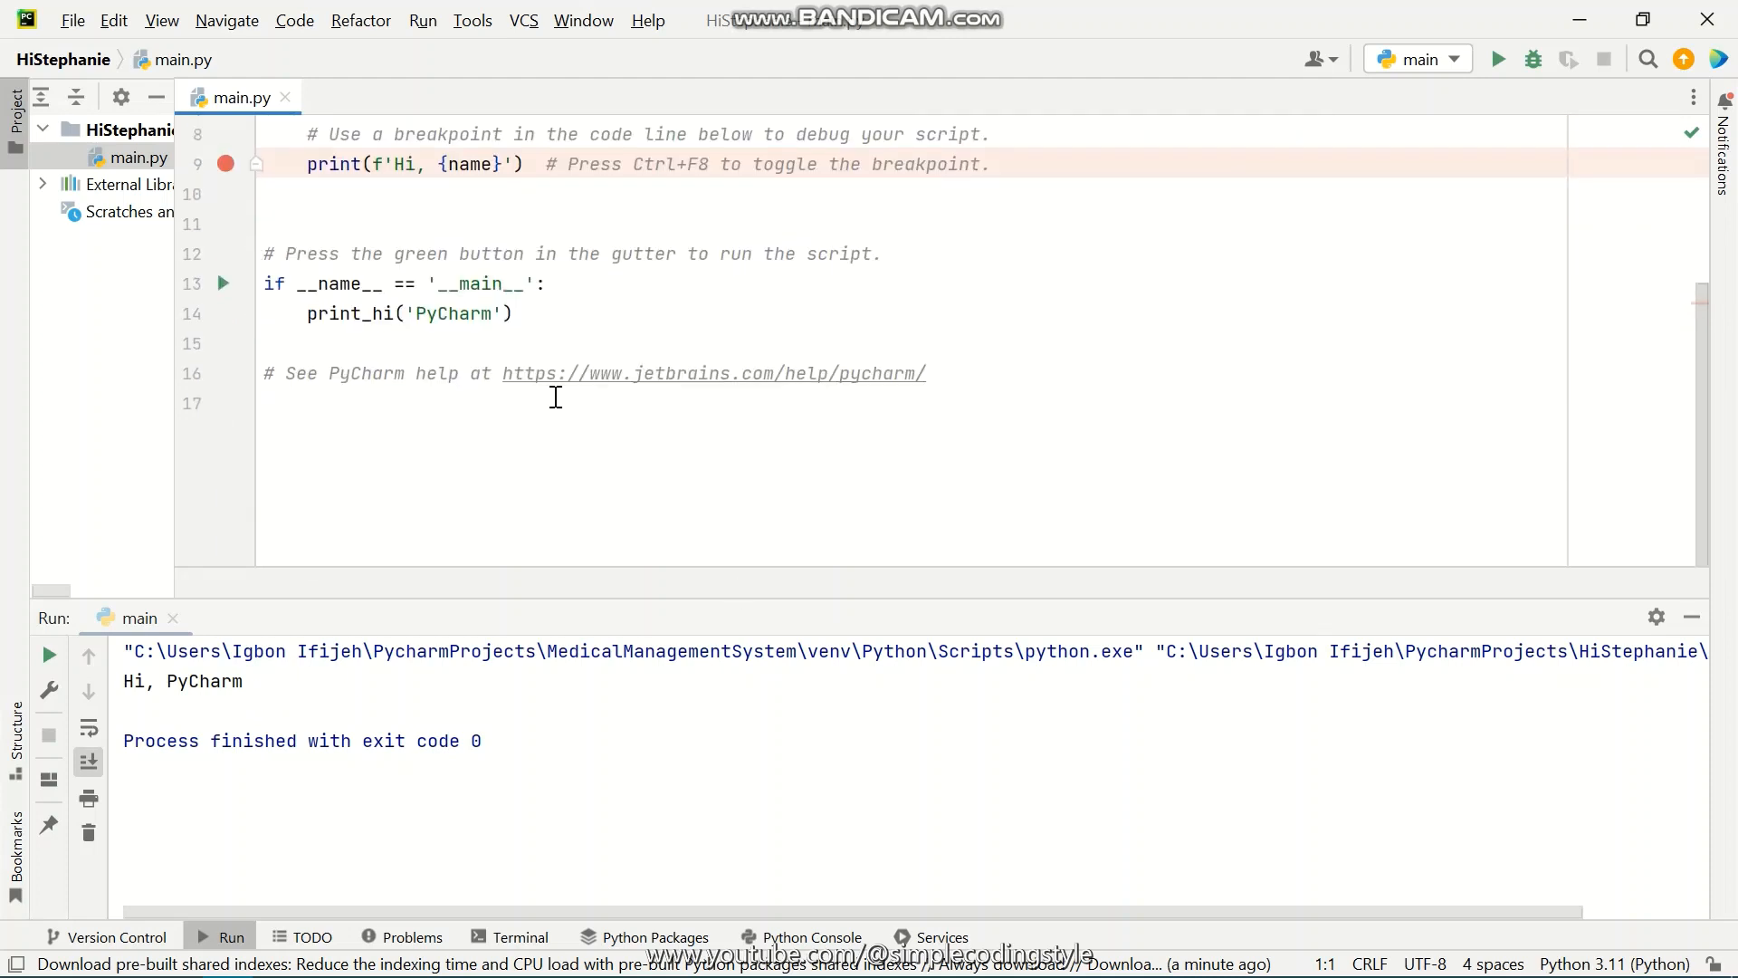
scroll(609, 369, "up", 2)
scroll(990, 462, "down", 2)
left_click(1691, 616)
left_click_drag(985, 612, 265, 132)
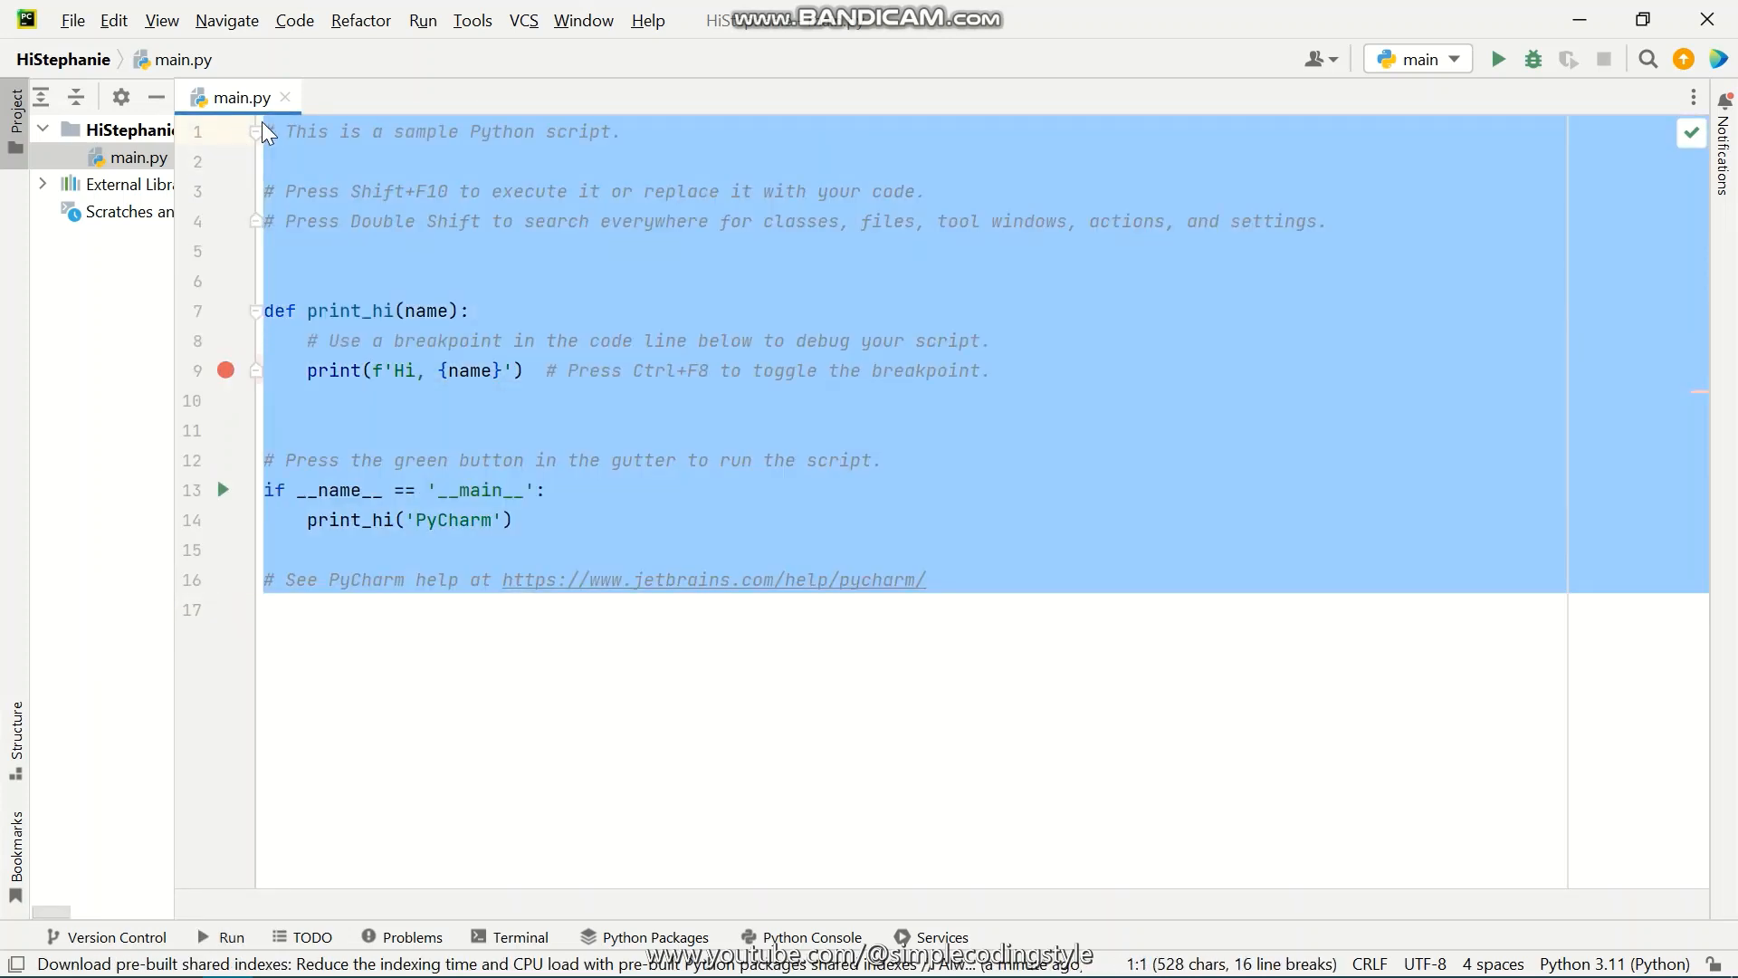
key("Delete")
Write a print statement in main.py that joins the string 'Hi' to a second quoted string with a plus sign
type("print(")
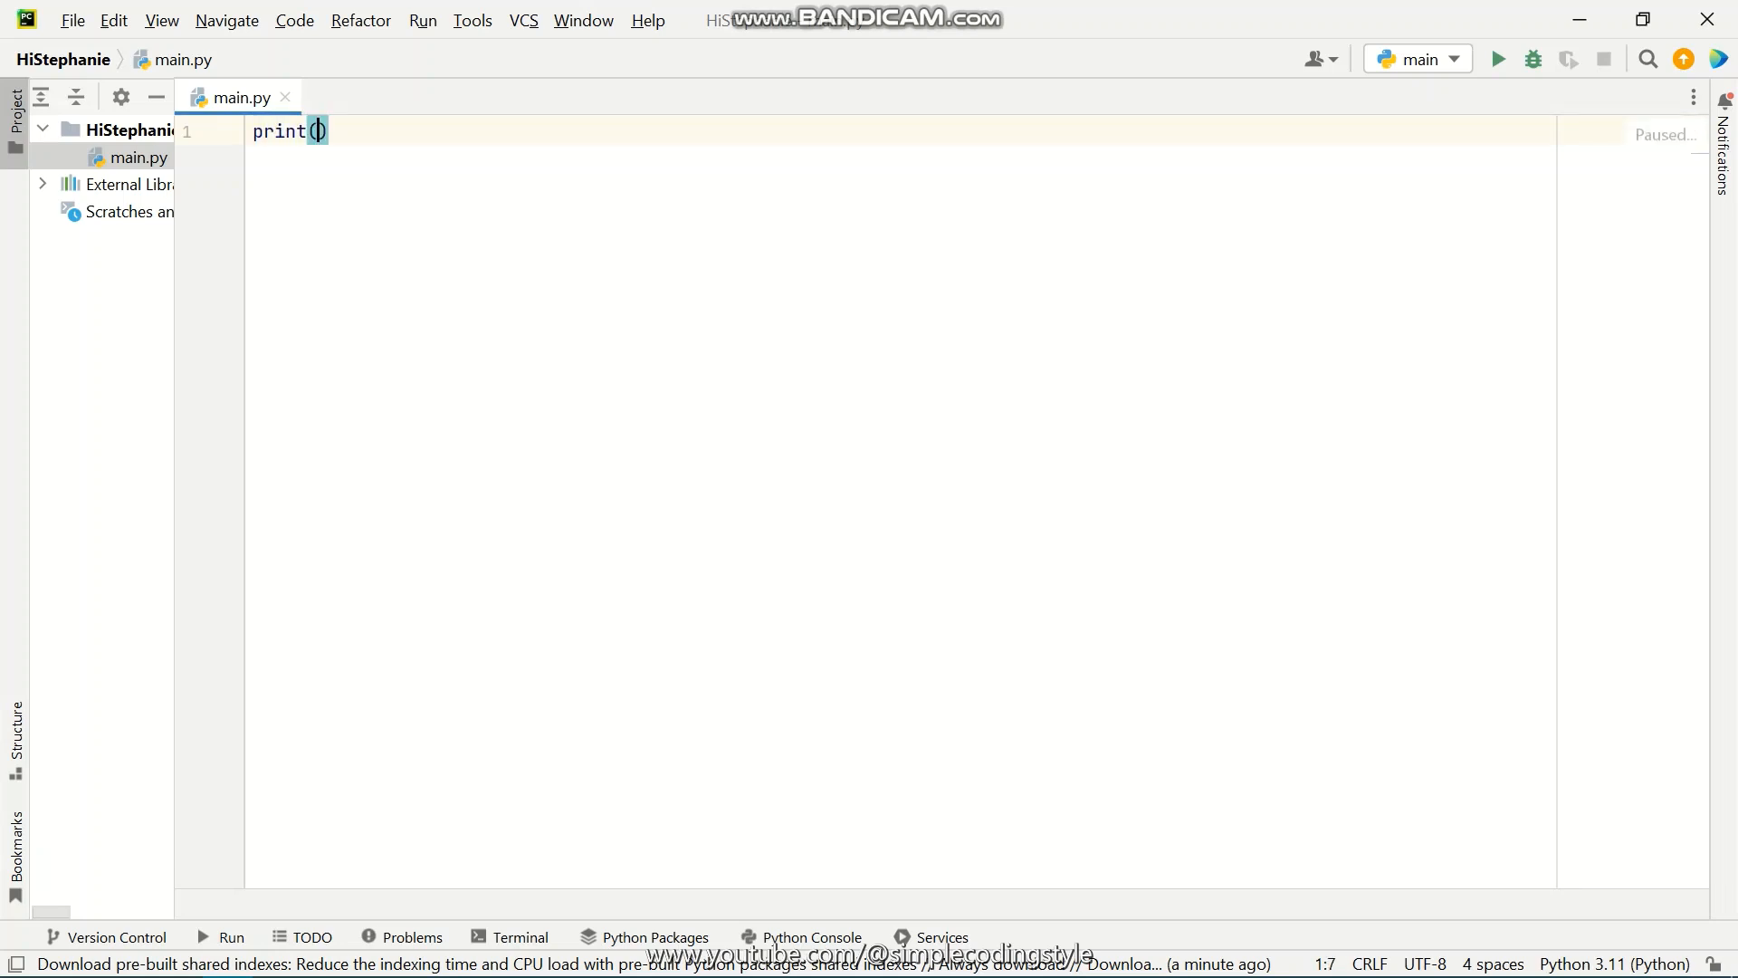
type("'Hi")
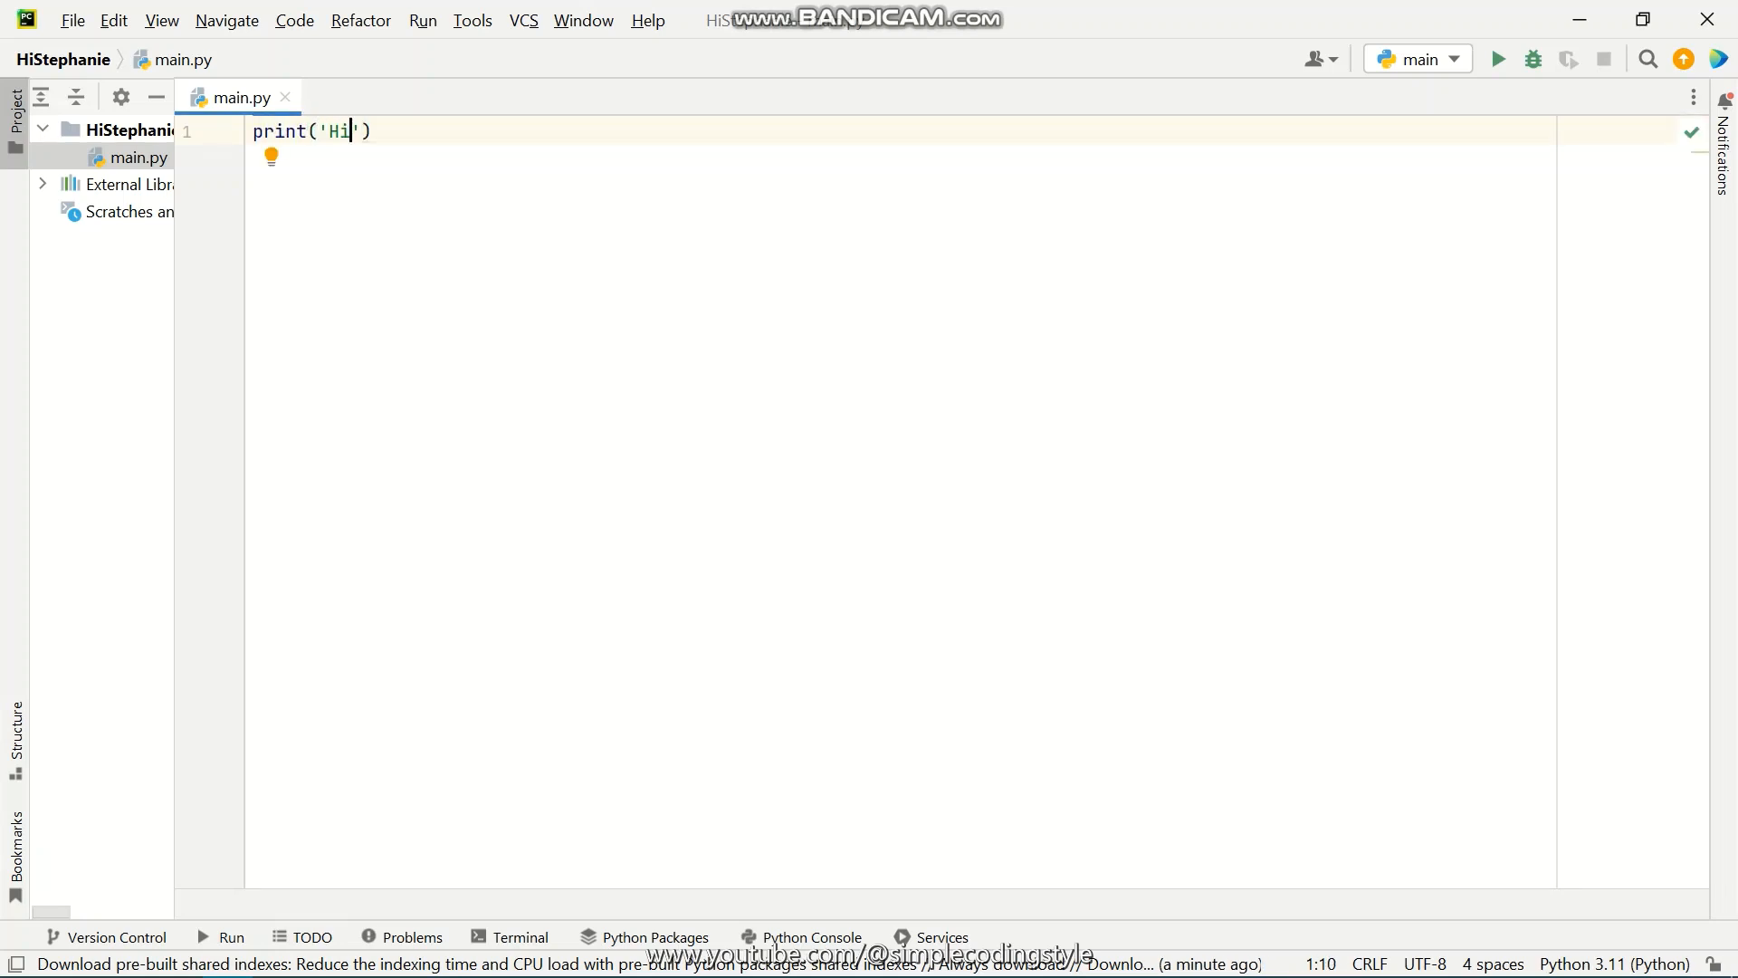
type(" +")
key("Left")
key("Left")
key("Left")
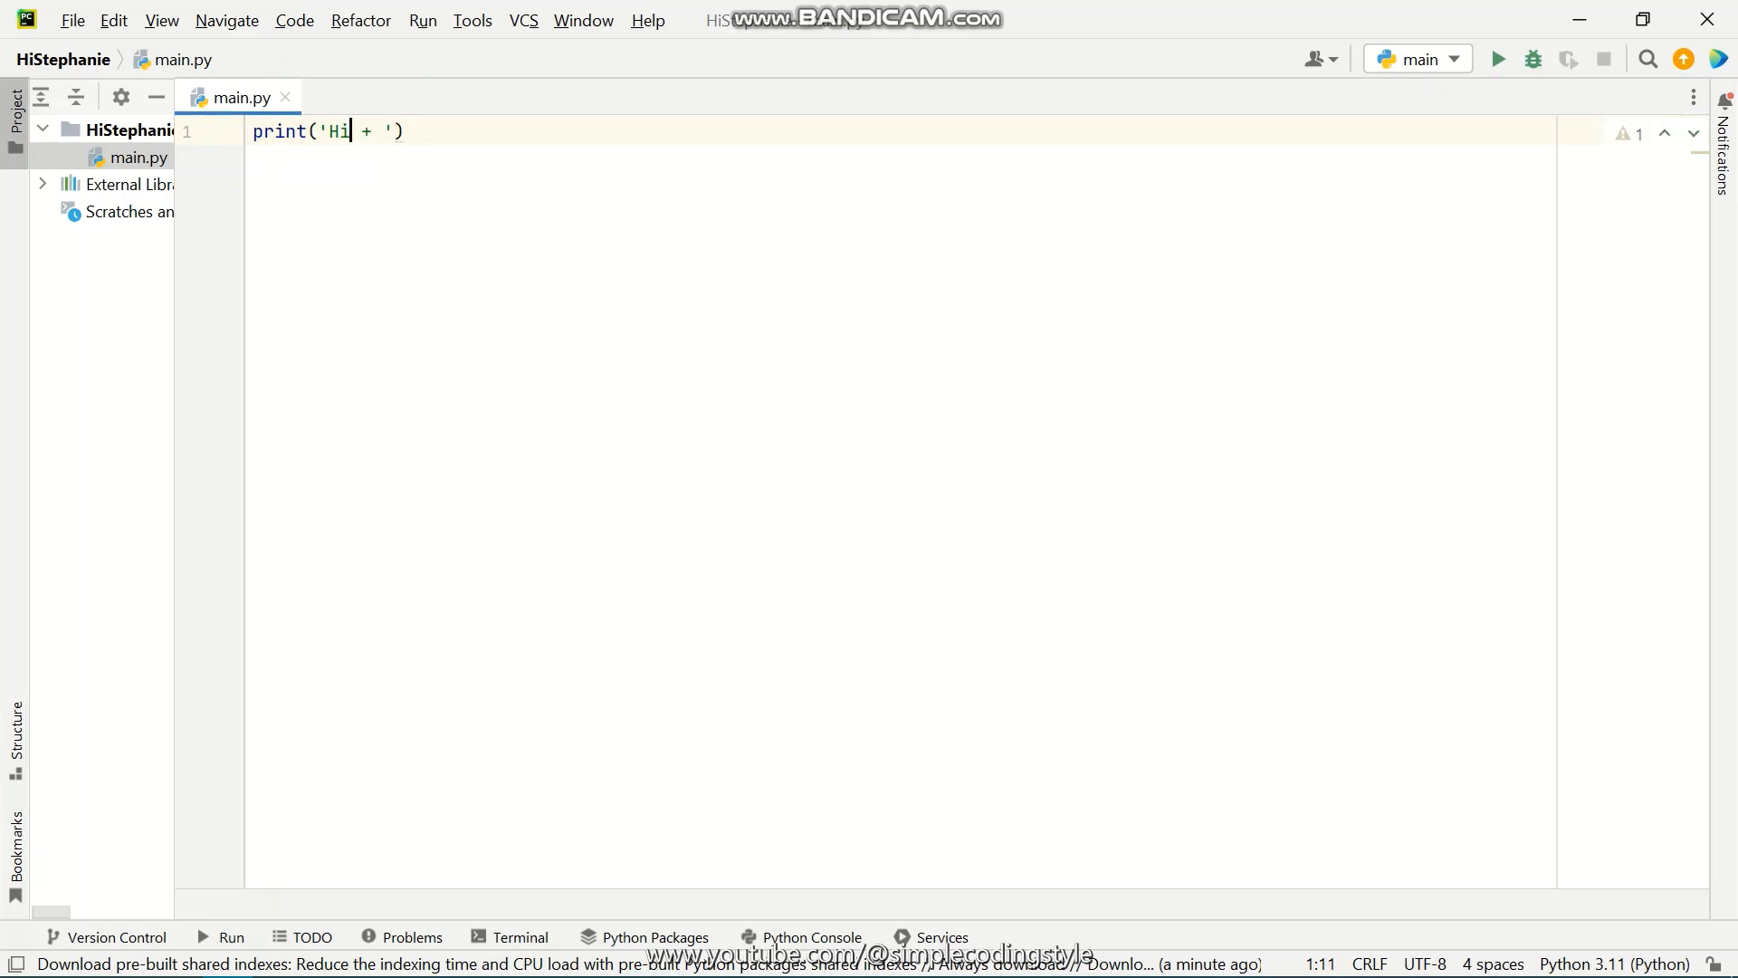
type("'")
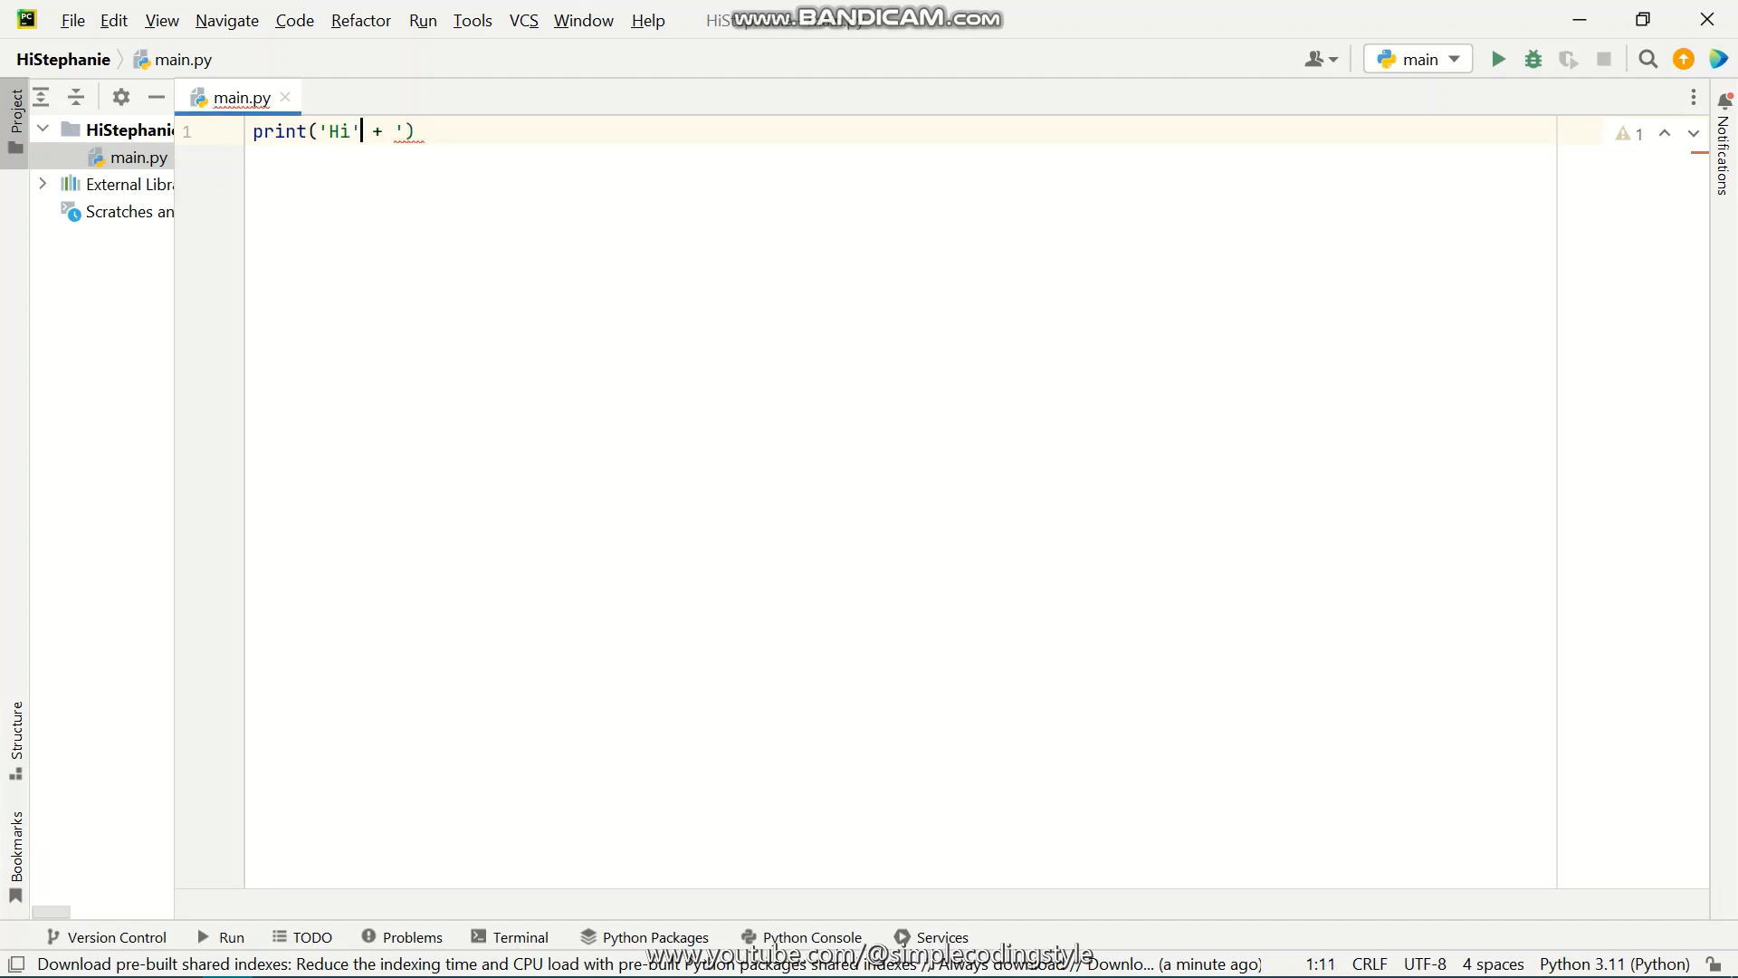
key("Right")
key("Right")
key("Right")
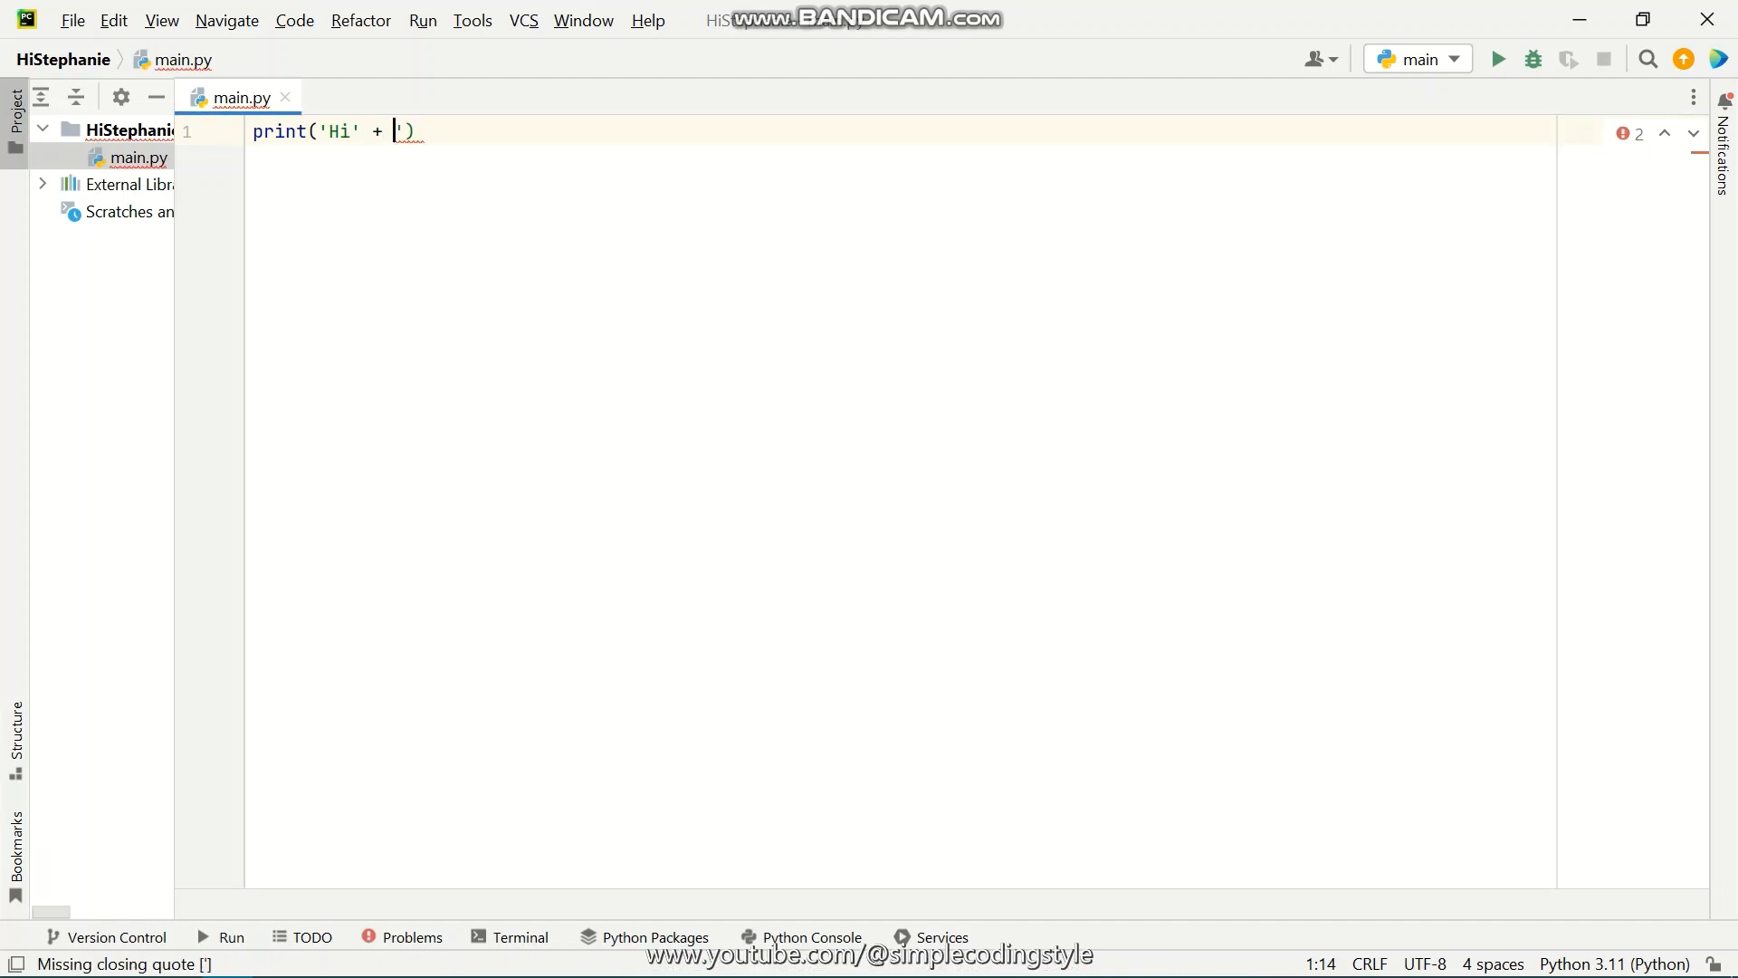
key("Left")
type("'")
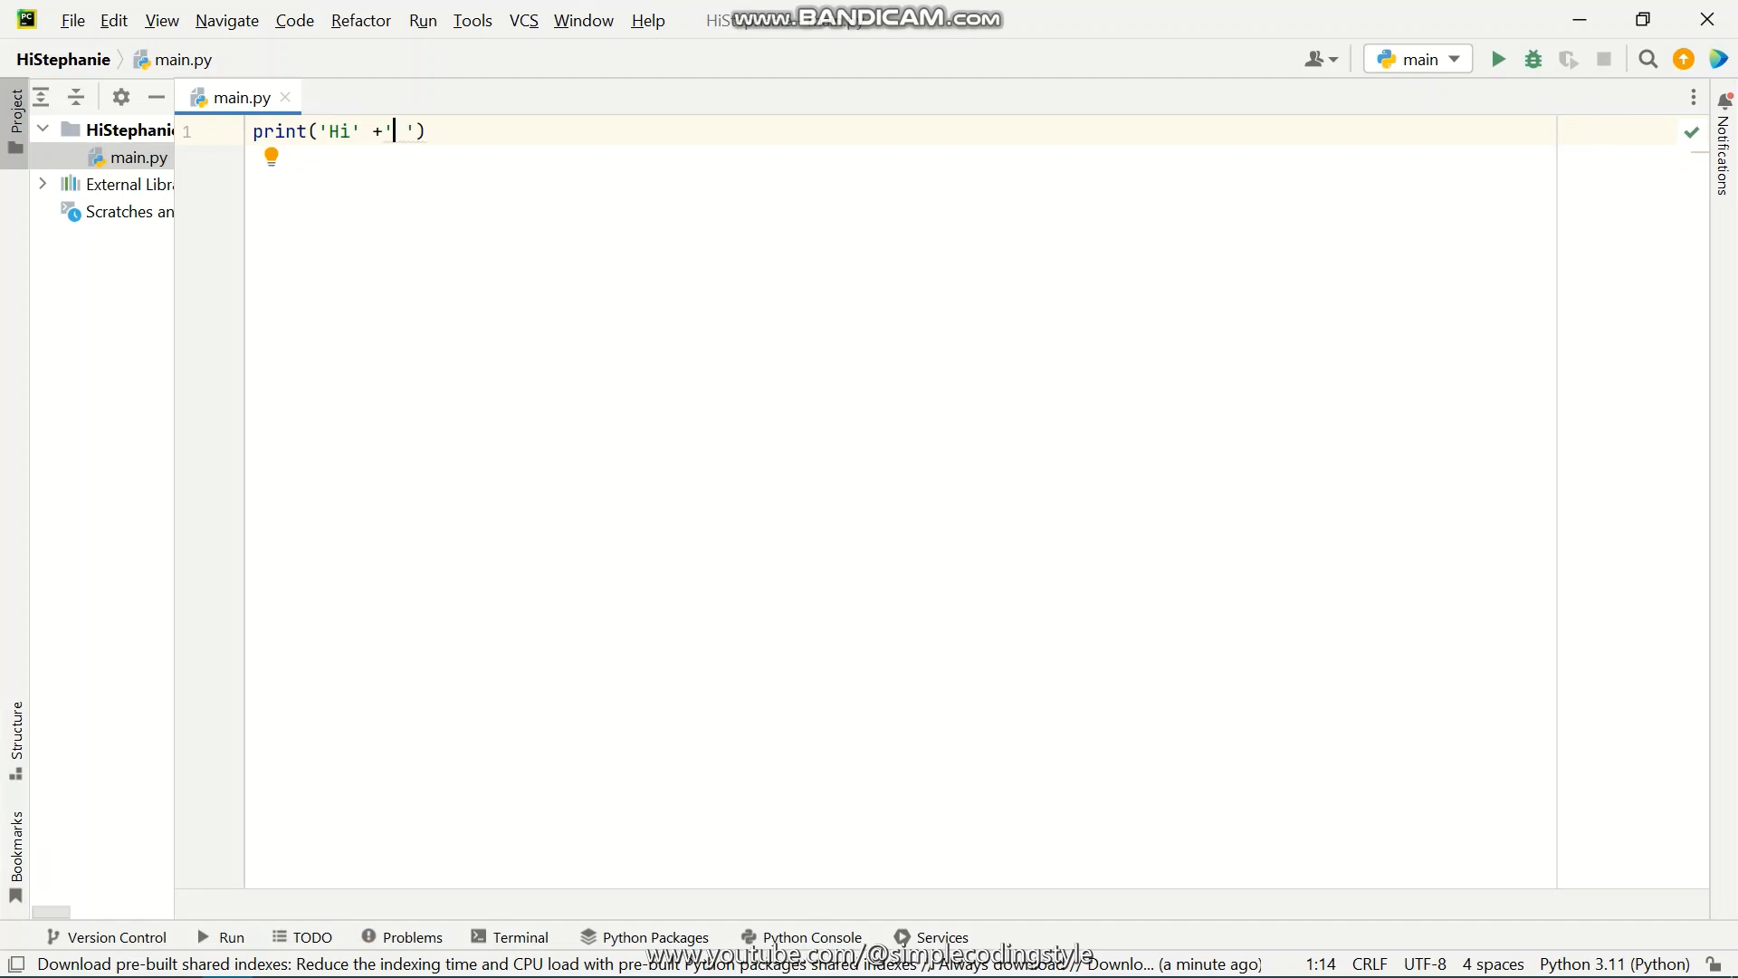
key("Left")
key("Right")
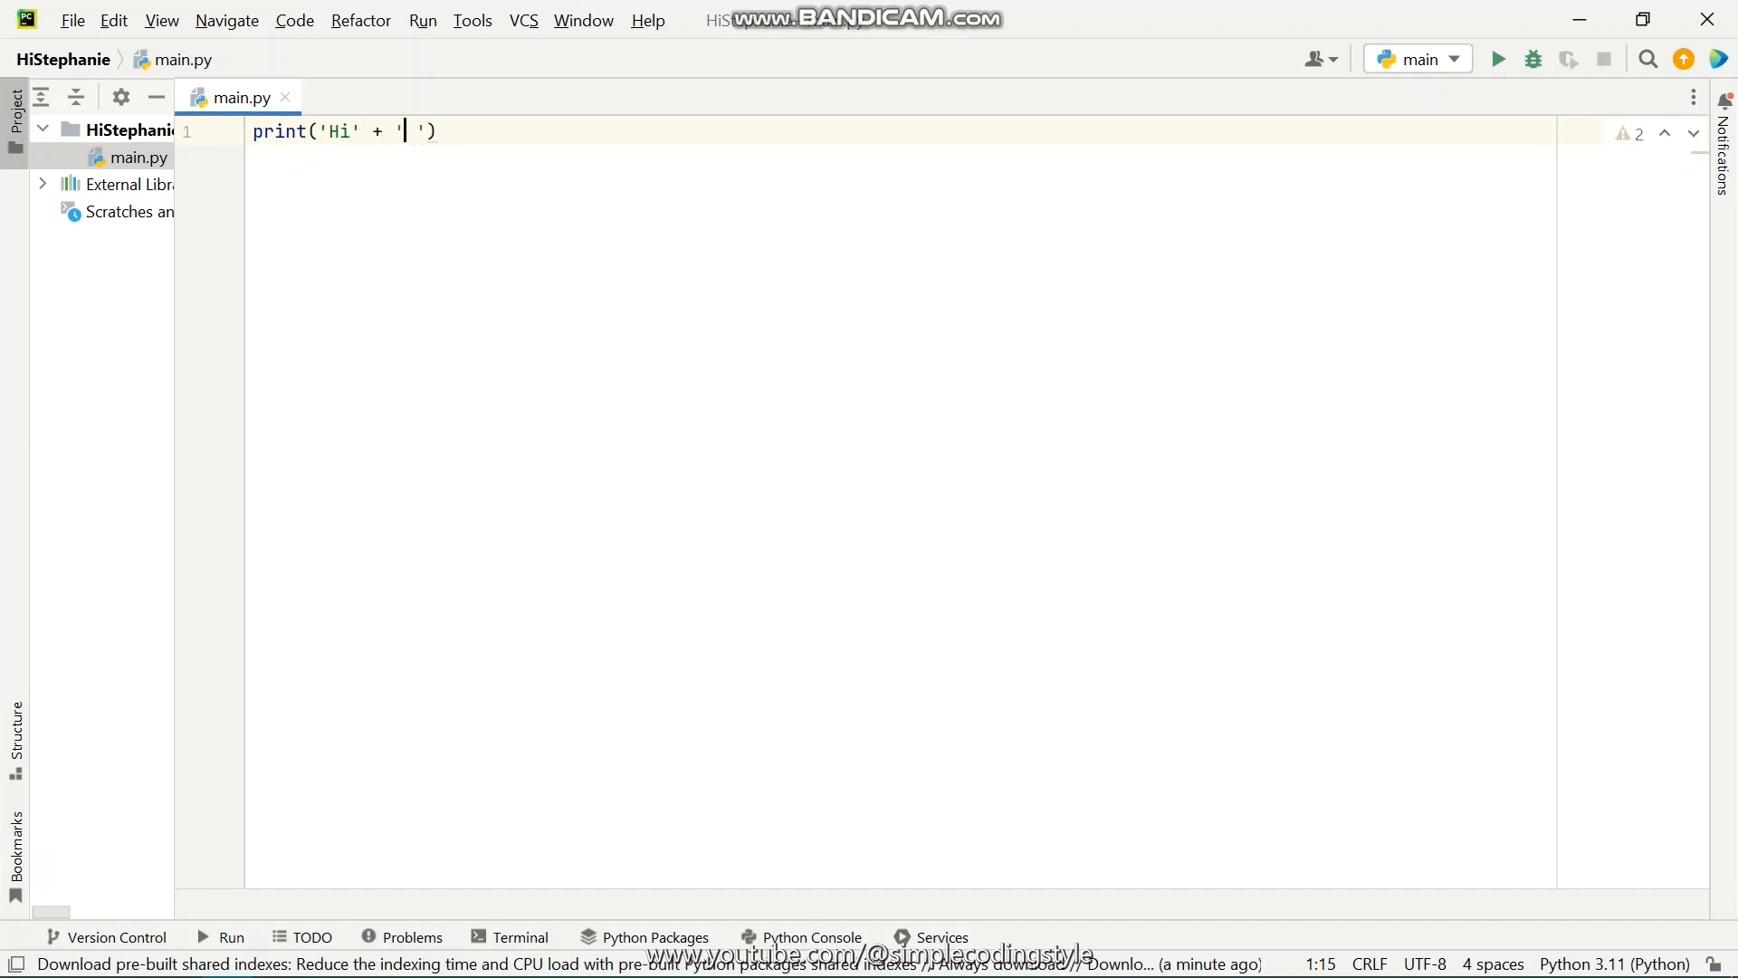
Fill the second string with Pycharm preceded by a space, and run main.py
type("Pycharm")
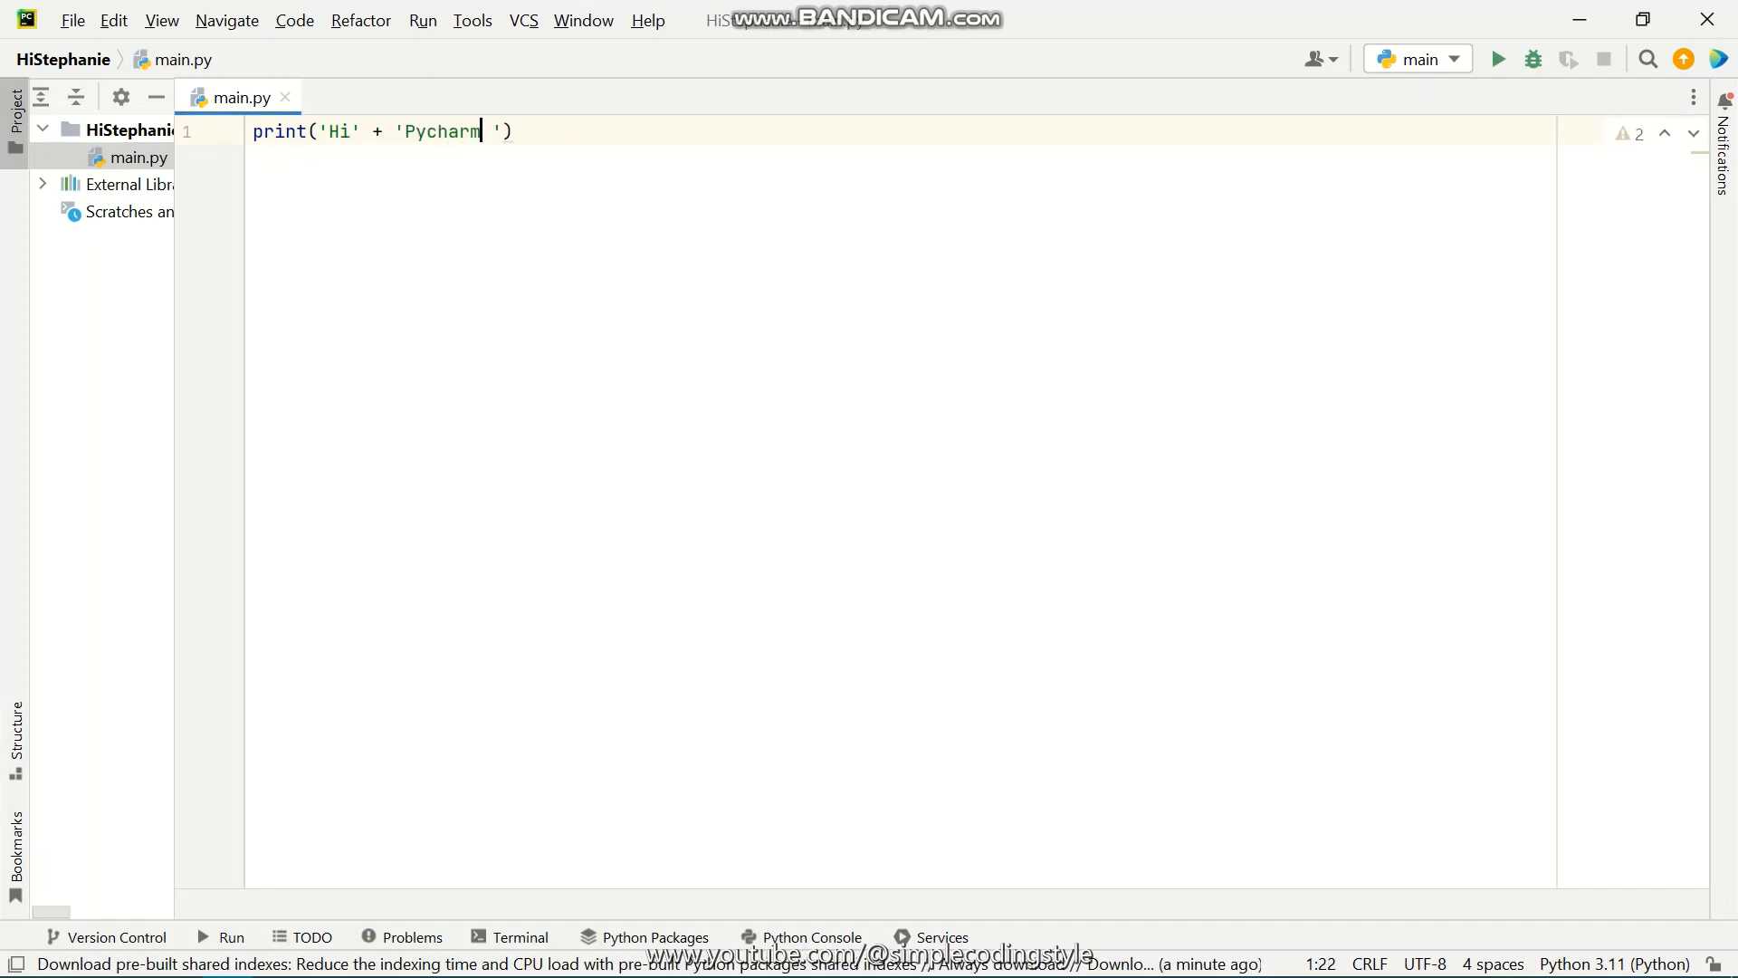
key("Left")
key("Left")
key("Left")
key("Left")
key("Left")
key("Left")
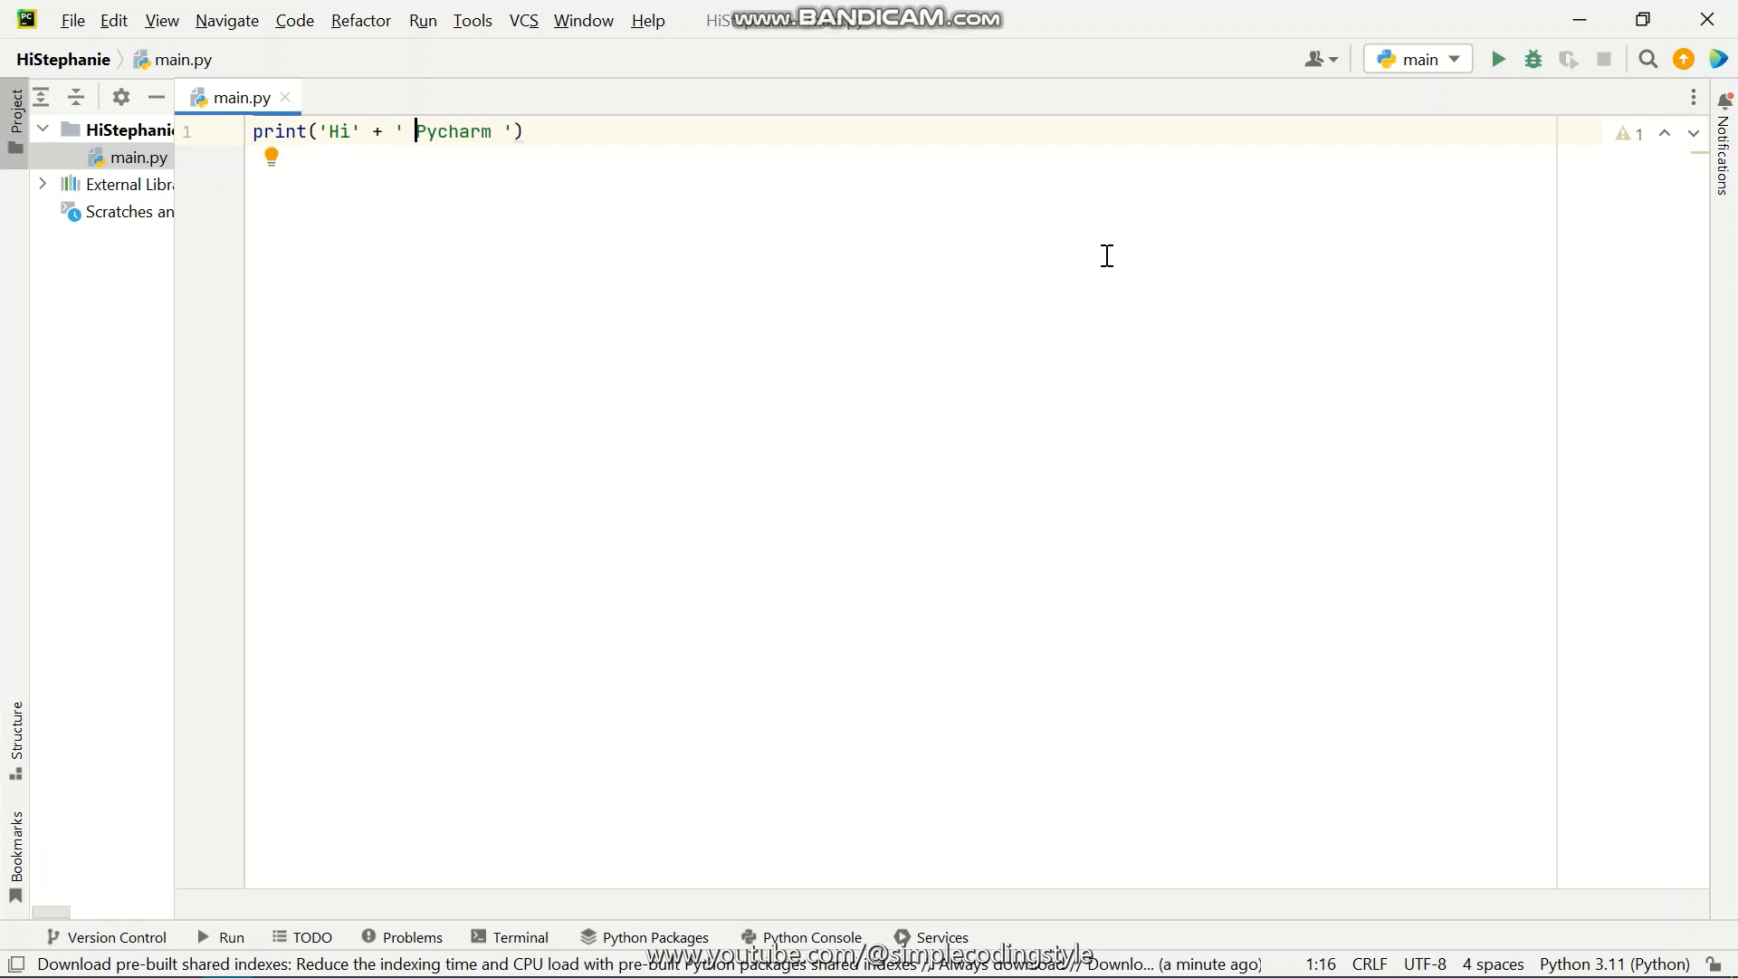
left_click(1498, 60)
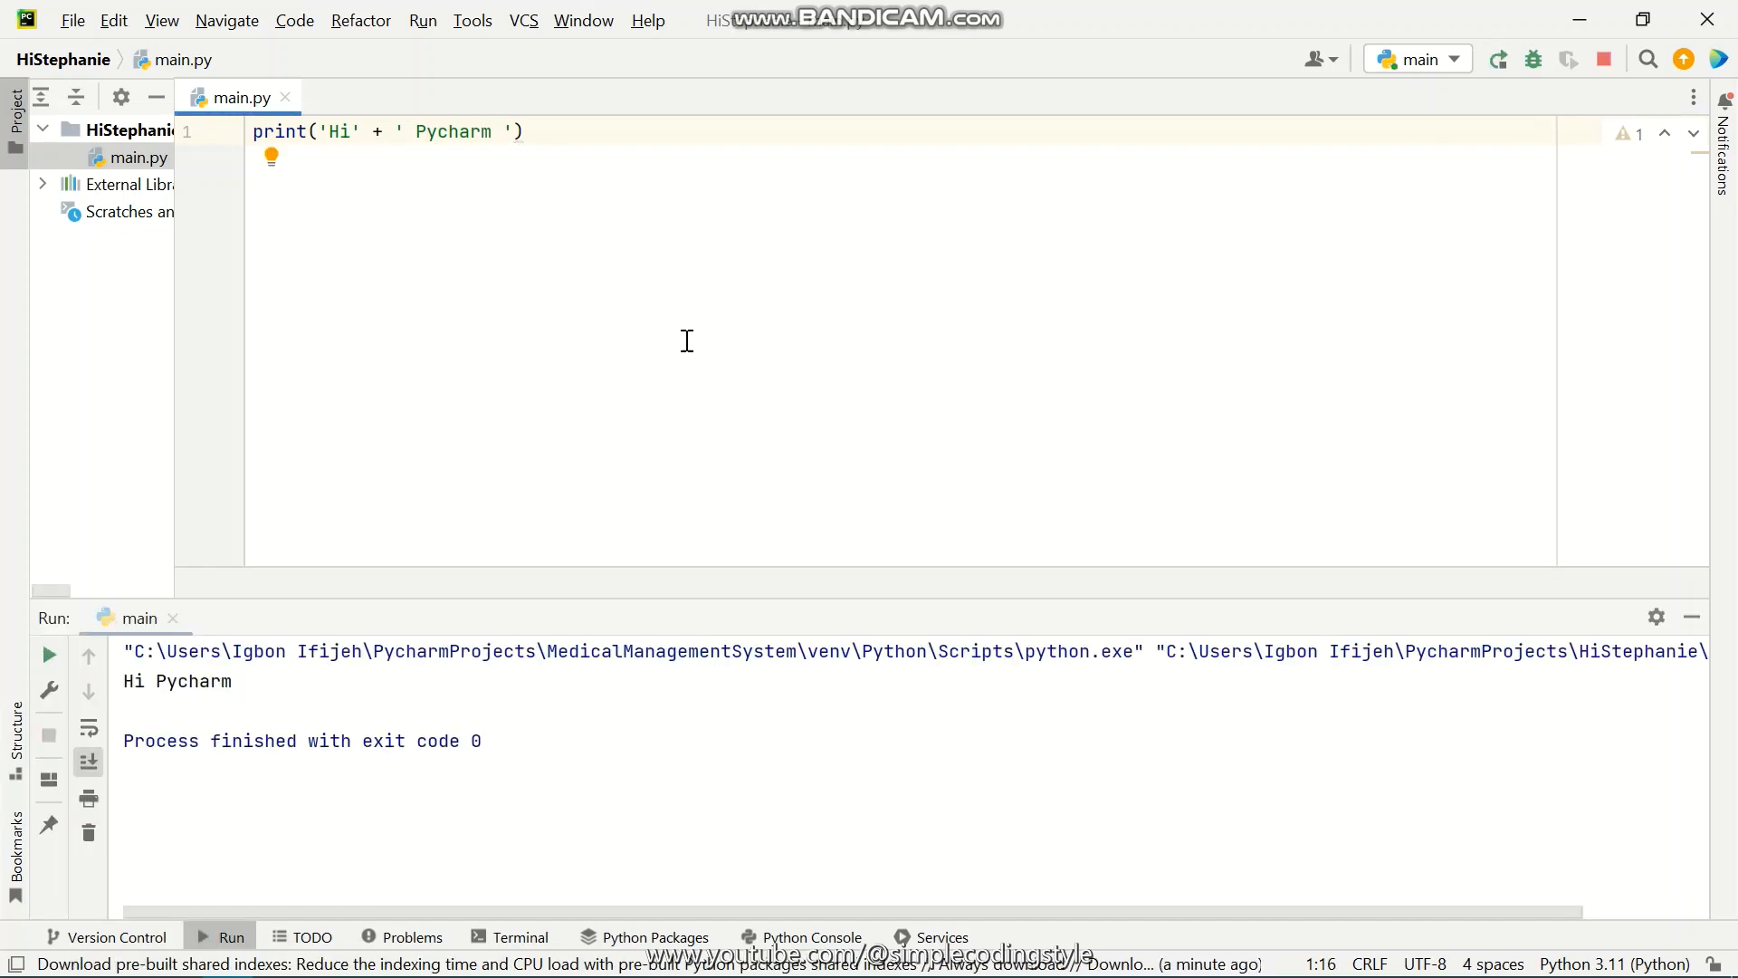
Add an exclamation mark at the end of the Pycharm string and rerun main.py
left_click_drag(485, 136, 489, 135)
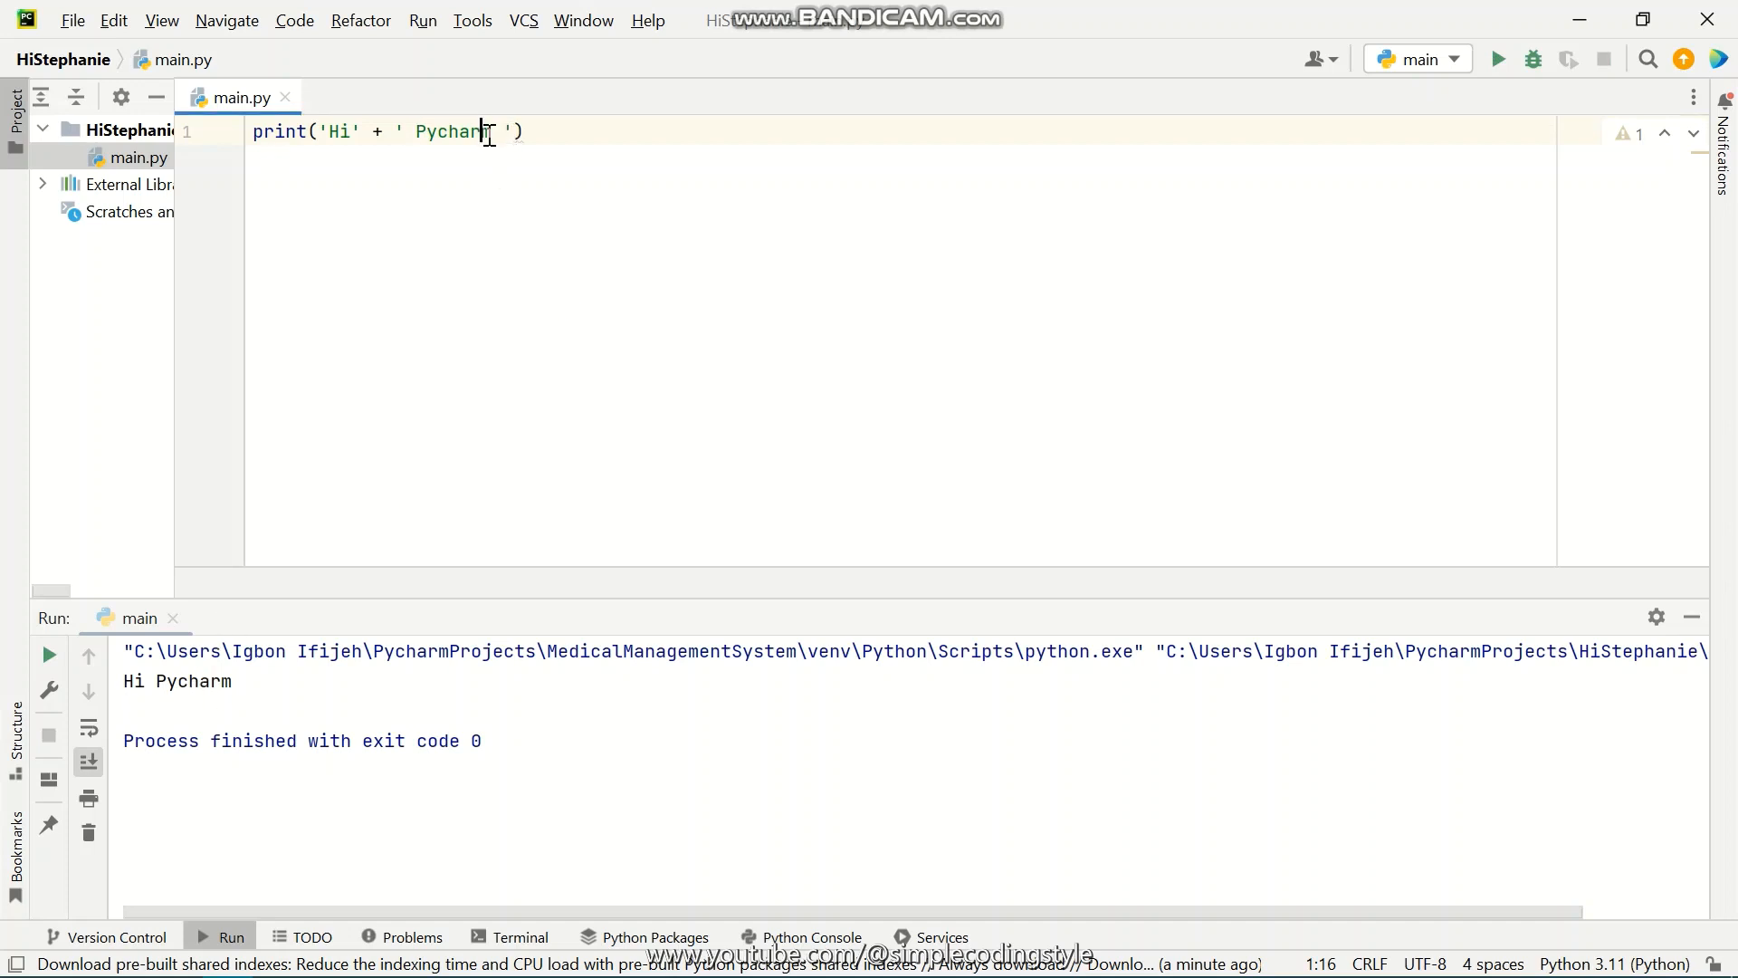
left_click(505, 137)
type("!")
left_click(1506, 71)
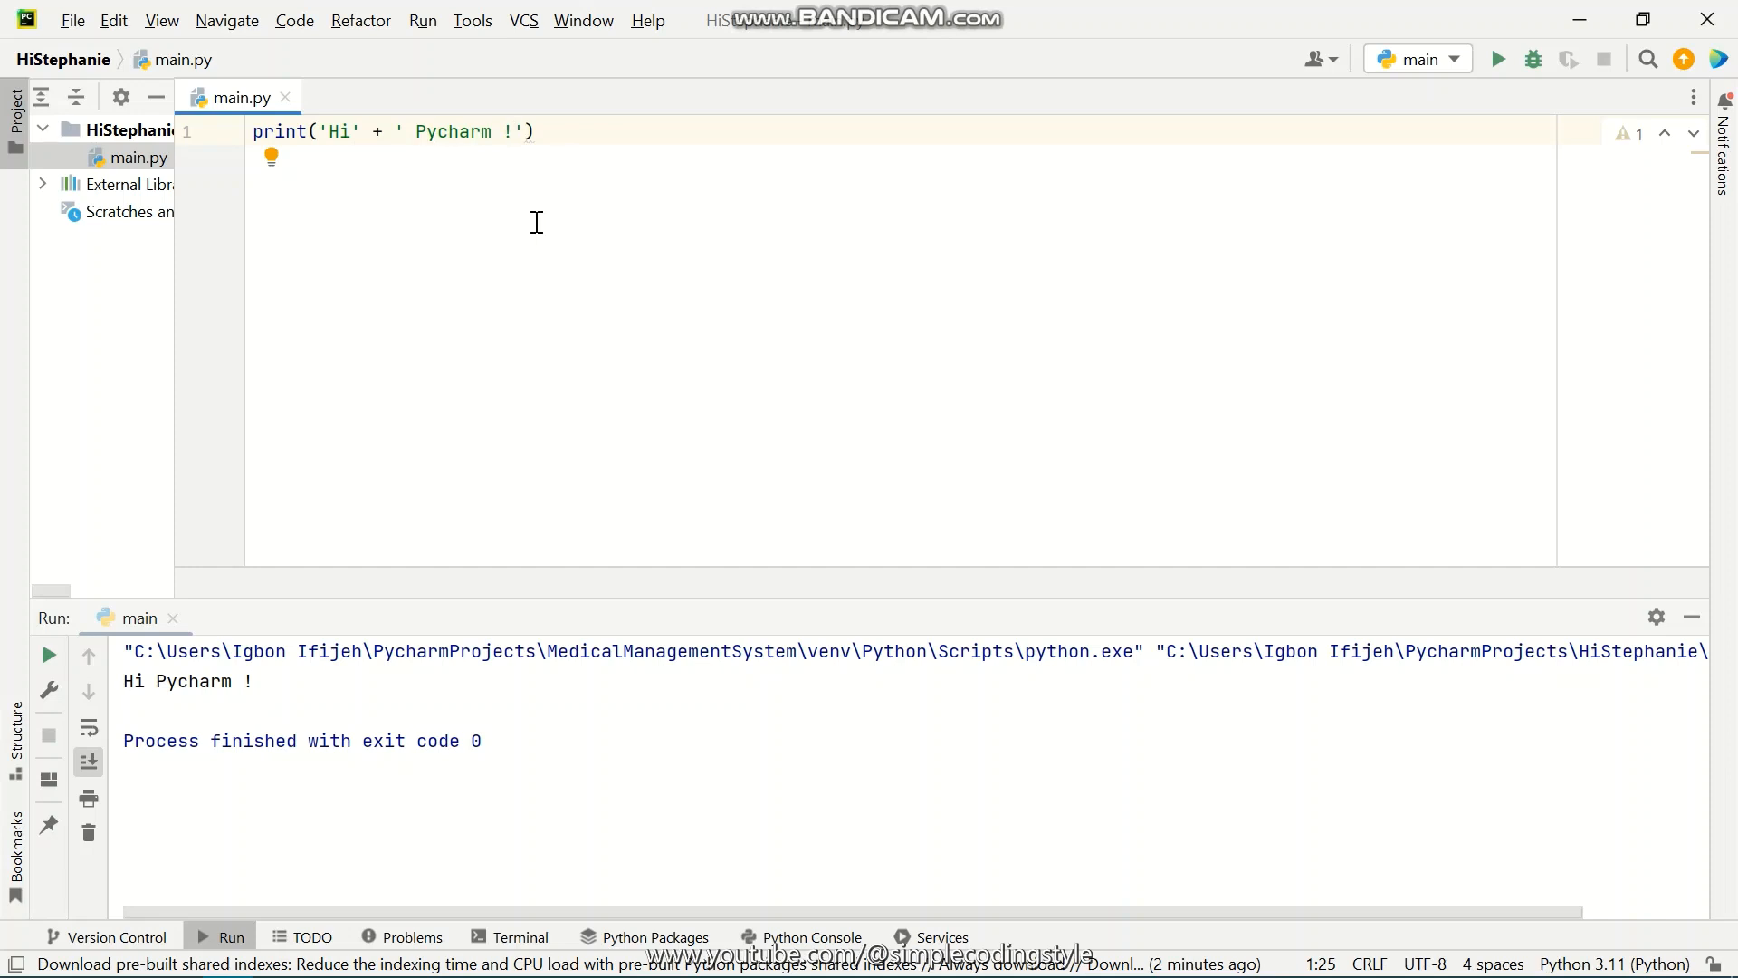
Remove the space between Pycharm and the exclamation mark
key("Left")
key("BackSpace")
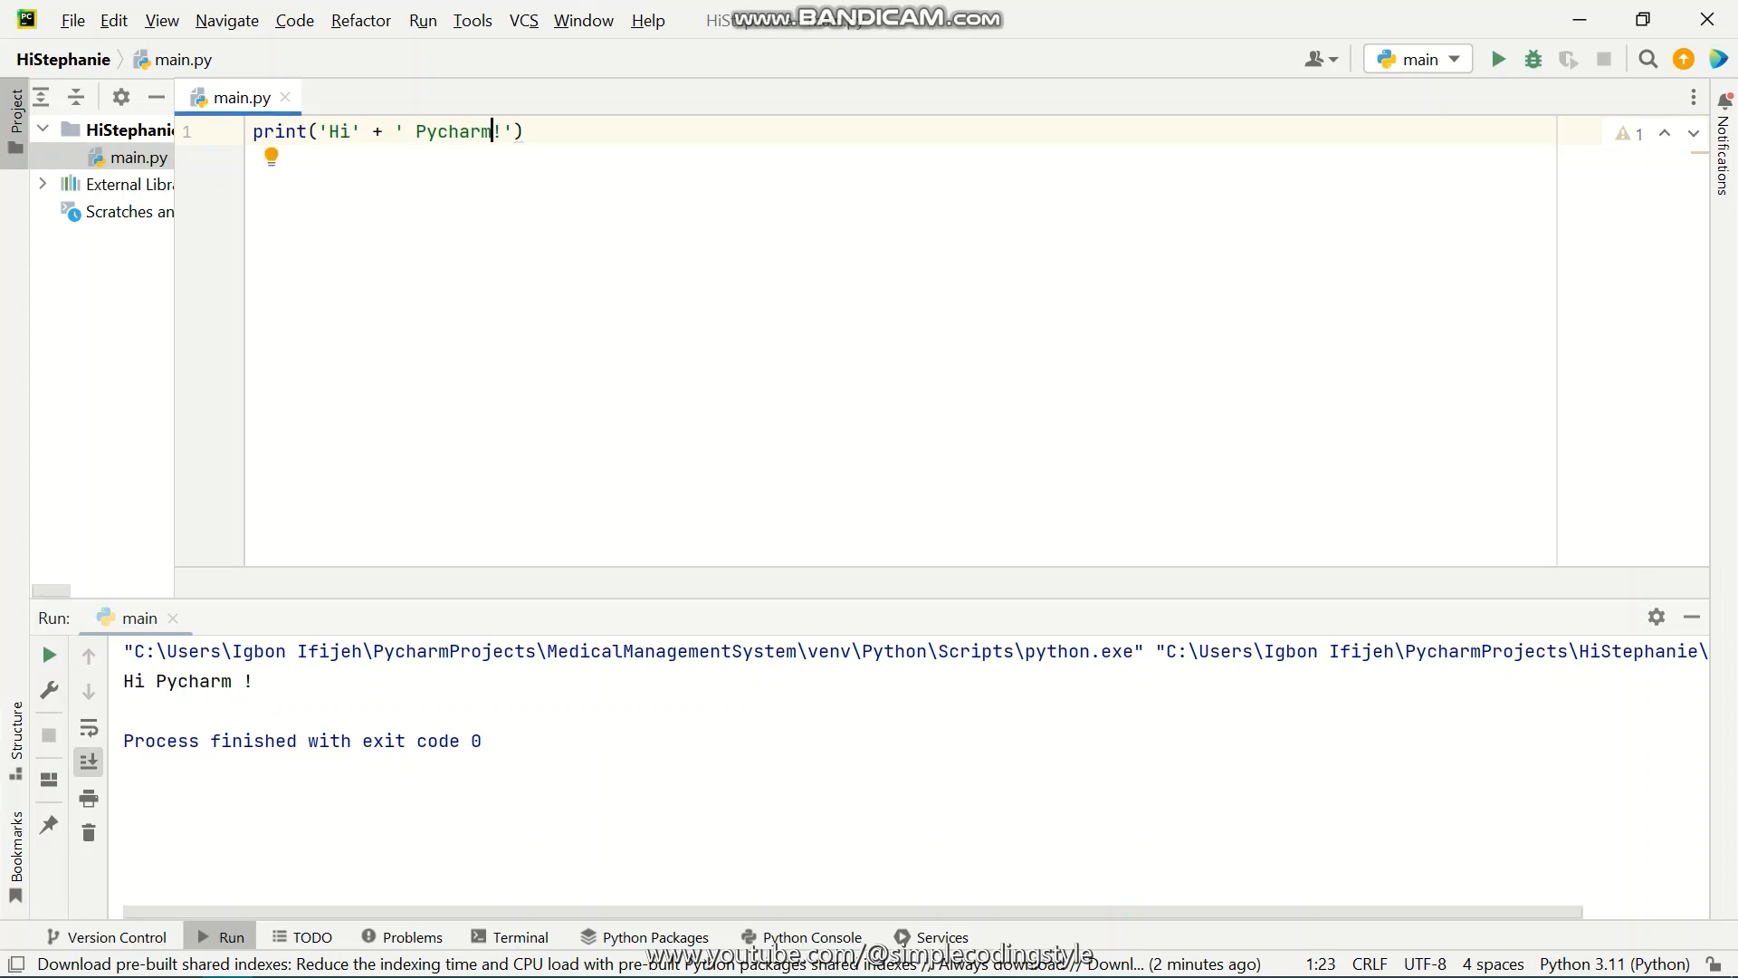
left_click(571, 124)
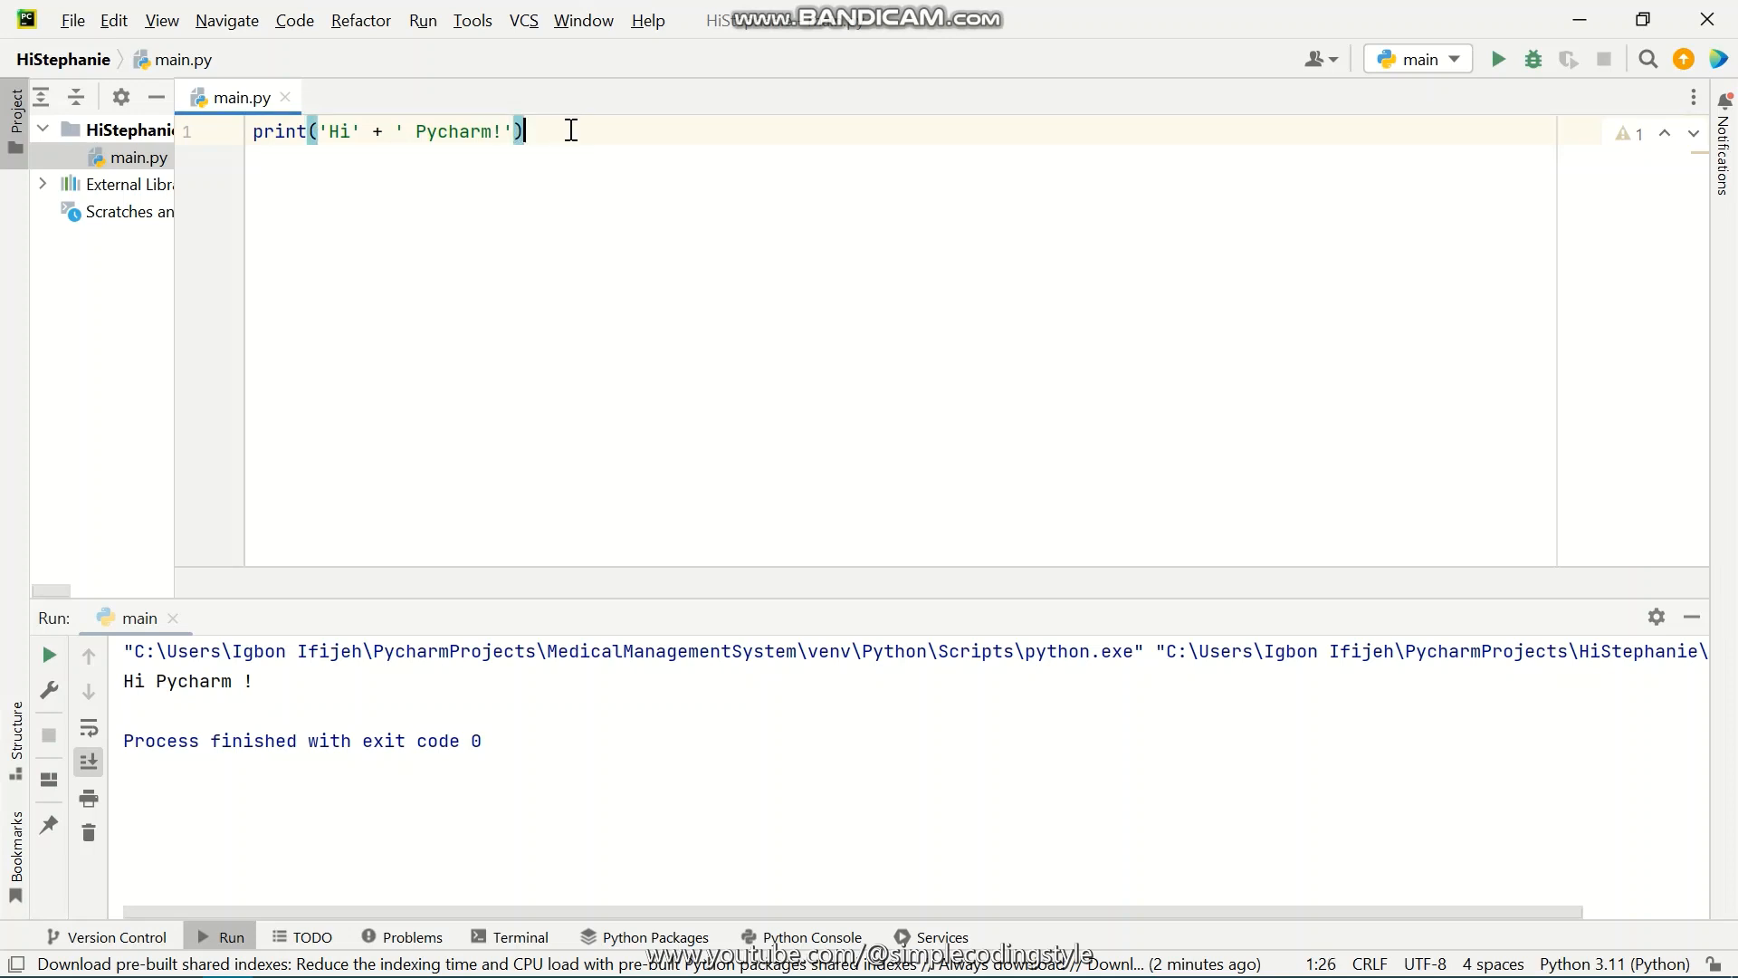
Add the statement print(4 + 2) on line 3, leaving a blank line above it, and run main.py
key("Return")
key("Return")
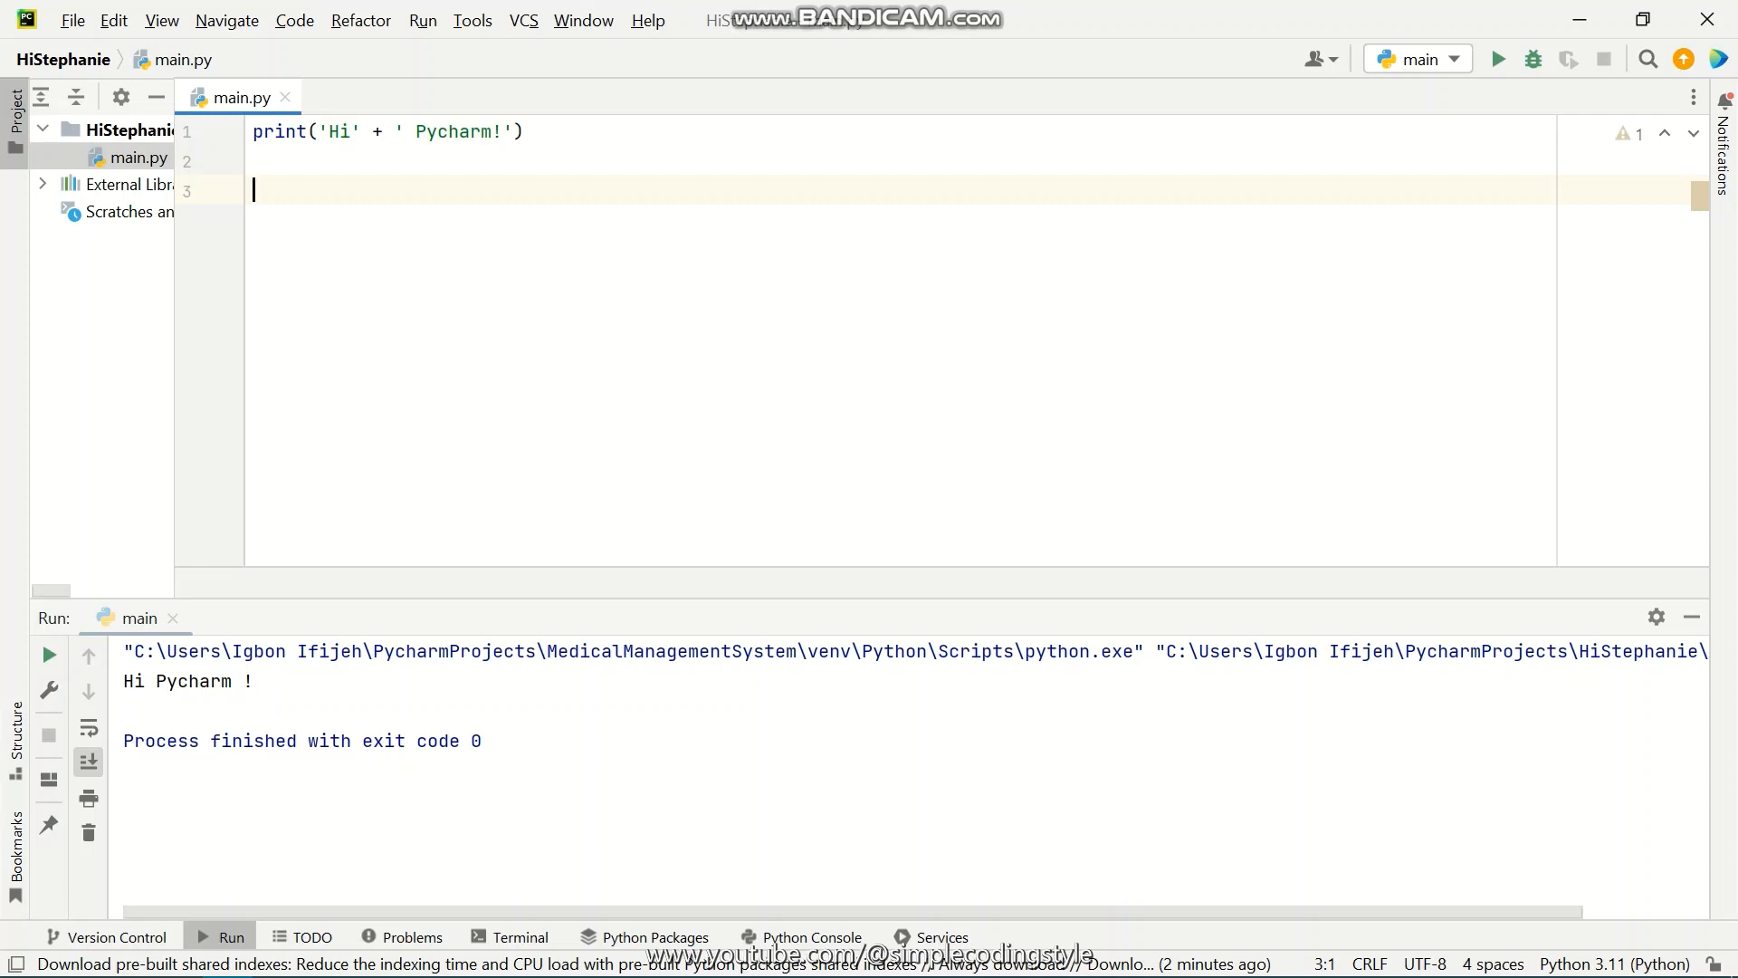
type("print(")
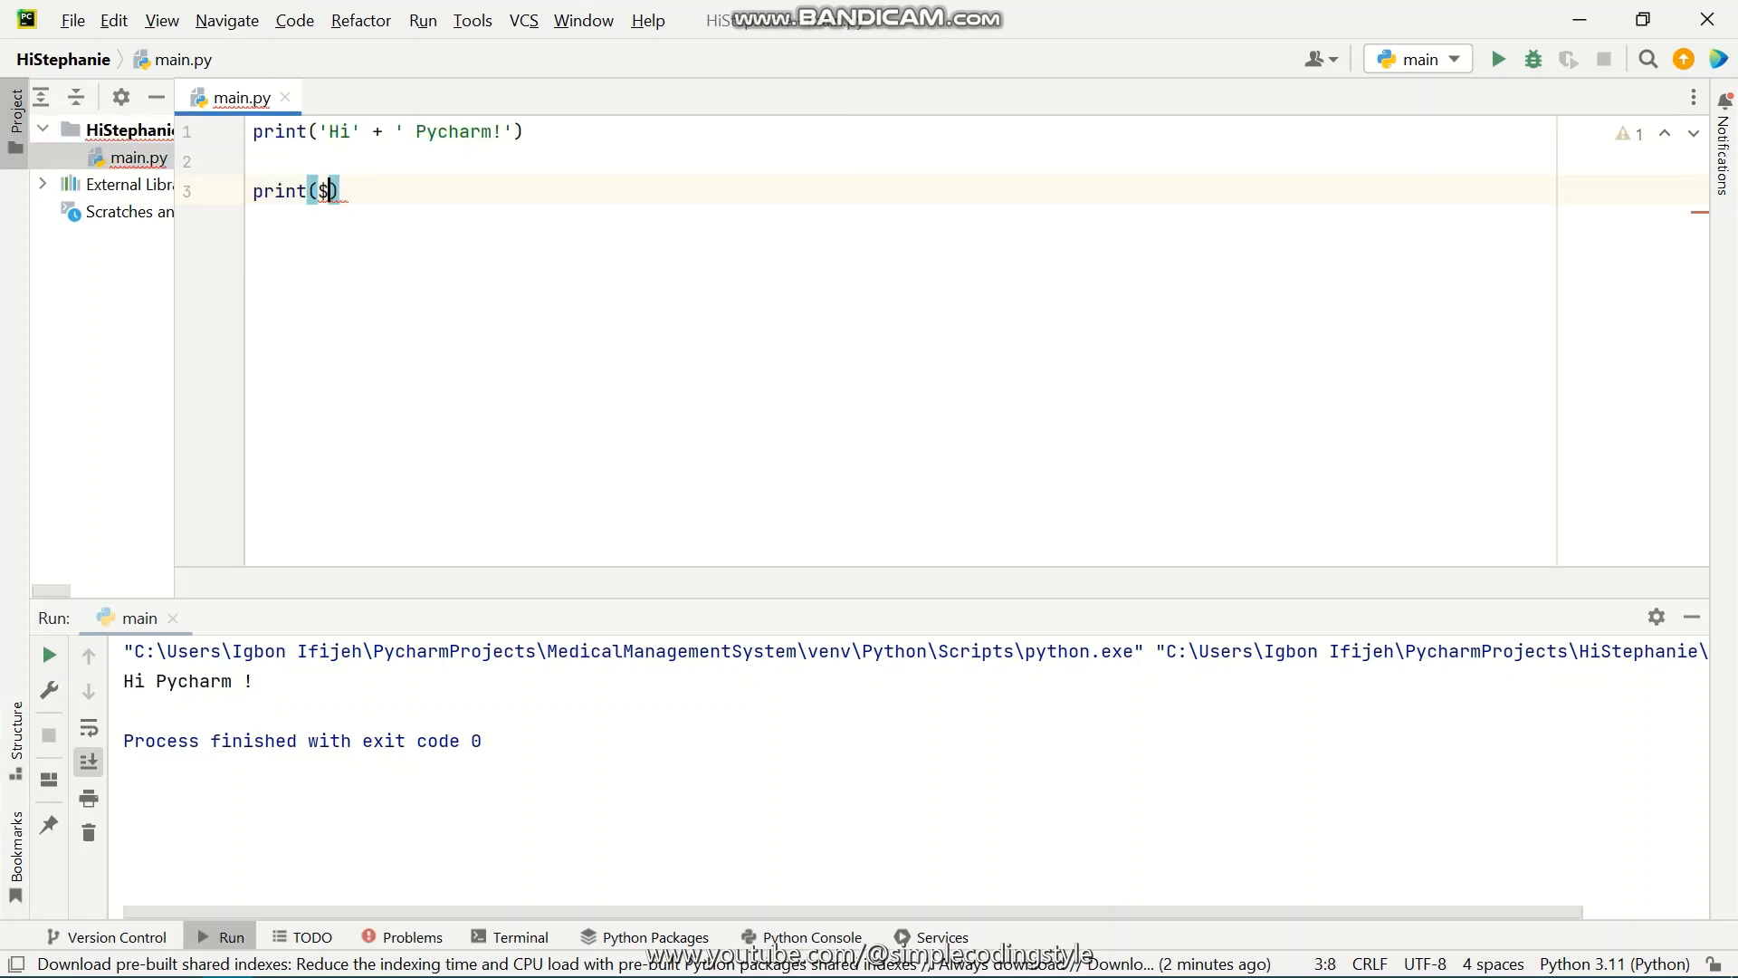
type("4 + ")
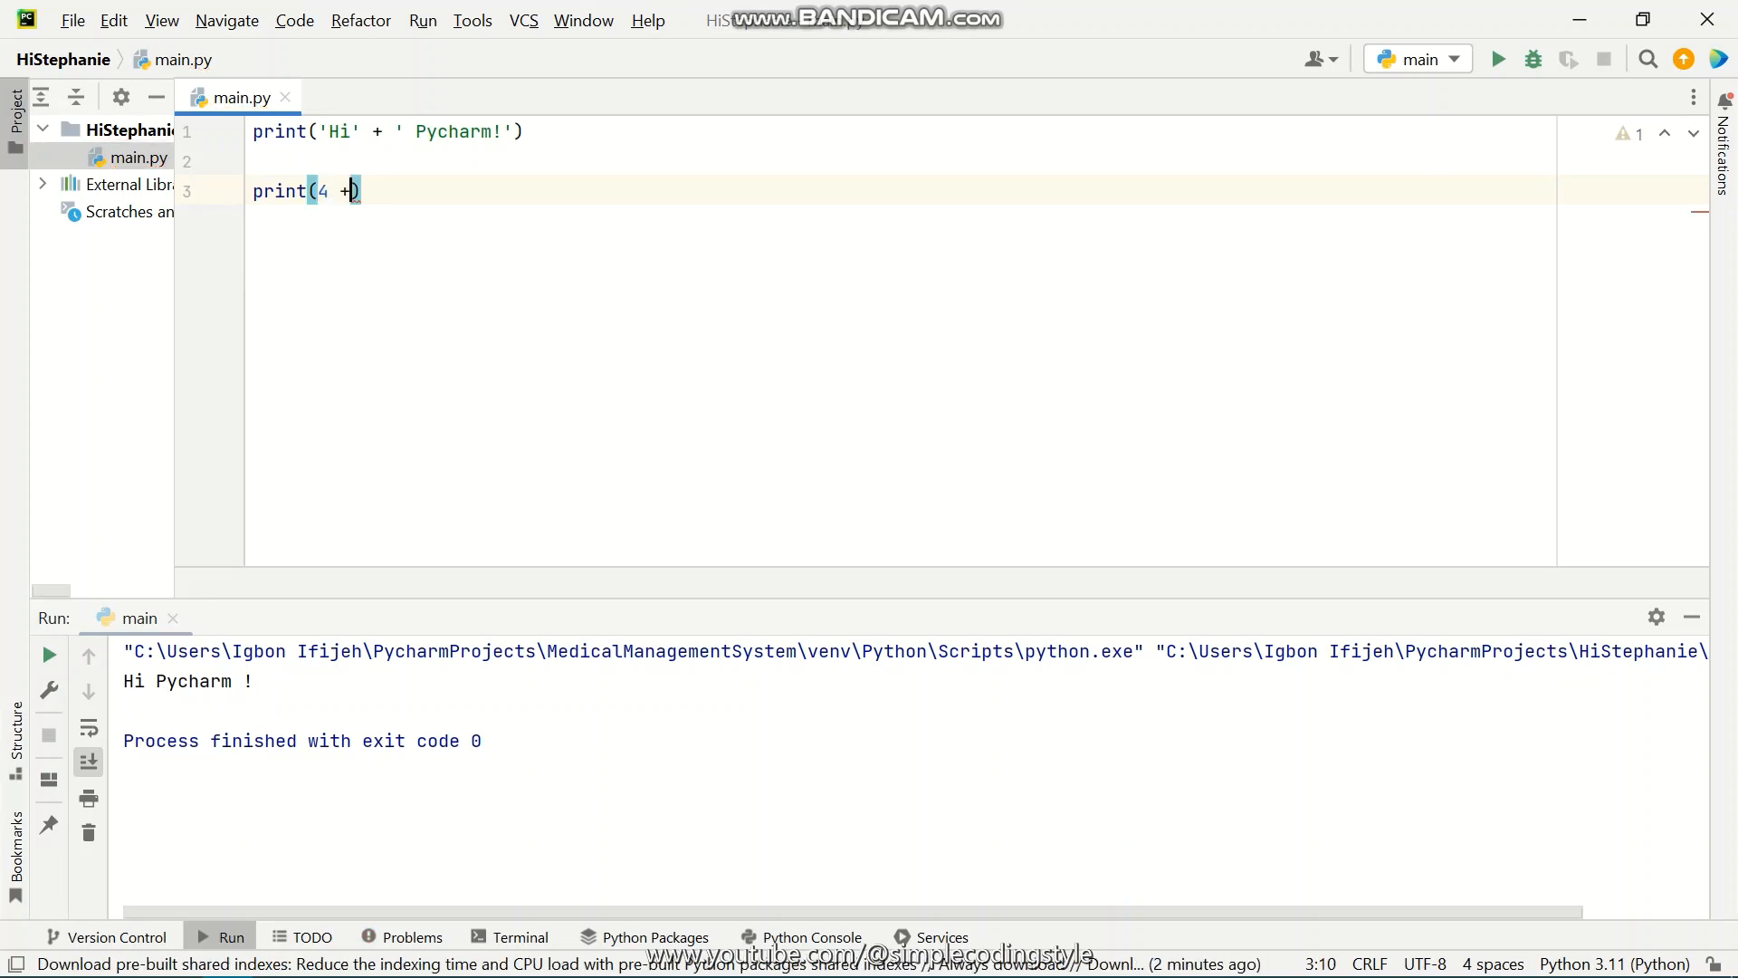
type("2)")
left_click(1692, 617)
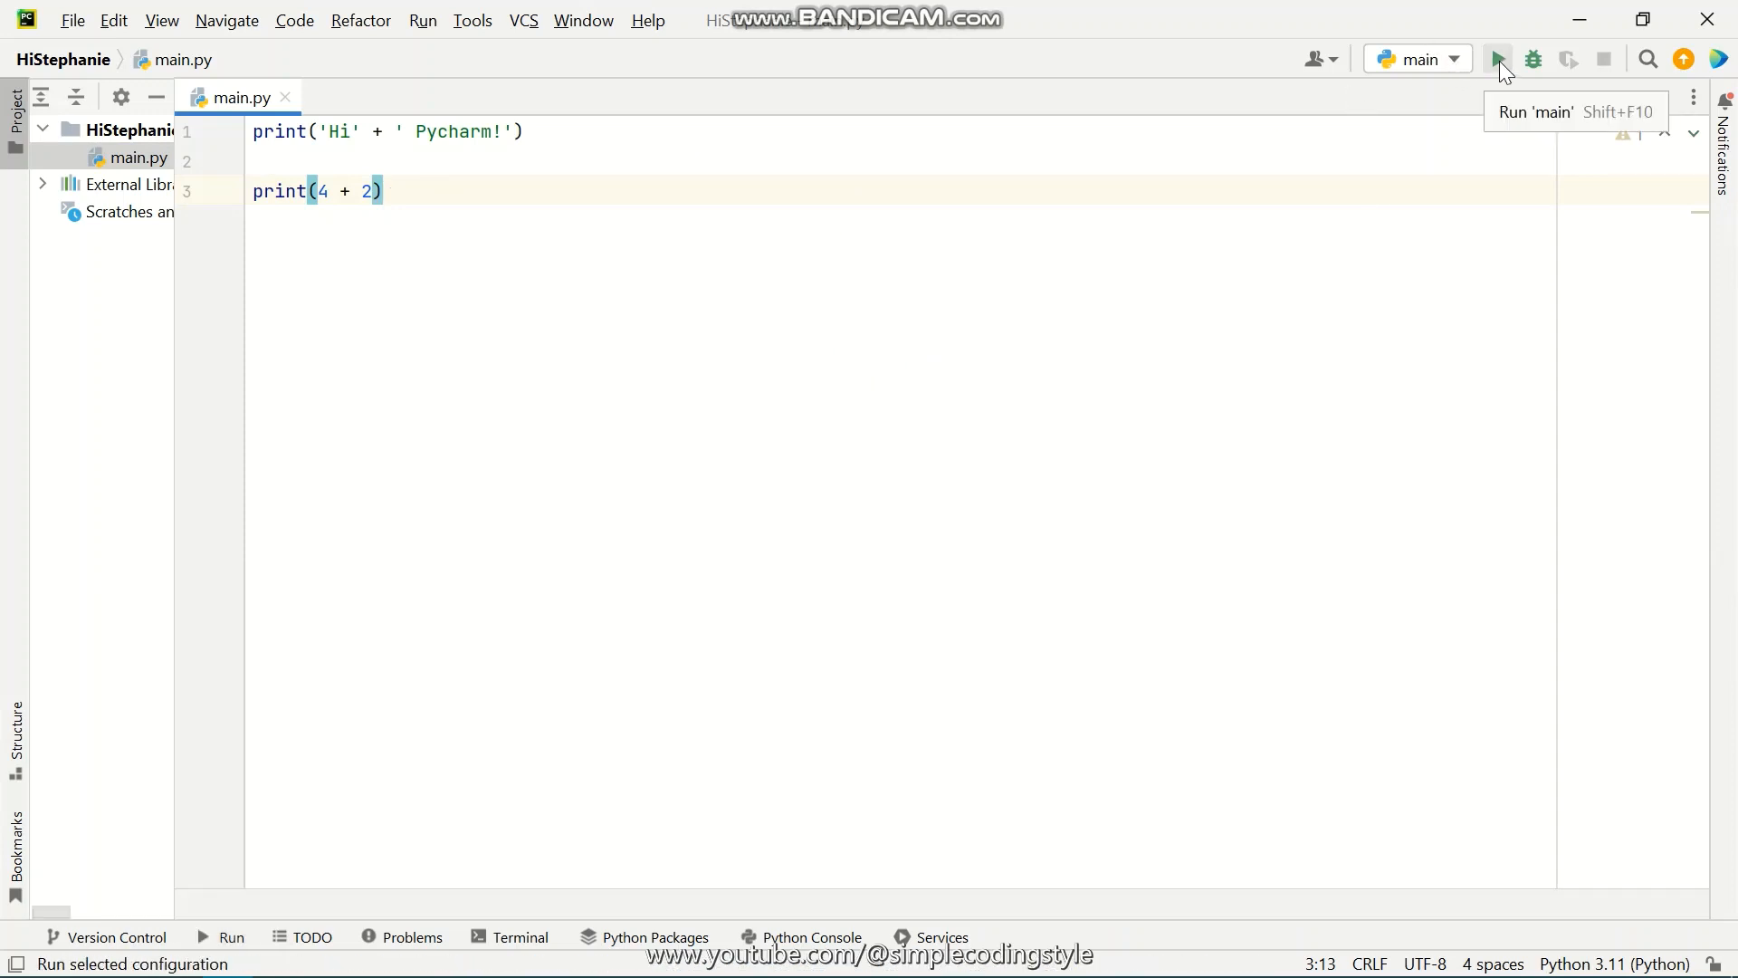
left_click(1501, 62)
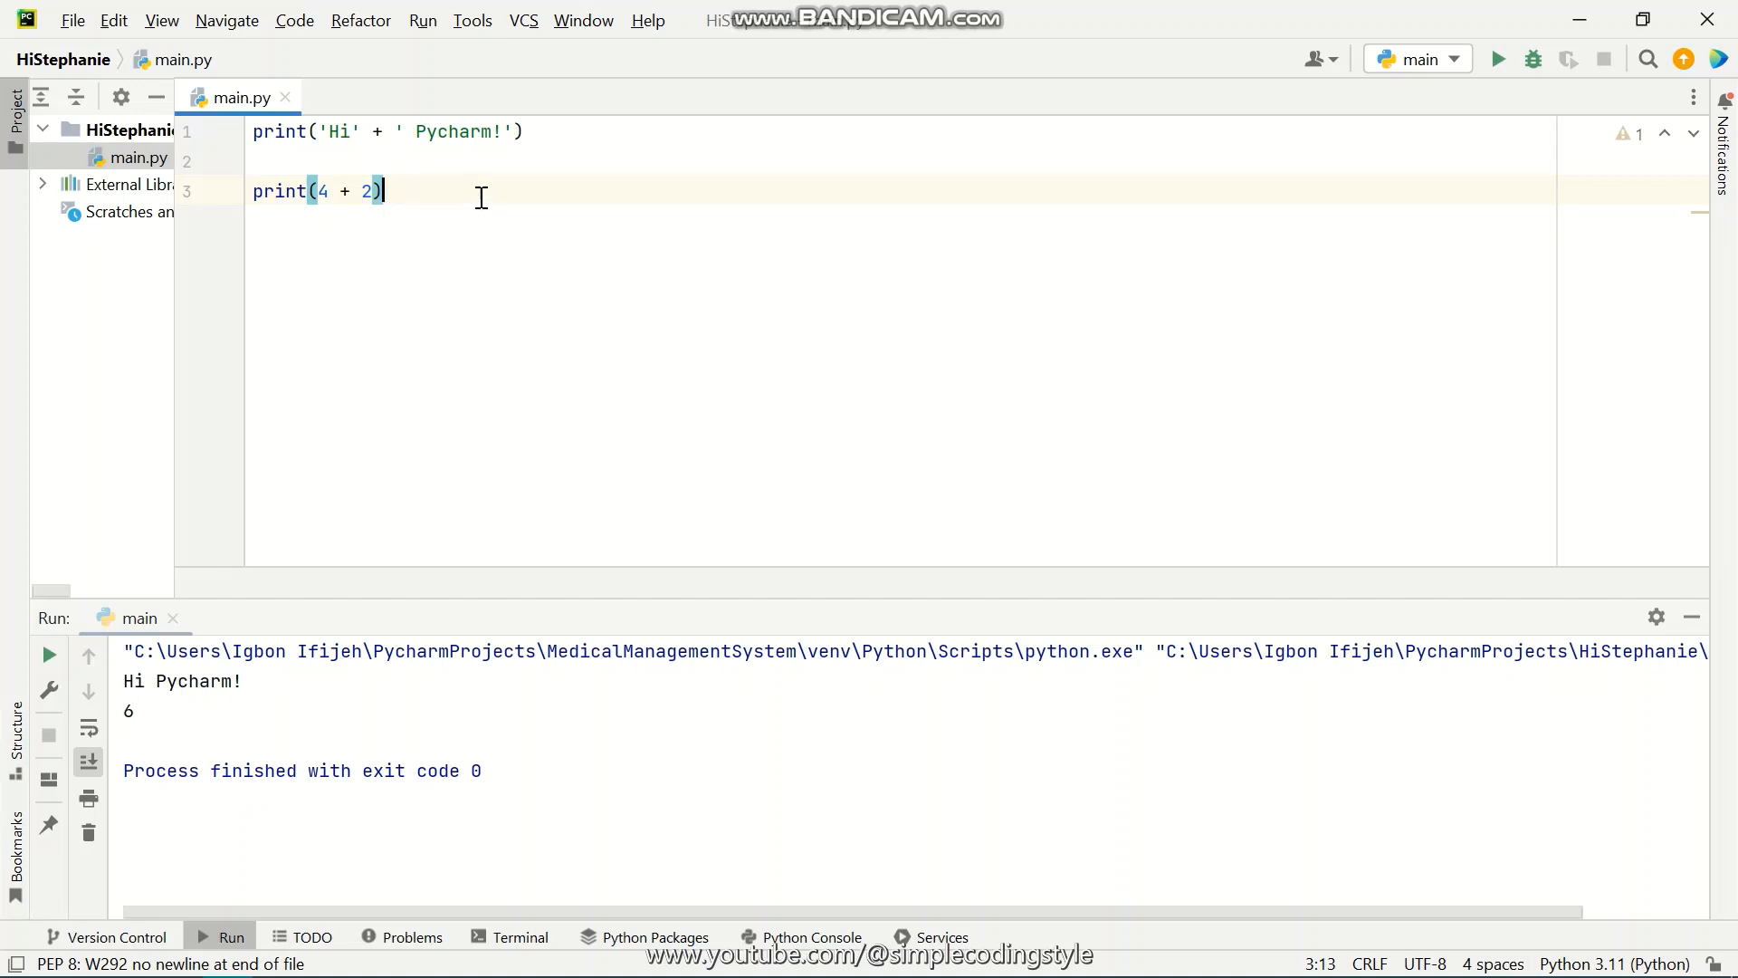
Add two new lines below the print(4 + 2) statement
key("Return")
key("Return")
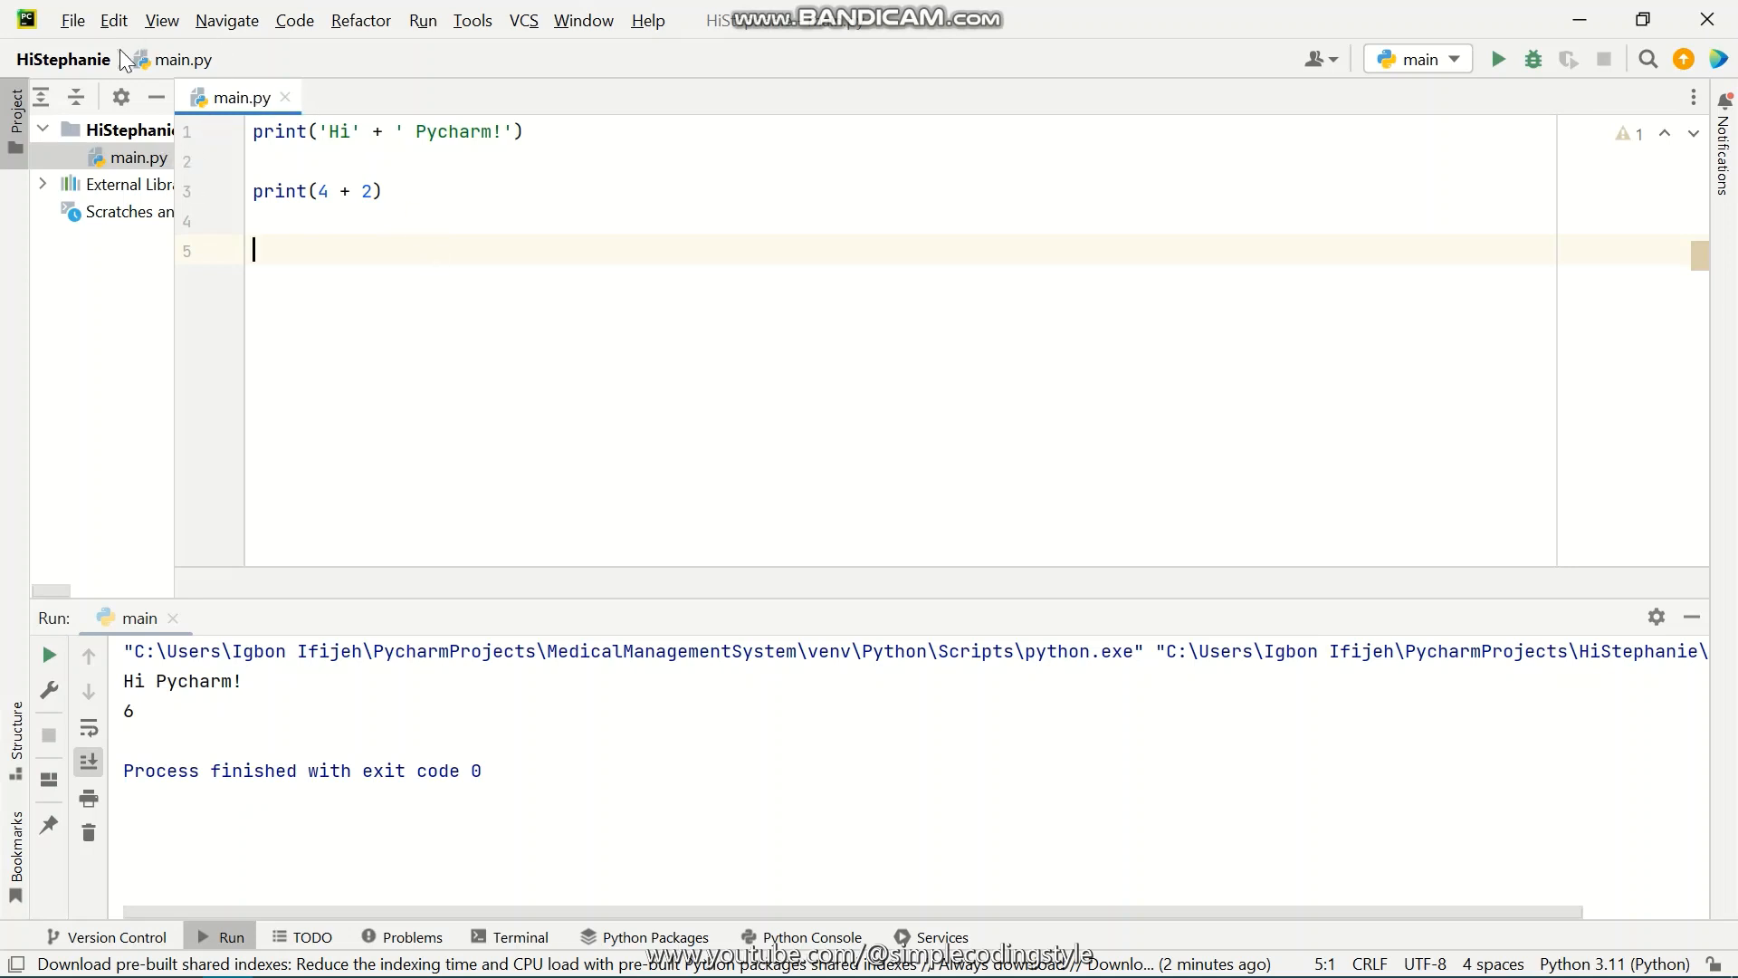
left_click(75, 23)
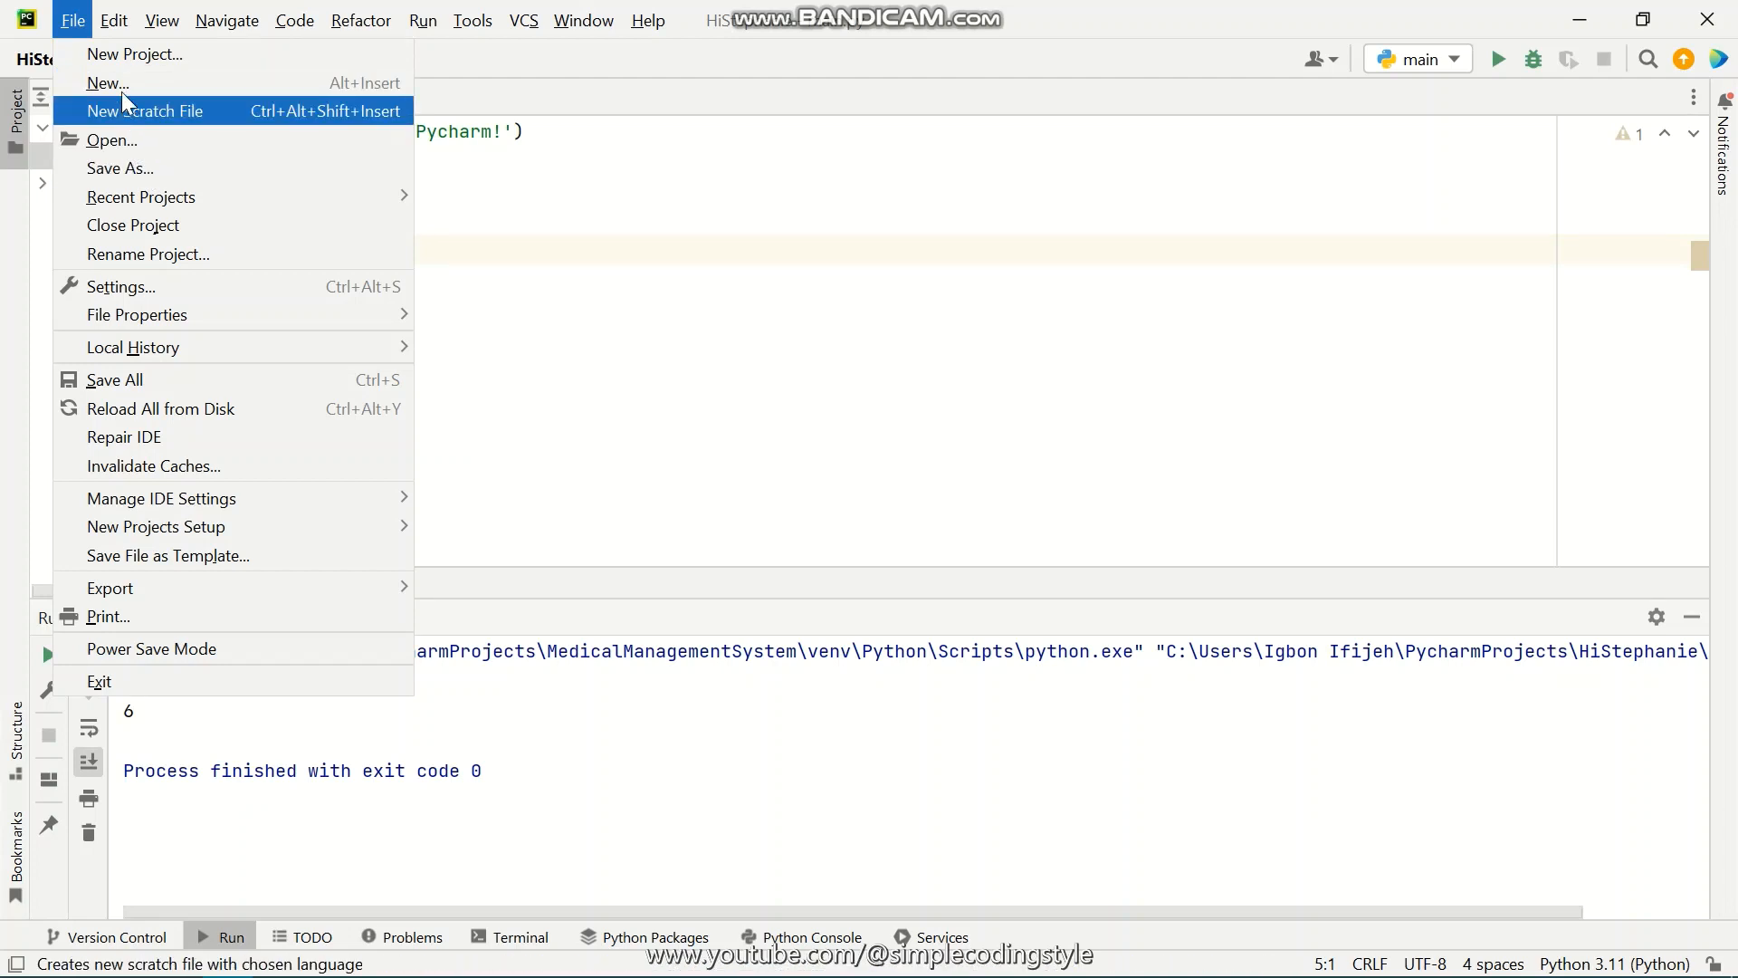
double_click(736, 201)
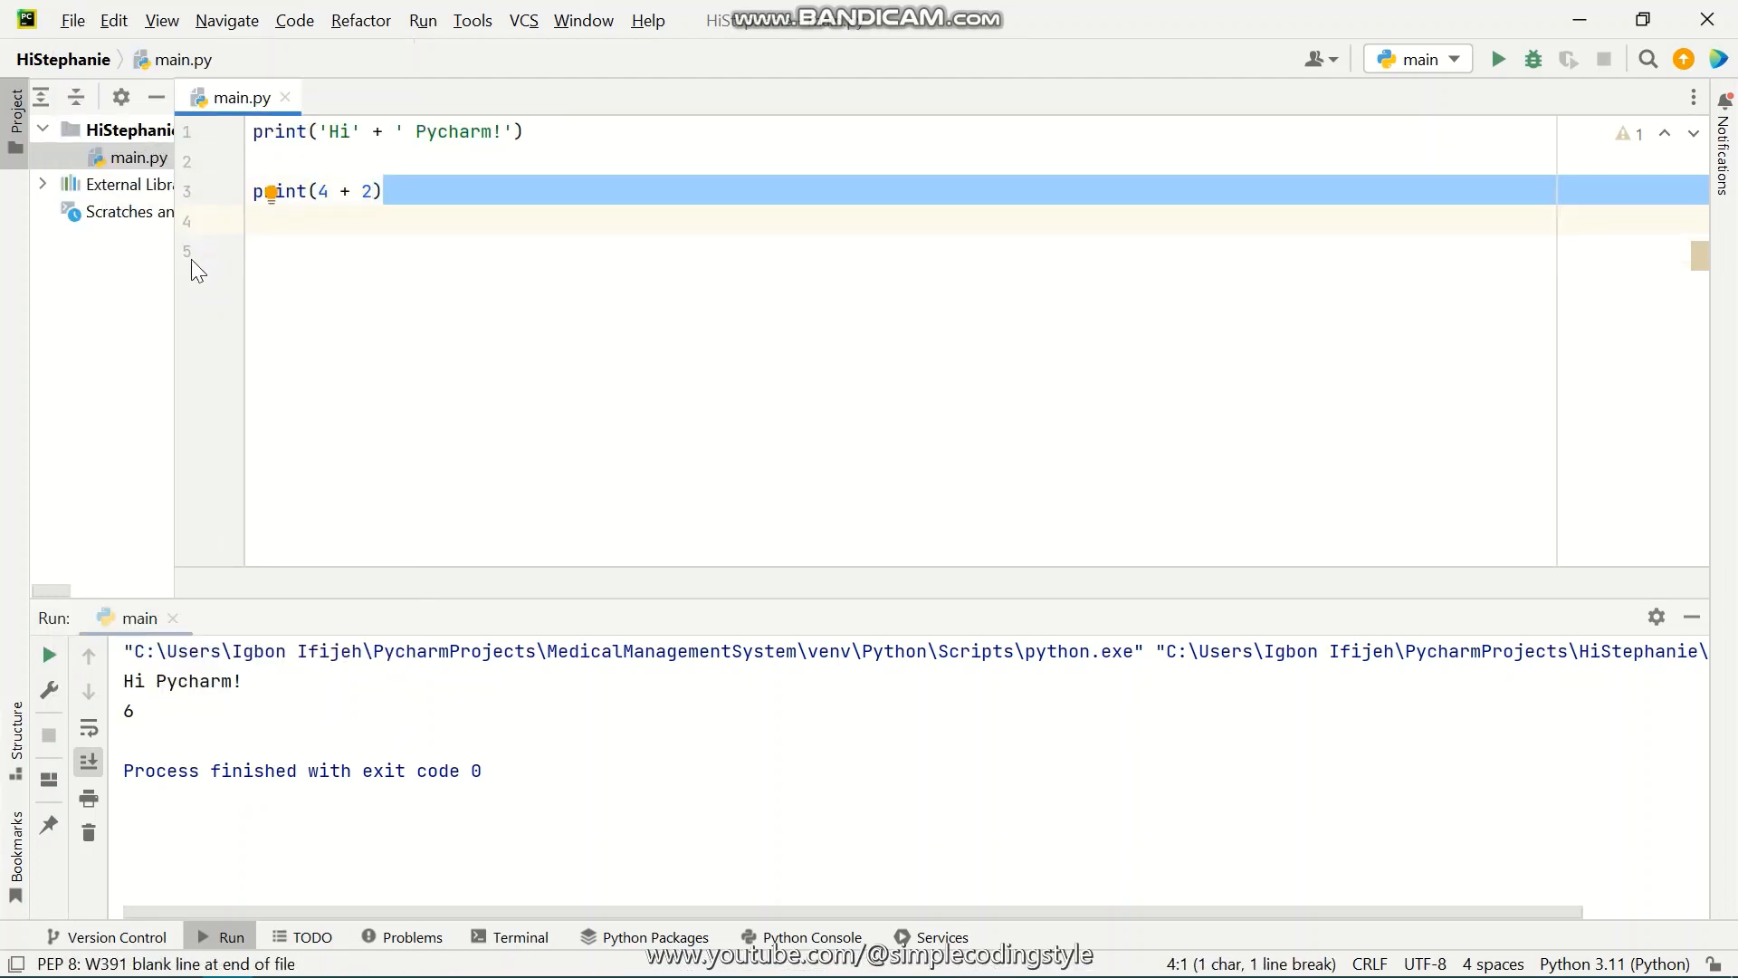
Widen the project tree and create a new Python file named SecondFile in the project's root folder
left_click_drag(175, 272, 240, 276)
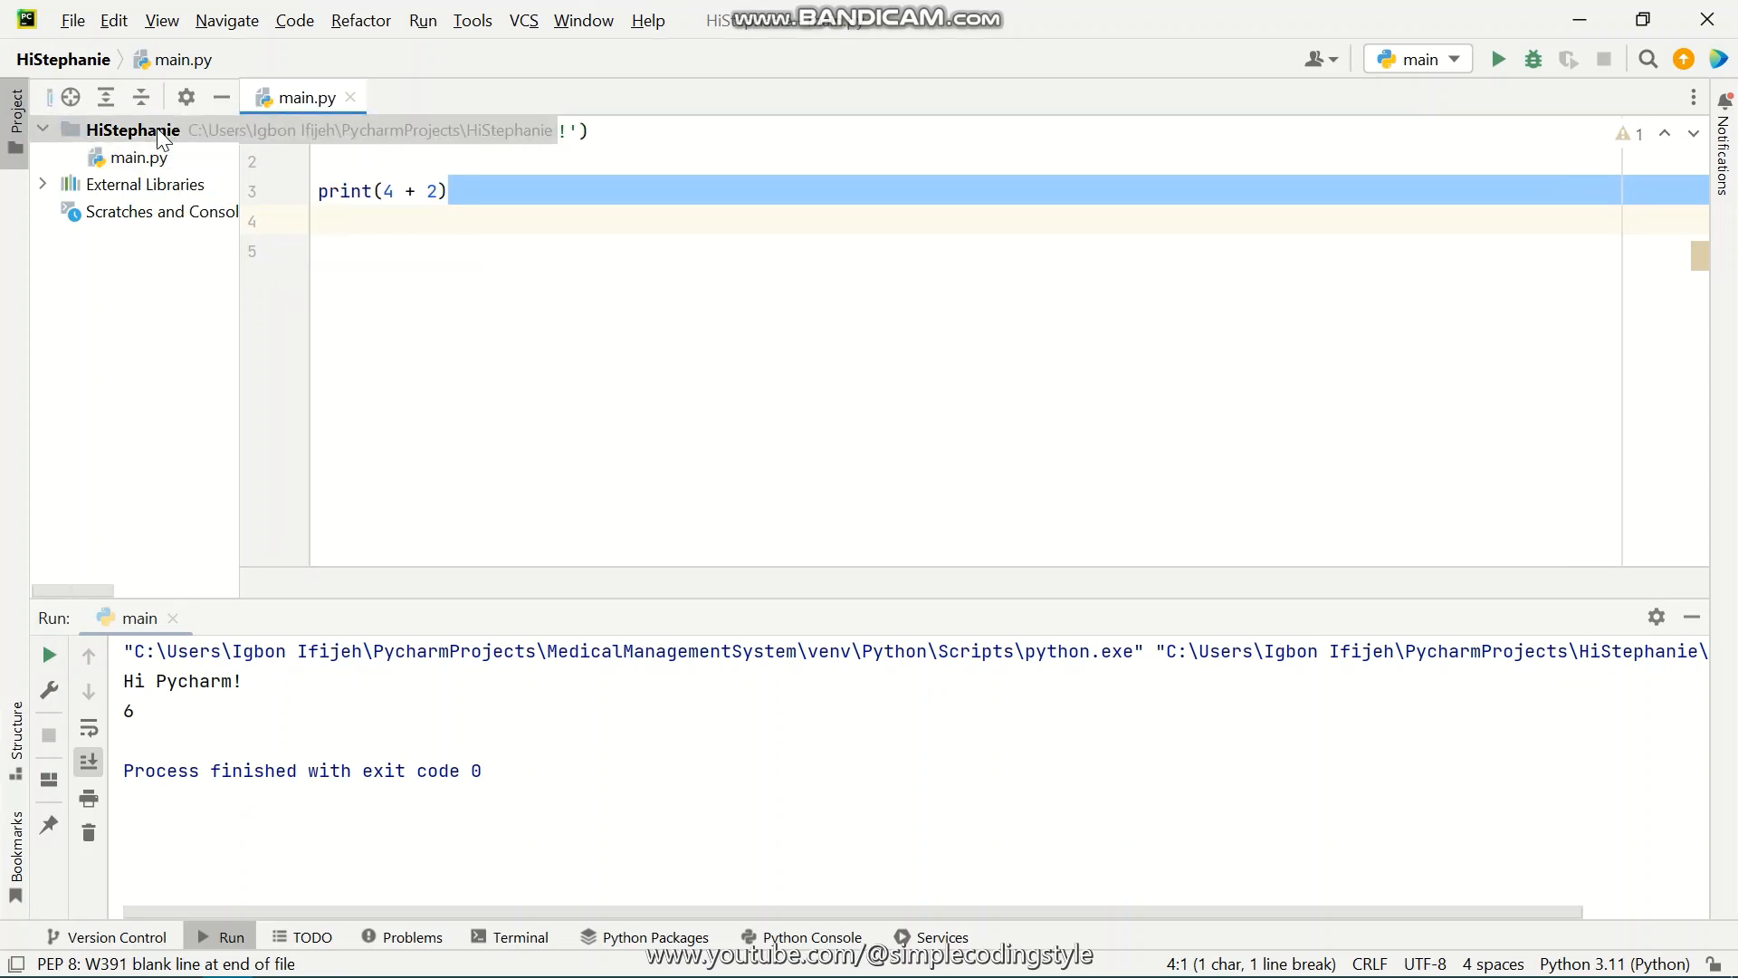
right_click(163, 133)
mouse_move(221, 141)
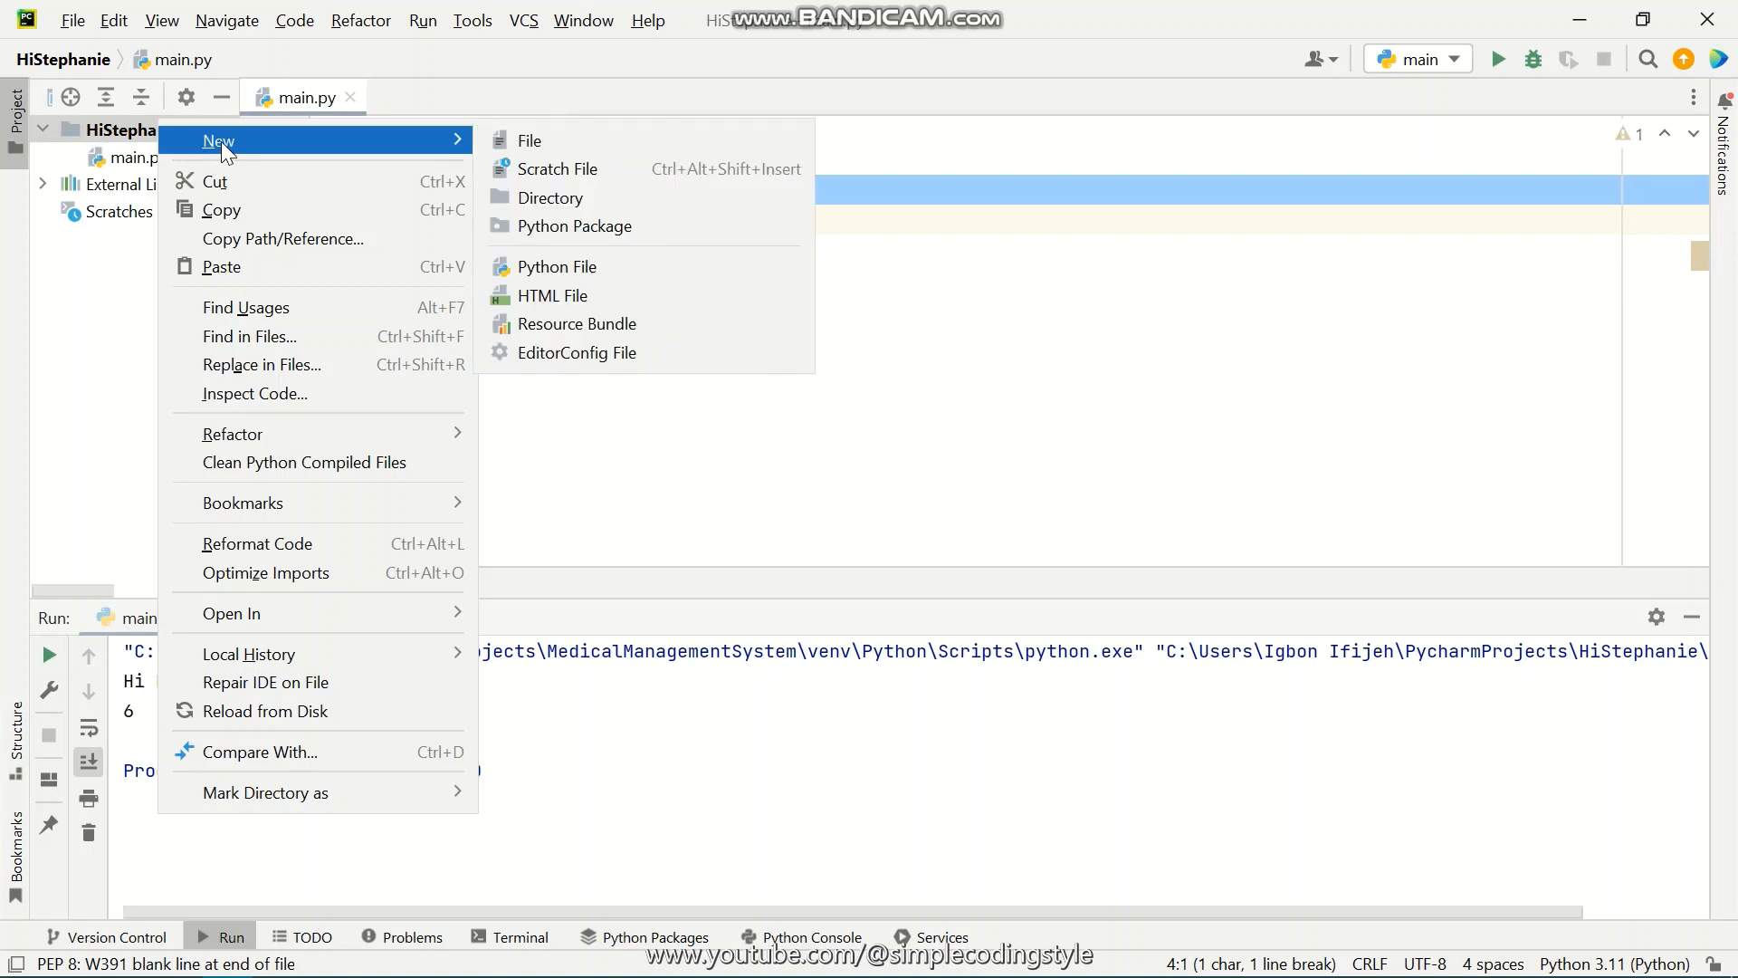
left_click(590, 265)
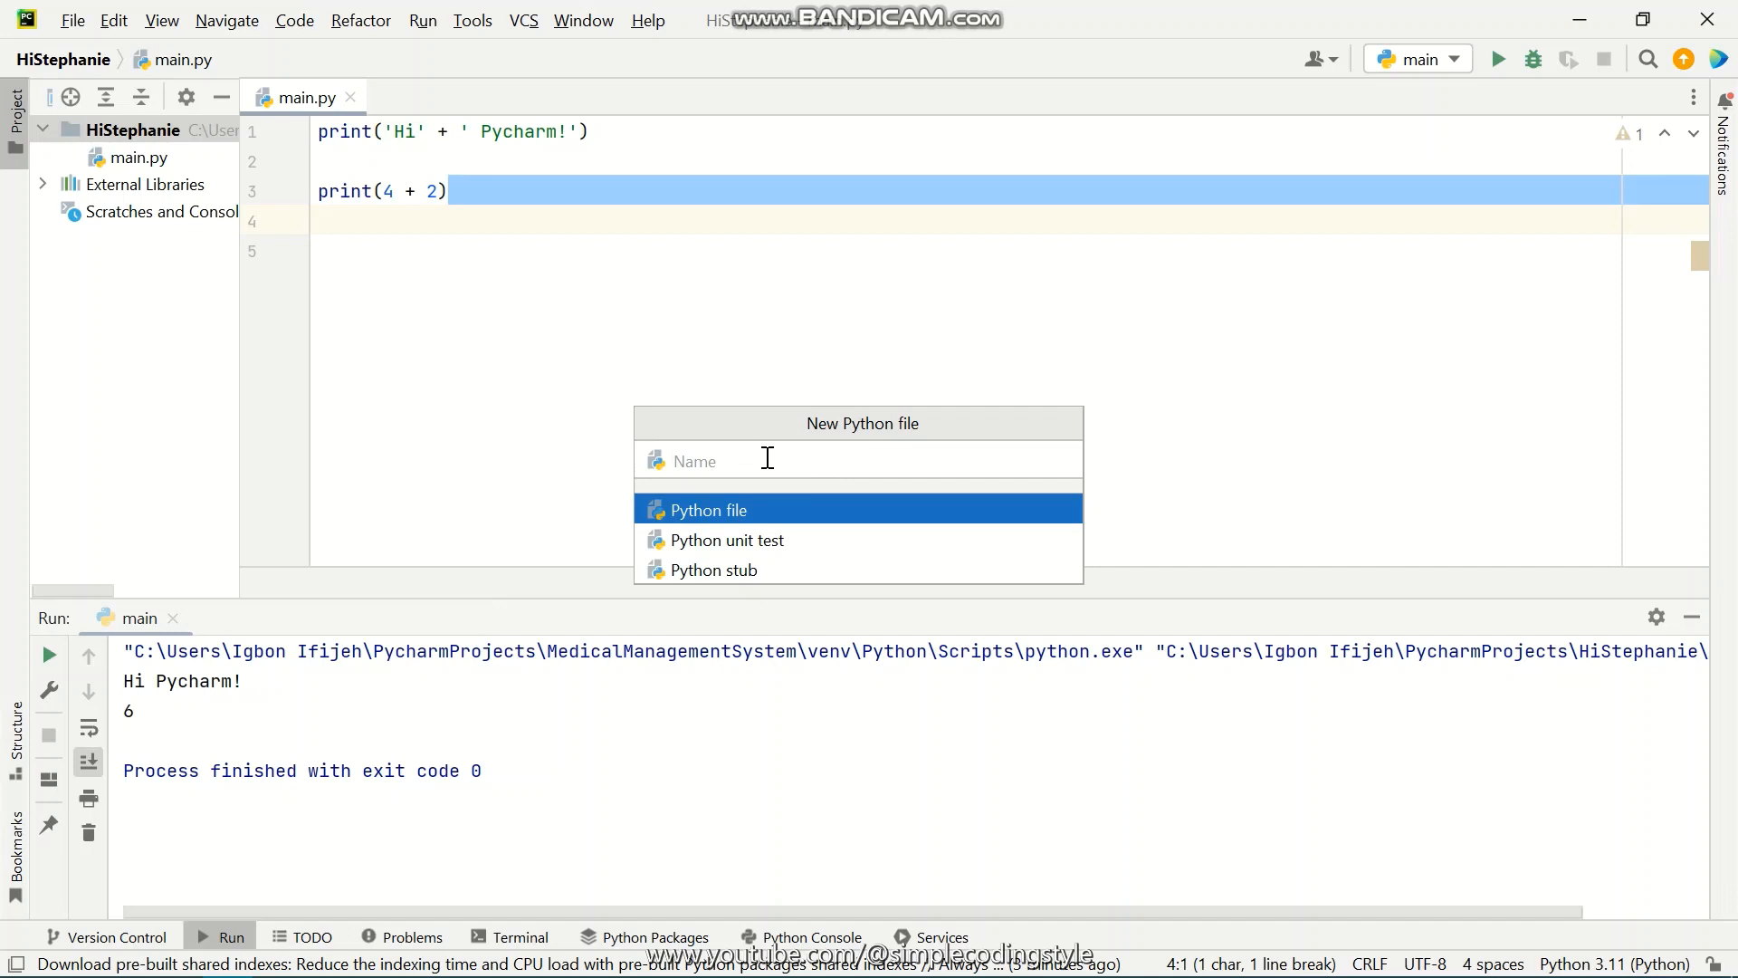
type("SecondFile")
key("Return")
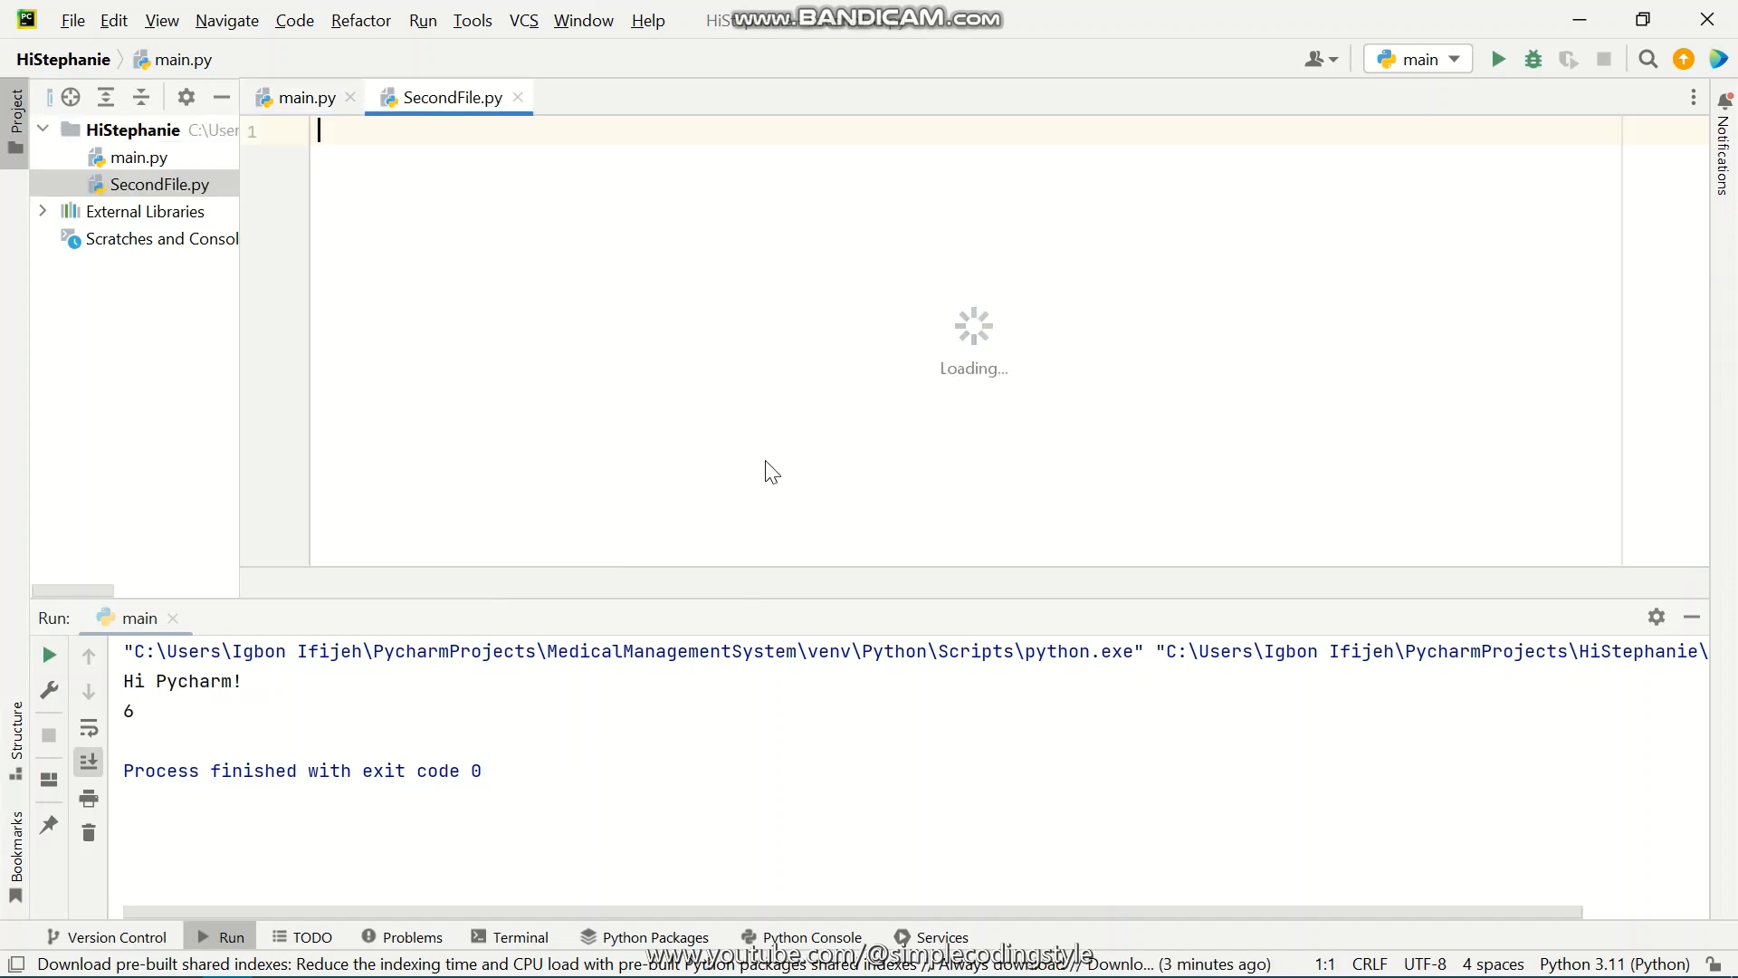
Shrink the run output and the project tree to give the SecondFile.py editor more room
left_click_drag(786, 568, 797, 801)
left_click_drag(244, 358, 155, 348)
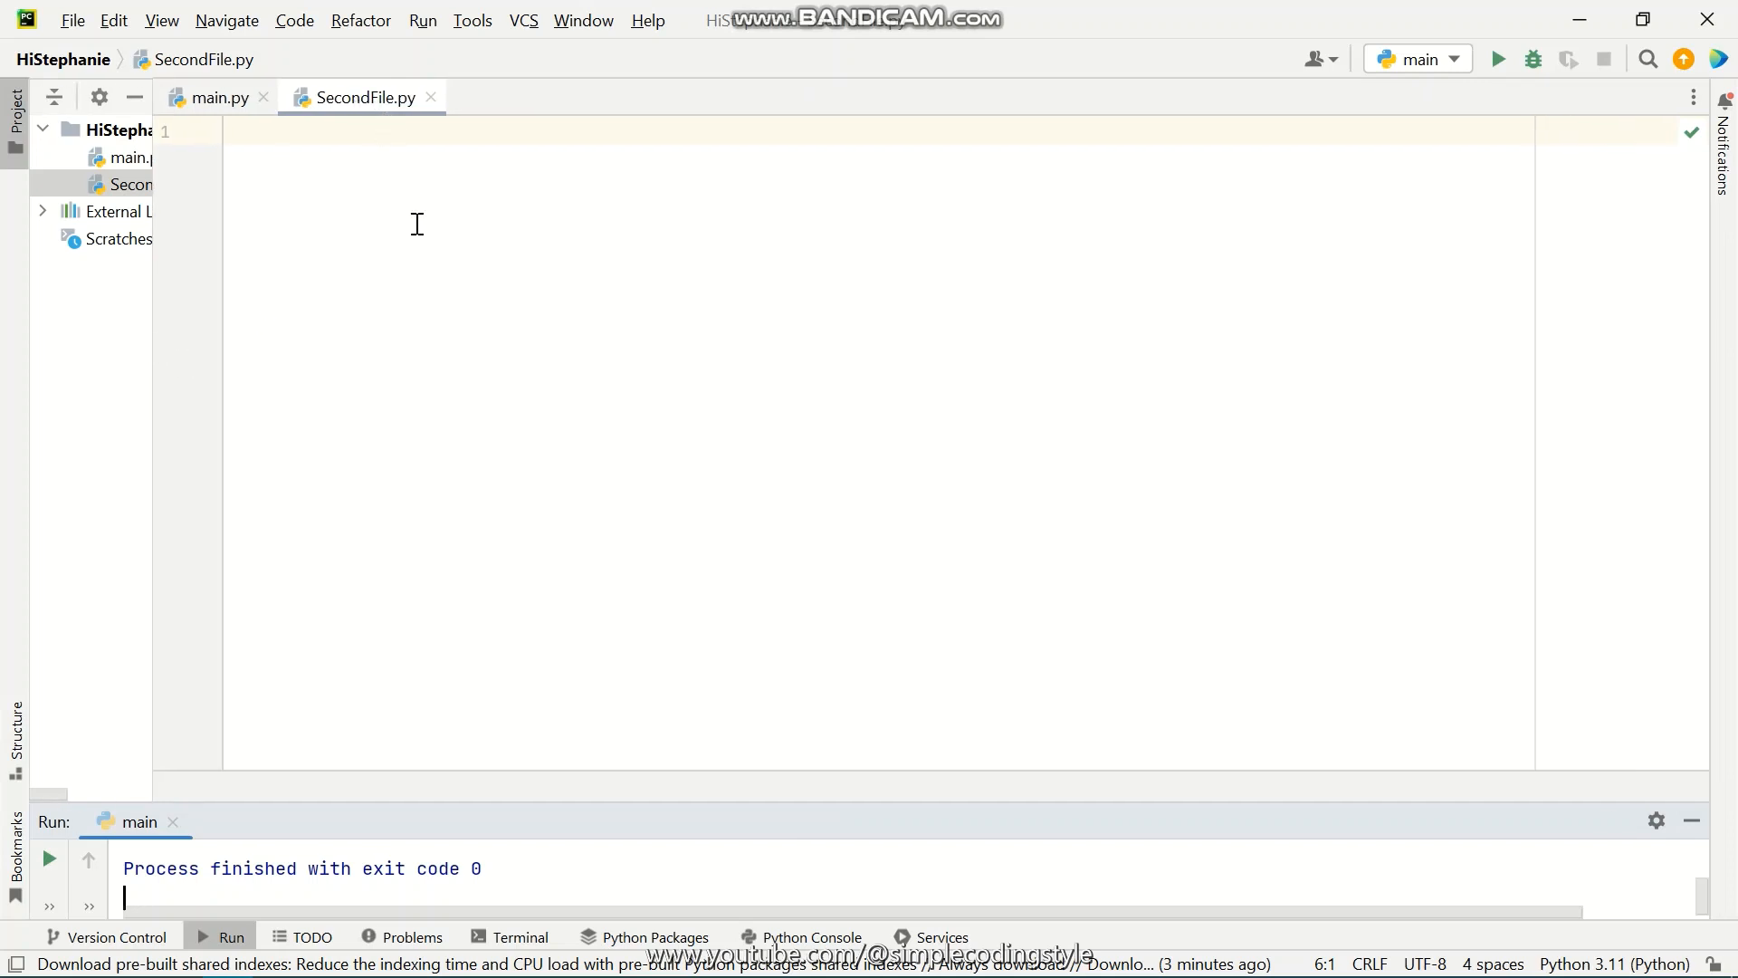
left_click(430, 189)
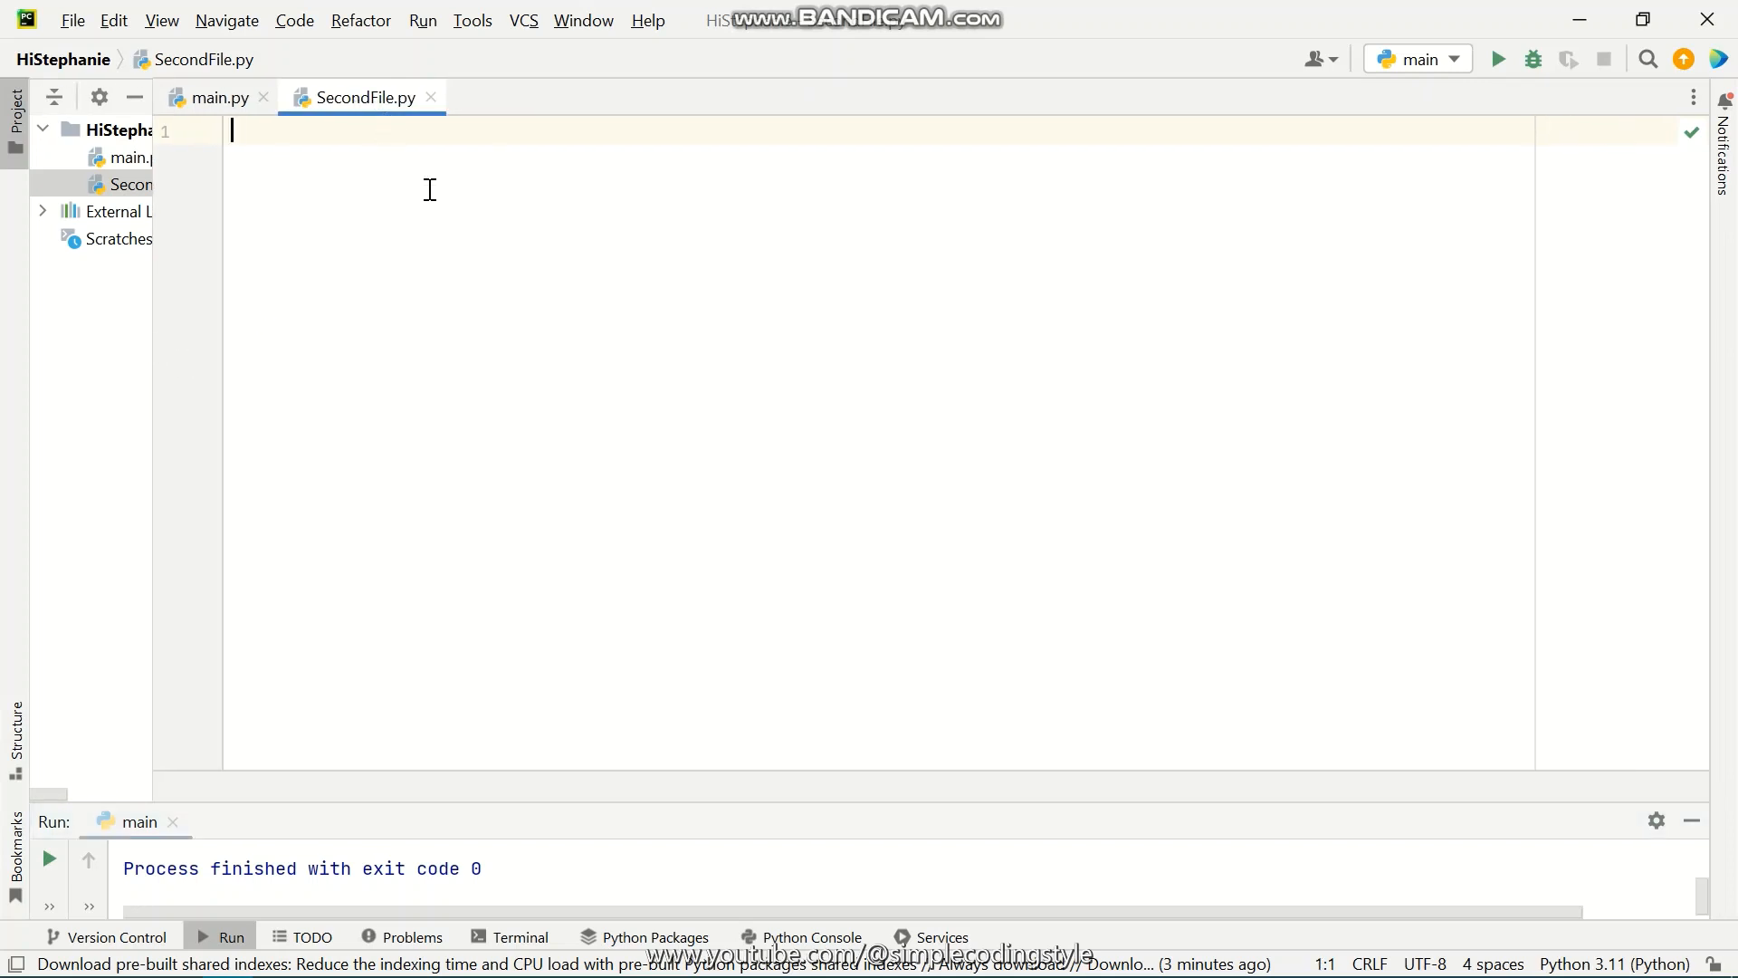
Write the statement print('Hello World') in SecondFile.py
type("pr")
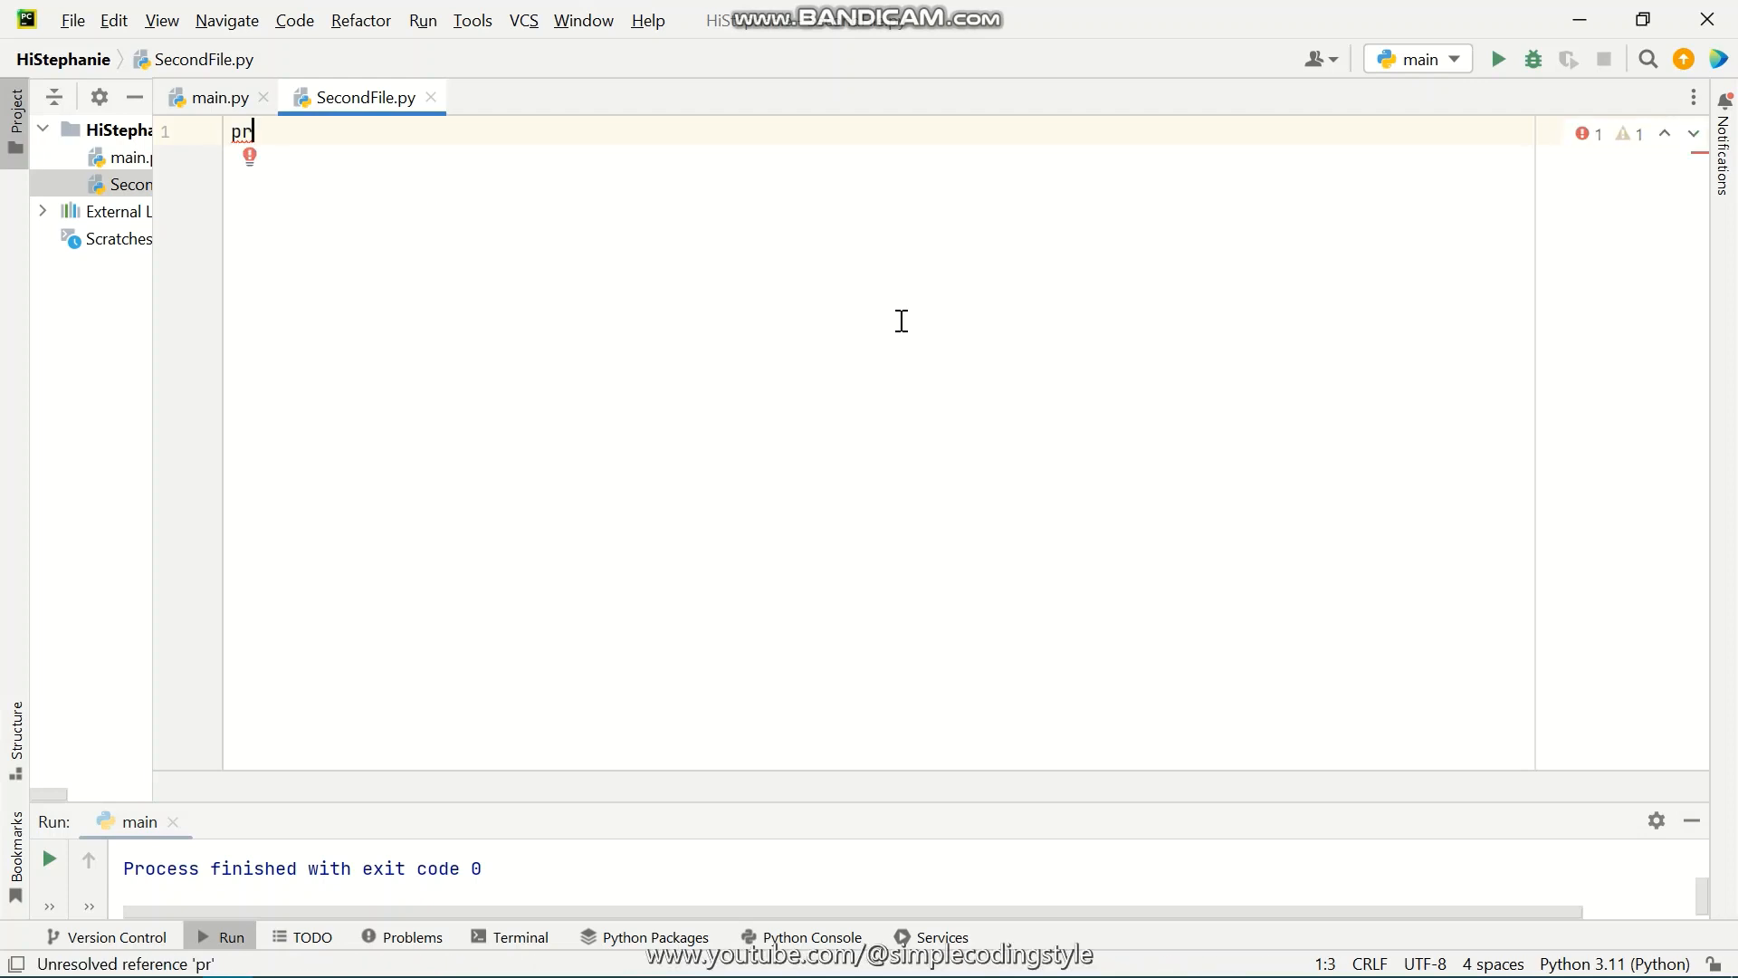
type("int")
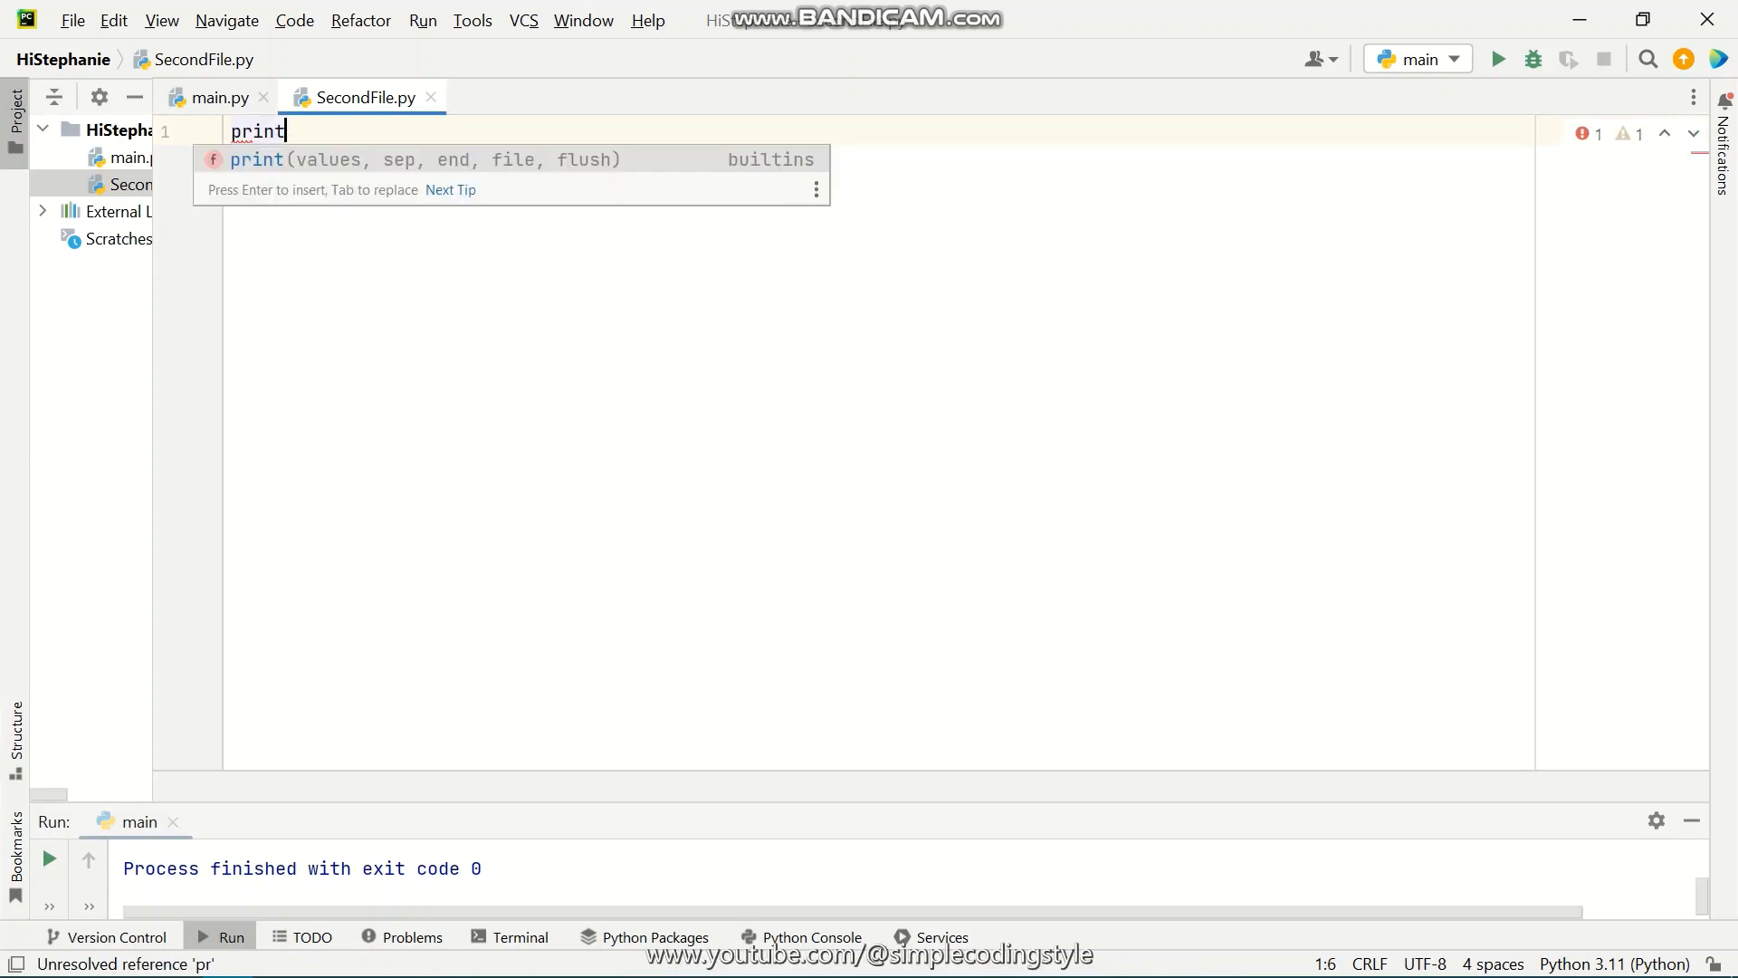
key("Return")
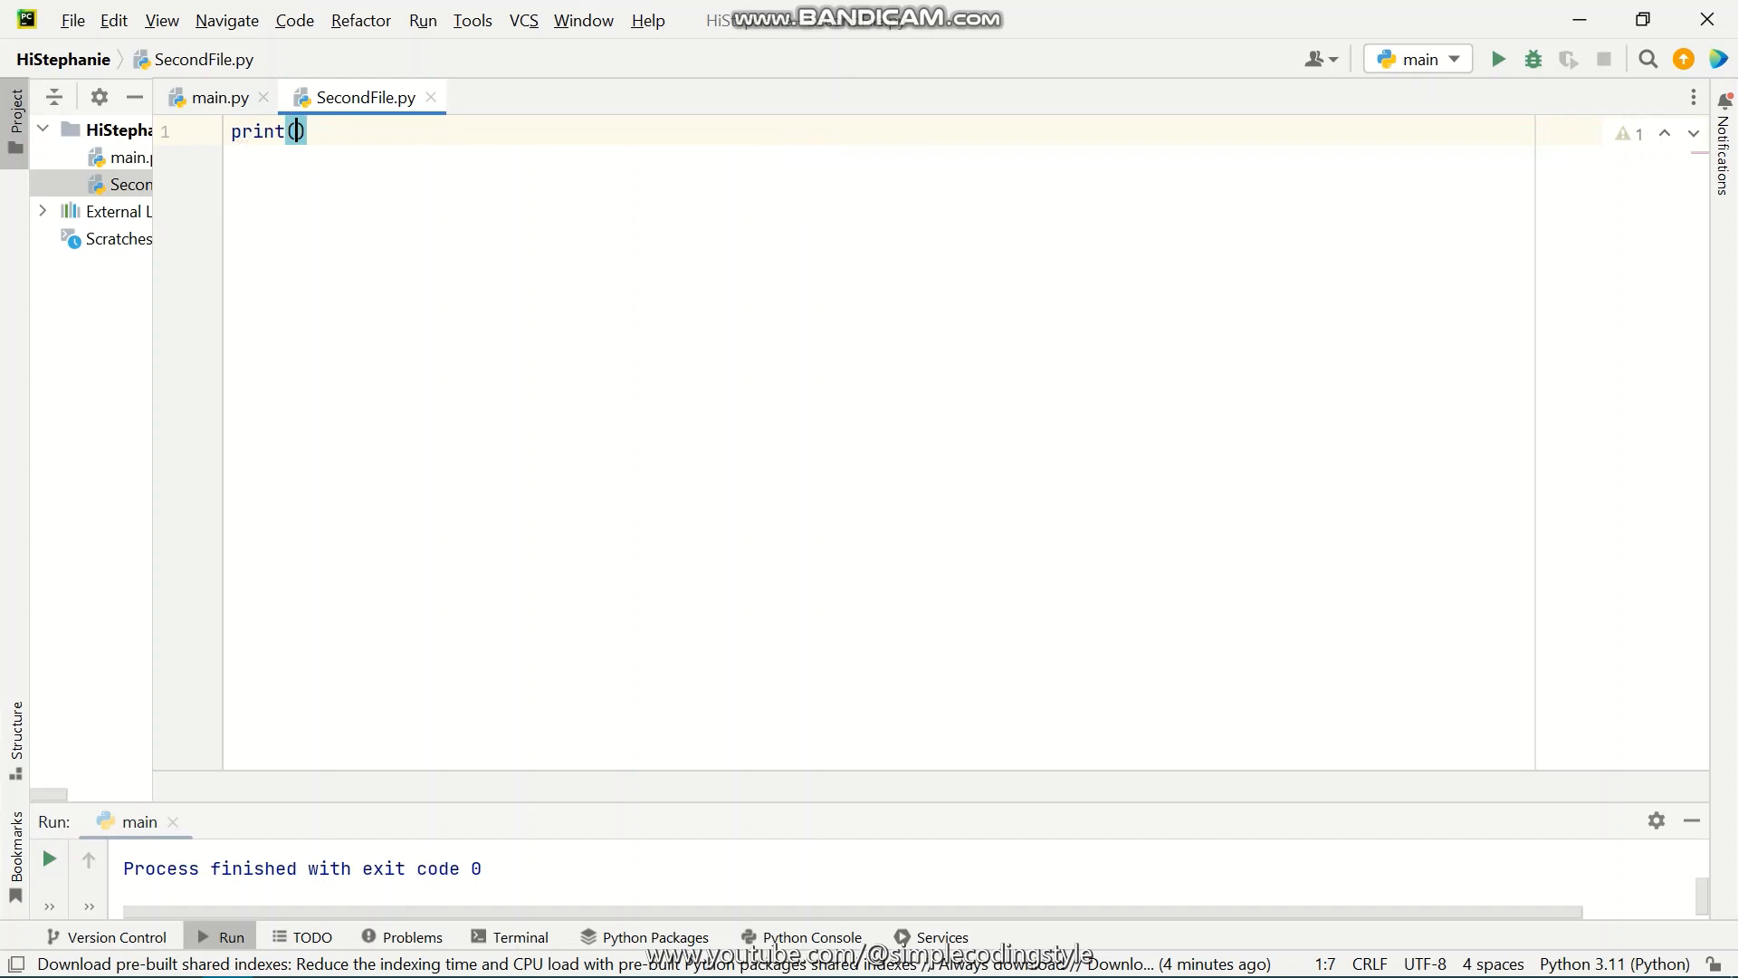
left_click(905, 496)
key("Left")
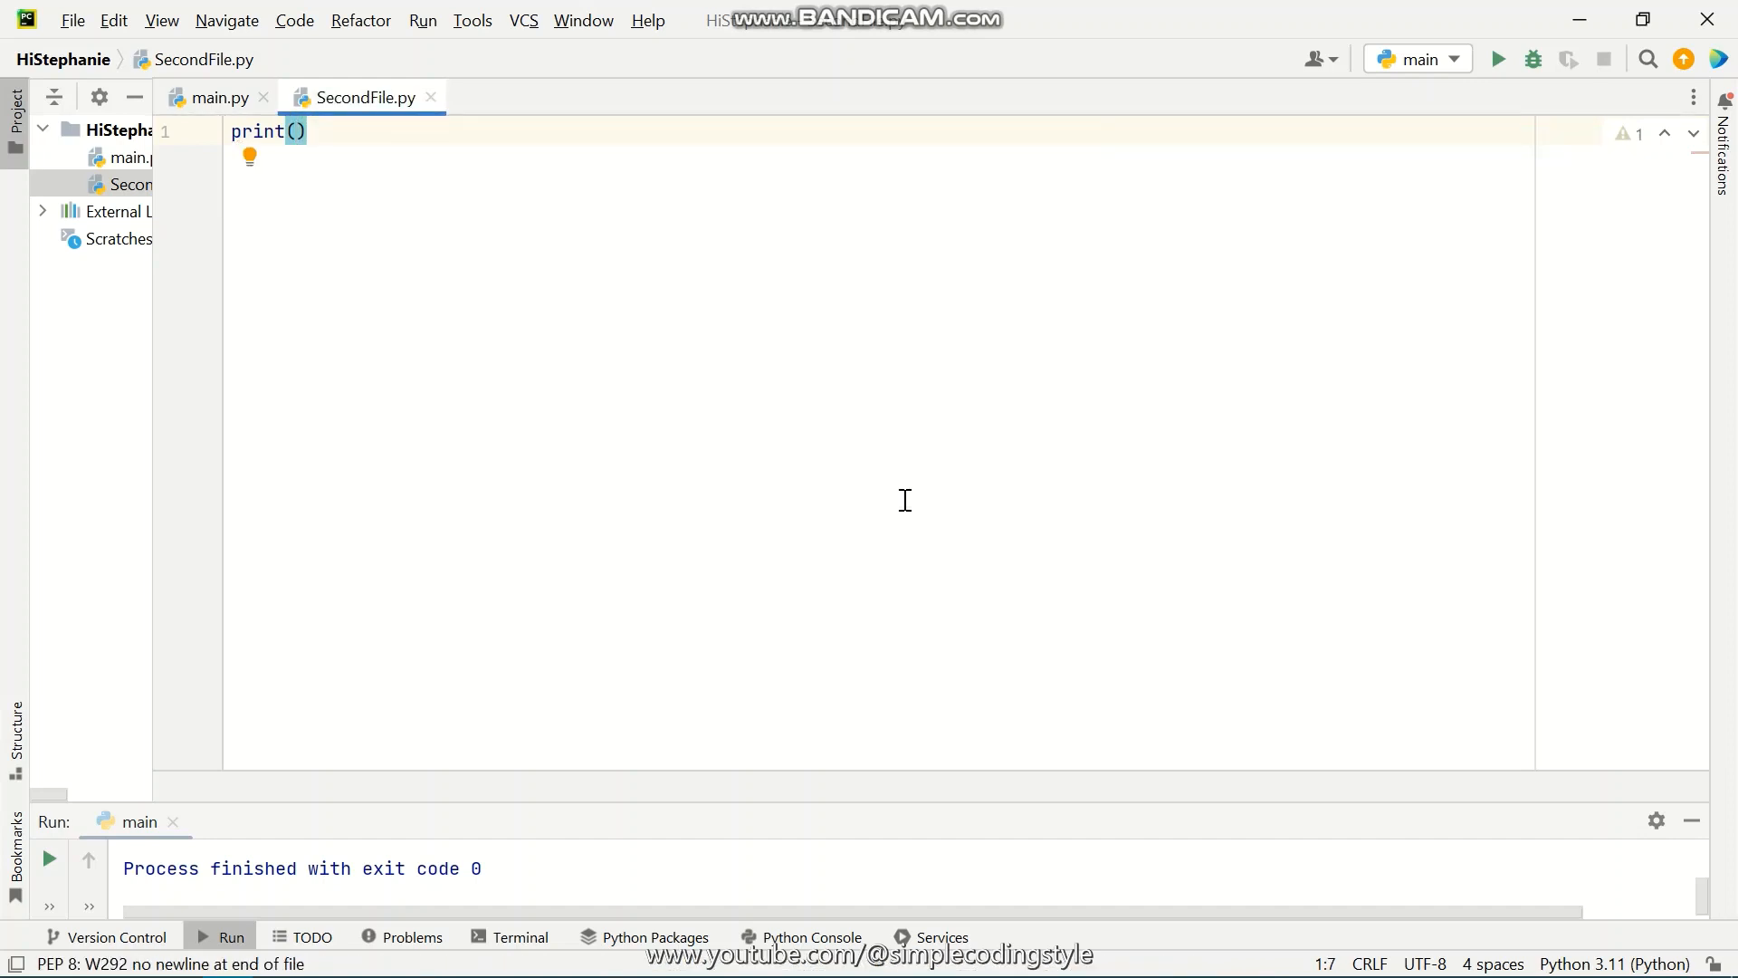
type("'Hello ")
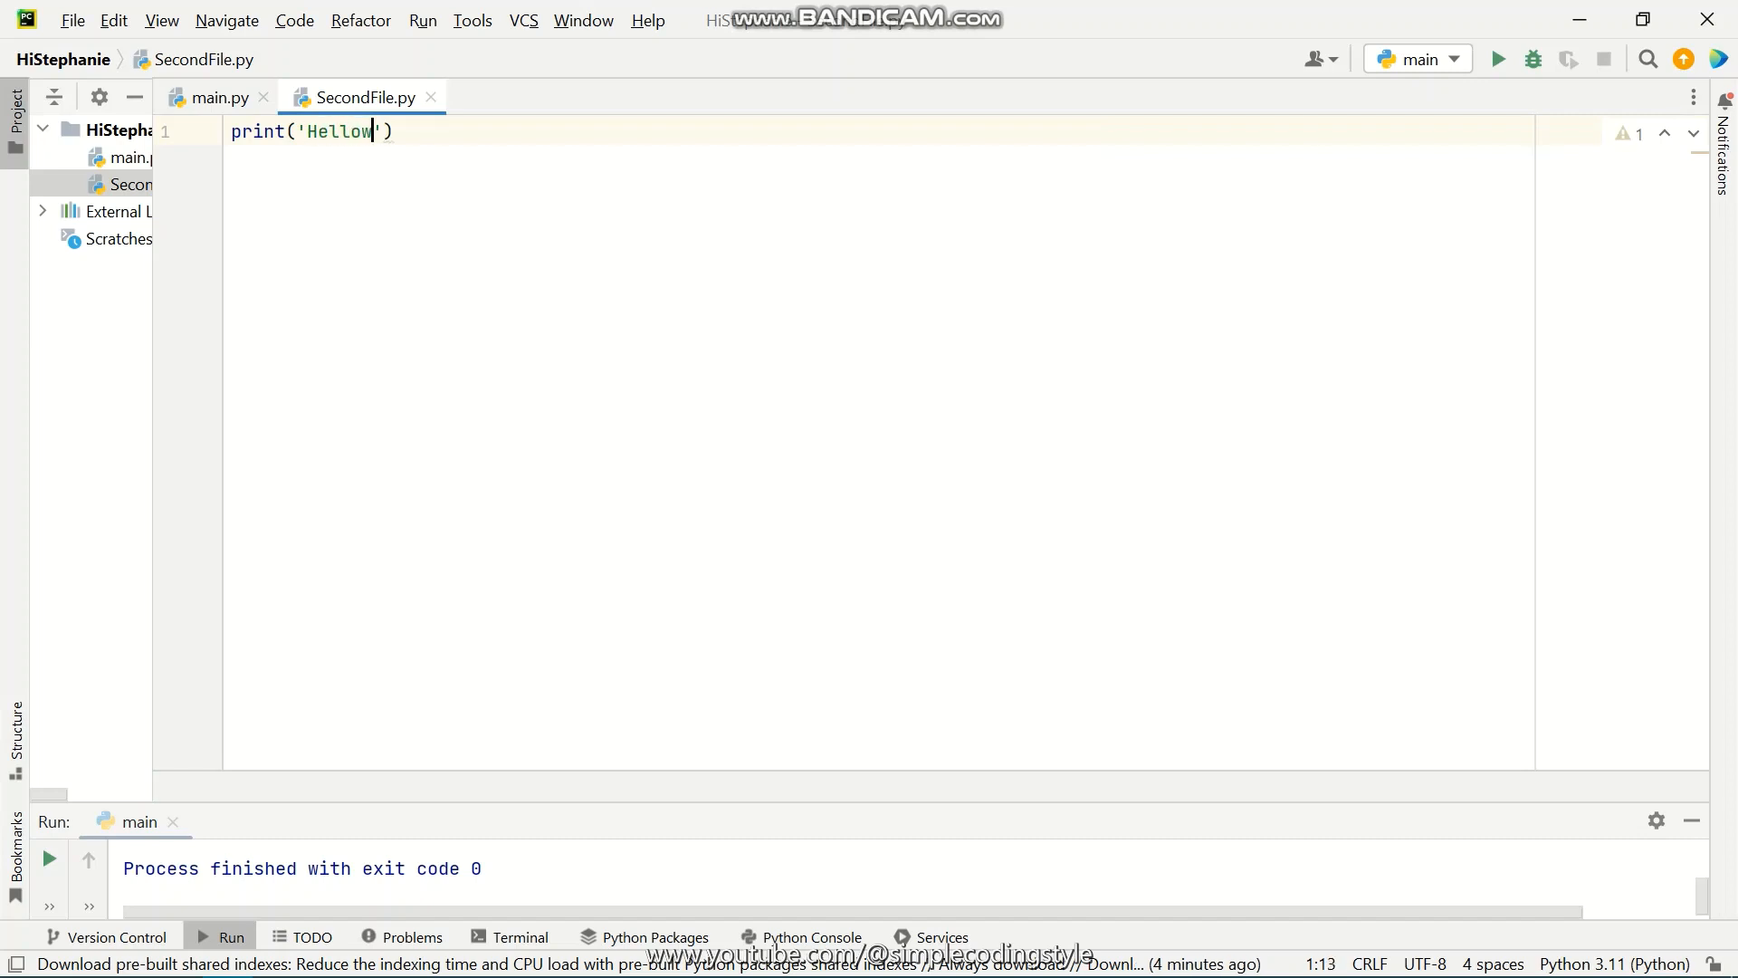
type("World")
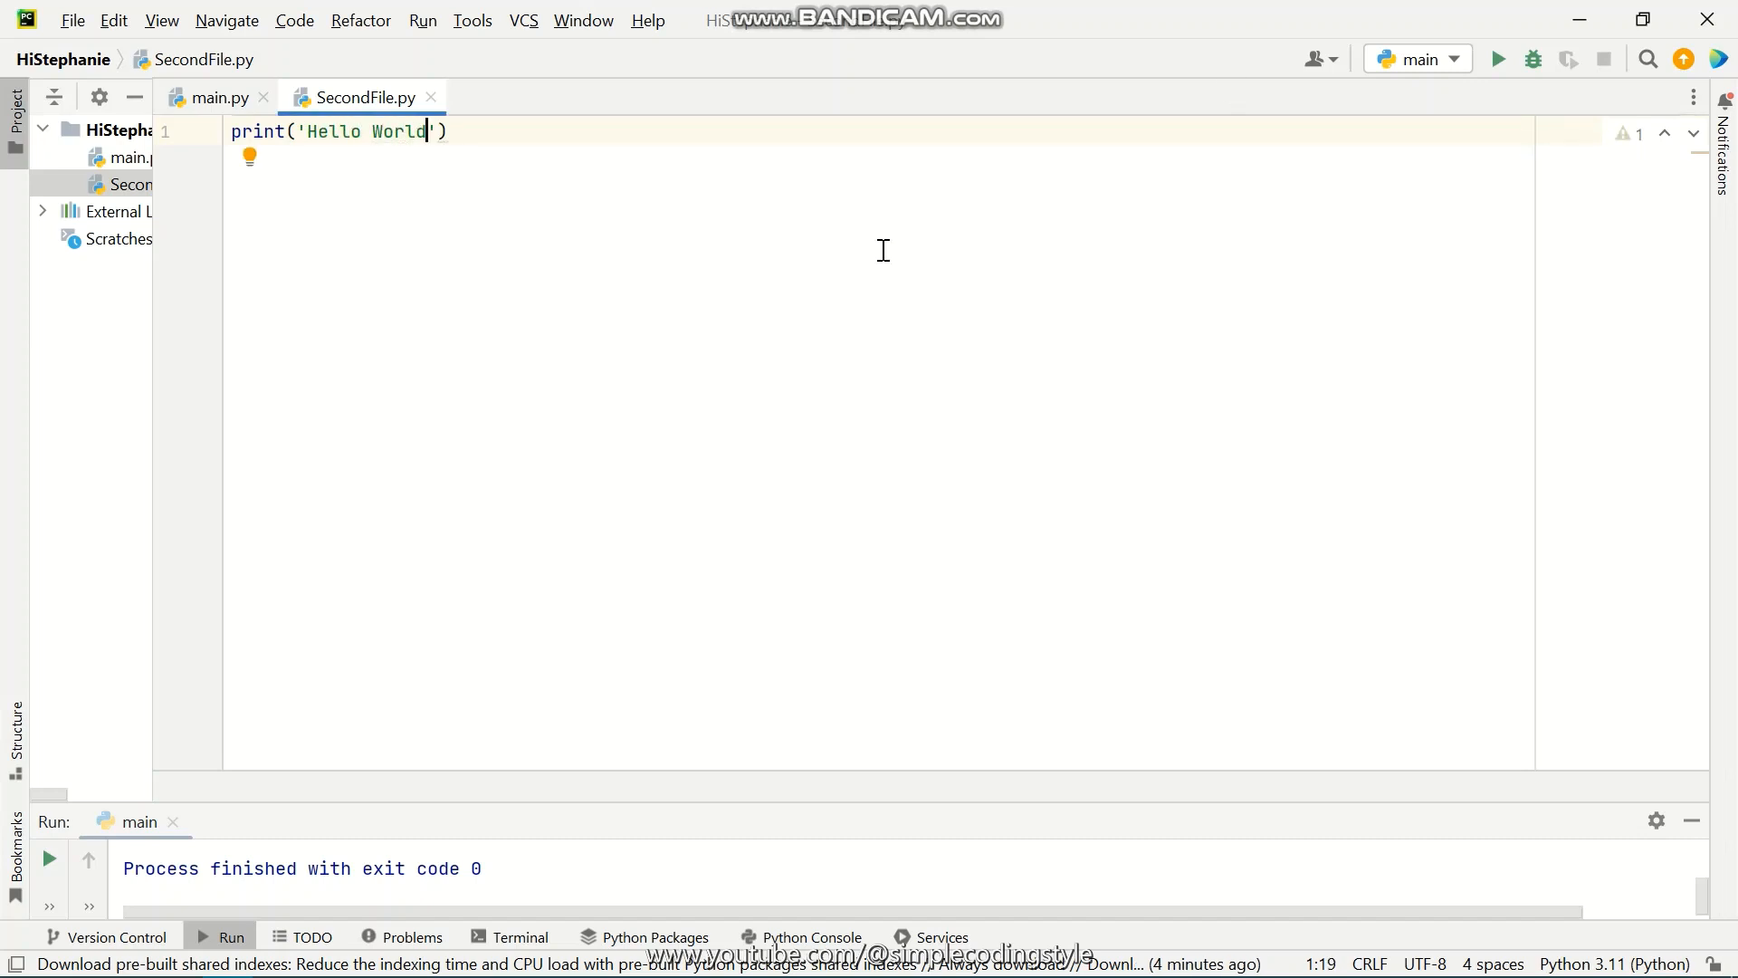
key("End")
Run SecondFile and enlarge the run output area to show the full result
right_click(909, 230)
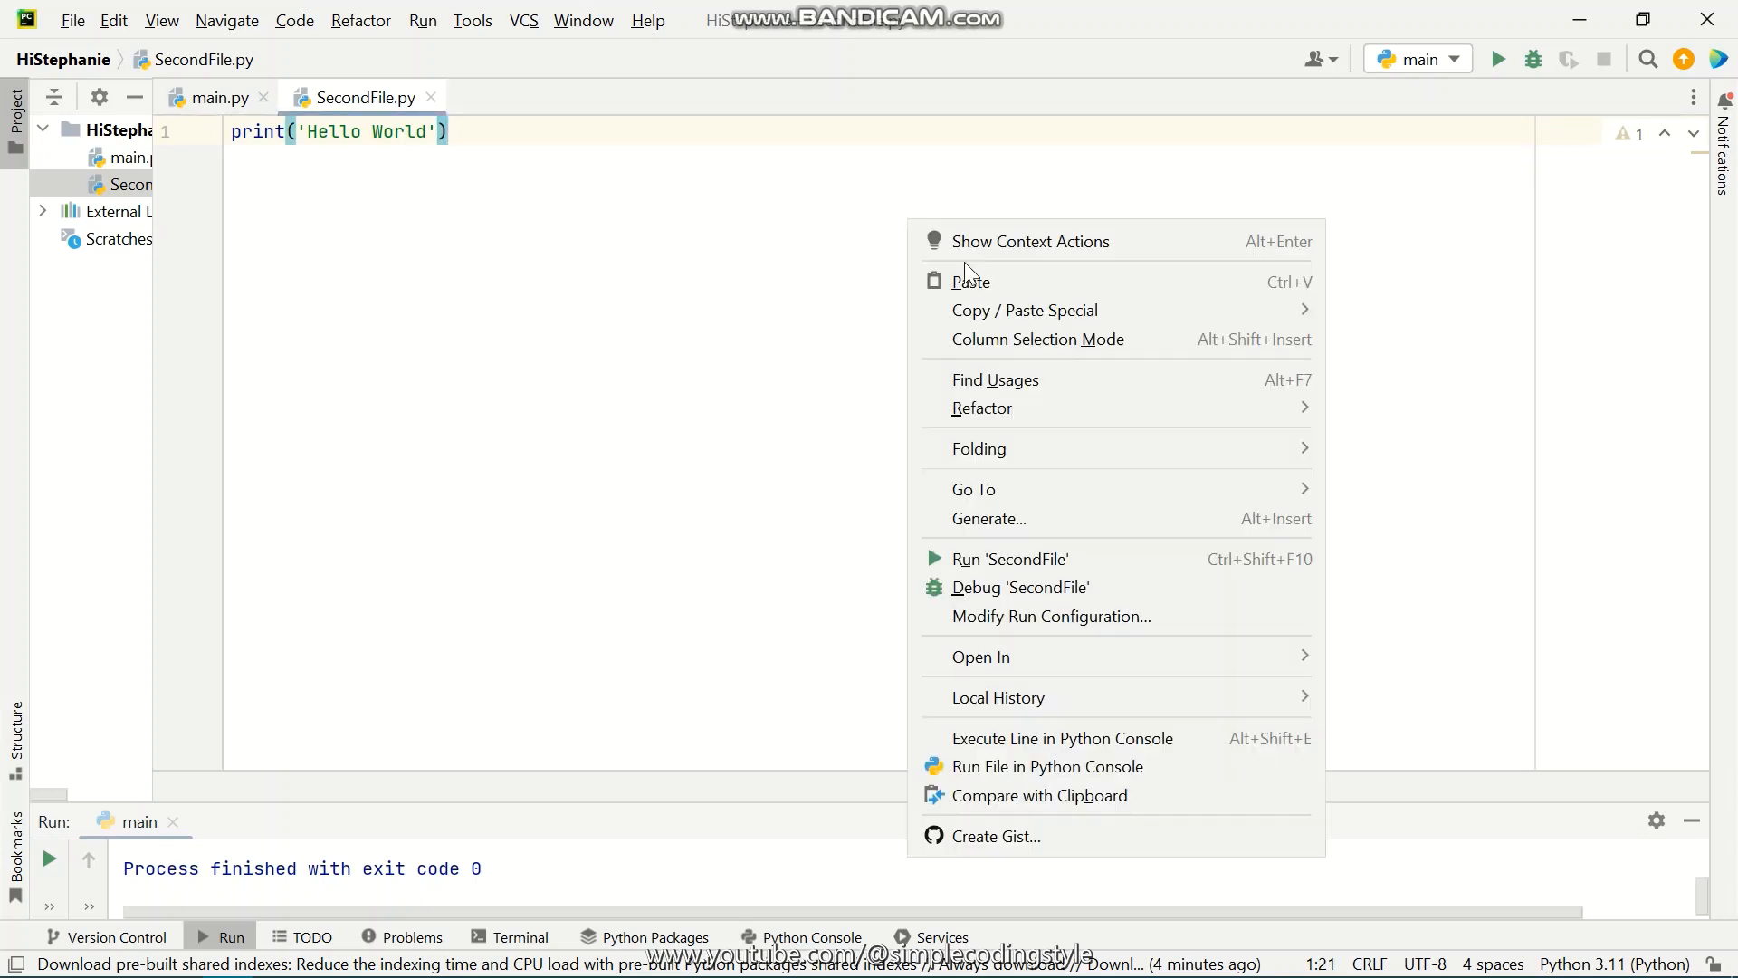
left_click(1066, 558)
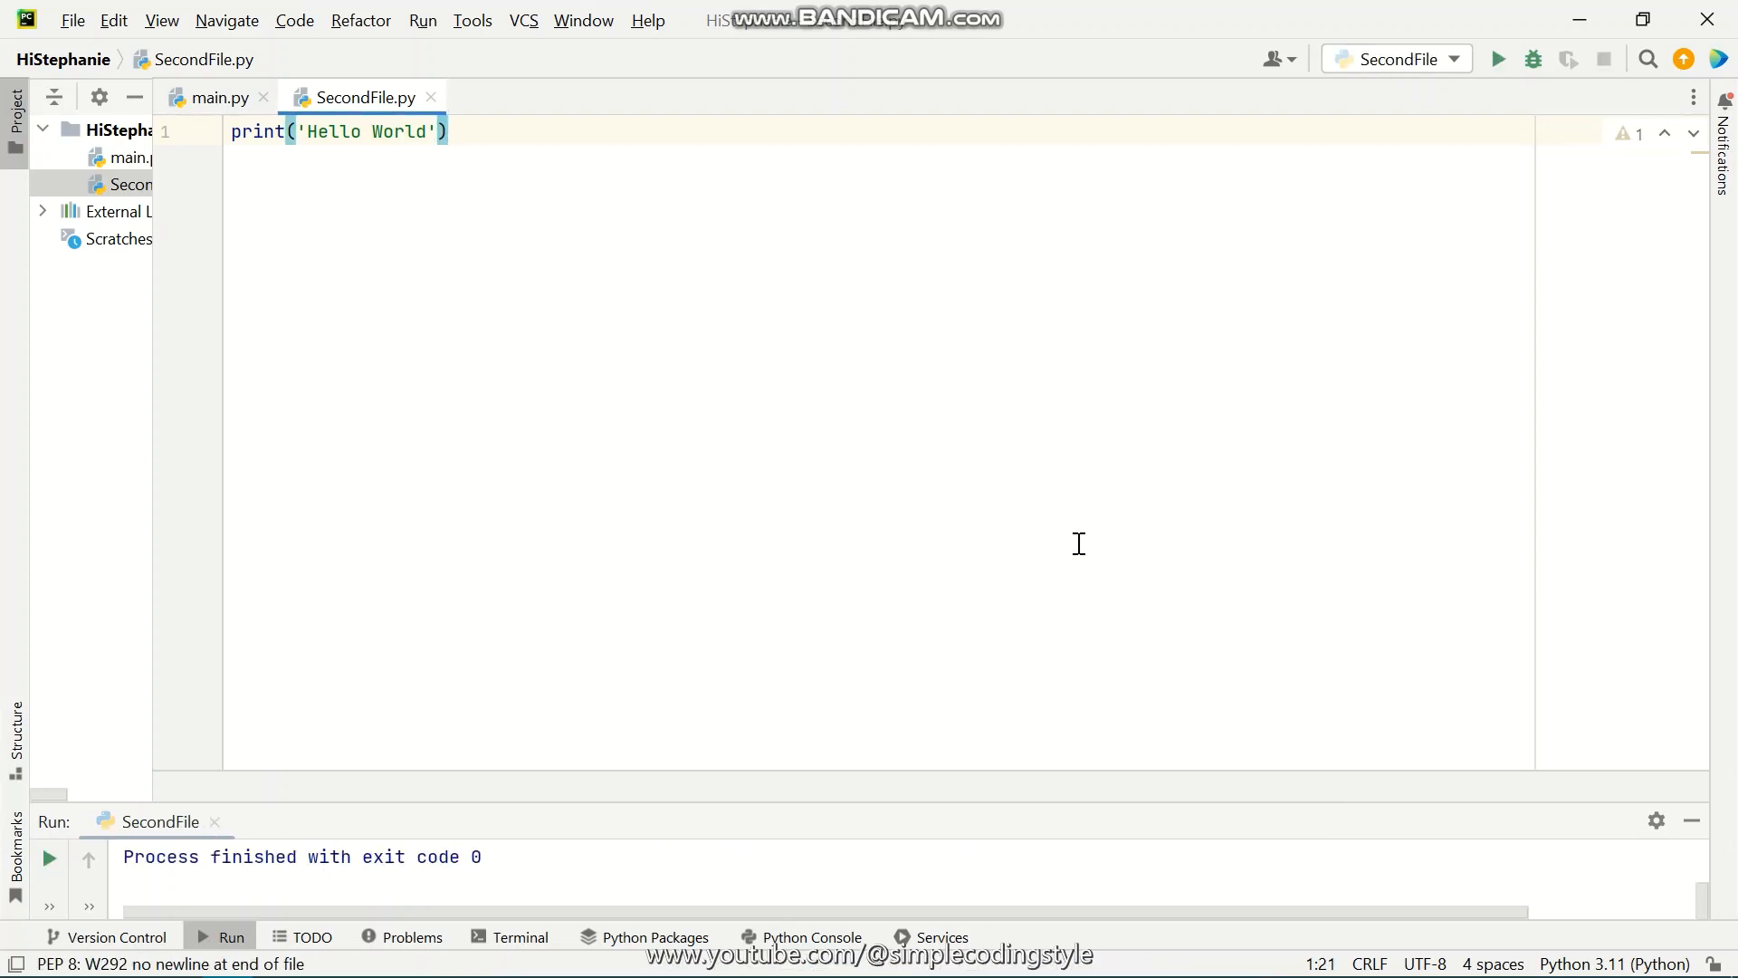
left_click_drag(862, 804, 881, 462)
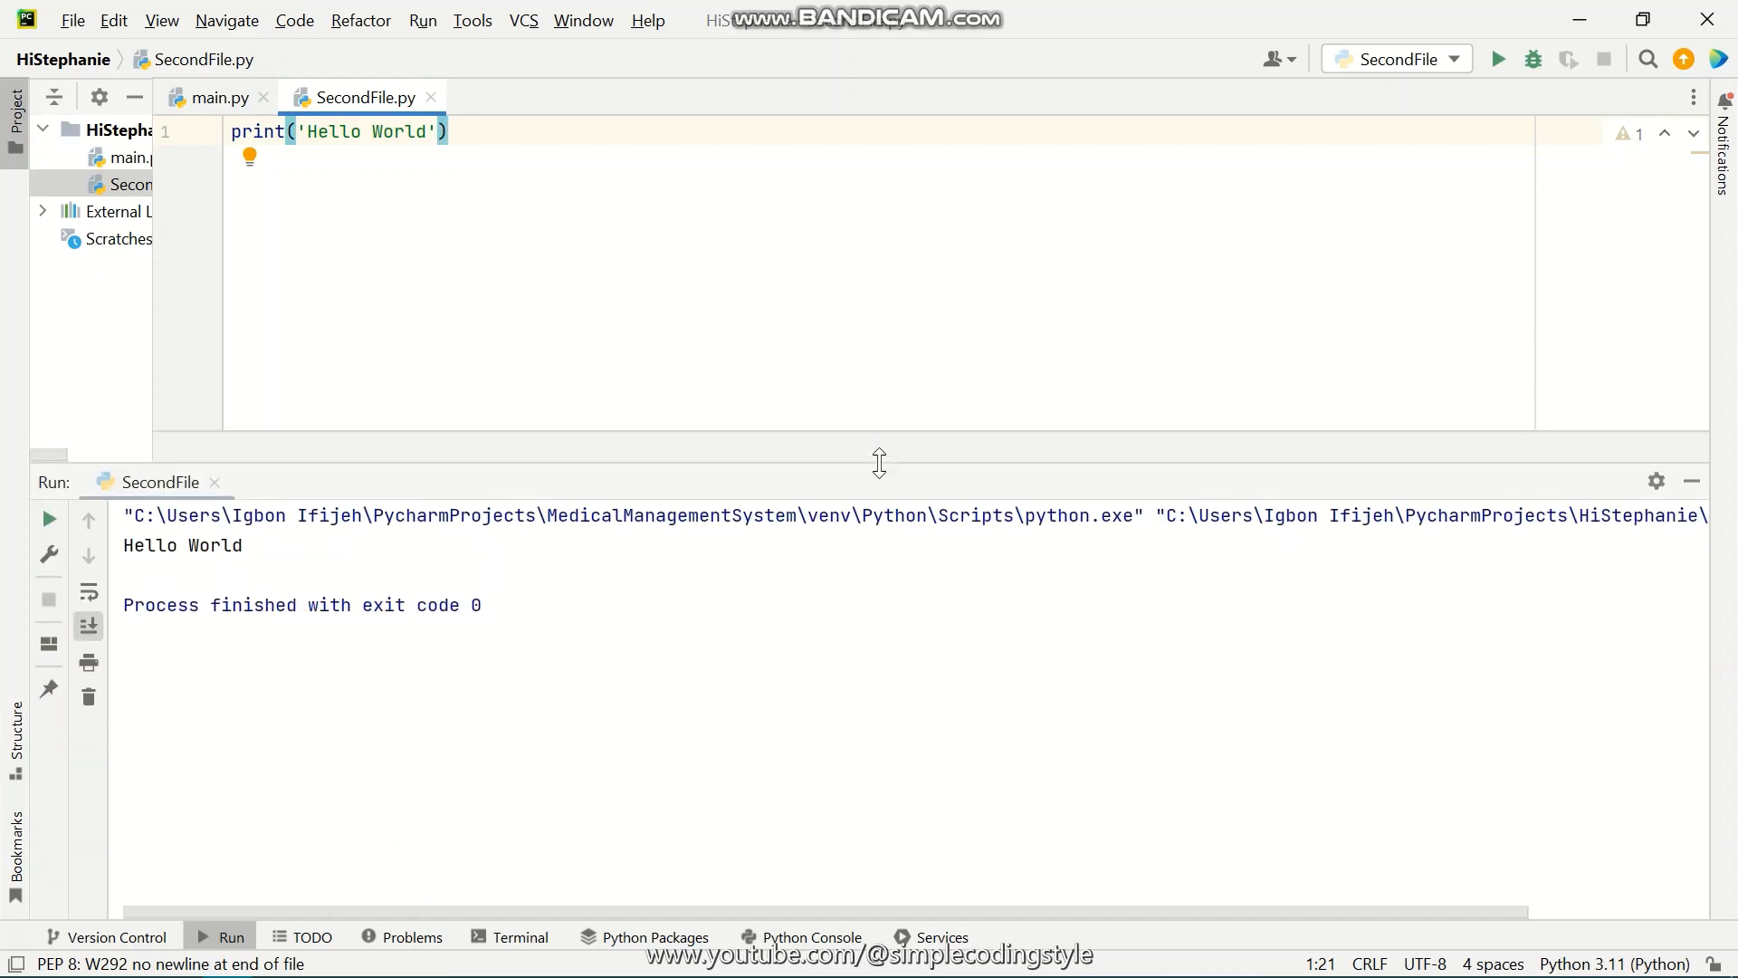